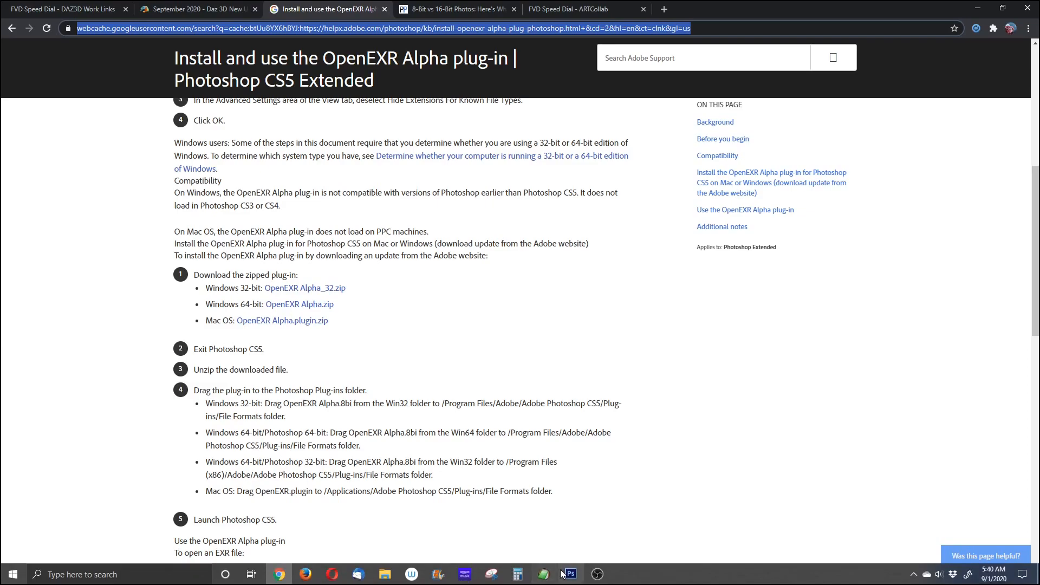
# - Check the file formats available for opening for OpenEXR, keep All Formats, and leave without opening a file
pyautogui.click(30, 9)
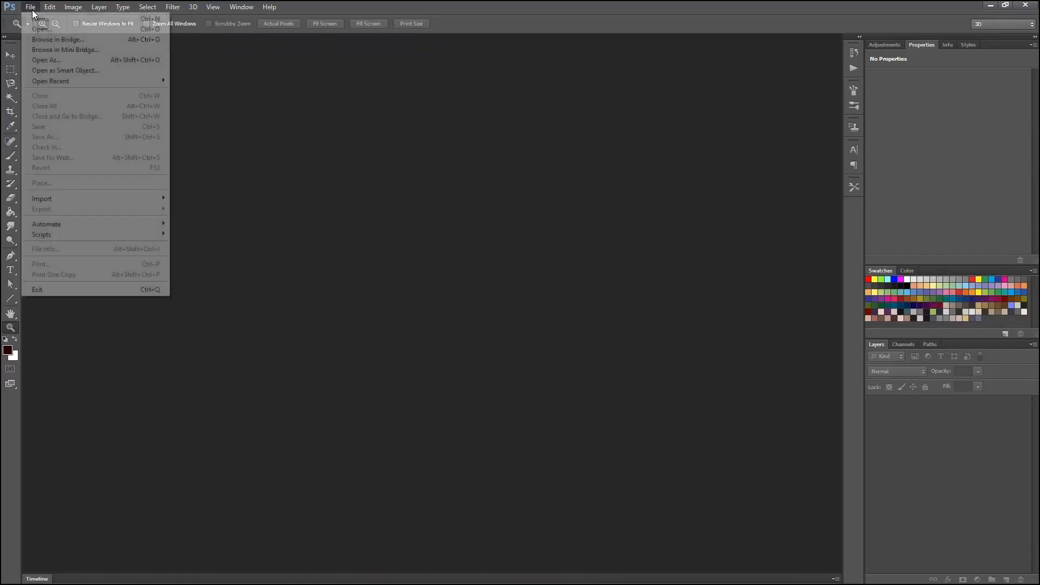
pyautogui.click(41, 28)
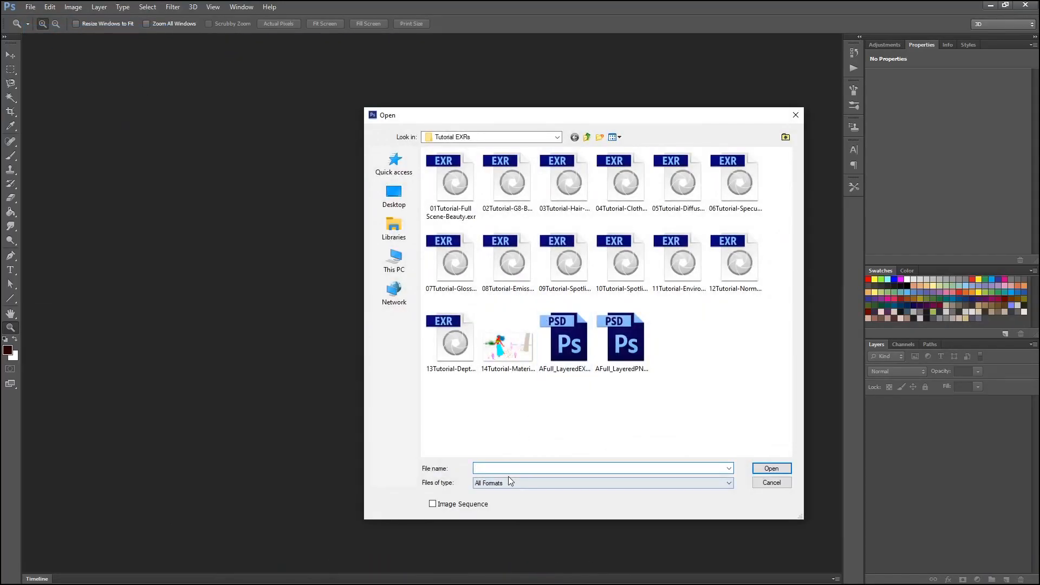
pyautogui.click(503, 484)
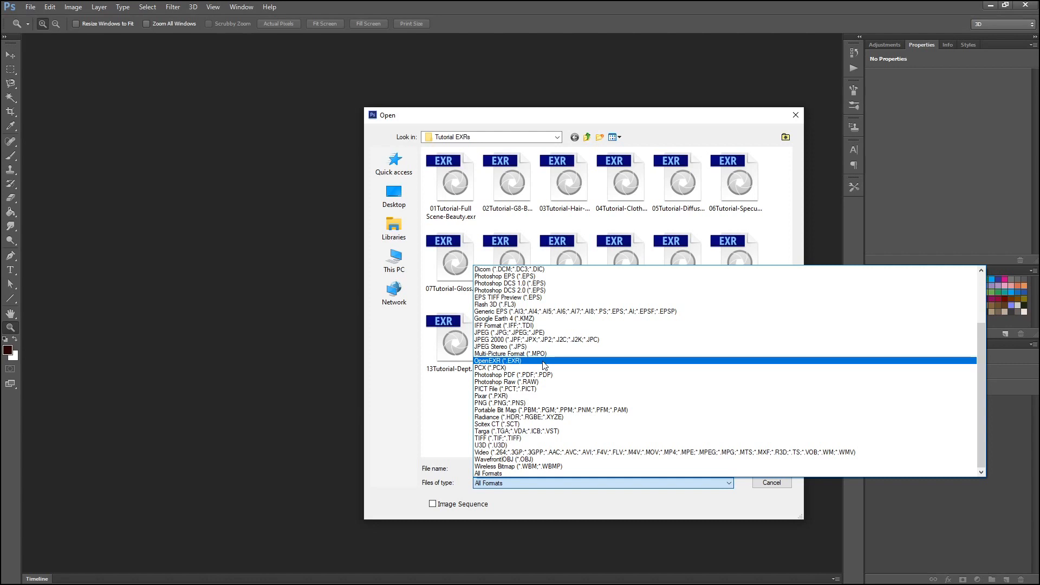
pyautogui.click(611, 473)
pyautogui.click(772, 483)
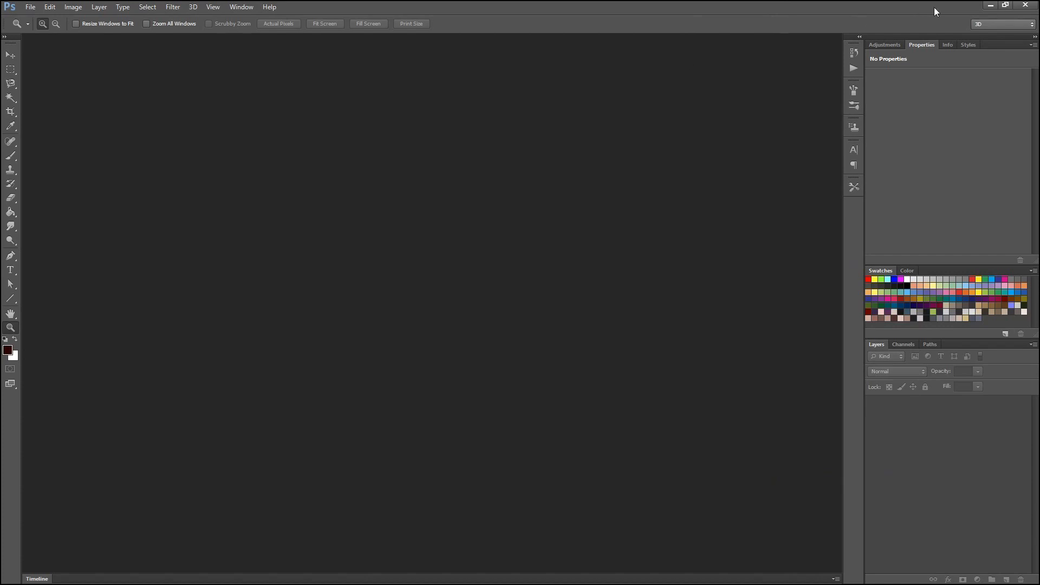
# - Switch to Chrome and consult the OpenEXR plug-in page, the PetaPixel bit-depth article and the Daz 3D forum thread
pyautogui.moveTo(252, 579)
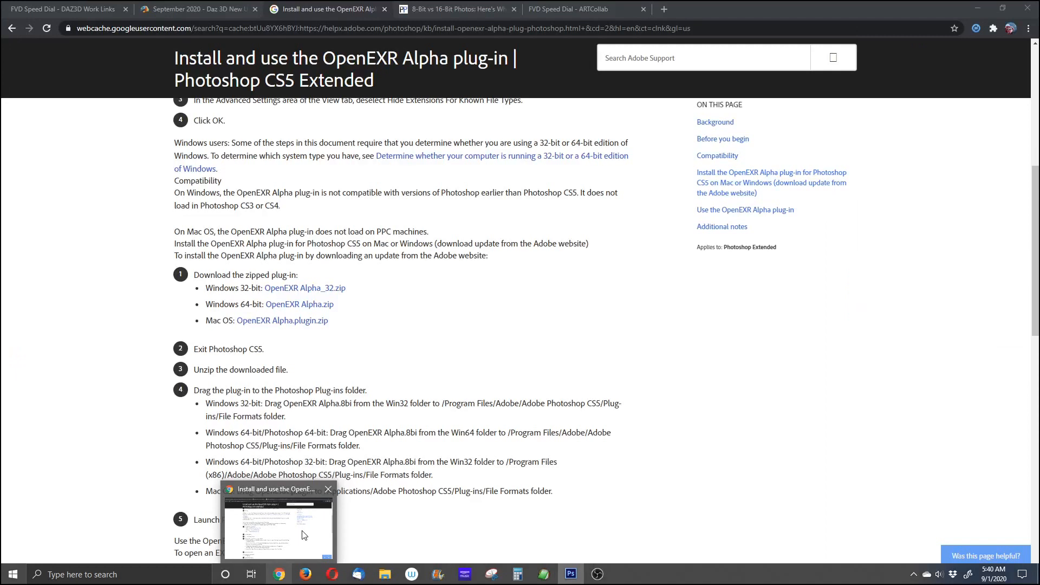
pyautogui.click(305, 535)
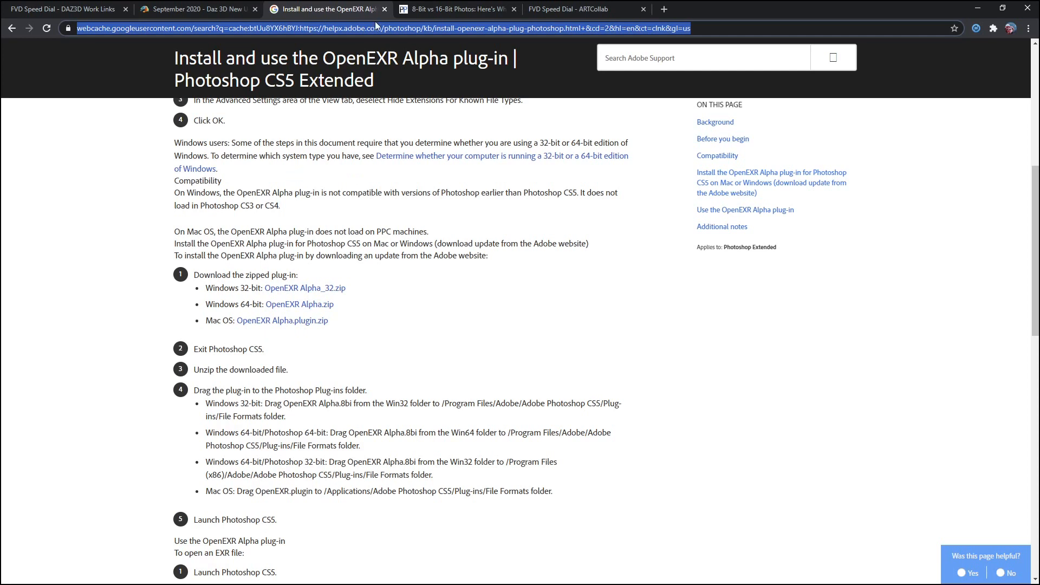
pyautogui.click(426, 12)
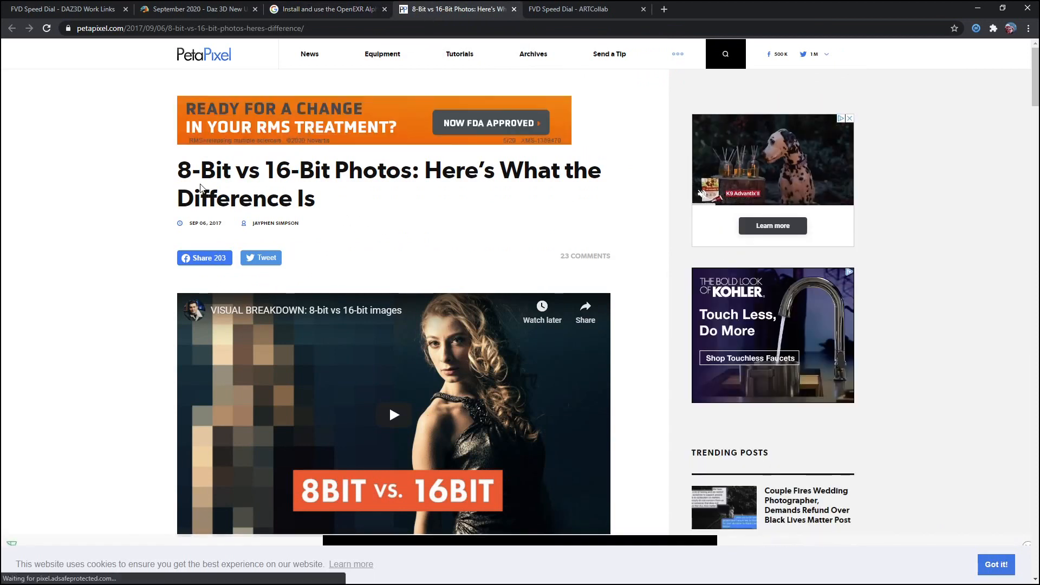
pyautogui.click(188, 9)
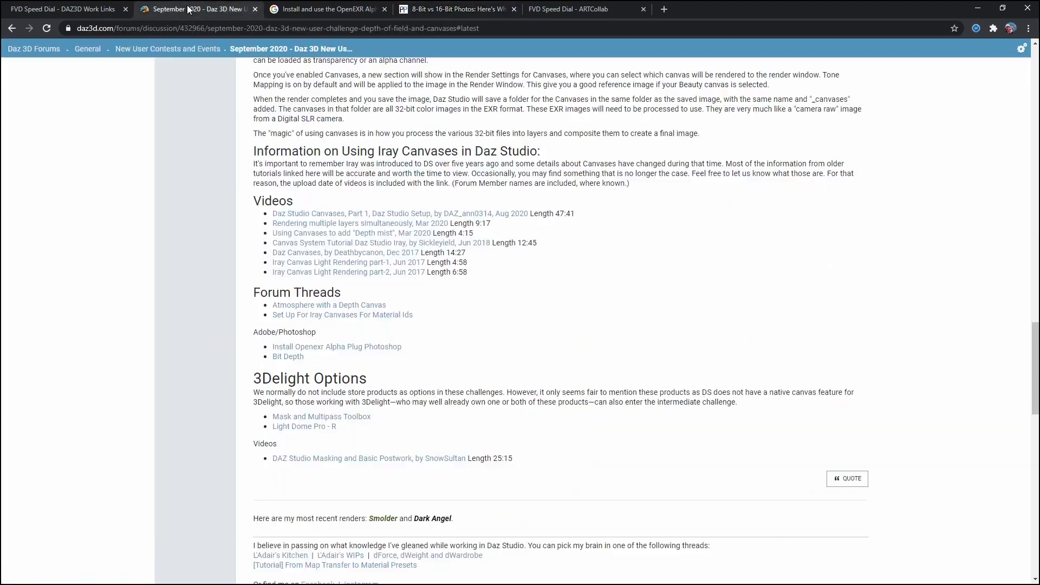
# - Read through the PetaPixel article on 8-bit versus 16-bit photos, examining its comparison of color and tone levels
pyautogui.click(474, 12)
pyautogui.scroll(-2, 455, 307)
pyautogui.scroll(-15, 450, 317)
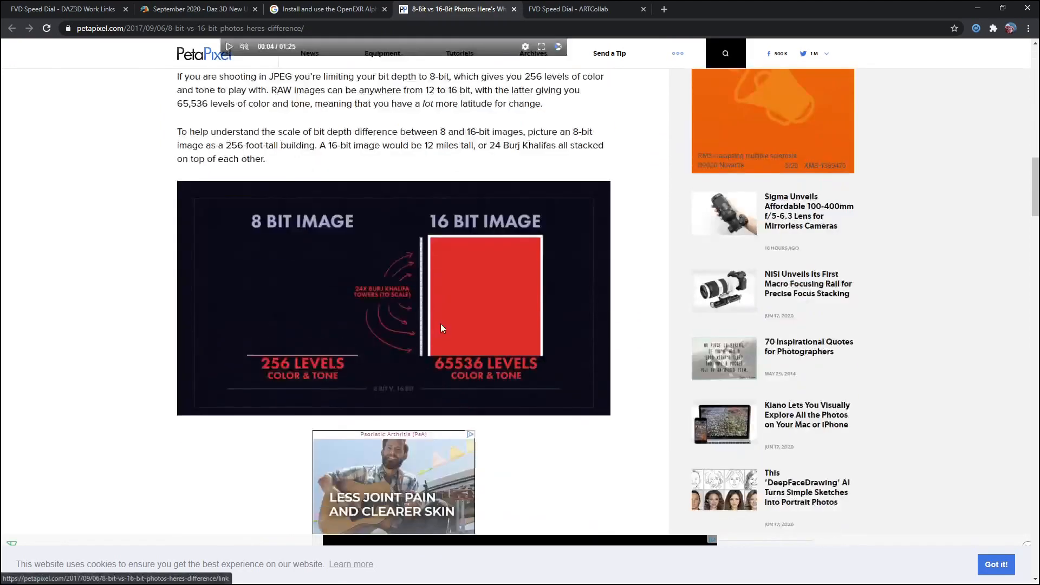
pyautogui.scroll(-10, 441, 323)
pyautogui.scroll(6, 557, 240)
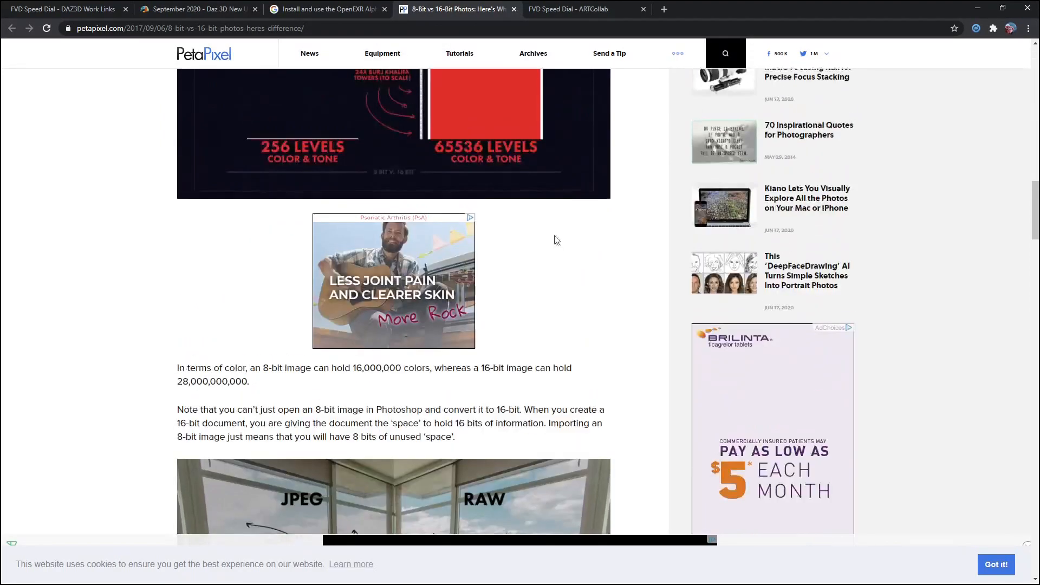
pyautogui.scroll(20, 472, 271)
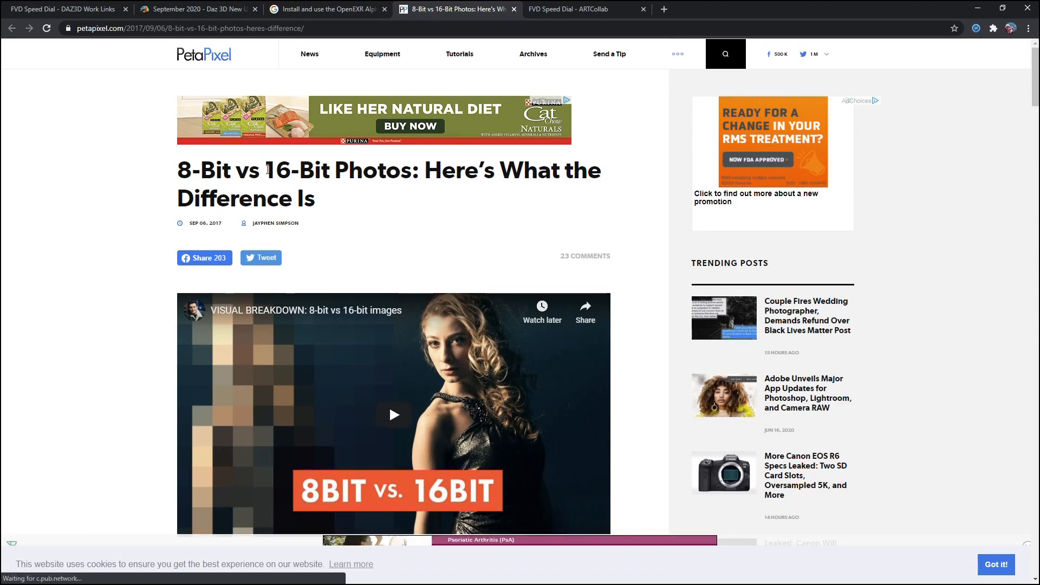
pyautogui.scroll(-10, 460, 266)
pyautogui.scroll(-10, 459, 267)
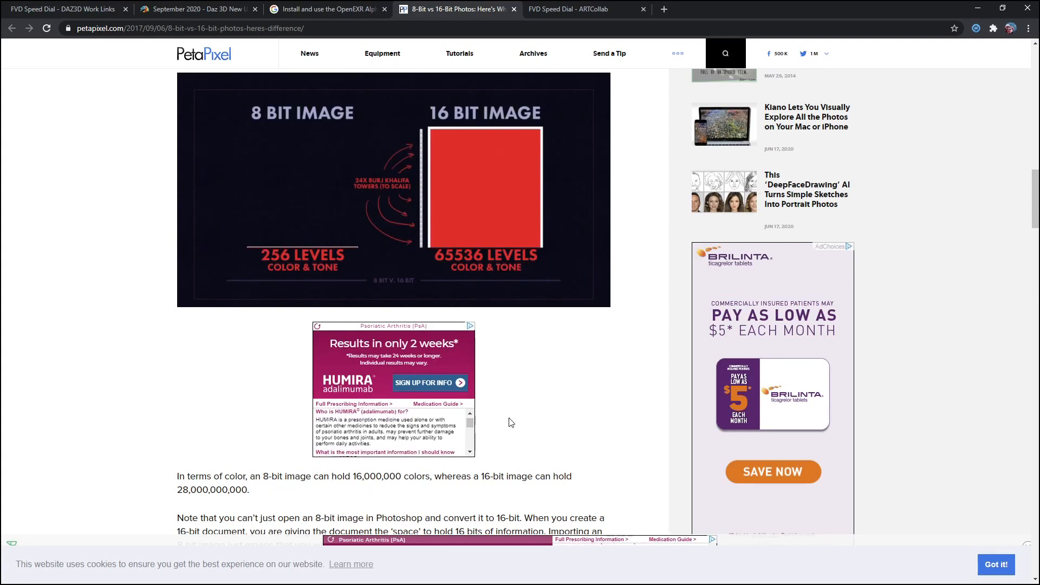
pyautogui.scroll(-3, 510, 420)
pyautogui.scroll(12, 588, 271)
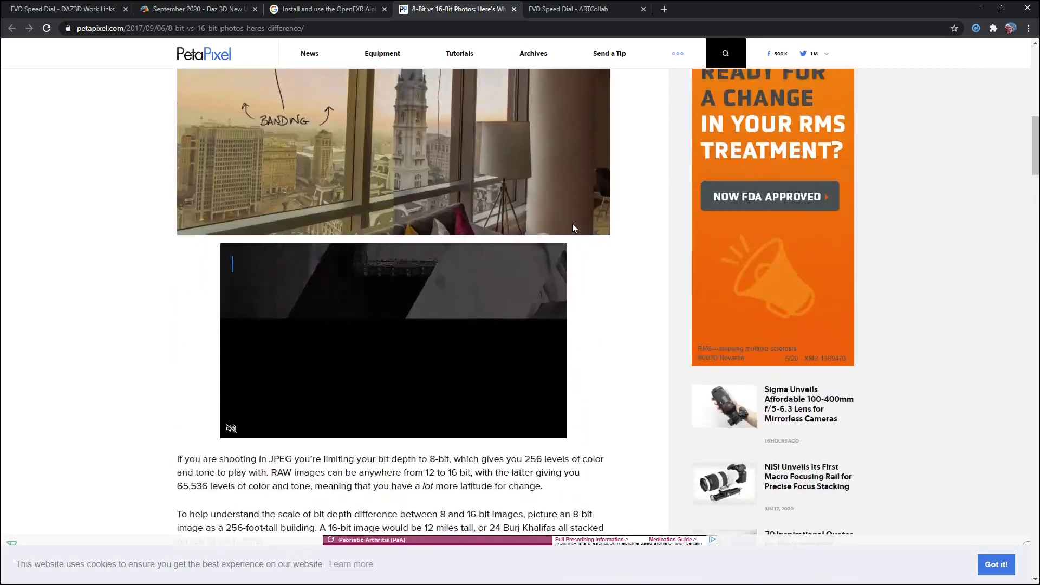
pyautogui.scroll(10, 572, 224)
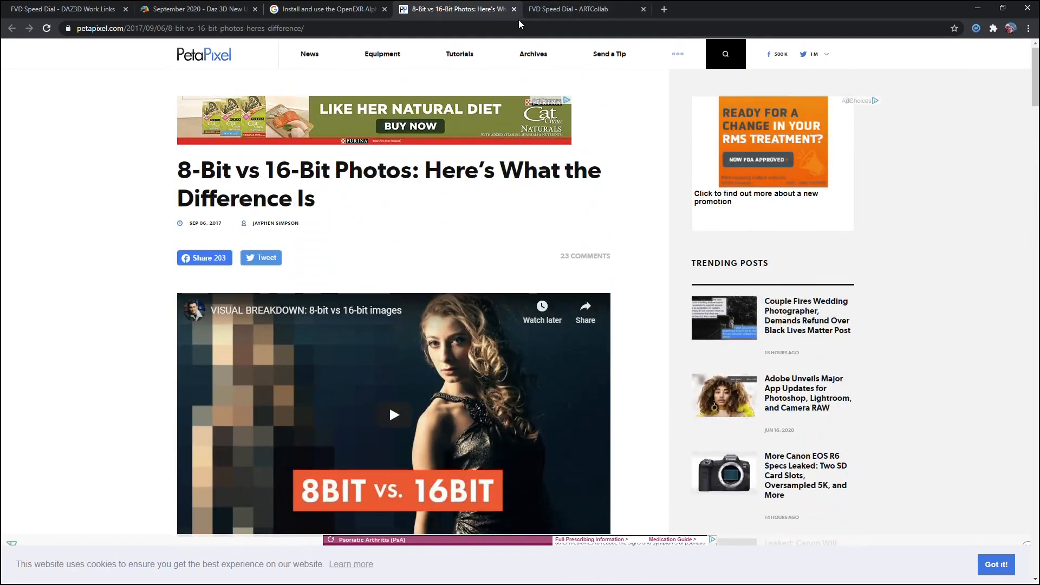
# - Switch back to Photoshop and open 02Tutorial-G8-Beauty.exr with the alpha channel data read As Transparency
pyautogui.click(974, 6)
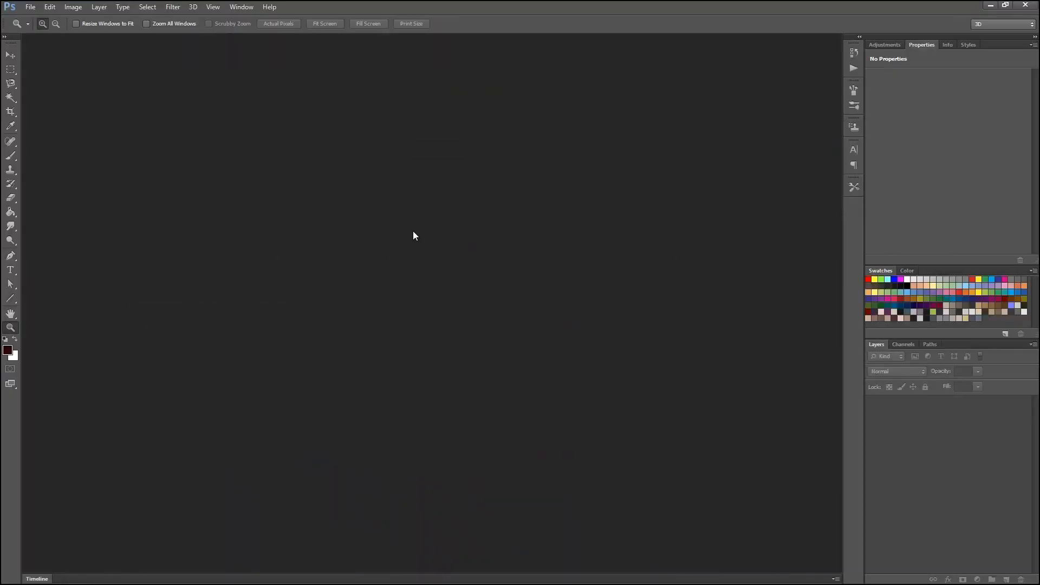
pyautogui.click(30, 7)
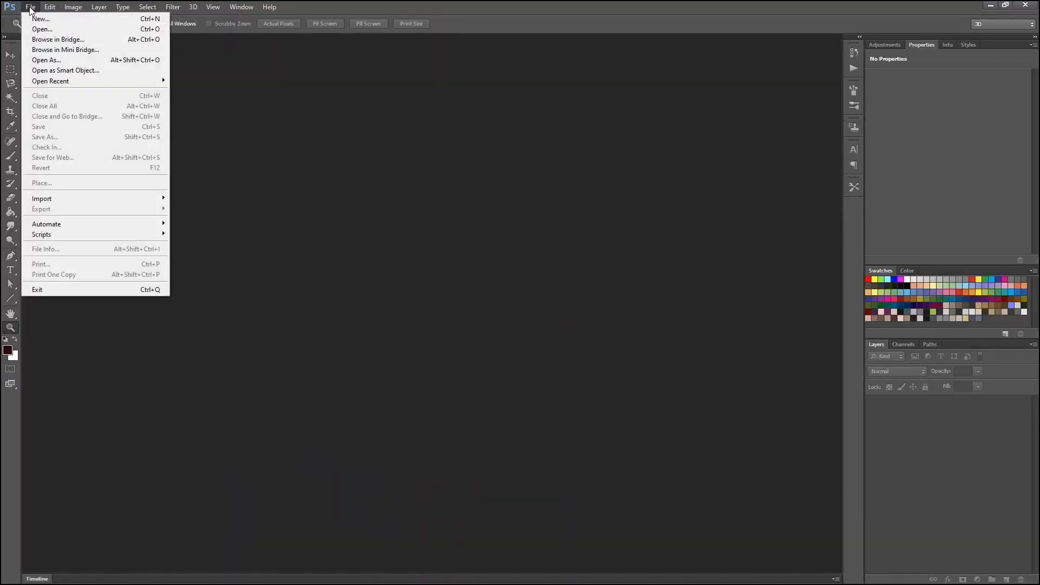
pyautogui.click(52, 34)
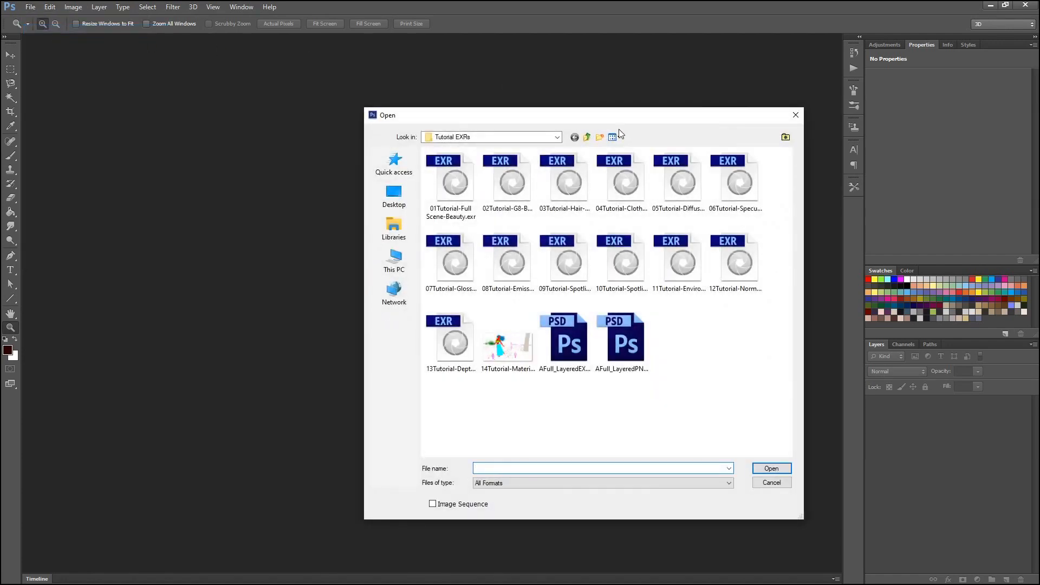
pyautogui.doubleClick(503, 189)
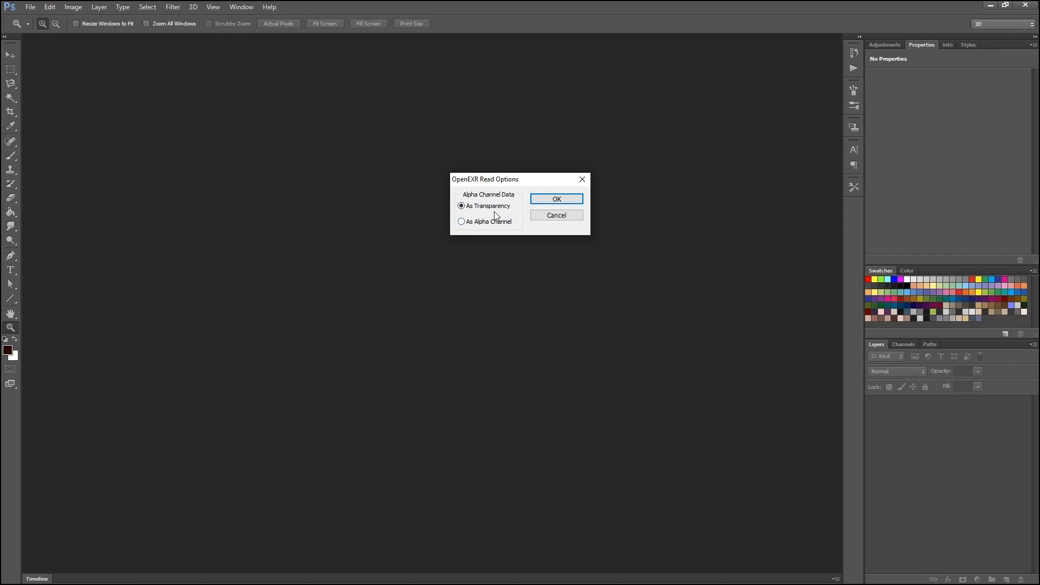
pyautogui.click(564, 200)
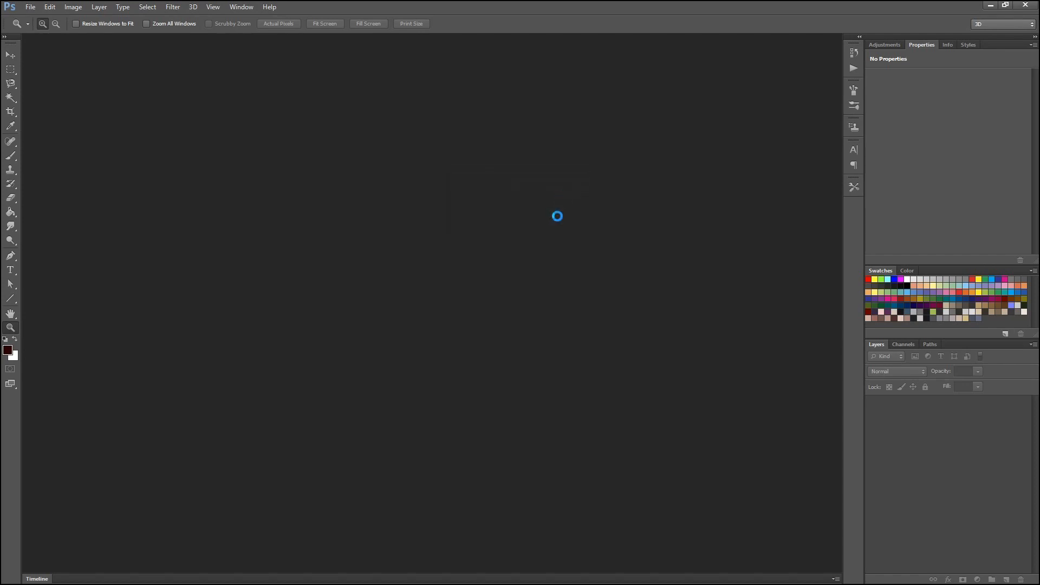
pyautogui.click(554, 278)
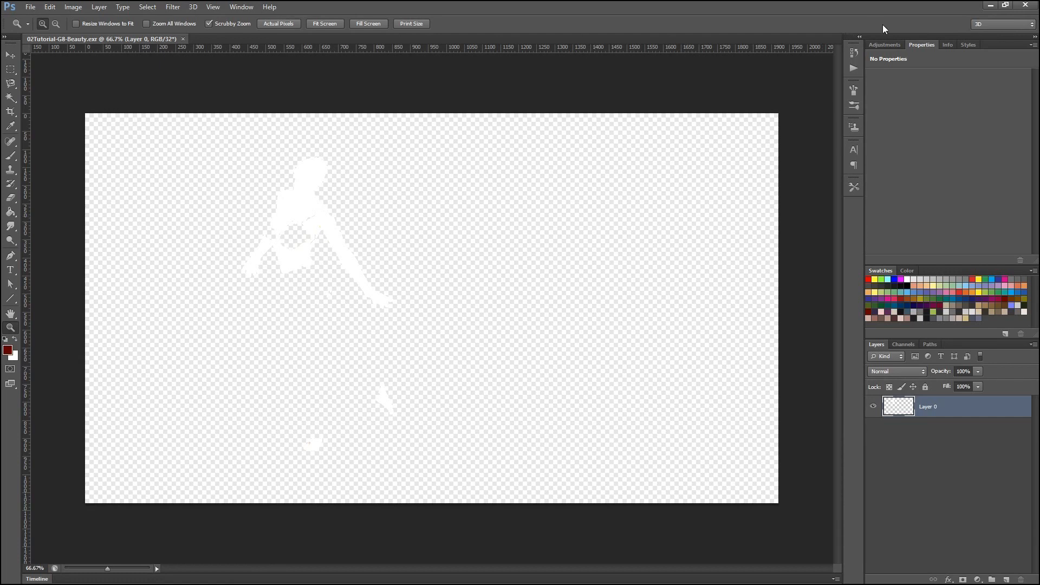
# - Add an Exposure adjustment clipped to Layer 0 and set its exposure to -14
pyautogui.click(884, 44)
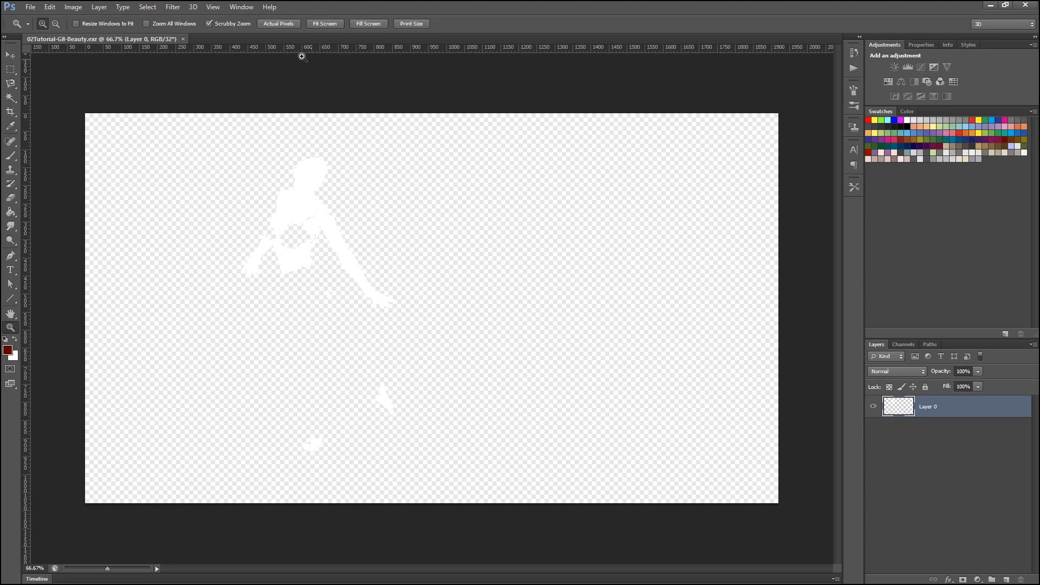
pyautogui.click(240, 6)
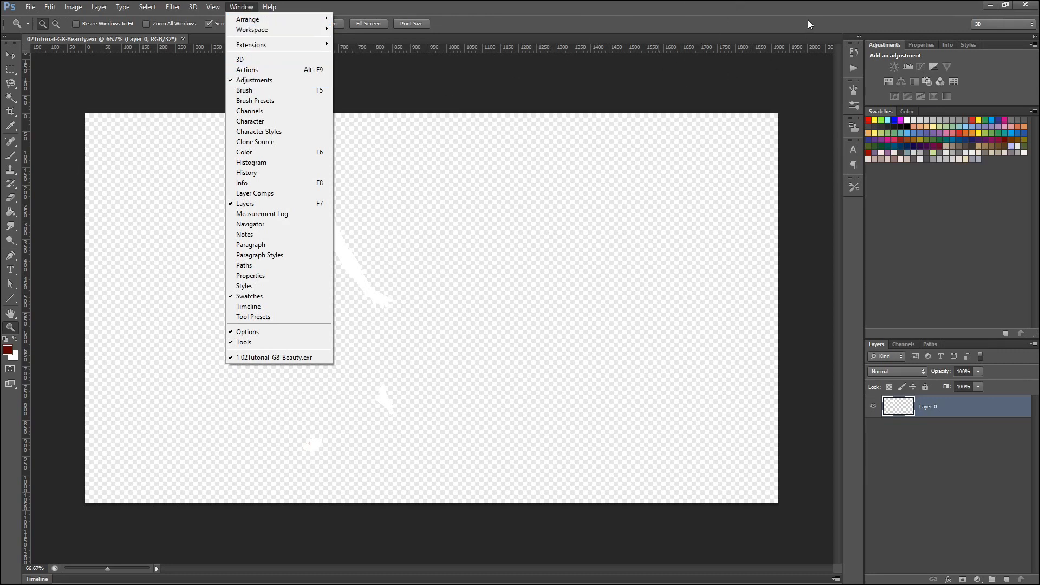
pyautogui.click(883, 43)
pyautogui.click(935, 66)
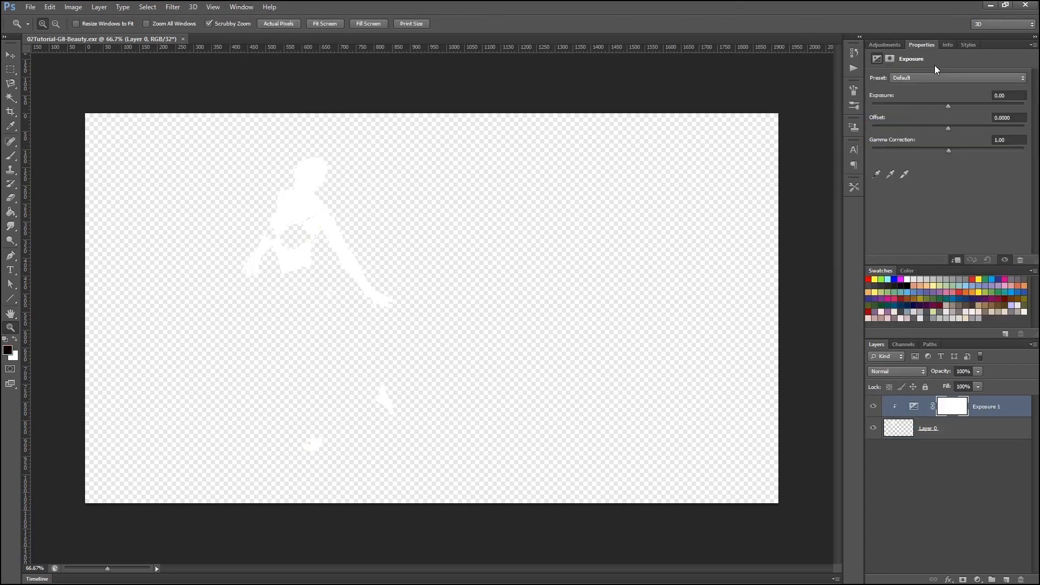
pyautogui.click(1005, 96)
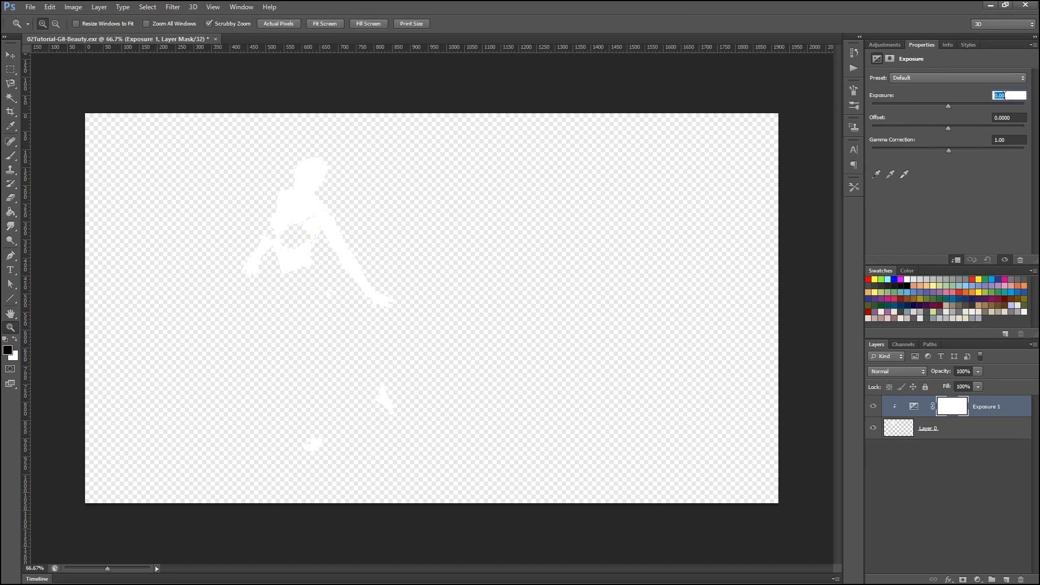
pyautogui.write('-14')
pyautogui.press('Return')
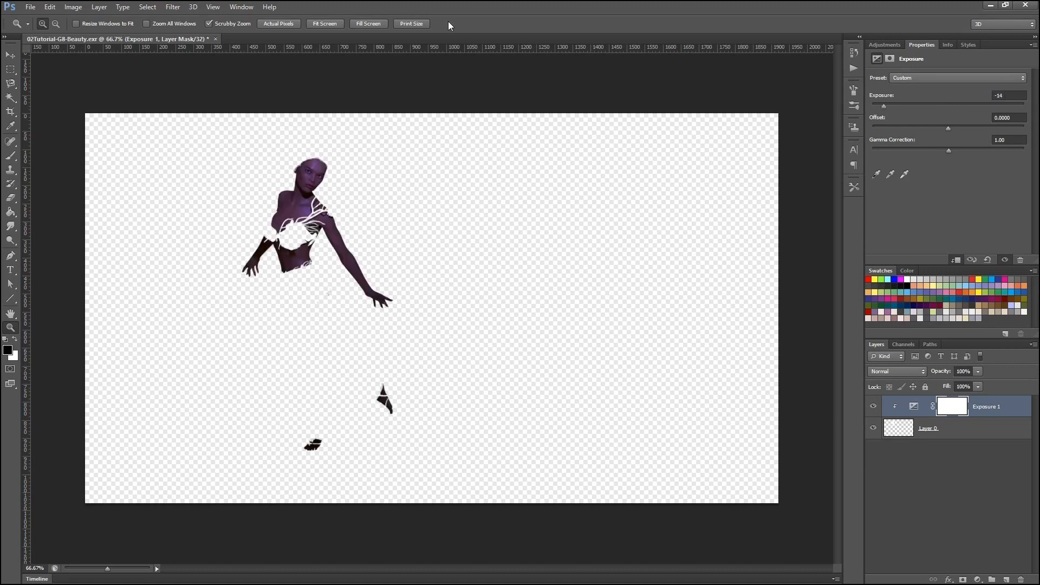
# - Try a brighter exposure of about -12.29 on the adjustment layer and set it back to -14
pyautogui.moveTo(884, 108); pyautogui.dragTo(888, 109)
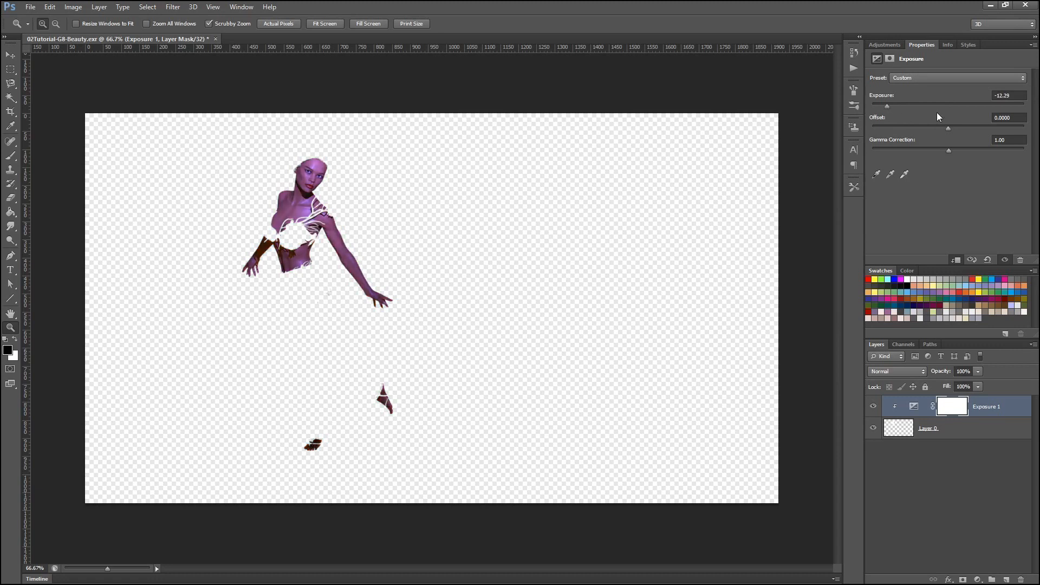
pyautogui.doubleClick(1025, 93)
pyautogui.write('14')
pyautogui.press('Return')
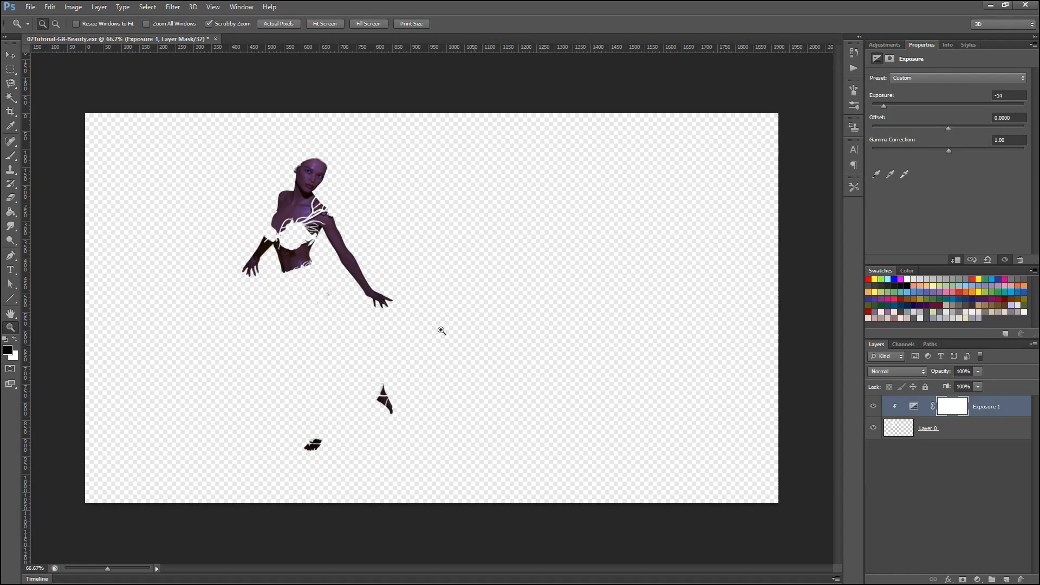
# - Examine the figure's upper body up close, comparing Layer 0 with the Exposure adjustment hidden and shown
pyautogui.moveTo(297, 187); pyautogui.dragTo(342, 187)
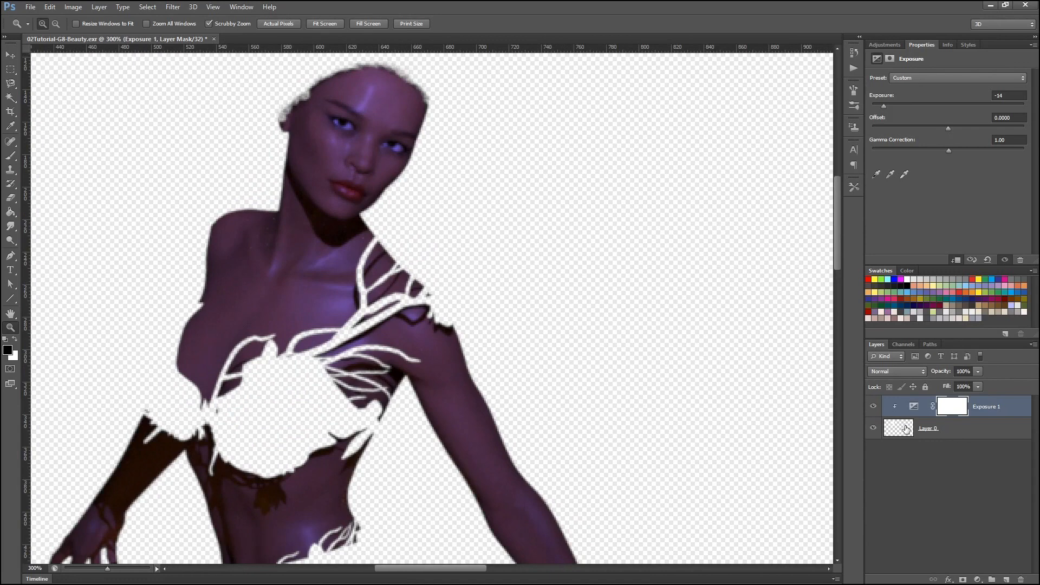
pyautogui.click(906, 429)
pyautogui.click(874, 406)
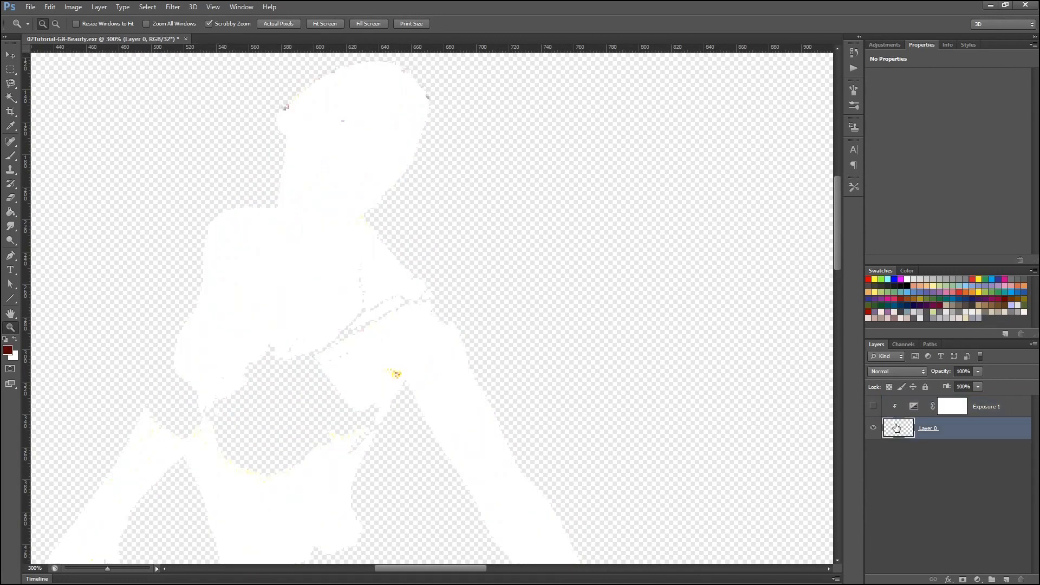
pyautogui.click(873, 407)
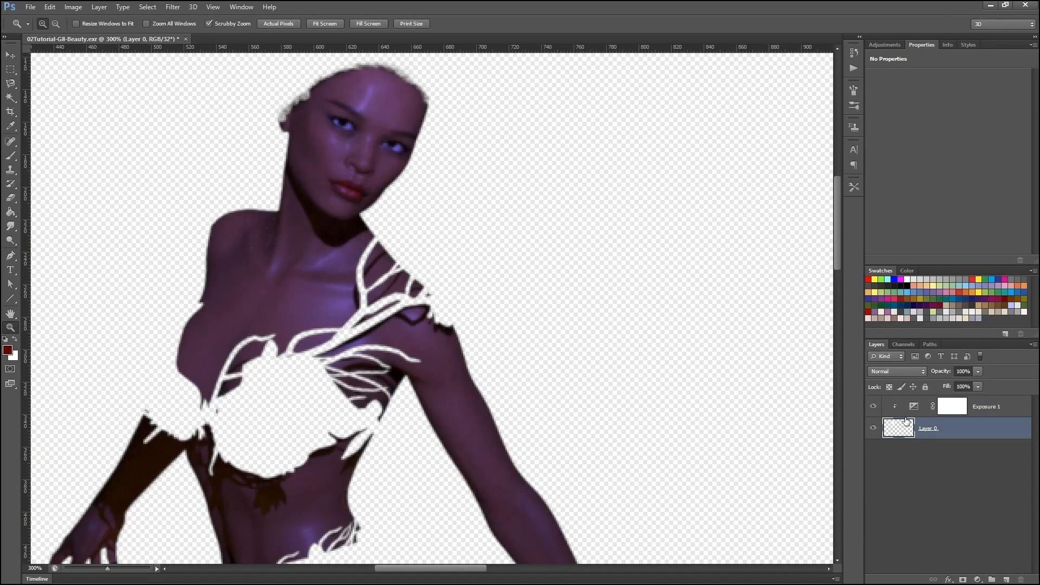
# - Load Layer 0's transparency as a selection to inspect the figure's outline, and close the document without saving
pyautogui.keyDown('ctrl'); pyautogui.click(897, 432); pyautogui.keyUp('ctrl')
pyautogui.click(298, 145)
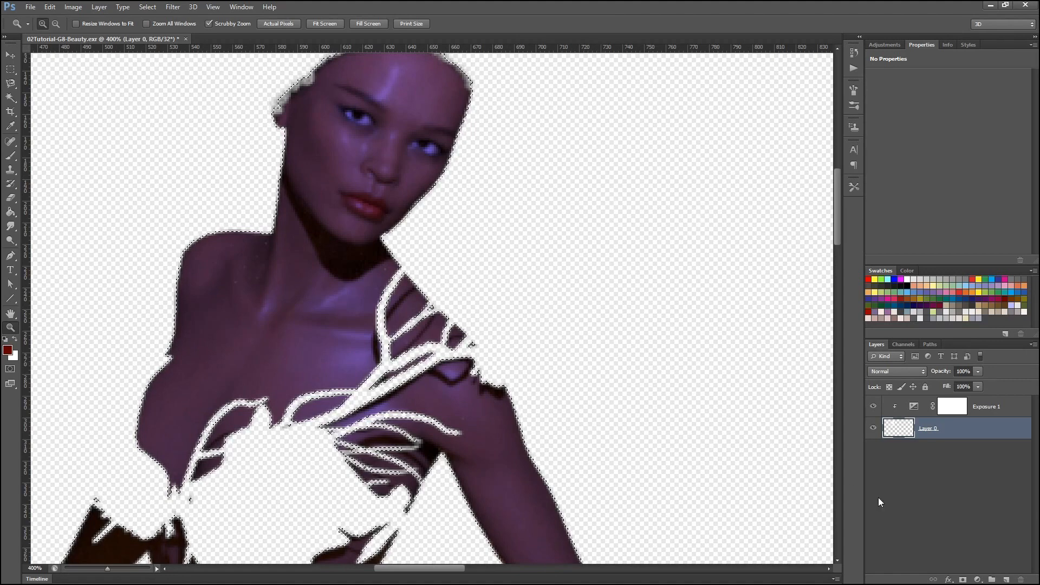
pyautogui.click(185, 39)
pyautogui.click(522, 223)
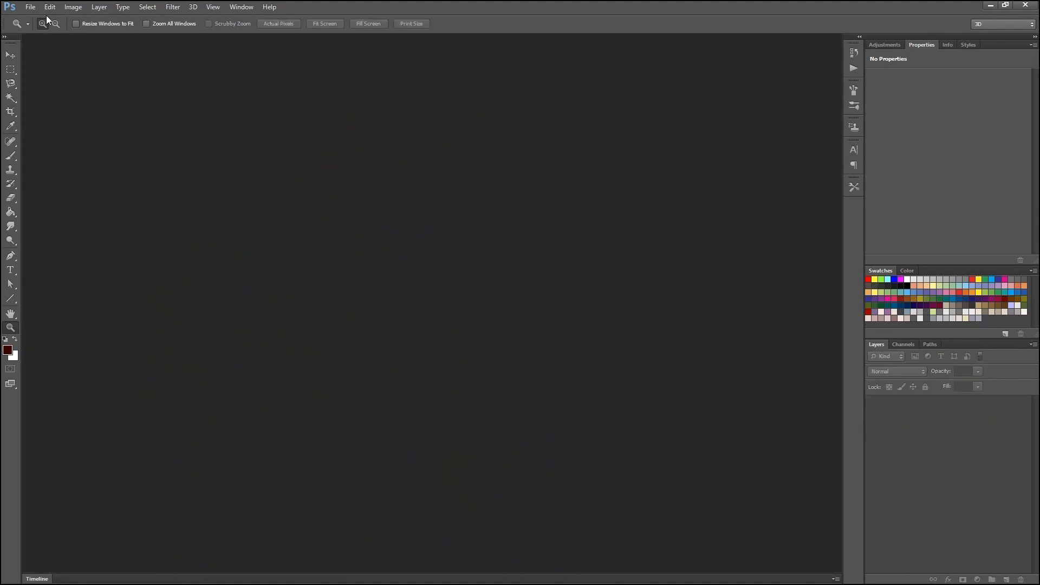
# - Open 02Tutorial-G8-Beauty.exr with its alpha data read as an alpha channel and the embedded color profile kept
pyautogui.click(31, 7)
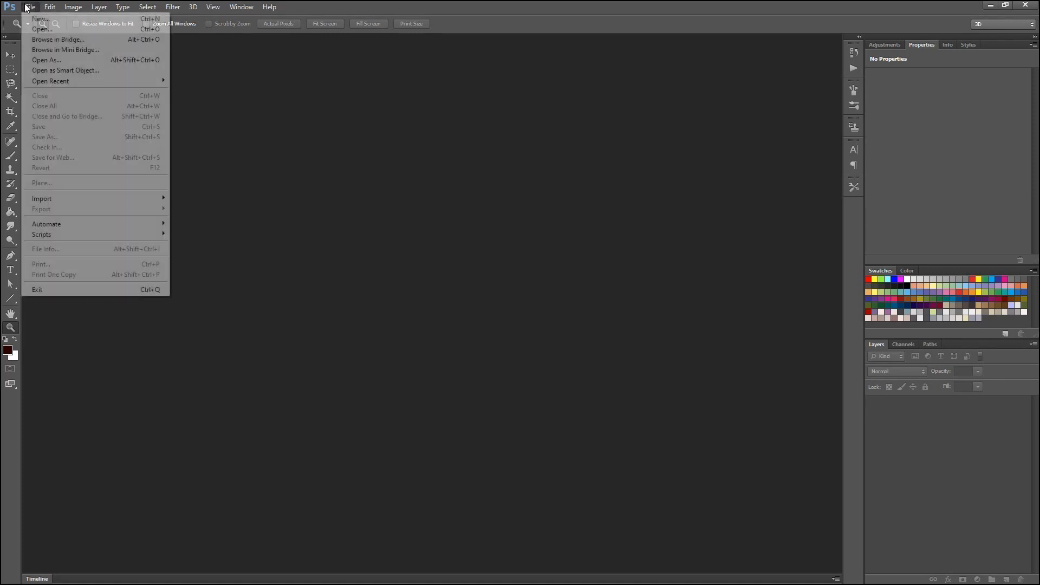
pyautogui.click(40, 30)
pyautogui.click(504, 193)
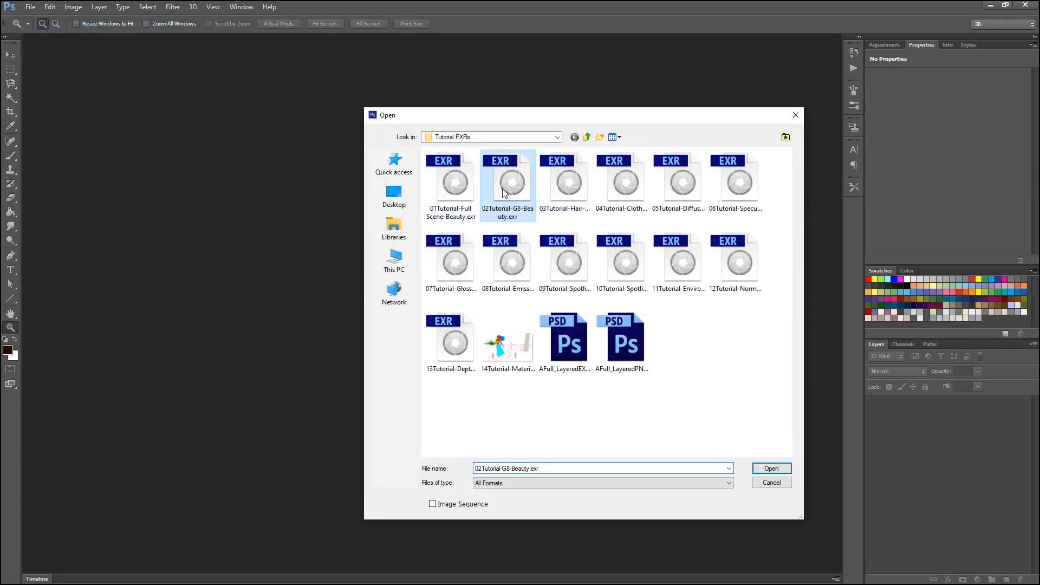
pyautogui.doubleClick(503, 192)
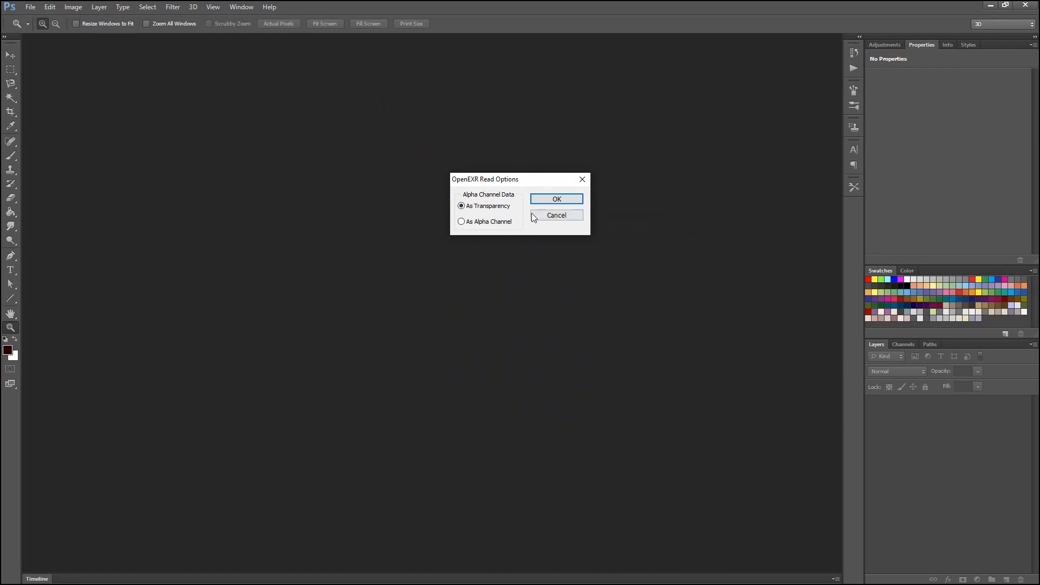
pyautogui.click(477, 222)
pyautogui.click(554, 198)
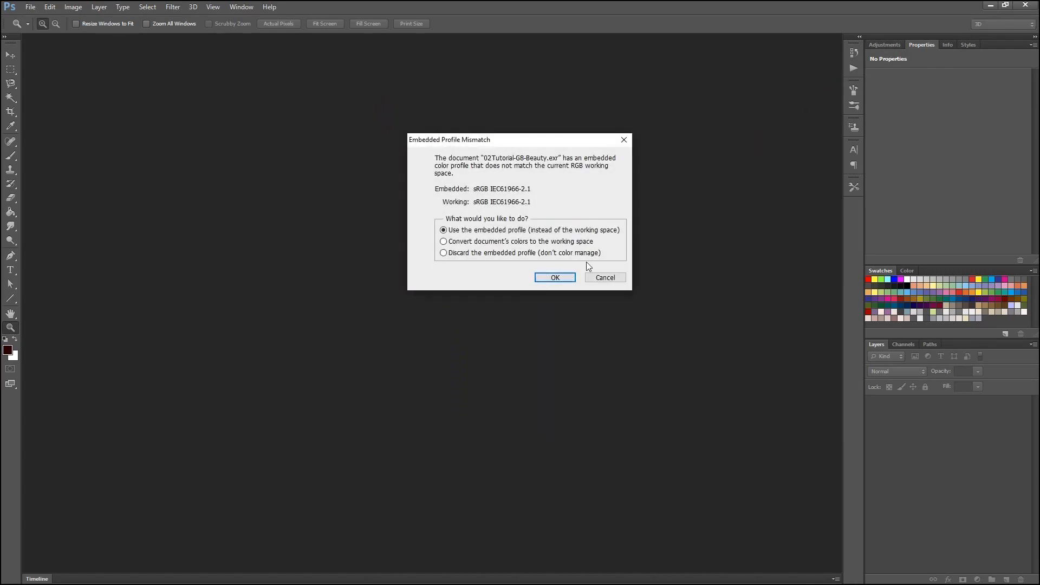
pyautogui.click(560, 281)
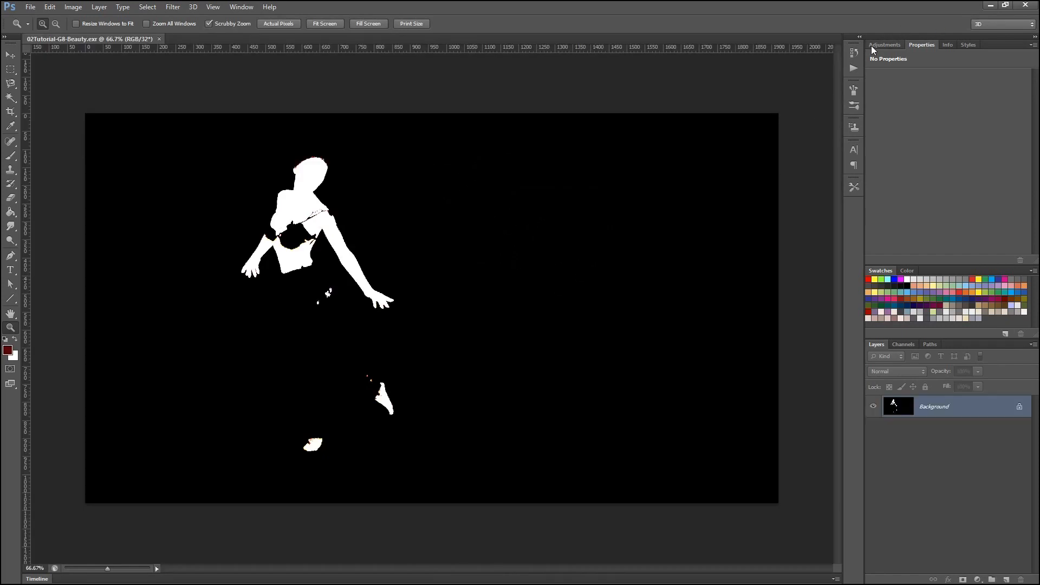
# - Add an Exposure adjustment clipped to the Background layer and set its exposure to -14
pyautogui.click(876, 44)
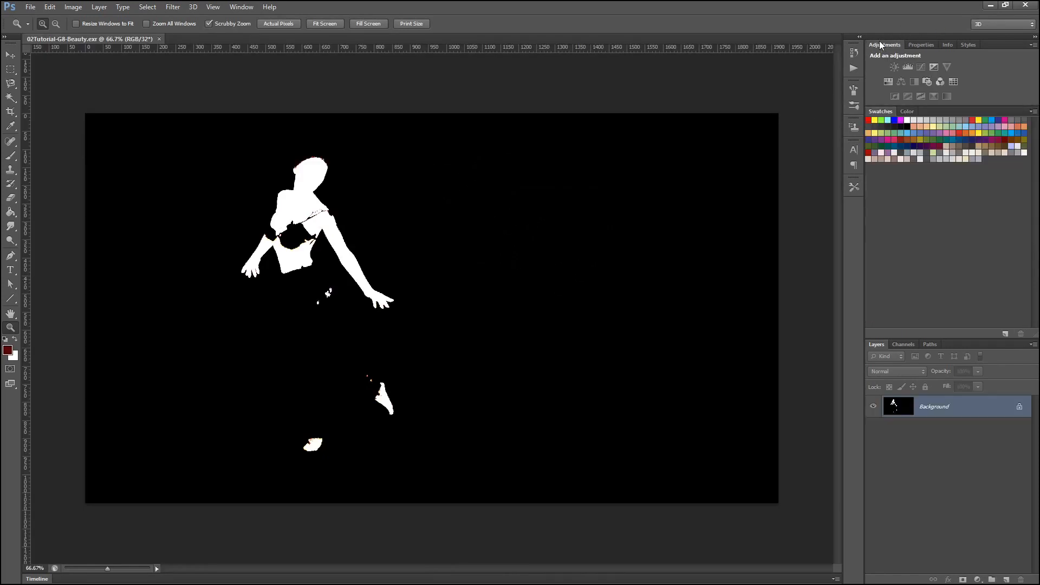
pyautogui.click(932, 67)
pyautogui.click(1014, 95)
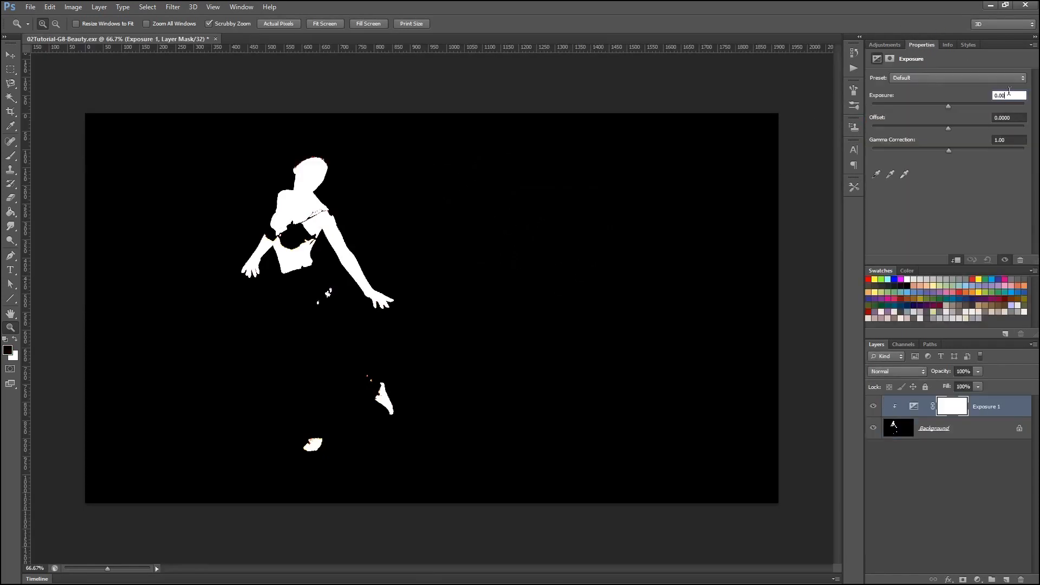
pyautogui.write('-14')
pyautogui.press('Return')
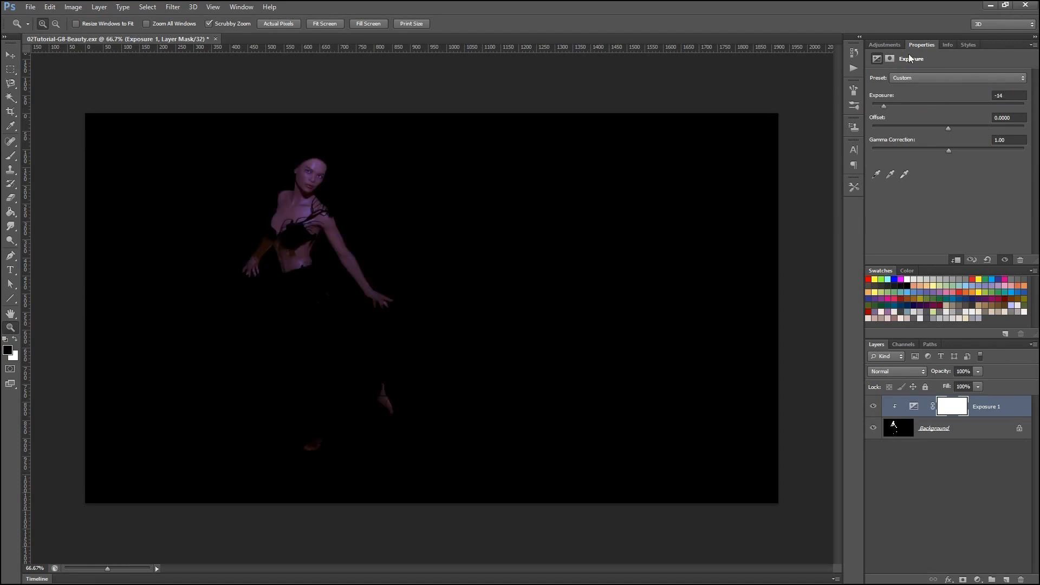
# - Examine the figure's upper body at 200% on the Background layer and view the Alpha 1 channel on its own
pyautogui.click(899, 435)
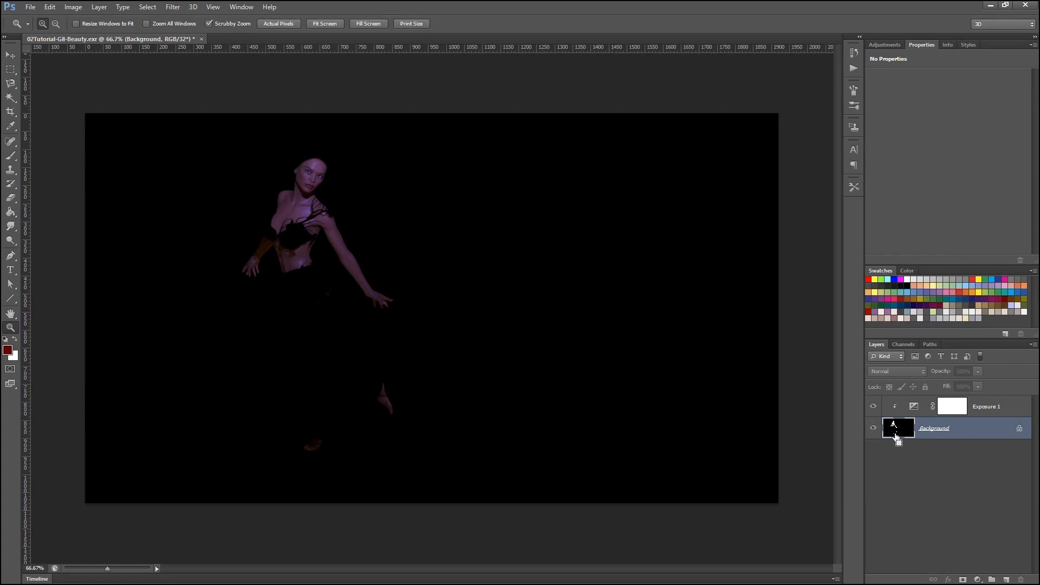
pyautogui.click(258, 213)
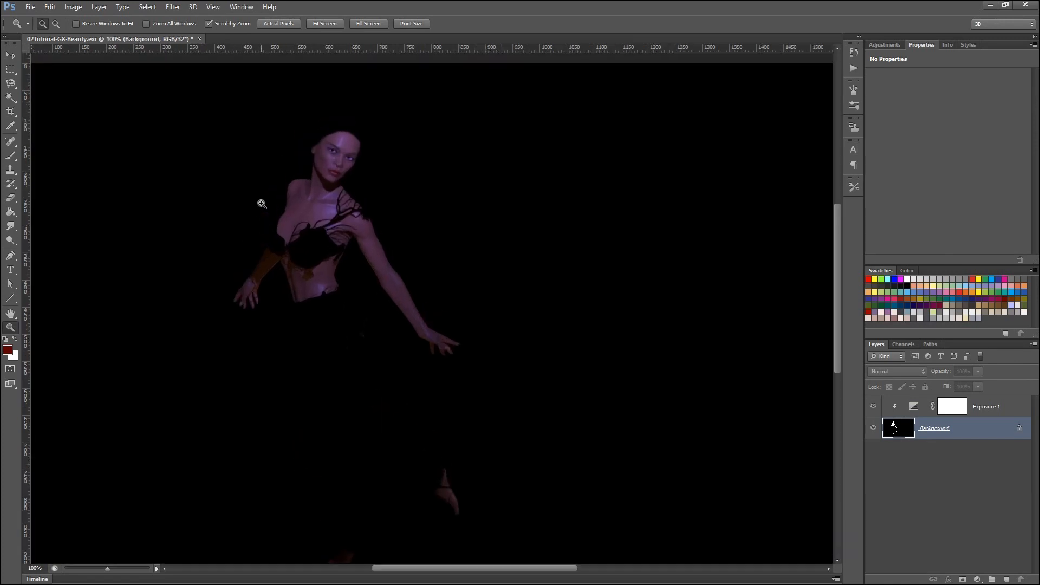
pyautogui.moveTo(284, 203); pyautogui.dragTo(430, 135)
pyautogui.click(550, 265)
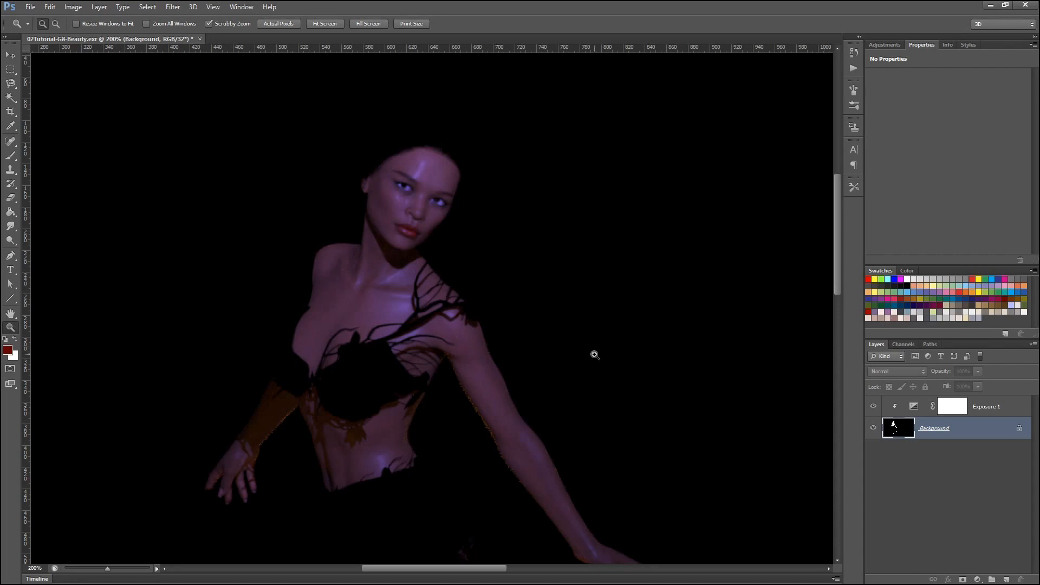
pyautogui.click(908, 345)
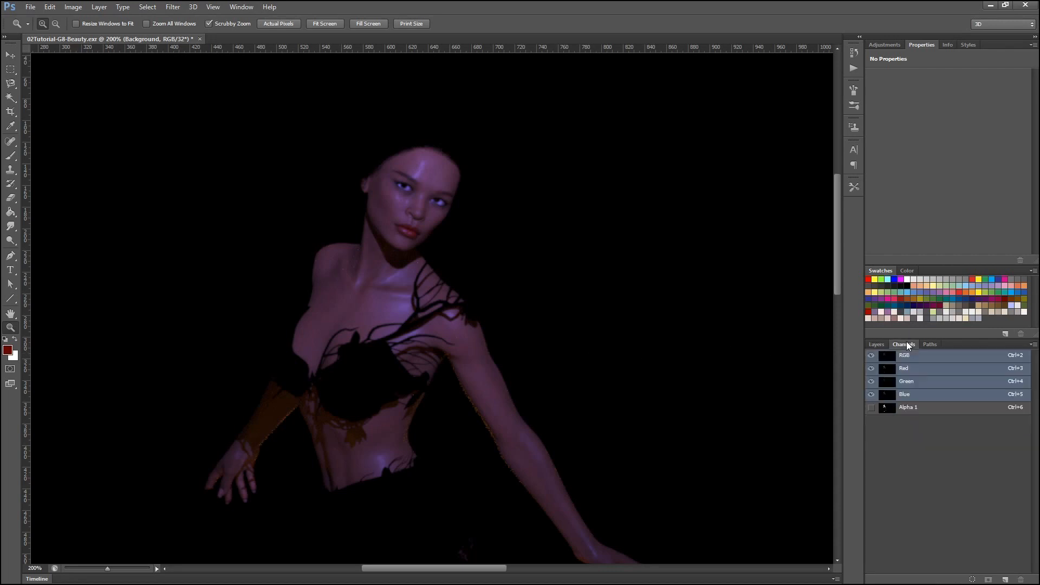
pyautogui.click(908, 408)
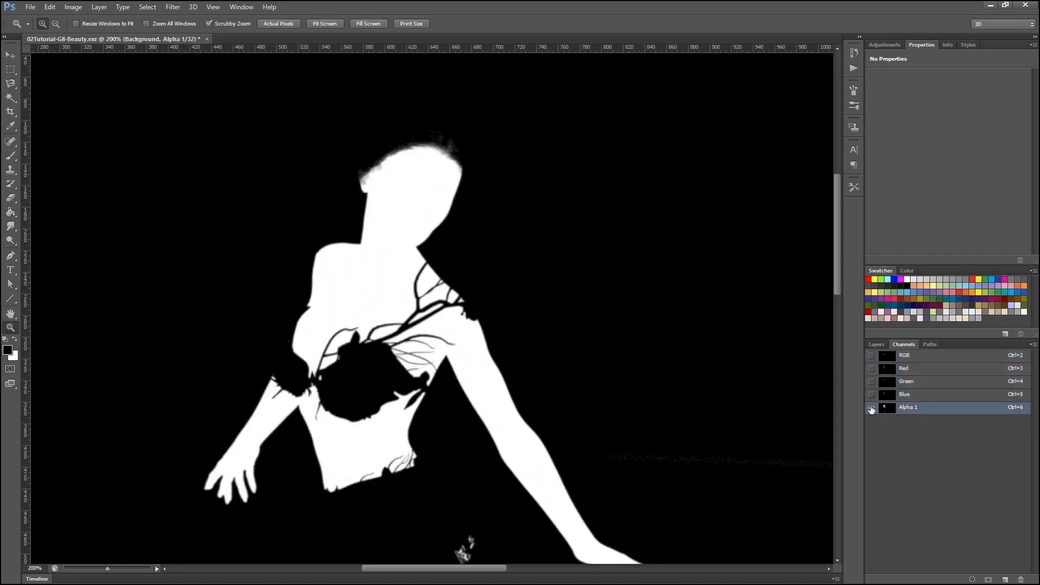
# - Load Alpha 1 as a selection, compare its outline over the alpha and RGB channels, and close the document without saving
pyautogui.keyDown('ctrl'); pyautogui.click(891, 411); pyautogui.keyUp('ctrl')
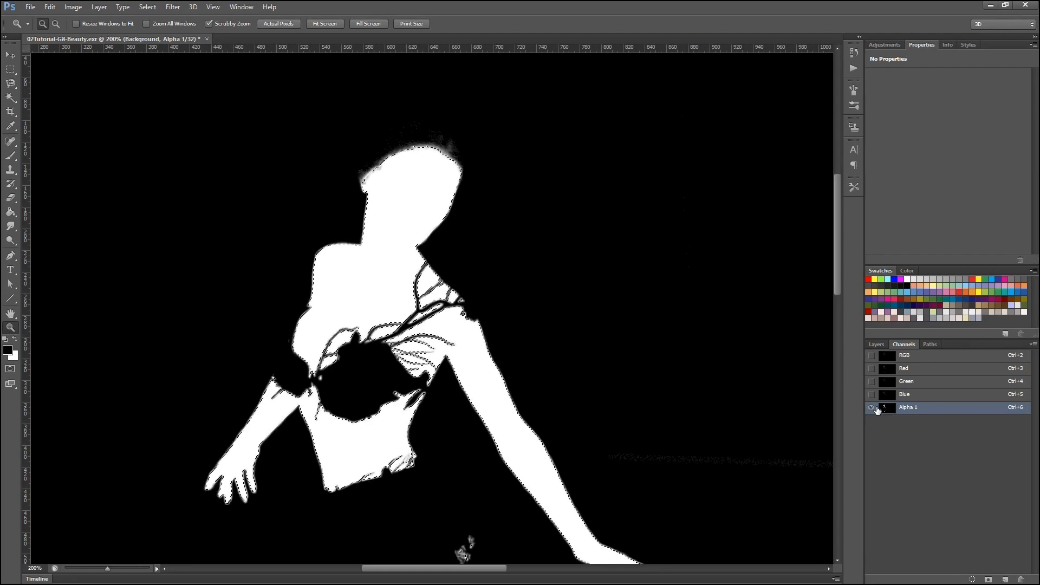
pyautogui.click(913, 359)
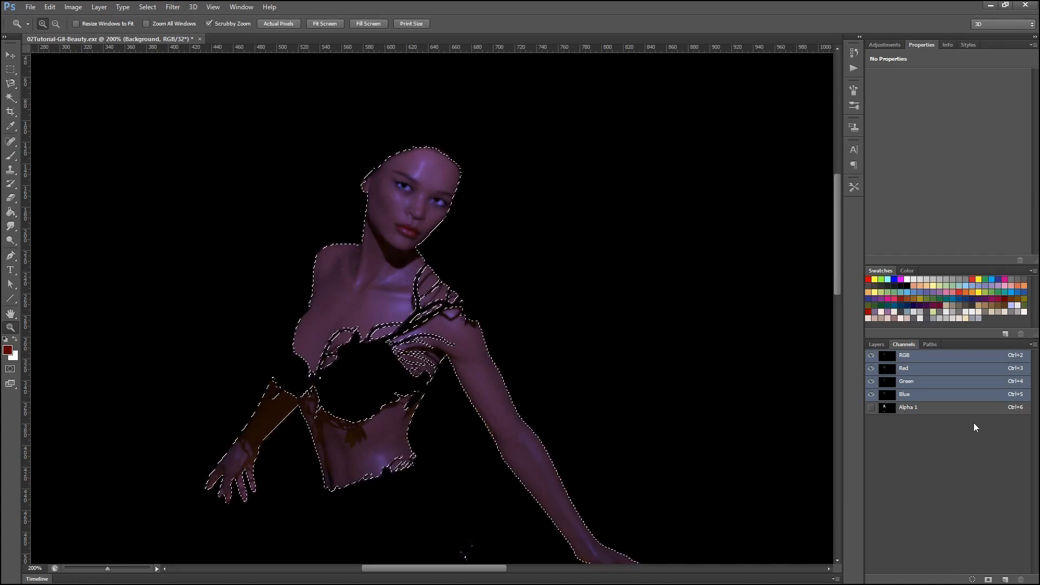
pyautogui.click(906, 408)
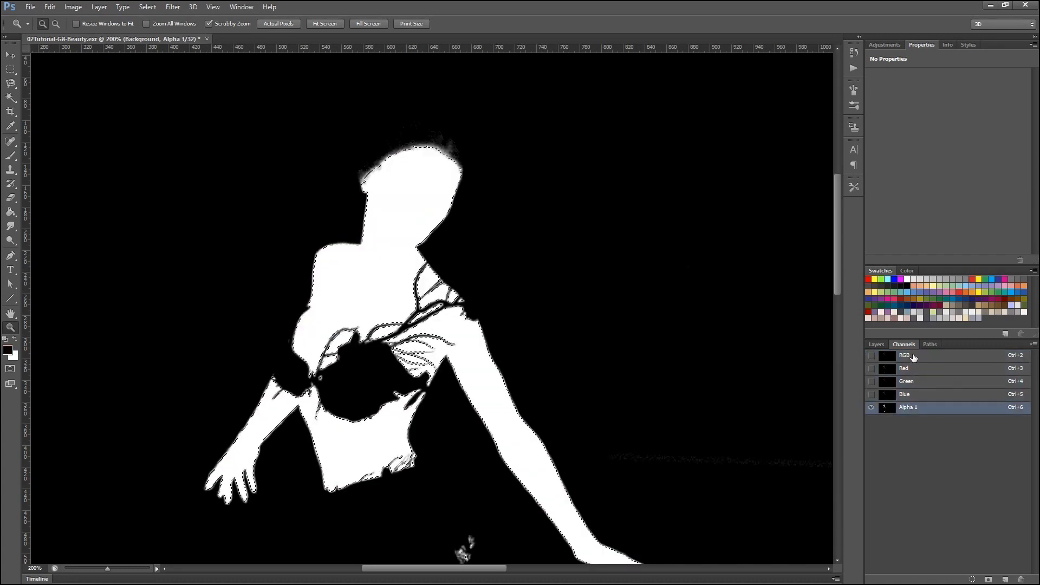
pyautogui.click(913, 359)
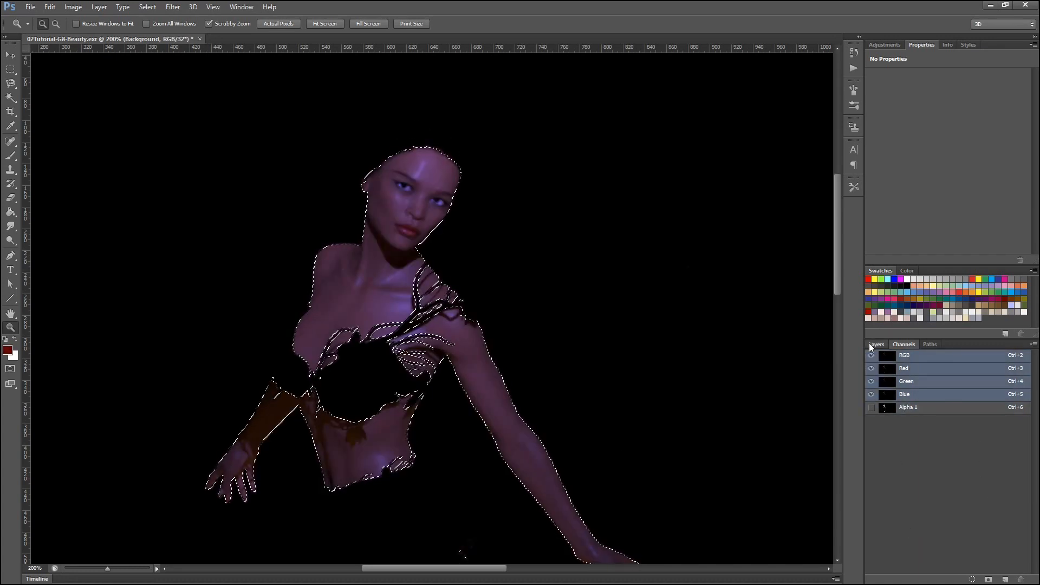
pyautogui.click(871, 344)
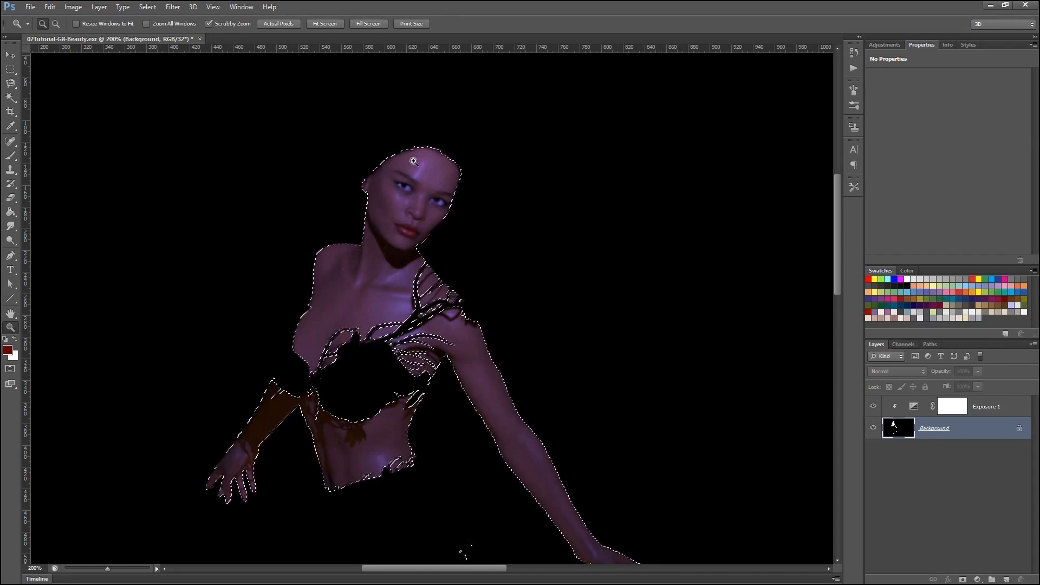
pyautogui.click(201, 39)
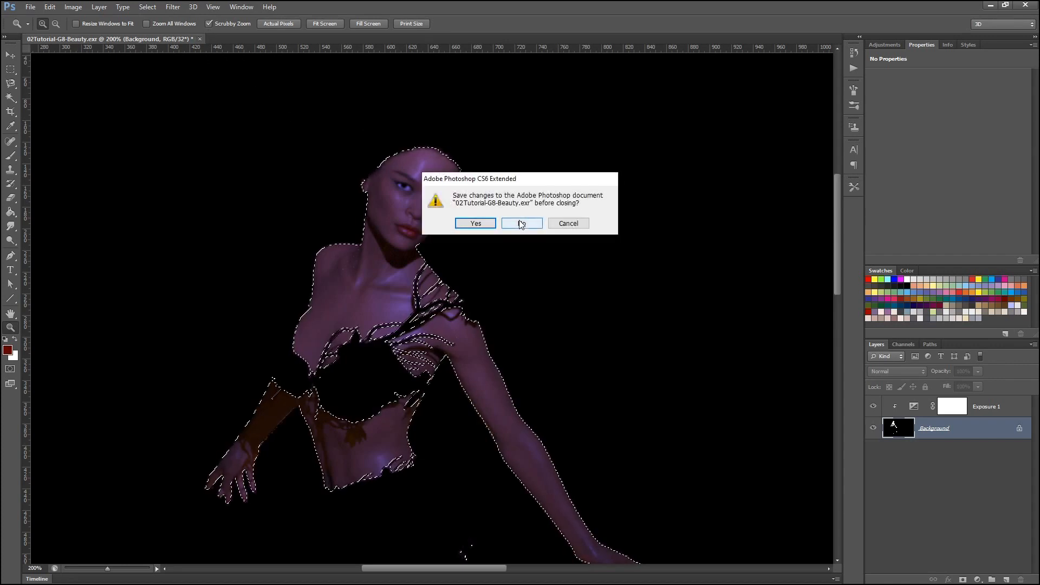
pyautogui.click(522, 224)
# - Open 01Tutorial-Full Scene-Beauty.exr with its alpha data read as transparency and the embedded color profile kept
pyautogui.click(30, 6)
pyautogui.click(38, 27)
pyautogui.click(451, 184)
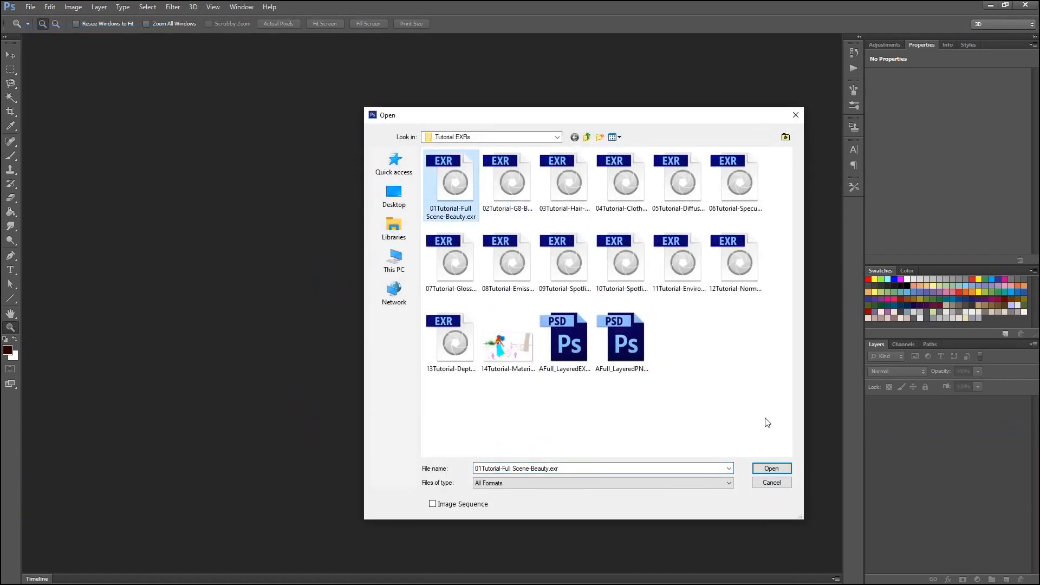
pyautogui.click(771, 467)
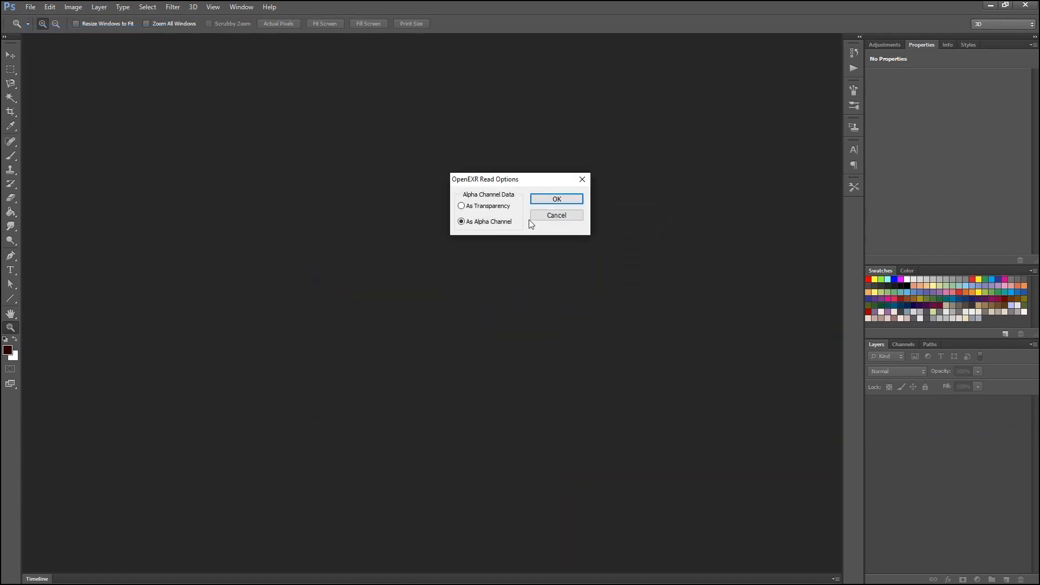
pyautogui.click(490, 205)
pyautogui.click(542, 201)
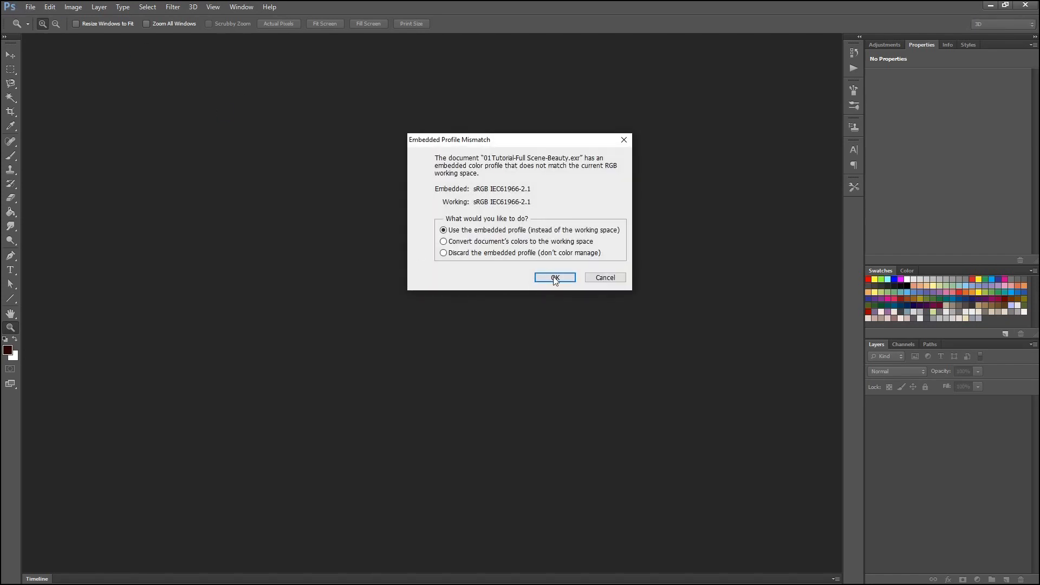
pyautogui.click(555, 278)
# - Open Render_NoCanvases.png from the parent folder and arrange the two documents in a 2-up vertical layout
pyautogui.click(31, 6)
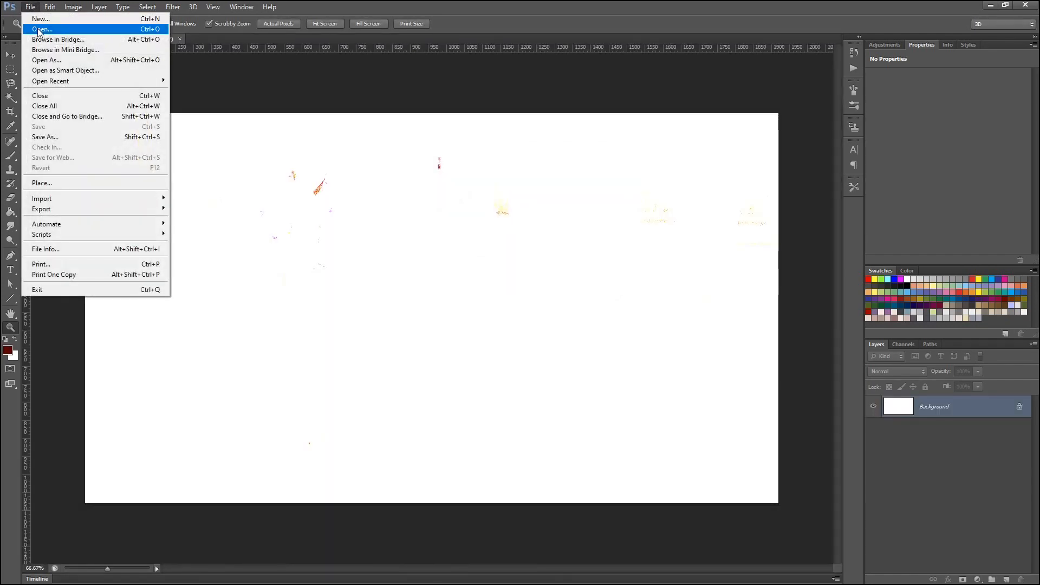
pyautogui.click(40, 29)
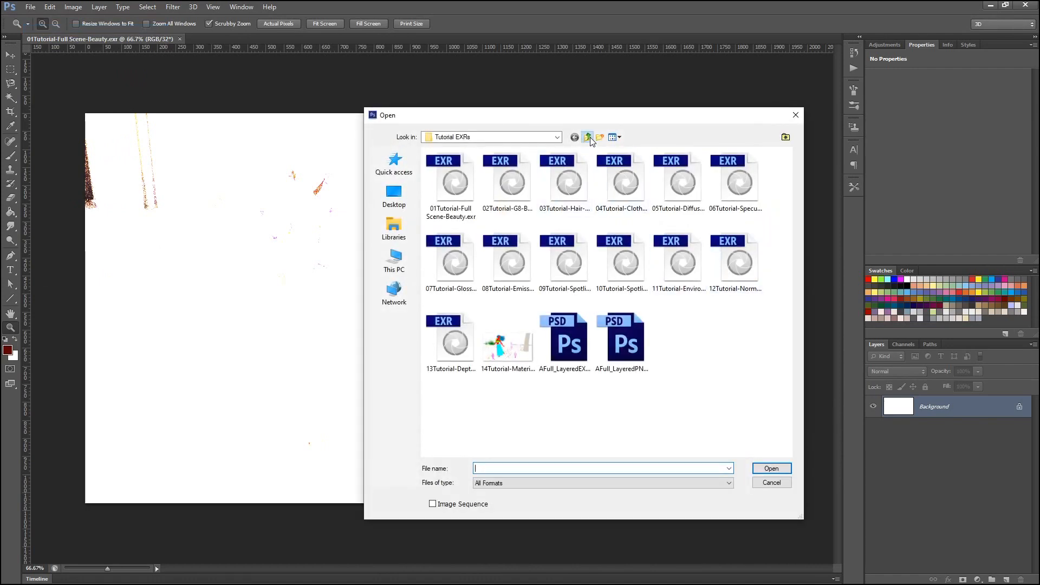
pyautogui.click(588, 137)
pyautogui.doubleClick(573, 196)
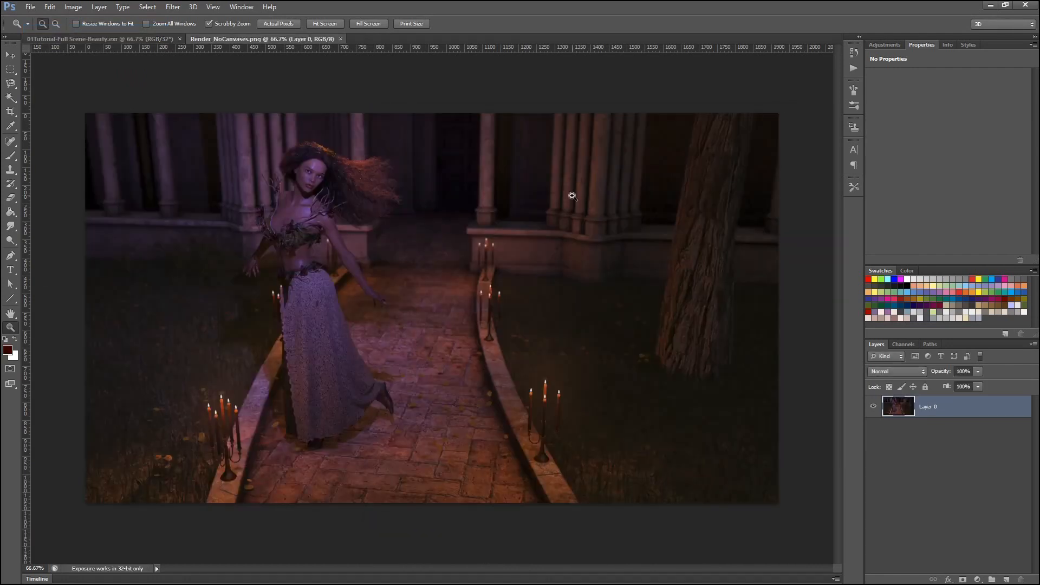
pyautogui.click(240, 7)
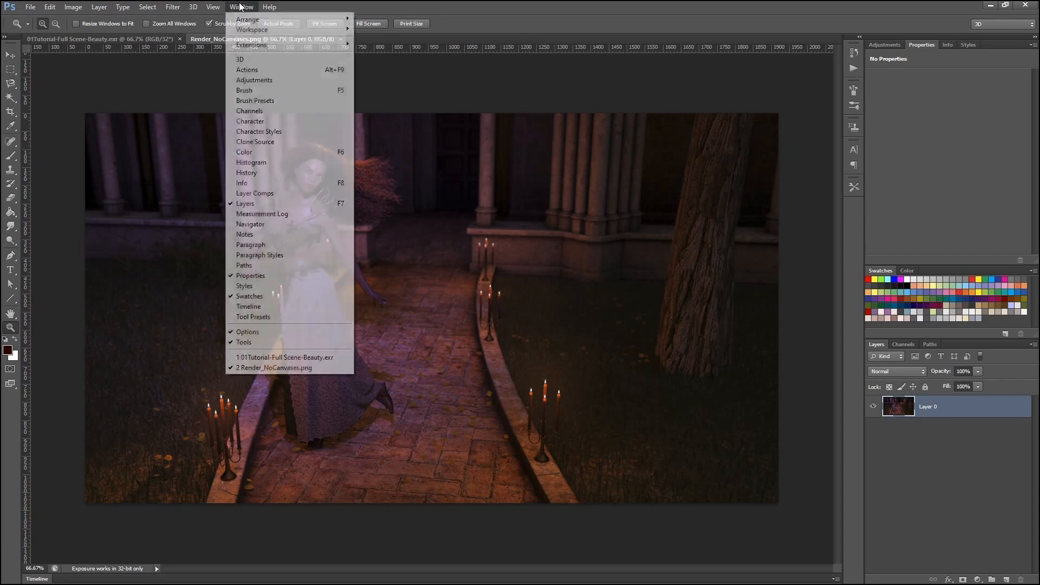
pyautogui.moveTo(282, 20)
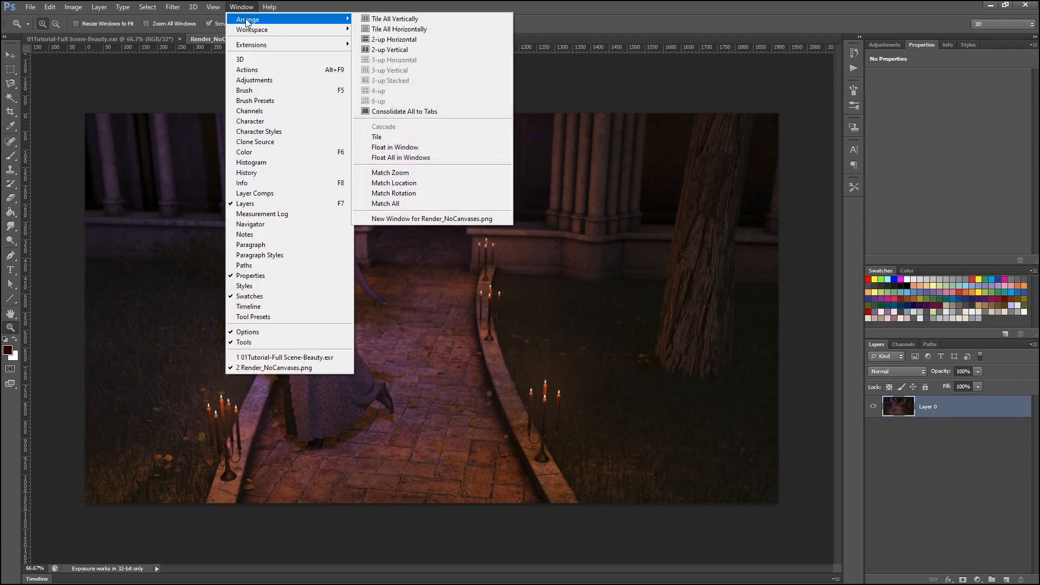
pyautogui.click(390, 49)
# - Add an unclipped Exposure adjustment above the Background of 01Tutorial-Full Scene-Beauty.exr and set its exposure to -14
pyautogui.click(529, 39)
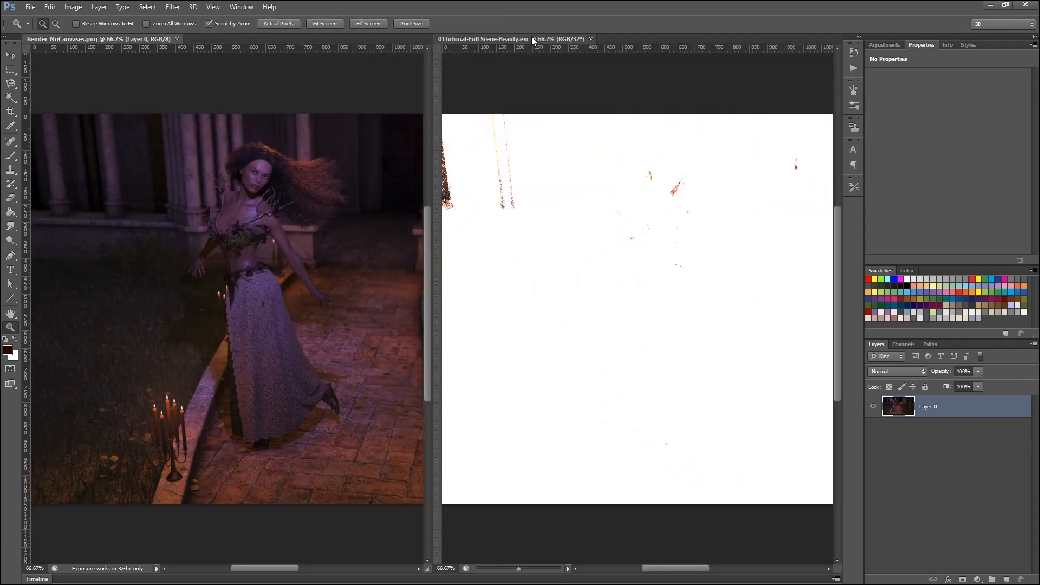
pyautogui.click(889, 45)
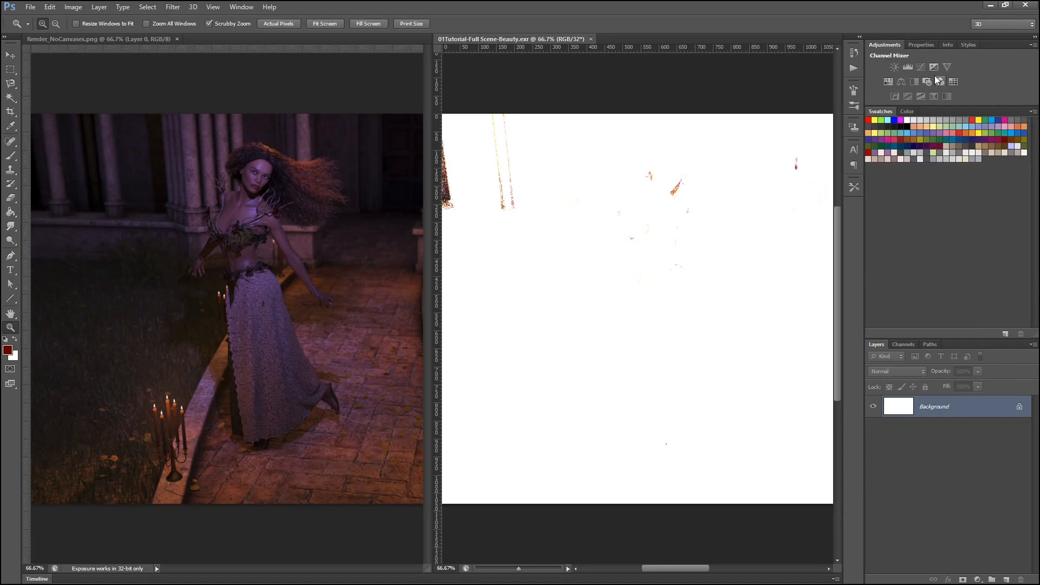
pyautogui.click(935, 70)
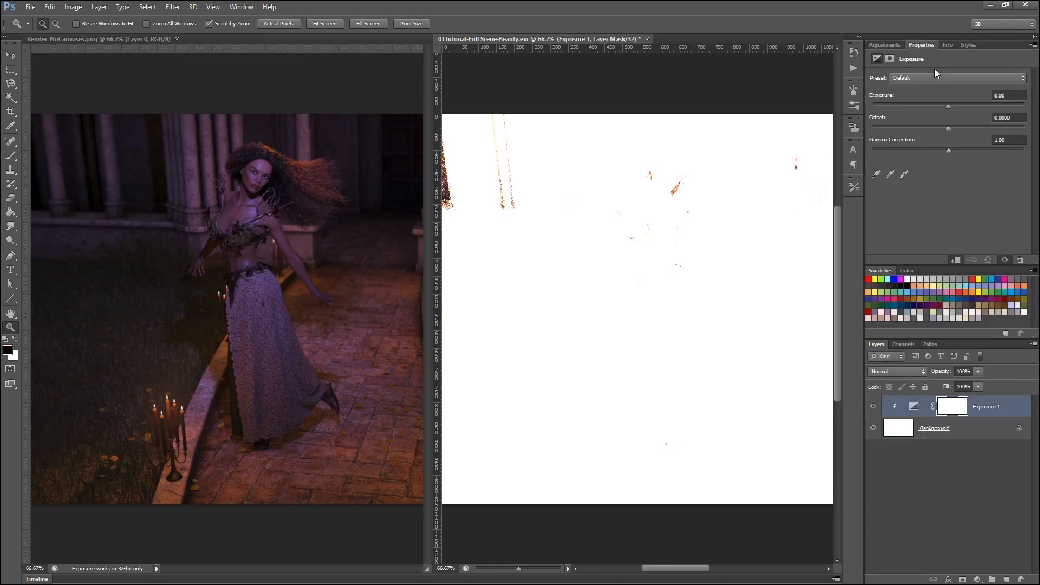
pyautogui.click(955, 260)
pyautogui.click(1007, 96)
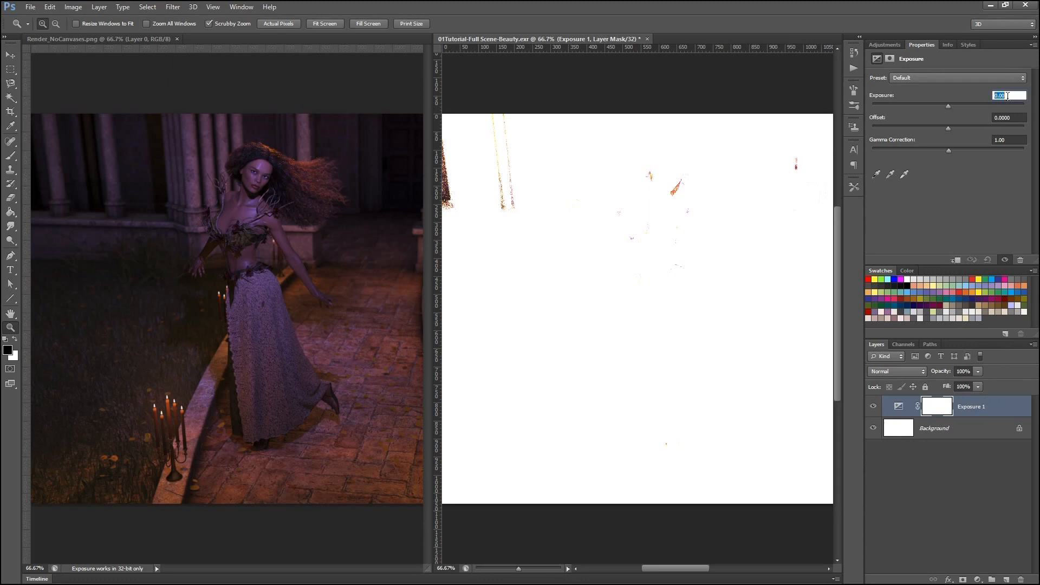
pyautogui.write('-14')
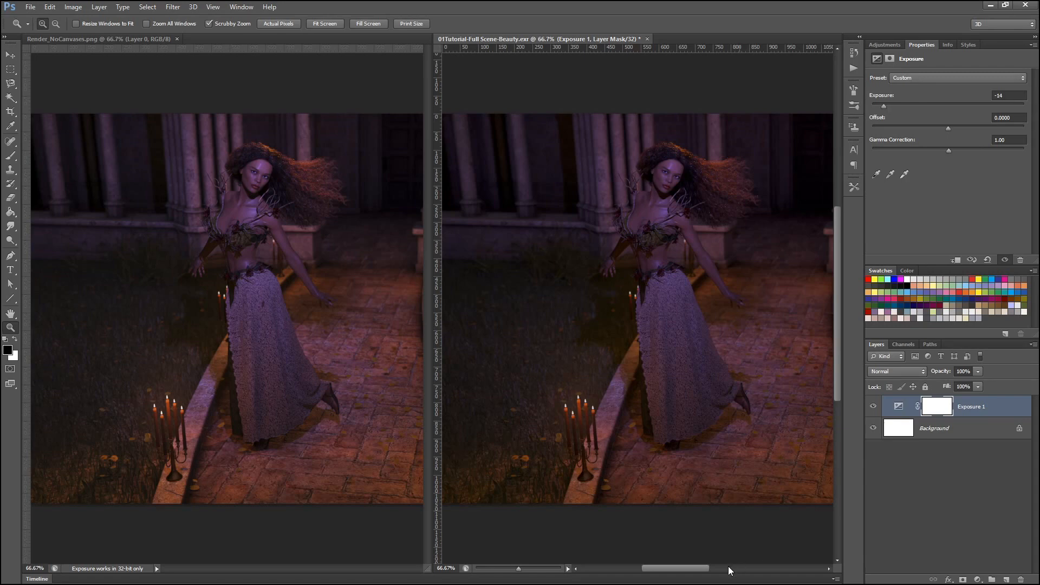
# - Compare the woman's face and upper body in Render_NoCanvases.png and 01Tutorial-Full Scene-Beauty.exr side by side at 200%
pyautogui.moveTo(690, 569); pyautogui.dragTo(696, 571)
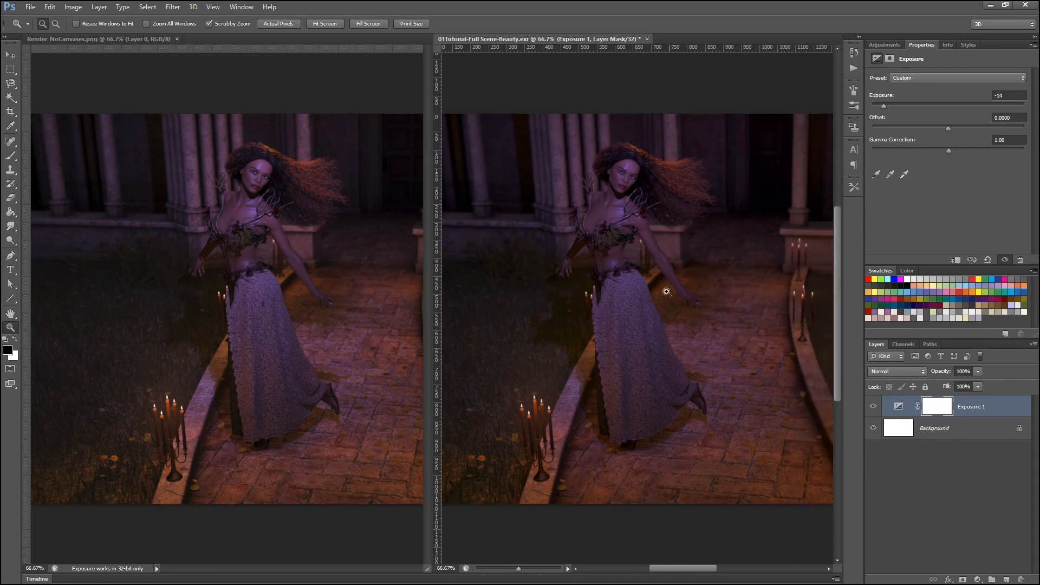
pyautogui.click(594, 179)
pyautogui.click(593, 179)
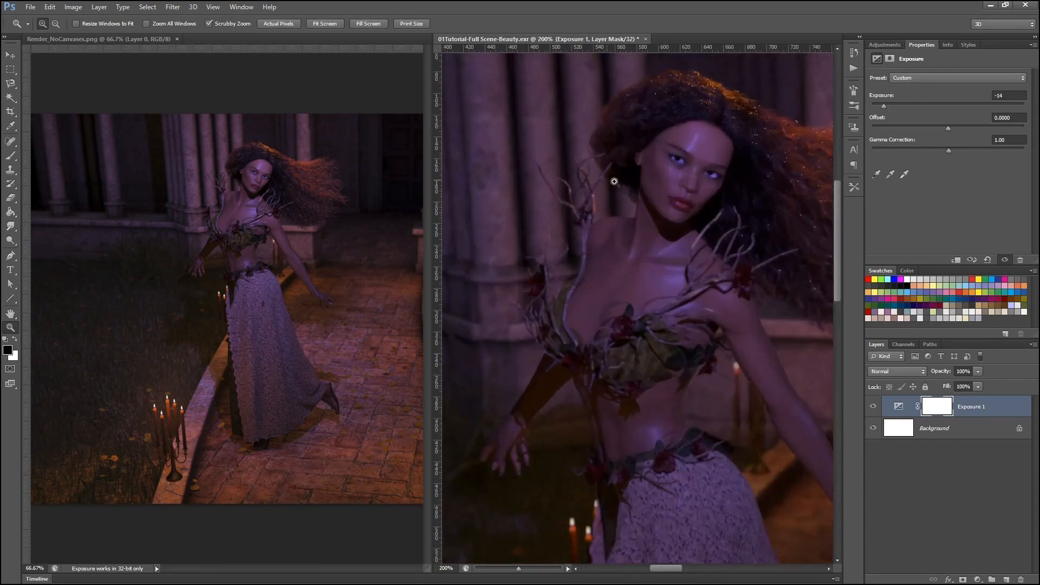
pyautogui.click(247, 184)
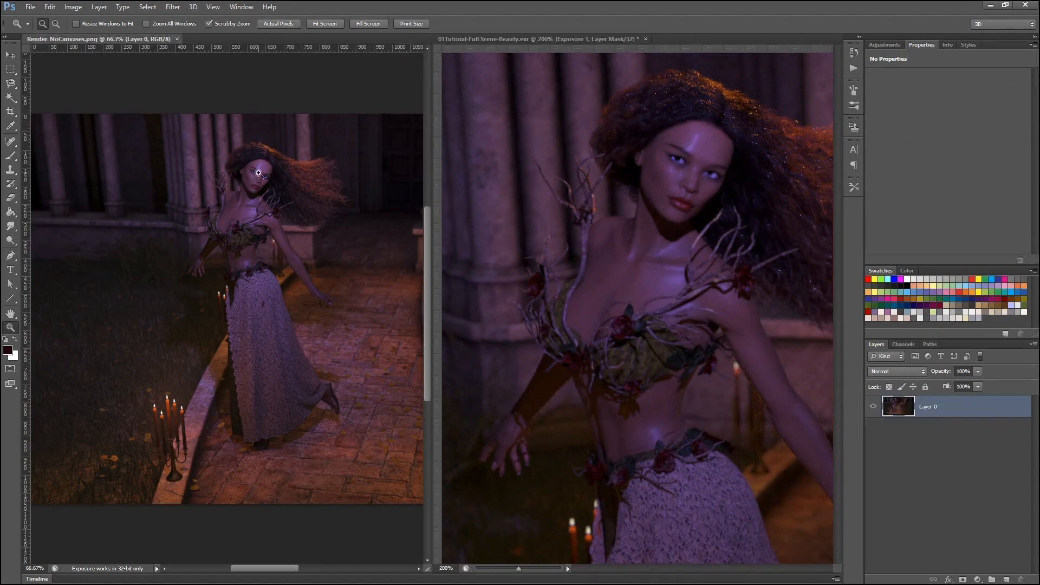
pyautogui.click(257, 170)
pyautogui.click(257, 170)
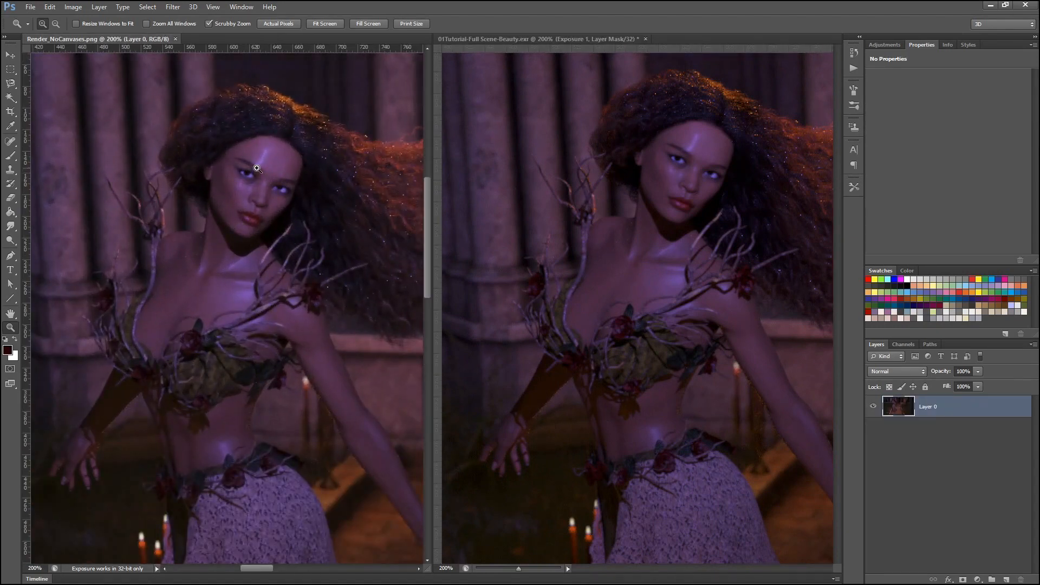
pyautogui.scroll(-1, 257, 169)
pyautogui.scroll(-2, 257, 168)
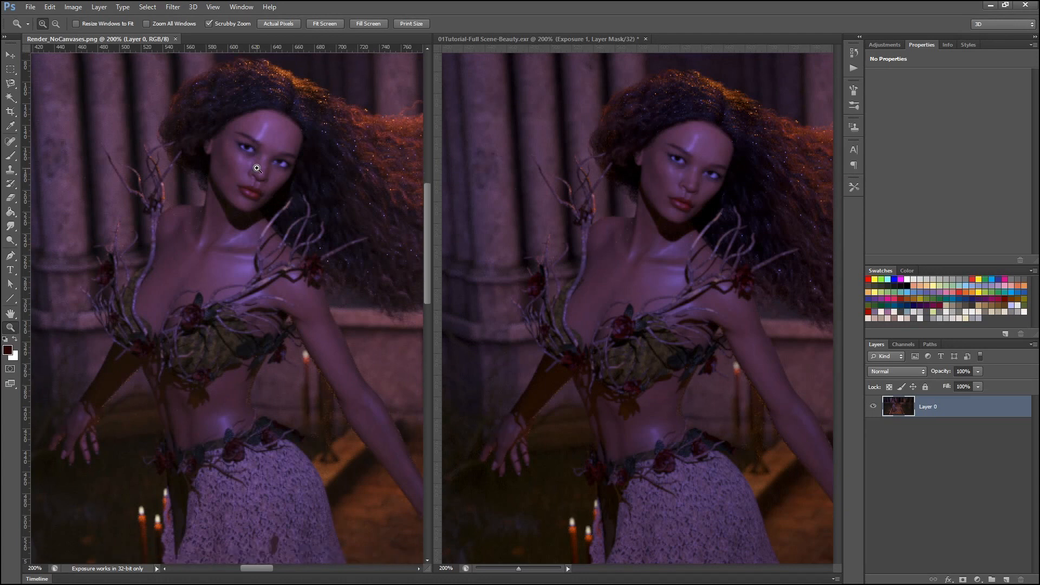
pyautogui.scroll(1, 257, 168)
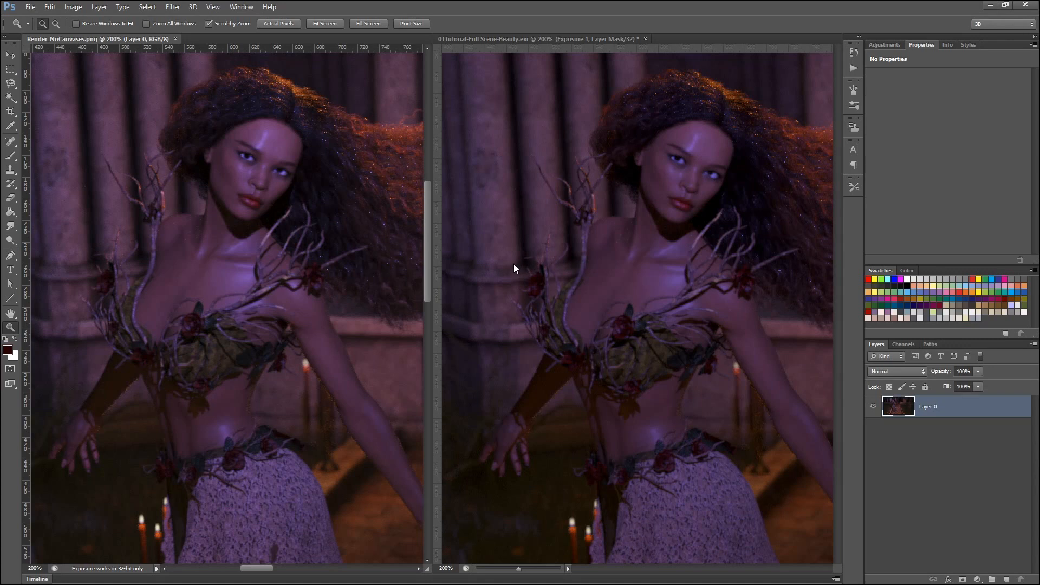
pyautogui.moveTo(434, 239); pyautogui.dragTo(460, 239)
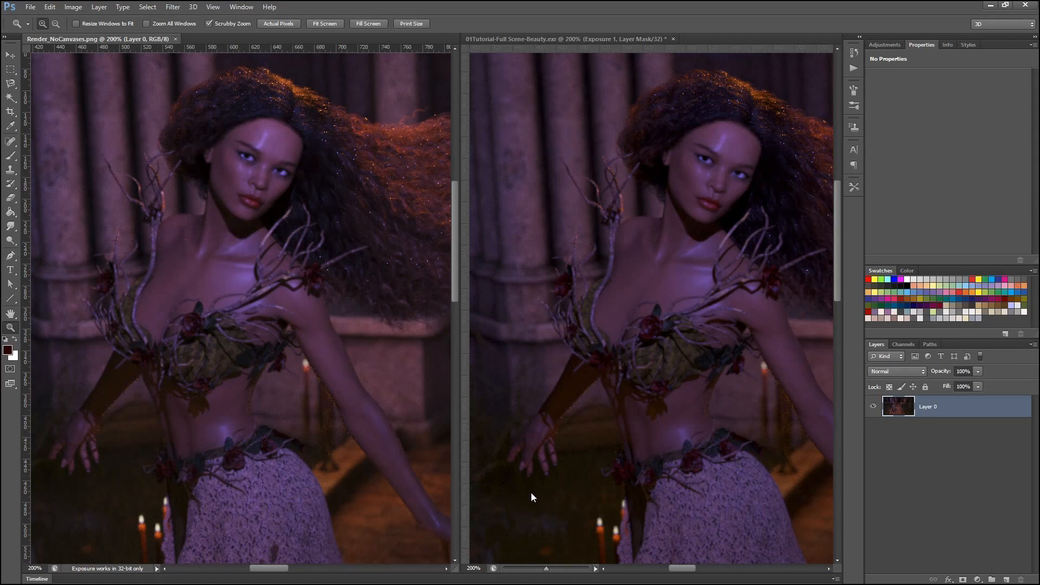
# - Examine which adjustments, filters and bit-depth modes are available for the 32-bit 01Tutorial-Full Scene-Beauty.exr
pyautogui.click(883, 45)
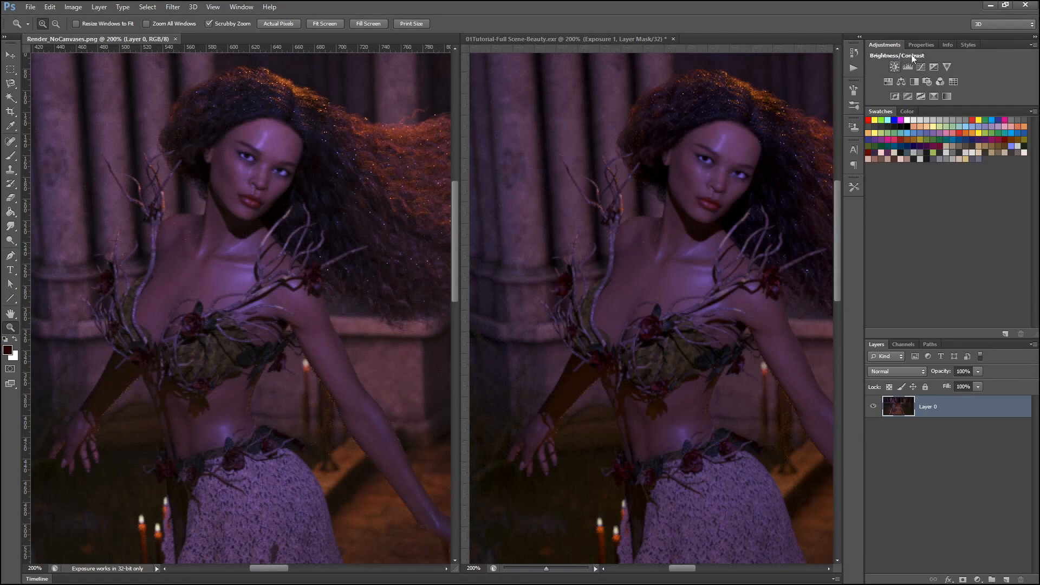
pyautogui.click(173, 7)
pyautogui.click(550, 6)
pyautogui.click(564, 39)
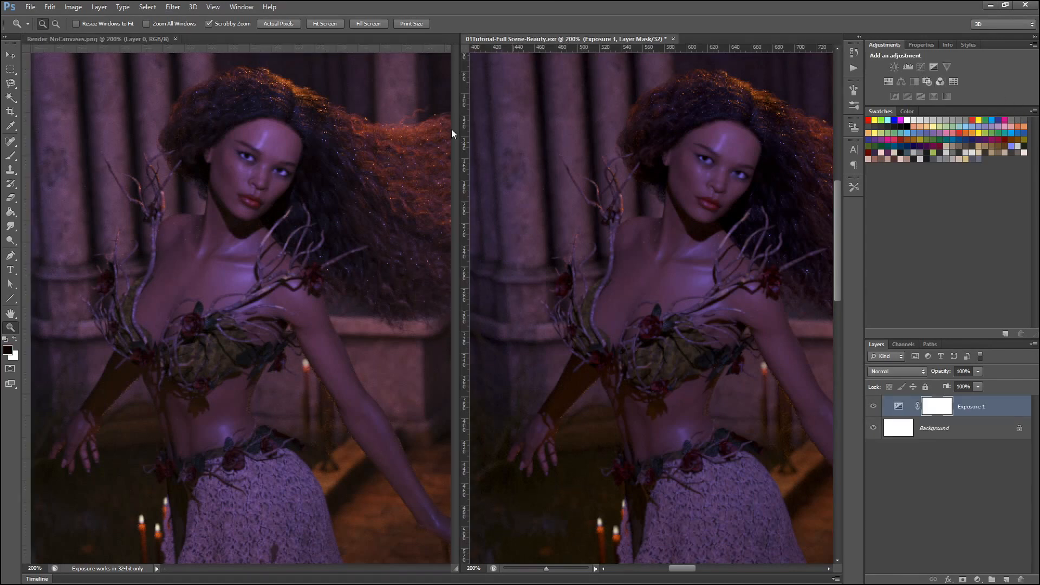
pyautogui.click(170, 6)
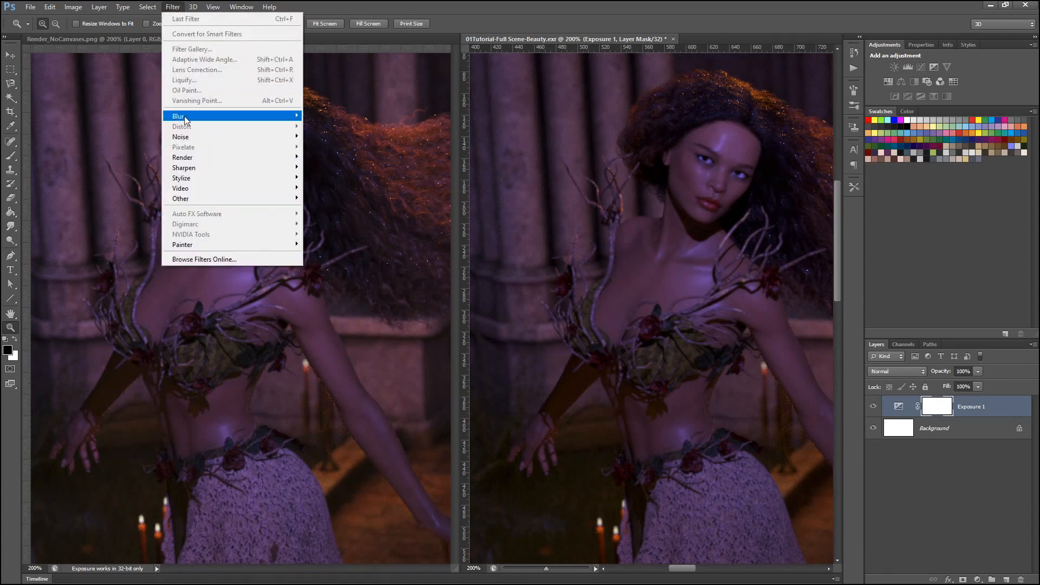
pyautogui.click(637, 6)
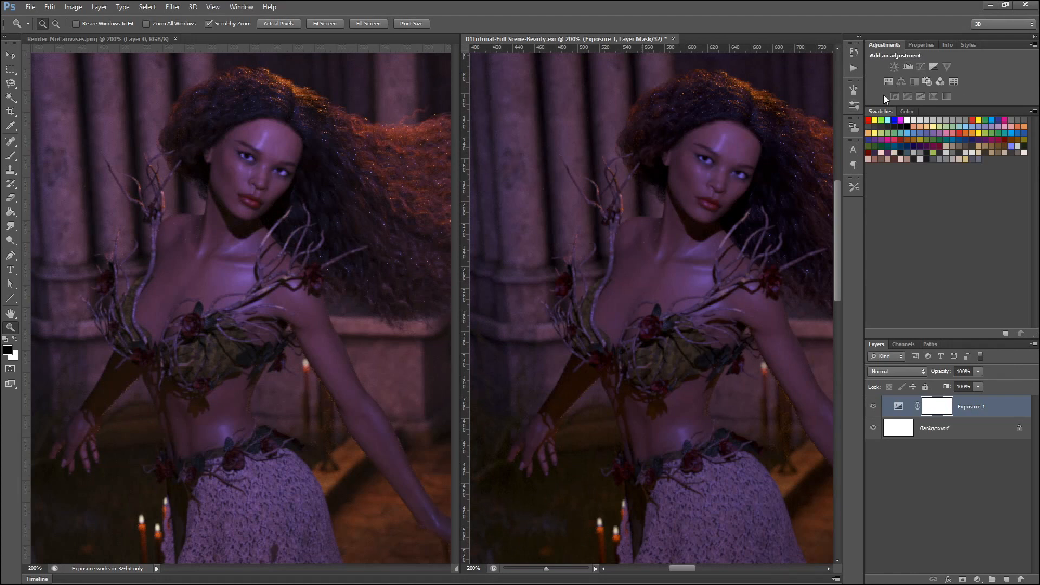
pyautogui.click(65, 7)
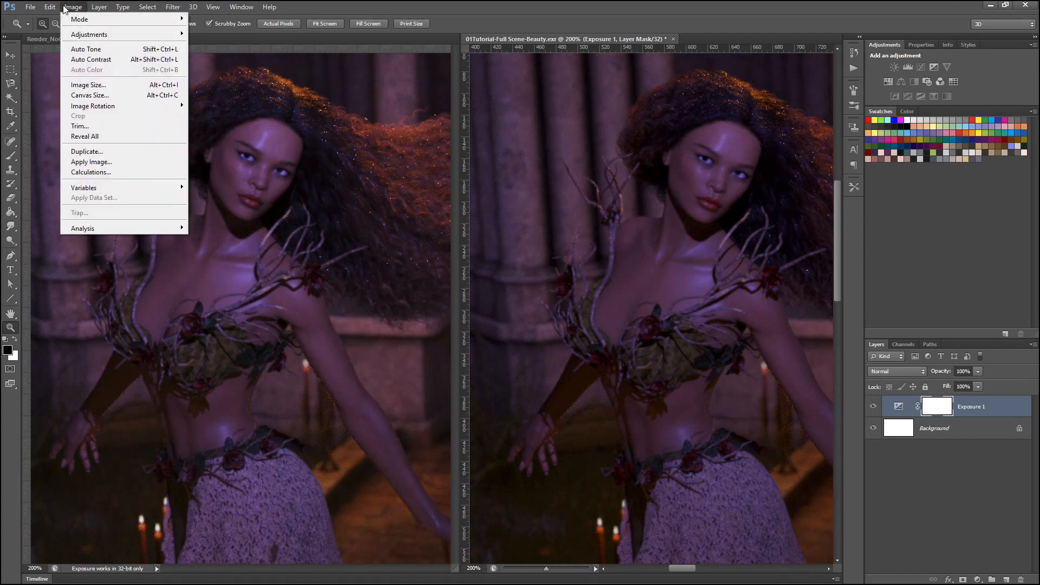
pyautogui.moveTo(78, 22)
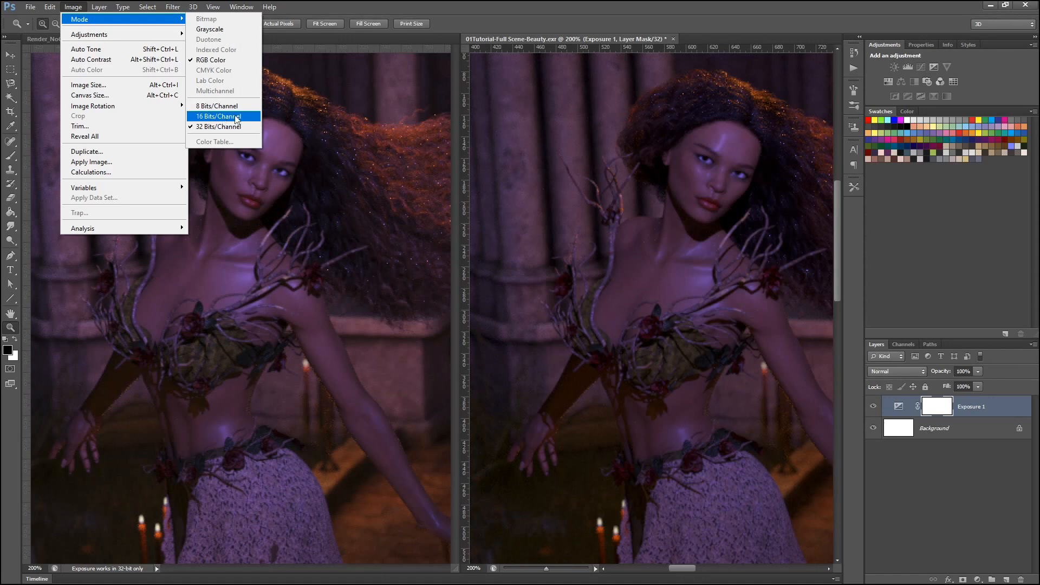
pyautogui.click(632, 11)
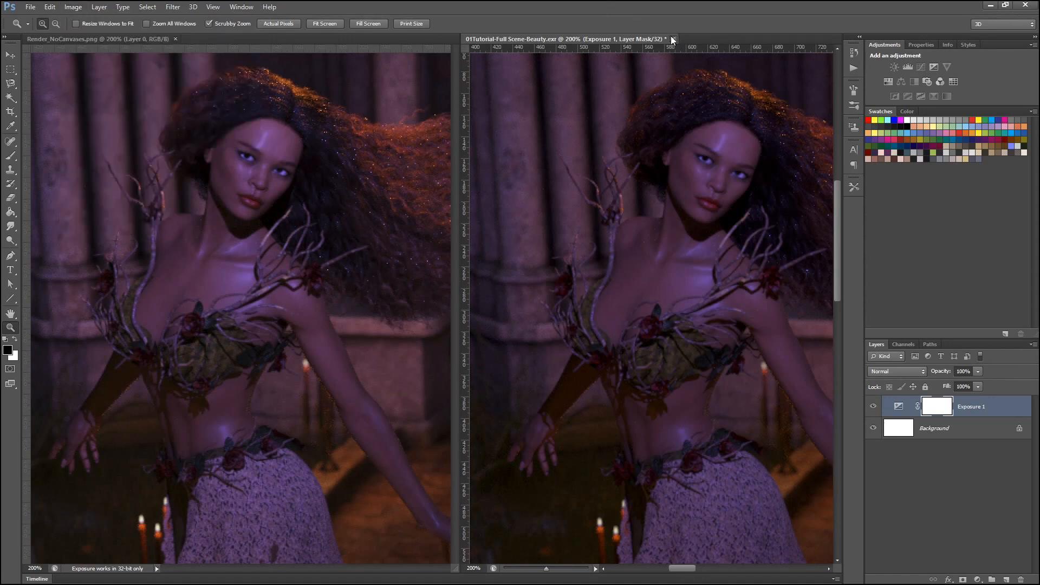
# - Close Render_NoCanvases.png and delete the Exposure 1 adjustment layer from 01Tutorial-Full Scene-Beauty.exr
pyautogui.click(175, 39)
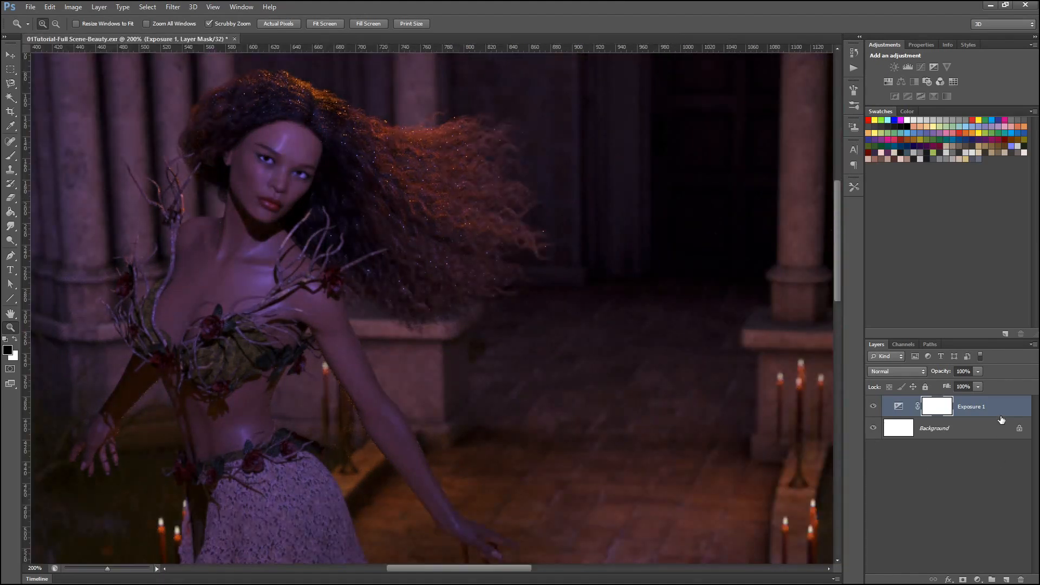
pyautogui.moveTo(984, 414); pyautogui.dragTo(1022, 579)
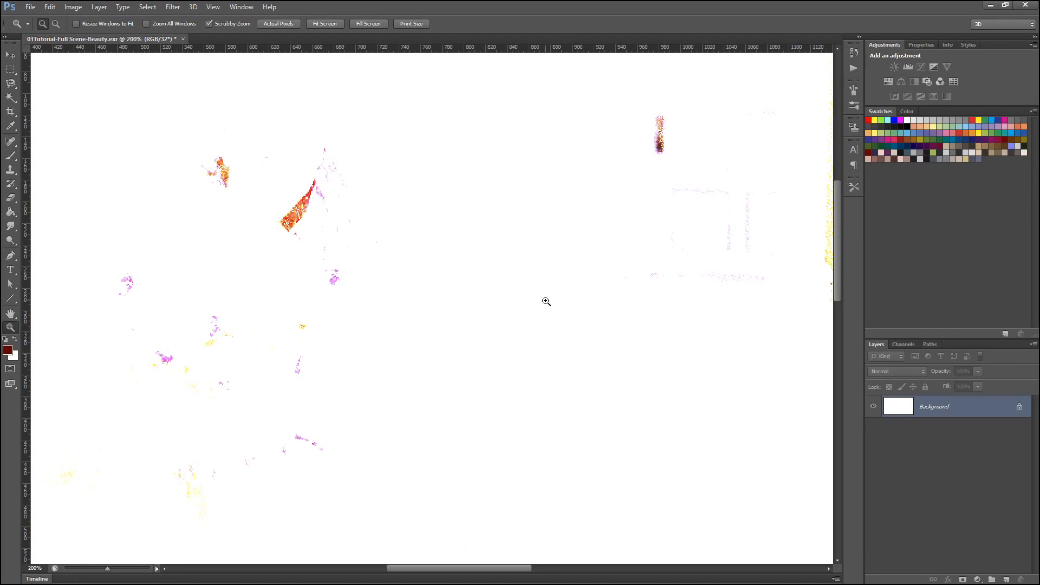
# - Delete the existing EXR Convert to 16 Bit action from the +ARTWork Actions set
pyautogui.click(854, 68)
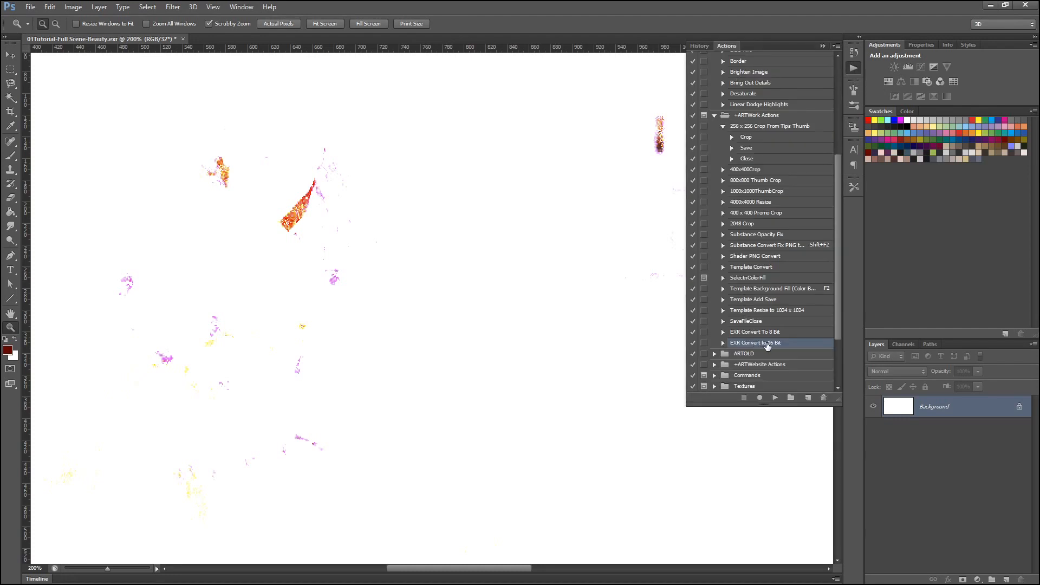
pyautogui.click(823, 398)
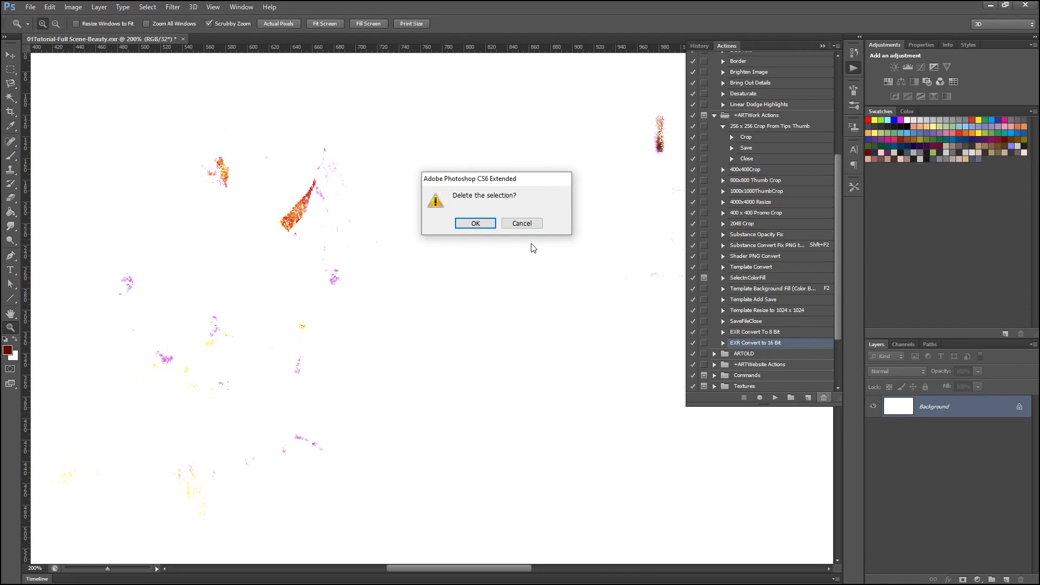
pyautogui.click(474, 224)
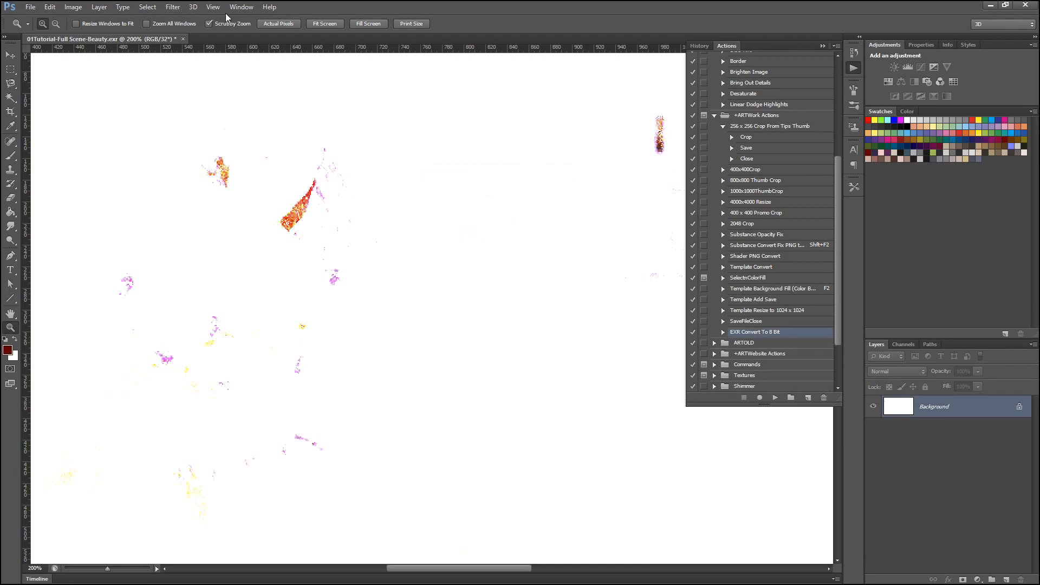
pyautogui.click(241, 6)
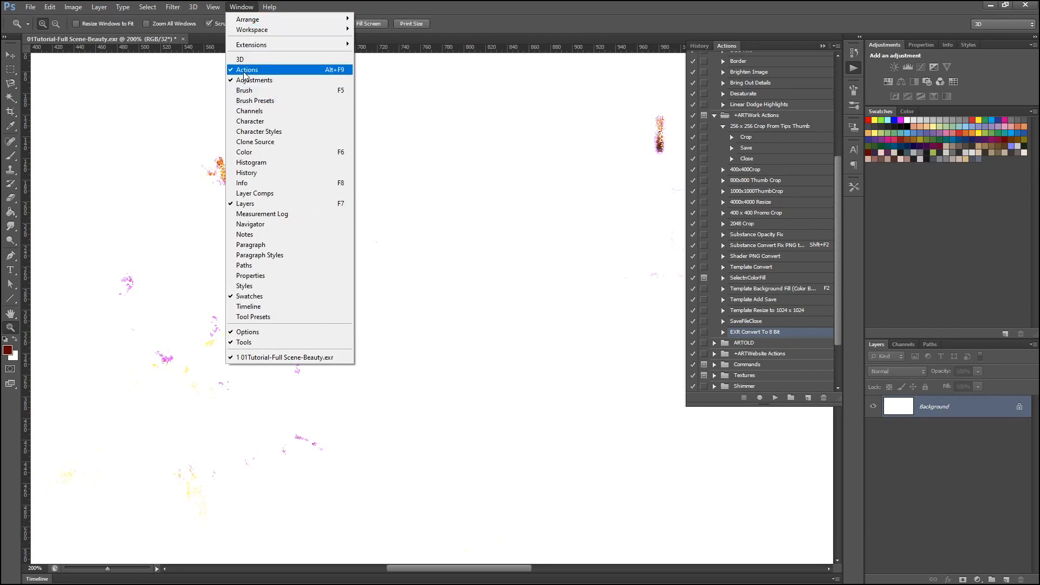
pyautogui.click(643, 10)
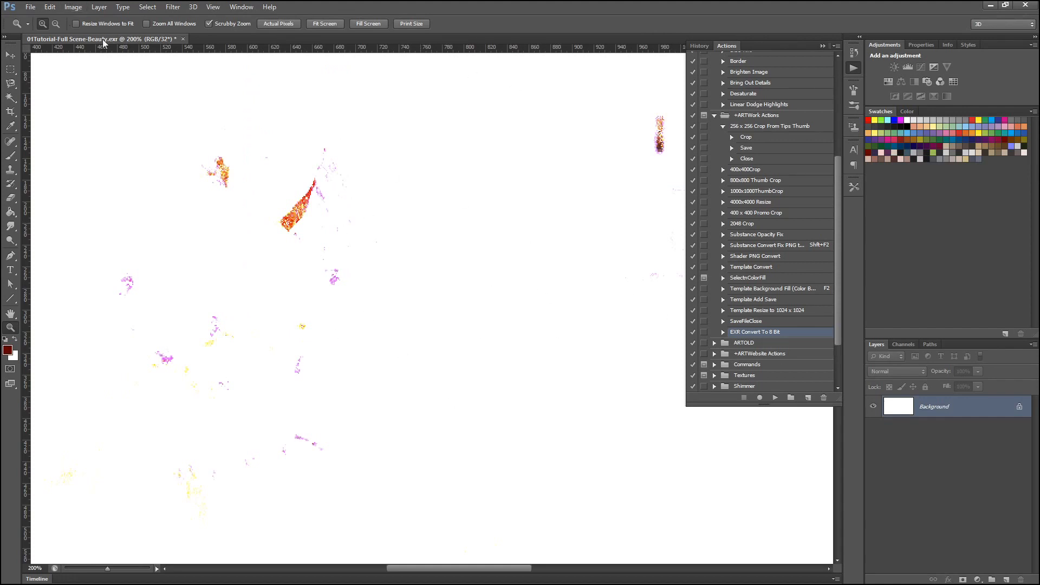
# - Start recording a new action named EXR Convert to 16 Bit in the +ARTWork Actions set, without a function key
pyautogui.click(808, 398)
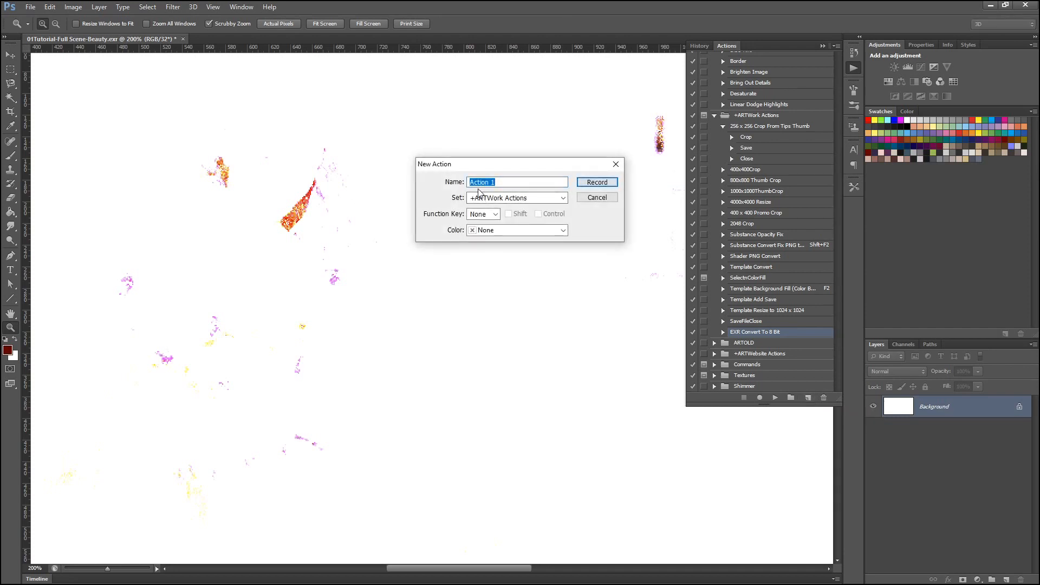
pyautogui.write('EXR Convert to 16 Bit')
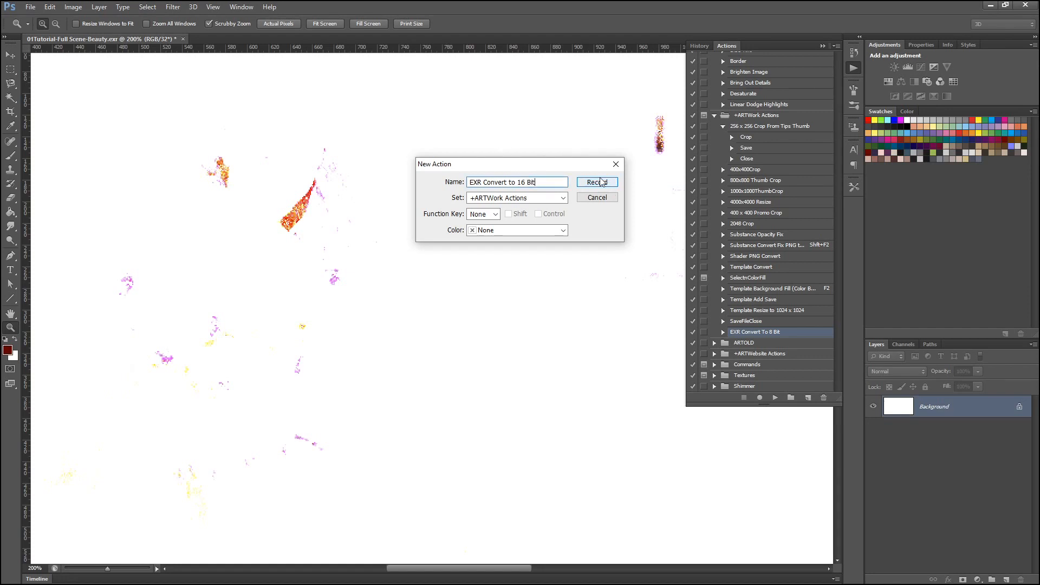
pyautogui.click(479, 215)
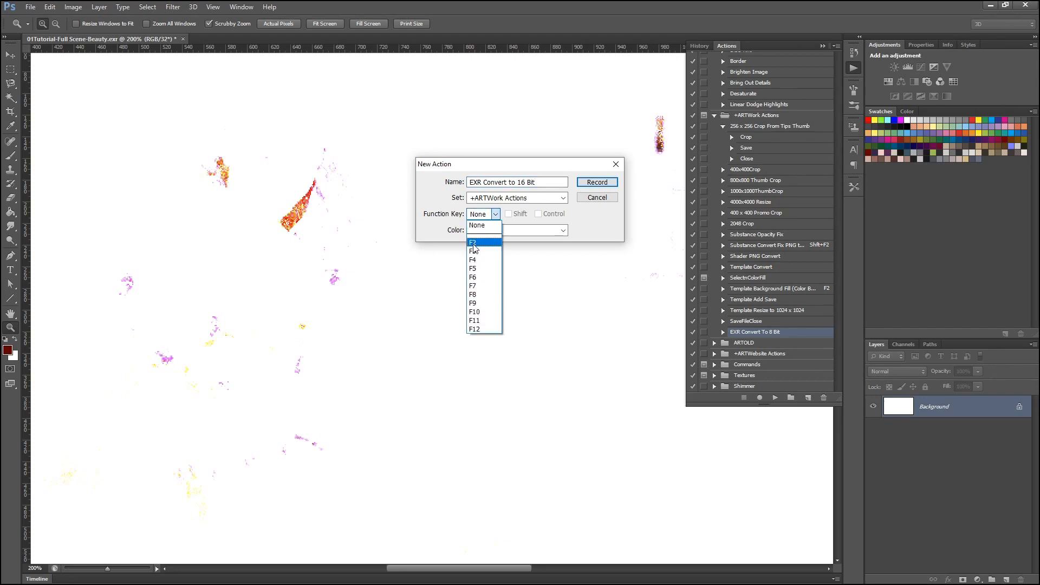
pyautogui.click(433, 209)
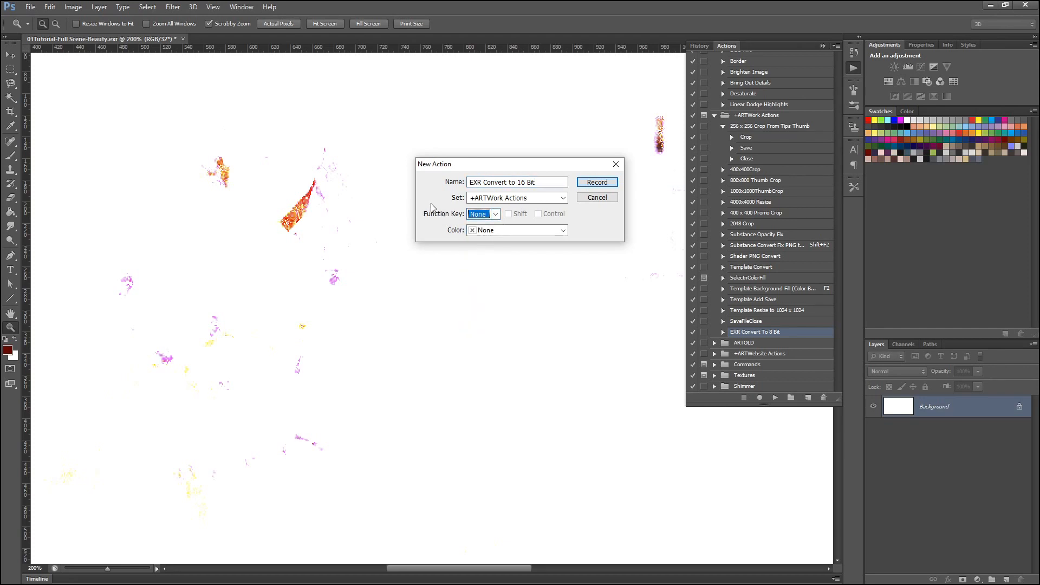
pyautogui.click(599, 183)
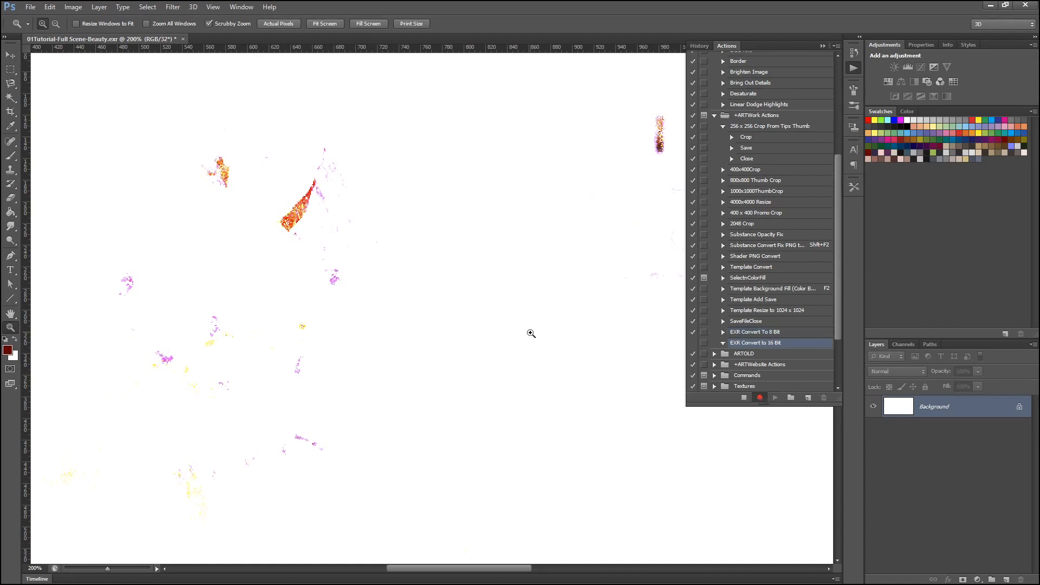
# - Convert the image to 16 Bits/Channel using HDR Toning with the Exposure and Gamma method and an exposure of -14
pyautogui.click(73, 8)
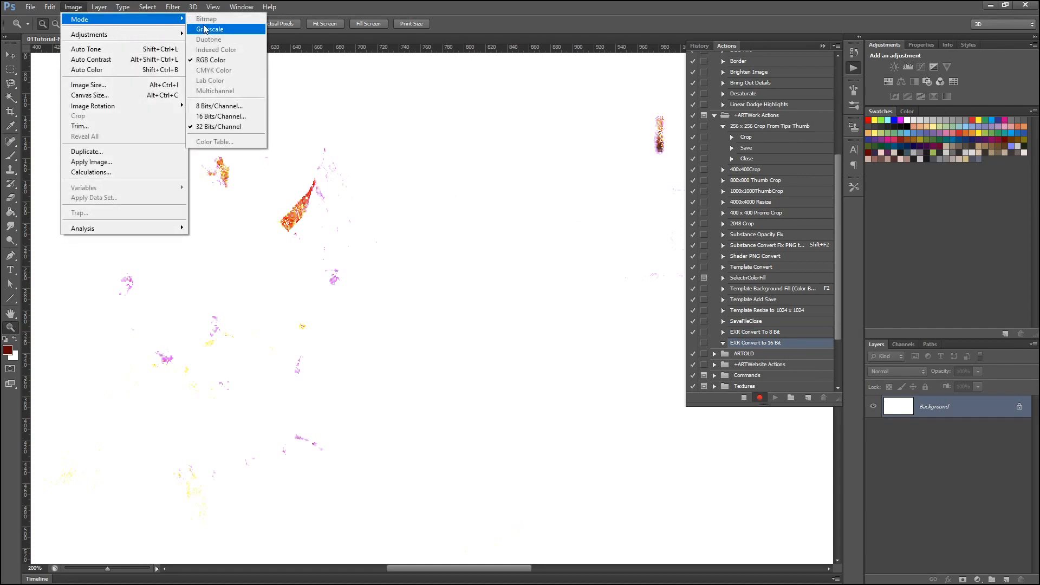
pyautogui.click(217, 117)
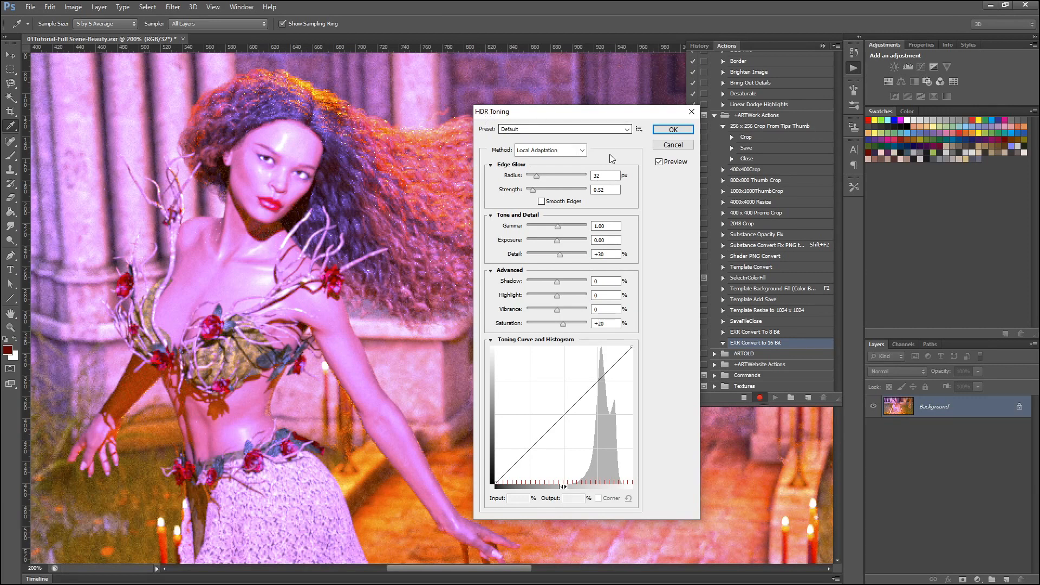
pyautogui.click(558, 151)
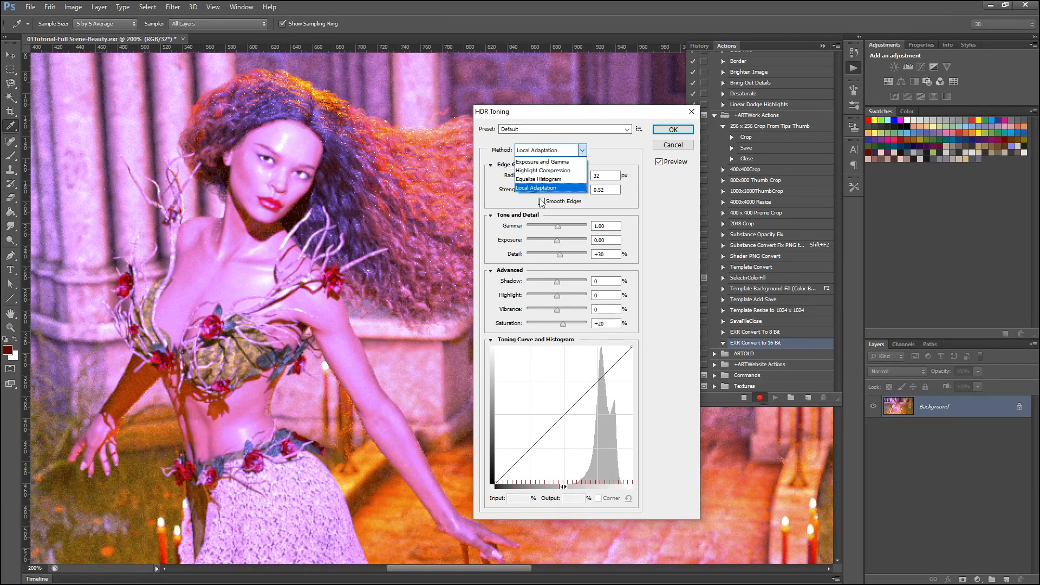
pyautogui.click(540, 162)
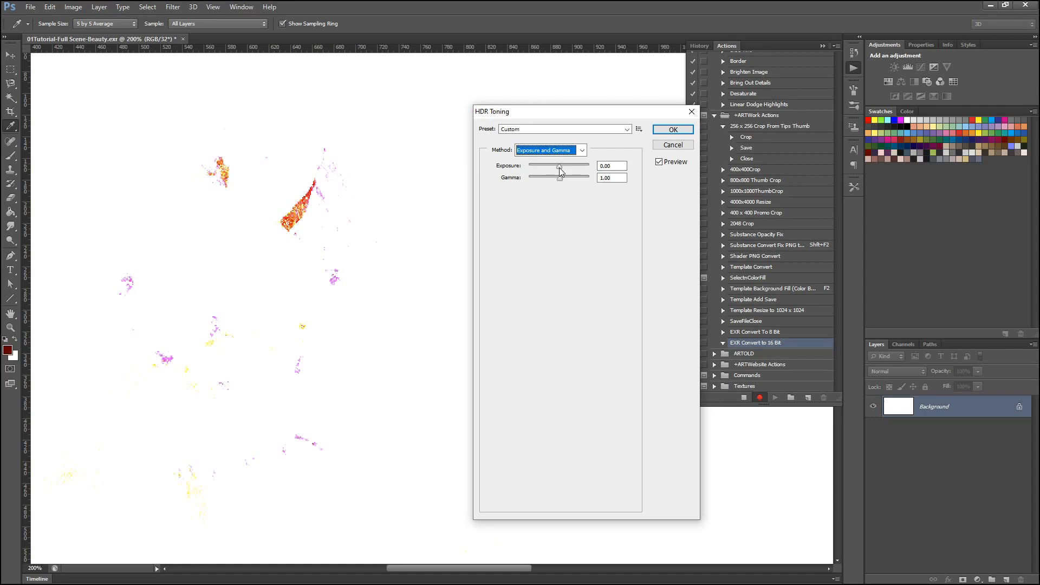
pyautogui.moveTo(559, 168); pyautogui.dragTo(558, 164)
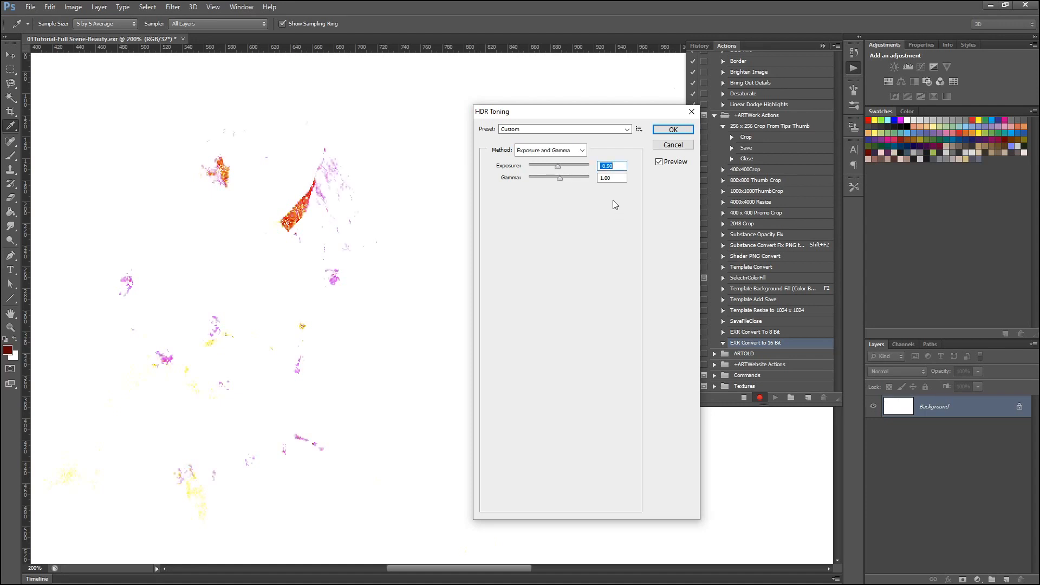
pyautogui.click(616, 165)
pyautogui.moveTo(614, 165); pyautogui.dragTo(604, 166)
pyautogui.write('14')
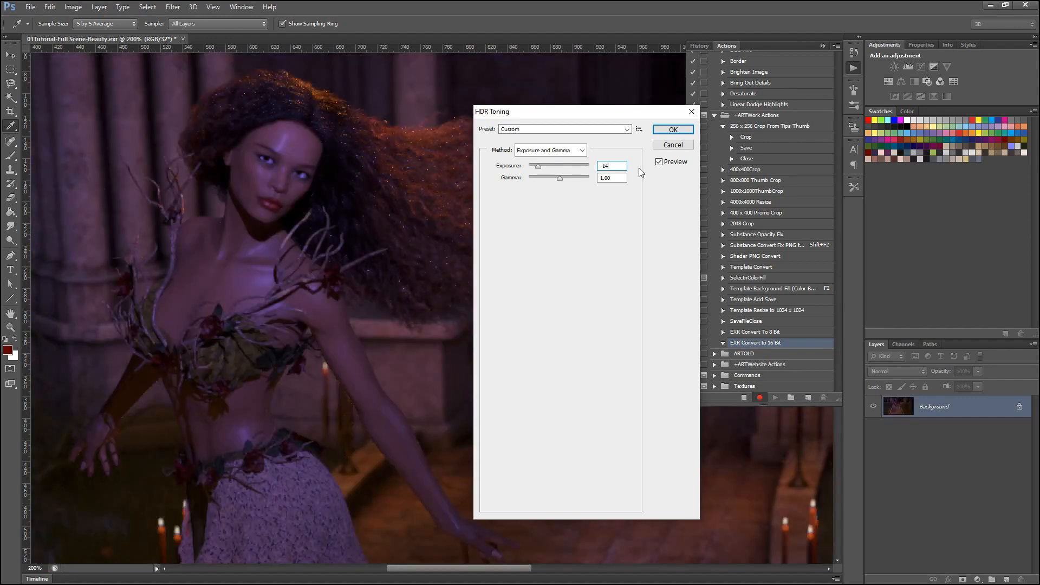
pyautogui.click(671, 132)
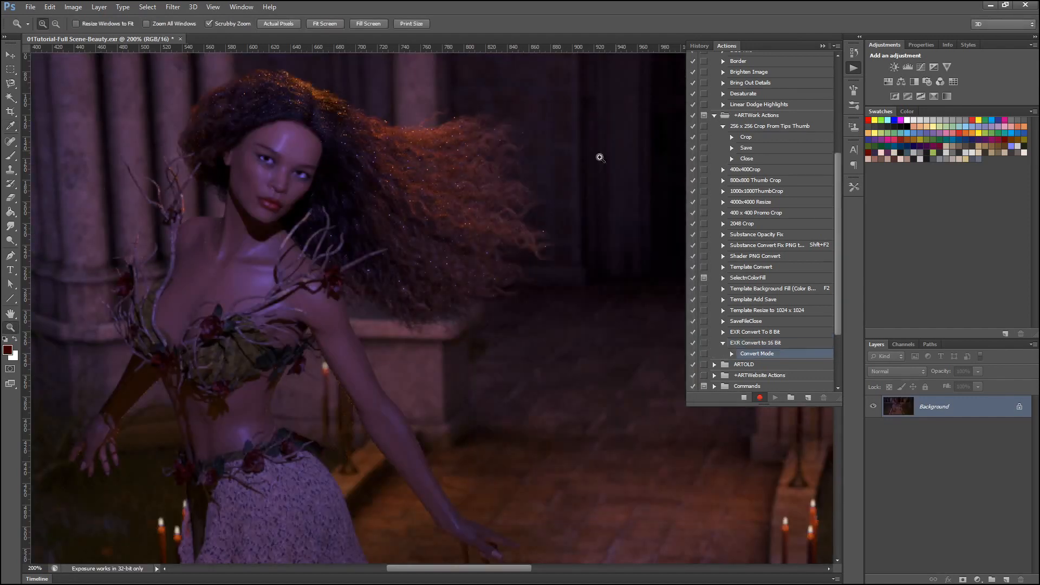
# - Stop recording the EXR Convert to 16 Bit action and collapse its recorded steps
pyautogui.click(743, 398)
pyautogui.click(725, 343)
pyautogui.click(725, 343)
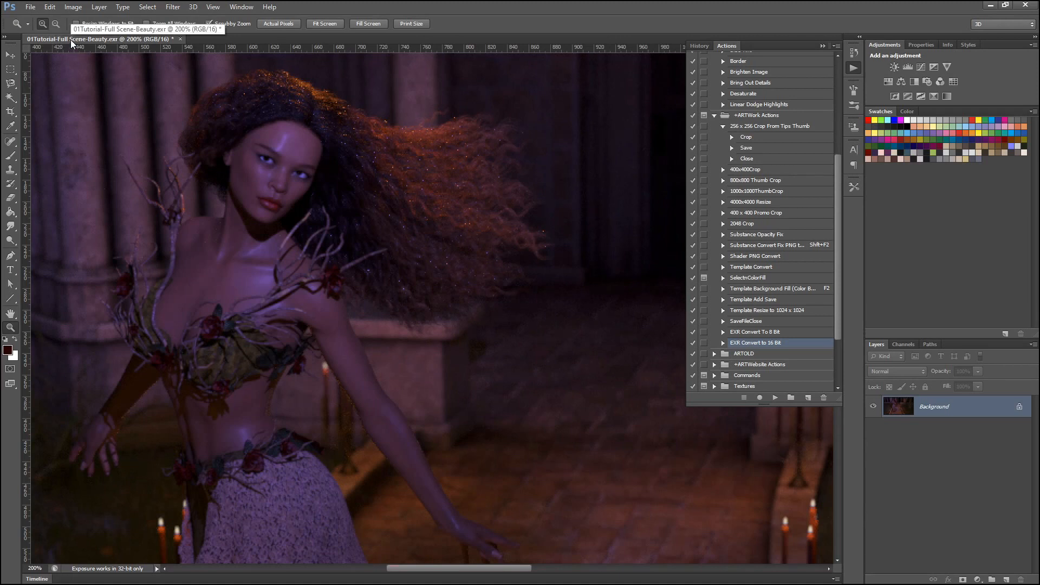
# - Convert the locked Background of the full-scene EXR into a regular layer named Full Scene
pyautogui.doubleClick(925, 412)
pyautogui.write('F')
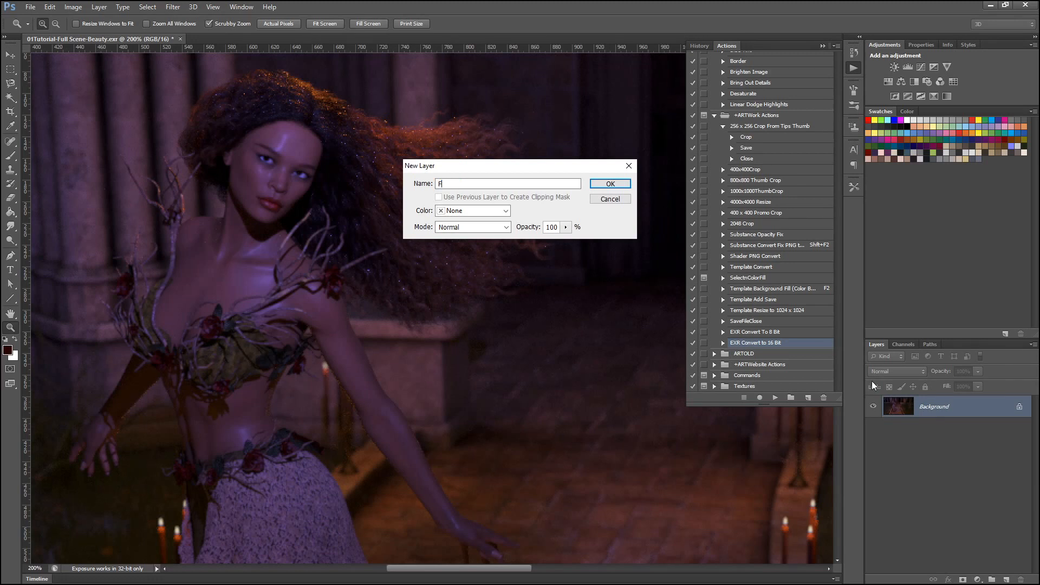
pyautogui.write('ull sScene')
pyautogui.click(609, 184)
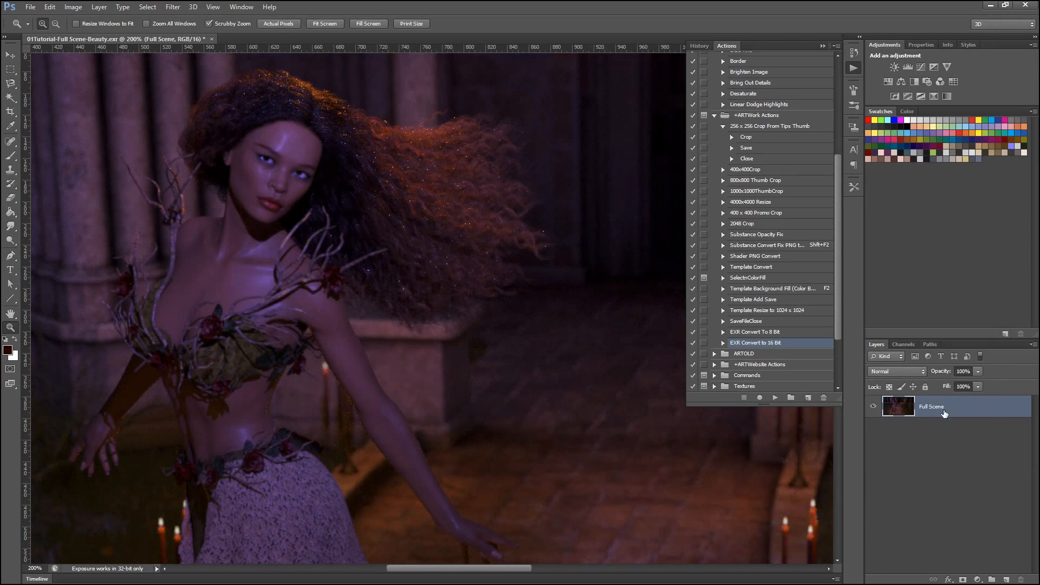
# - Open 02Tutorial-G8-Beauty.exr, 03Tutorial-Hair-Beauty.exr and 04Tutorial-Clothes-Beauty.exr together from the Tutorial EXRs folder
pyautogui.click(30, 7)
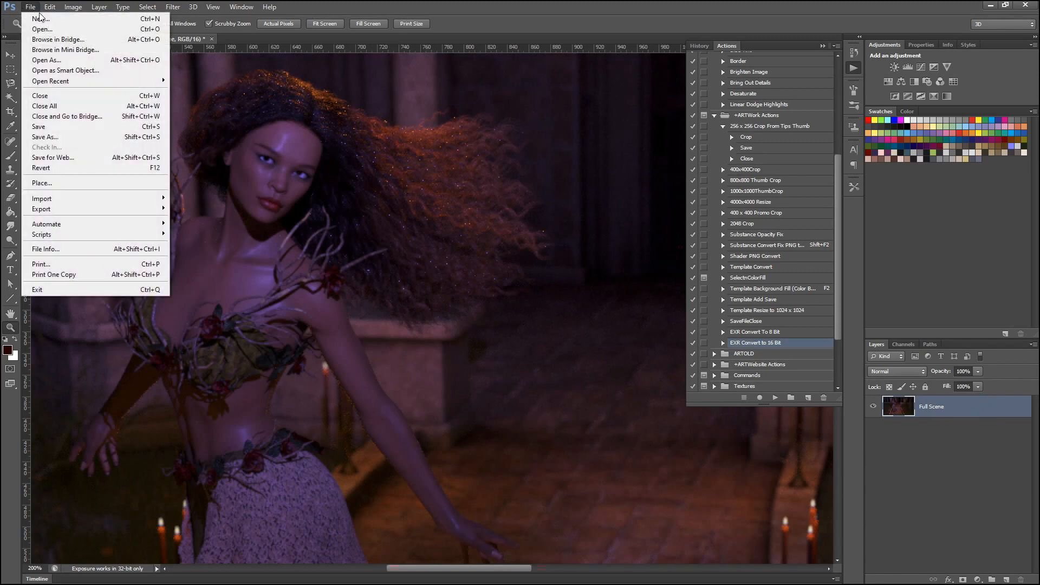
pyautogui.click(40, 29)
pyautogui.click(508, 184)
pyautogui.doubleClick(508, 187)
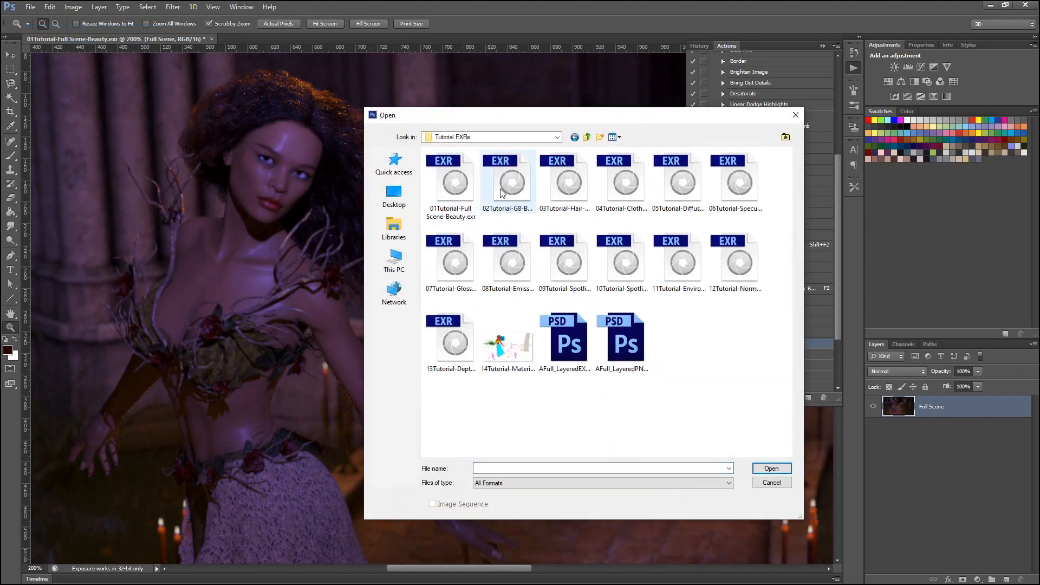
pyautogui.click(507, 185)
pyautogui.keyDown('ctrl'); pyautogui.click(568, 196); pyautogui.keyUp('ctrl')
pyautogui.keyDown('ctrl'); pyautogui.click(621, 193); pyautogui.keyUp('ctrl')
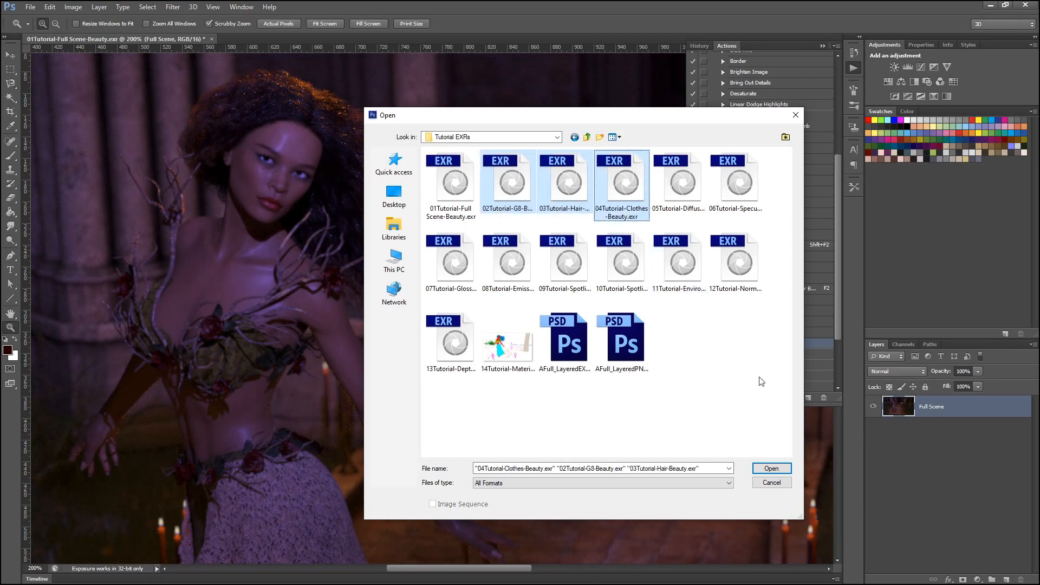
pyautogui.click(772, 469)
# - Keep the embedded color profile for each of the three EXR files being opened
pyautogui.click(545, 200)
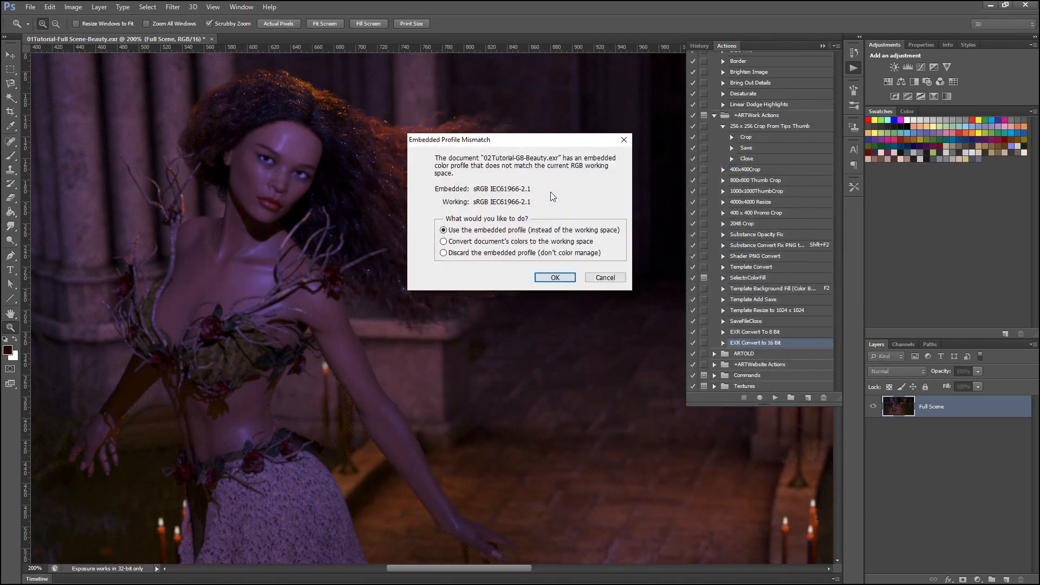
pyautogui.press('Return')
pyautogui.press('Return')
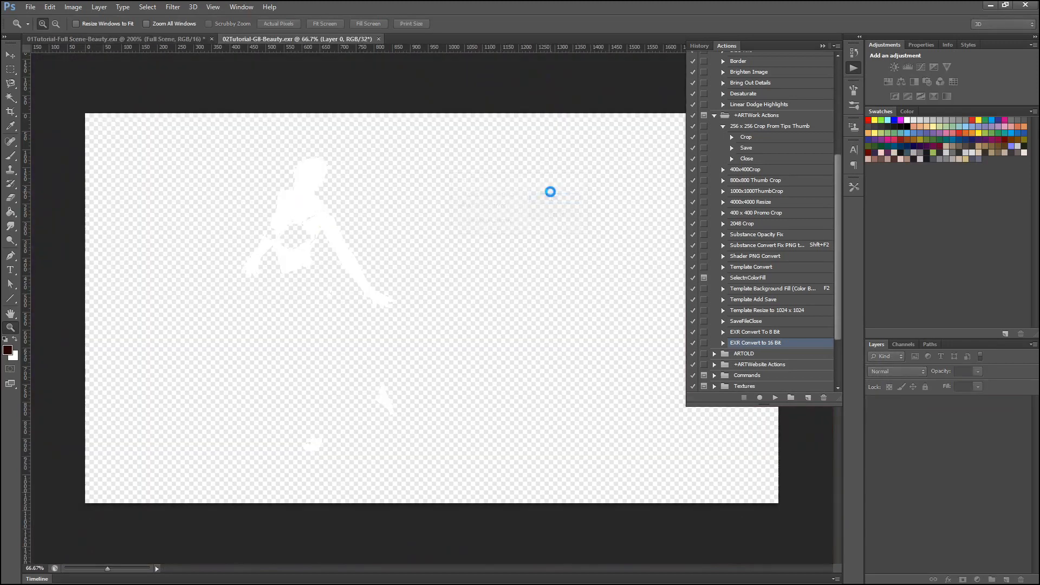
pyautogui.press('Return')
pyautogui.press('Return')
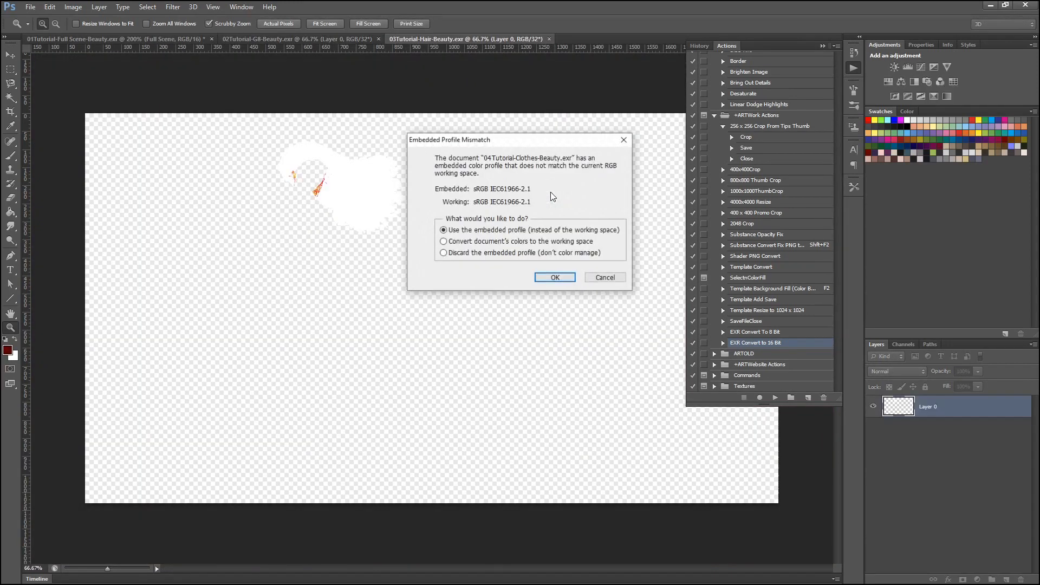
pyautogui.press('Return')
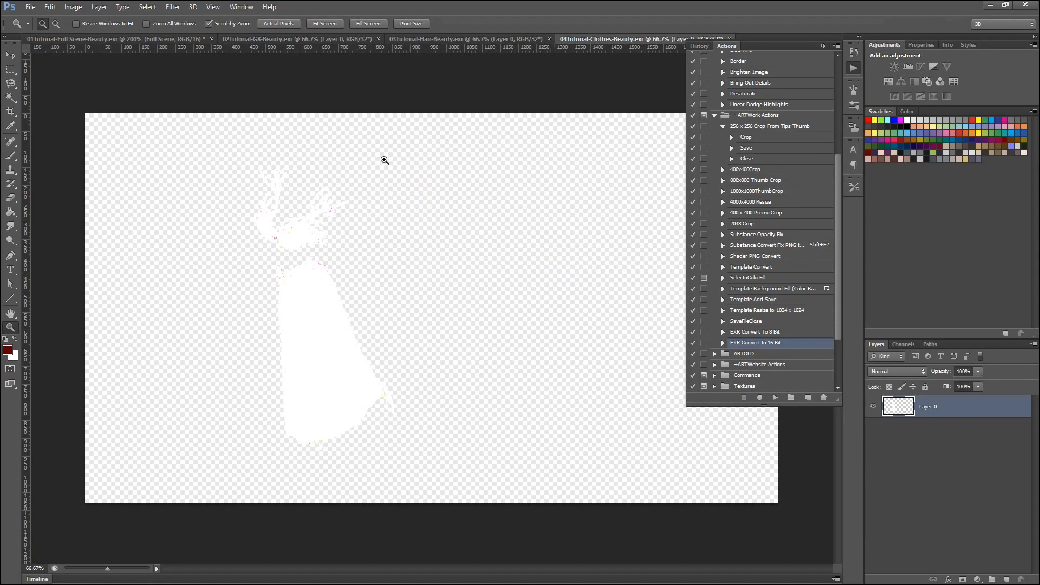
# - Run the EXR Convert to 16 Bit action on the G8, Hair and Clothes documents
pyautogui.click(259, 40)
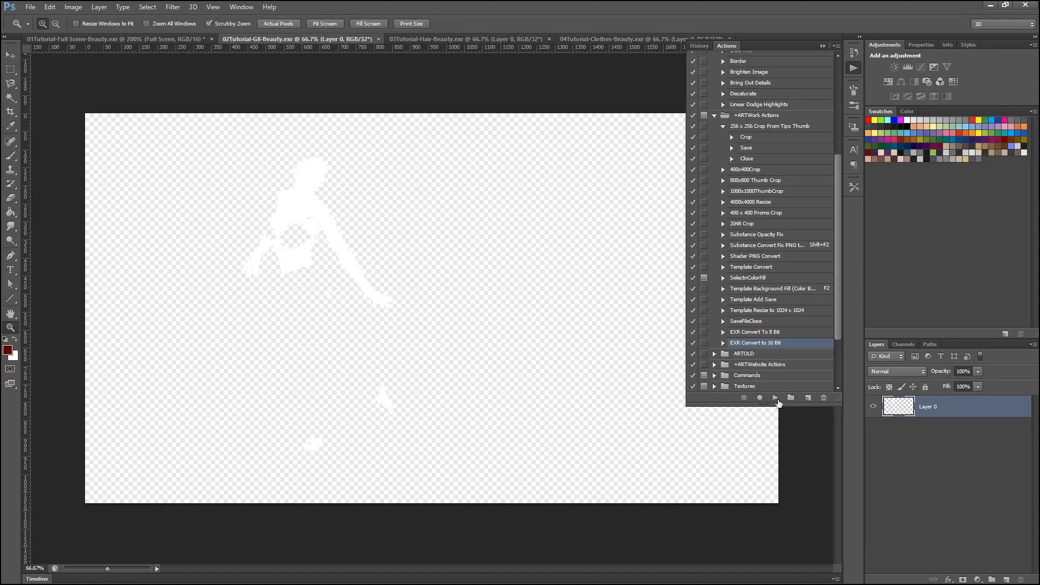
pyautogui.click(776, 399)
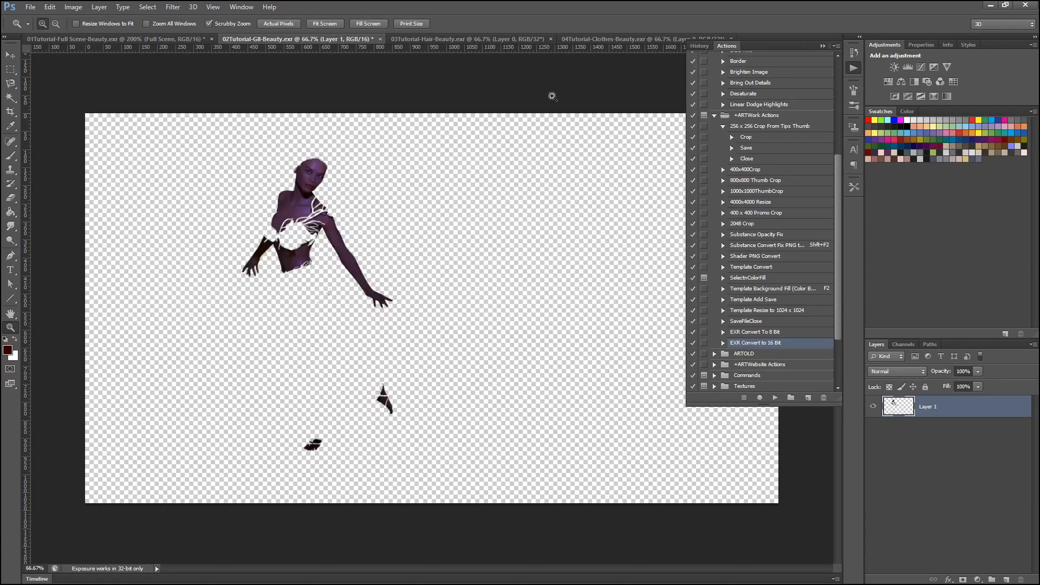
pyautogui.click(490, 42)
pyautogui.click(772, 397)
pyautogui.click(609, 38)
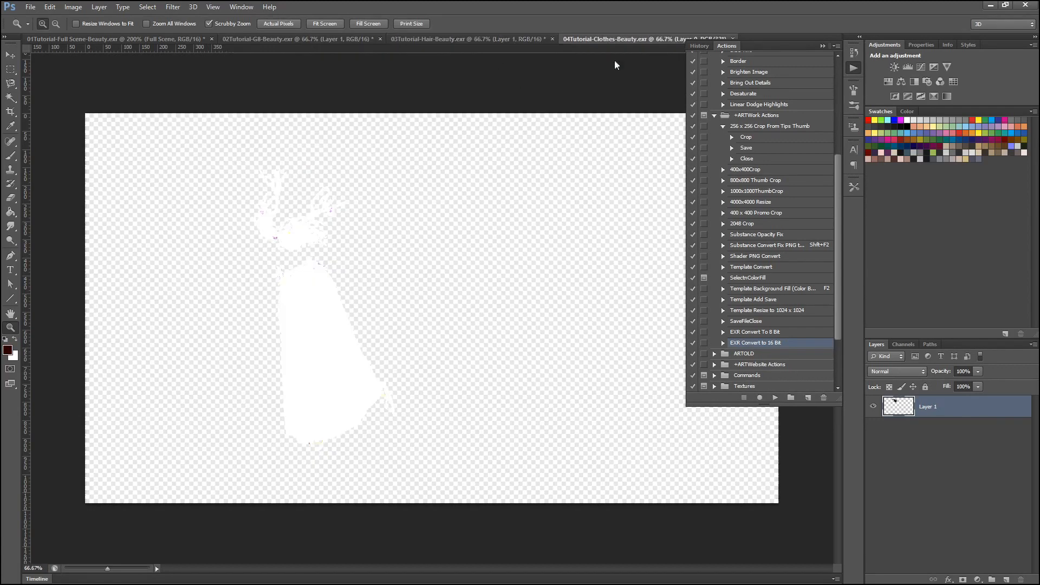
pyautogui.click(770, 397)
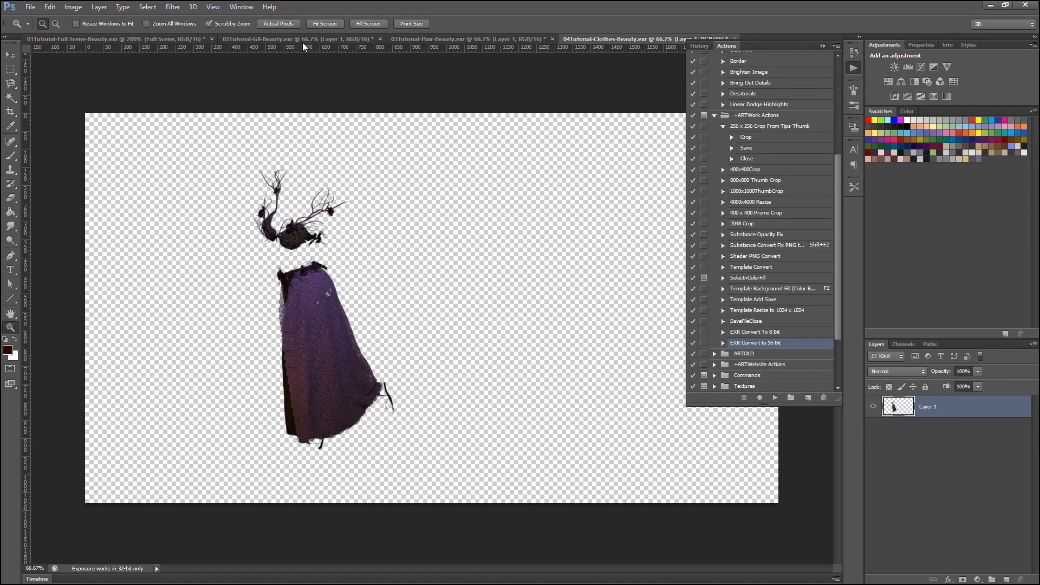
# - Rename the layer in the 02Tutorial-G8-Beauty.exr document as G8
pyautogui.click(293, 39)
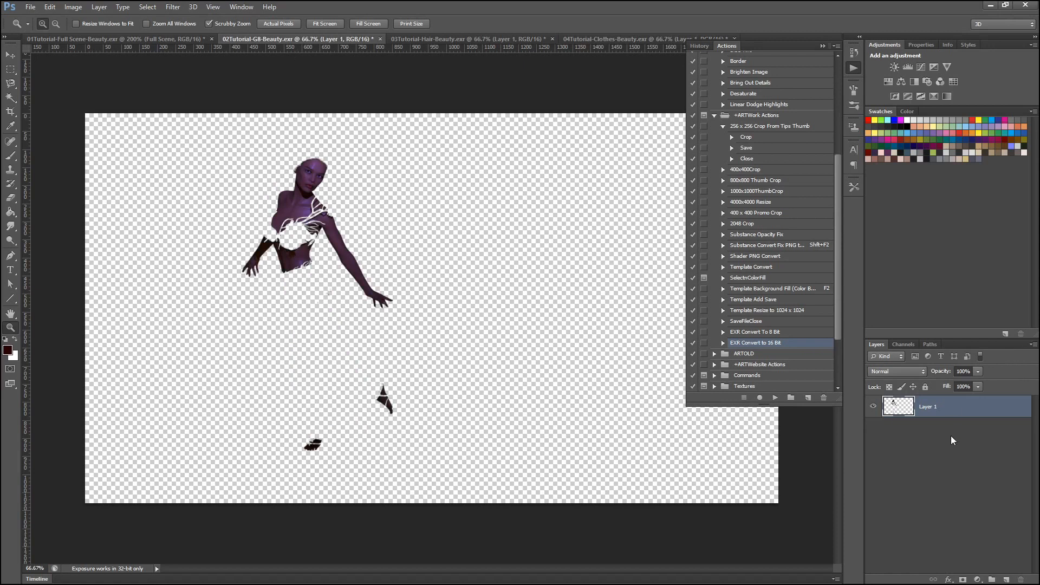
pyautogui.doubleClick(928, 407)
pyautogui.write('Gu')
pyautogui.press('Return')
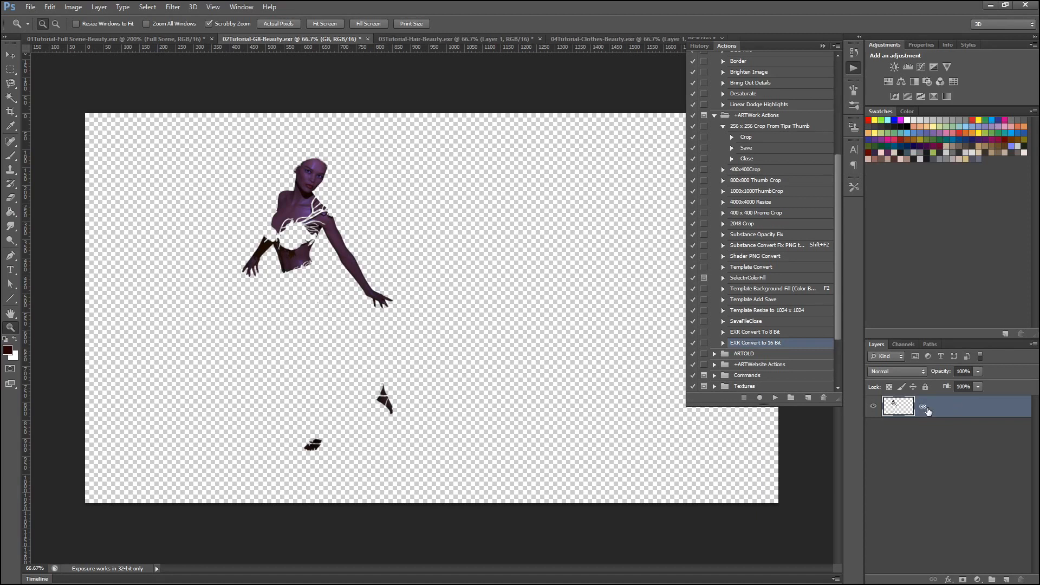
# - Rename the layer in the 03Tutorial-Hair-Beauty.exr document as Hair
pyautogui.hotkey('ctrl', 'Tab')
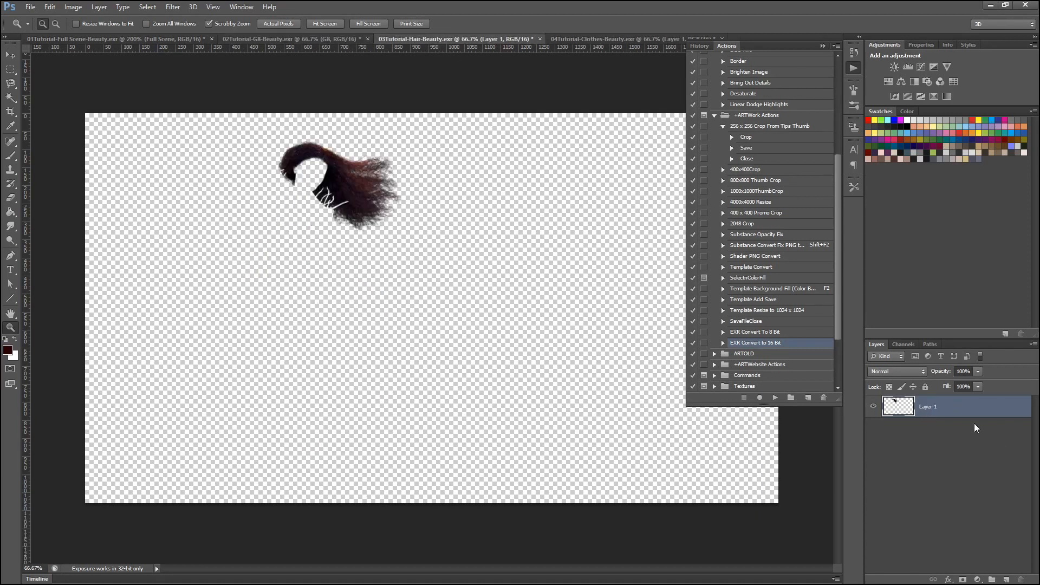
pyautogui.doubleClick(934, 408)
pyautogui.write('Hair')
pyautogui.press('Return')
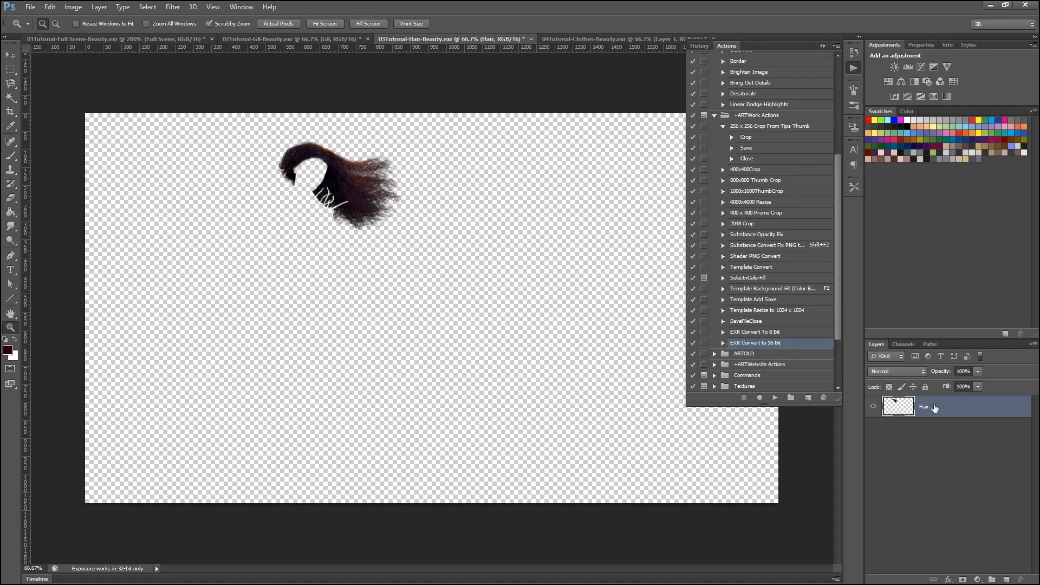
# - Rename the layer in the 04Tutorial-Clothes-Beauty.exr document as Clothes
pyautogui.click(574, 39)
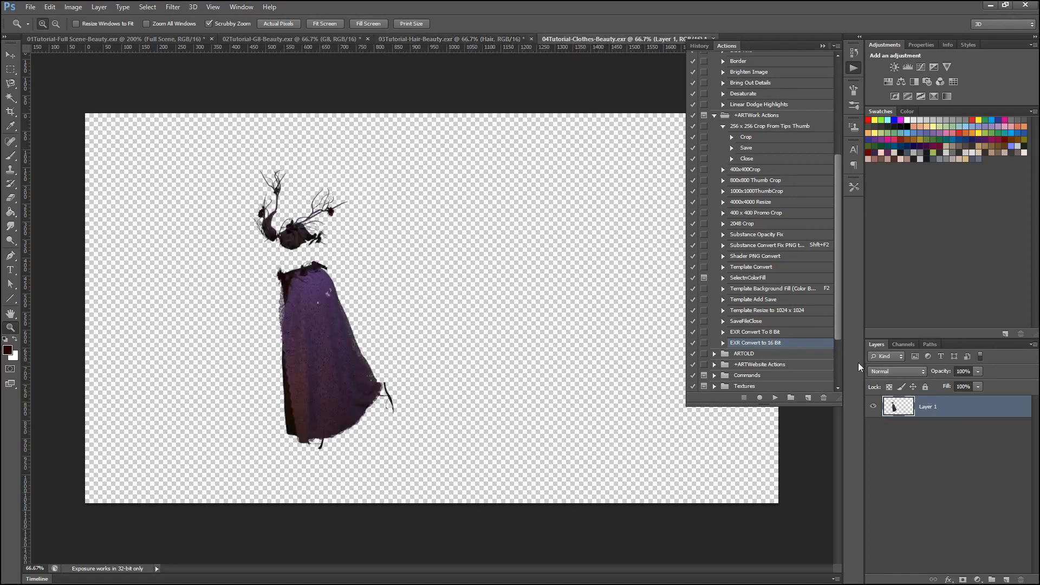
pyautogui.doubleClick(925, 409)
pyautogui.press('BackSpace')
pyautogui.press('Return')
# - Collapse the list of actions and arrange the open documents 2-up Vertical with the full-scene document active
pyautogui.click(171, 41)
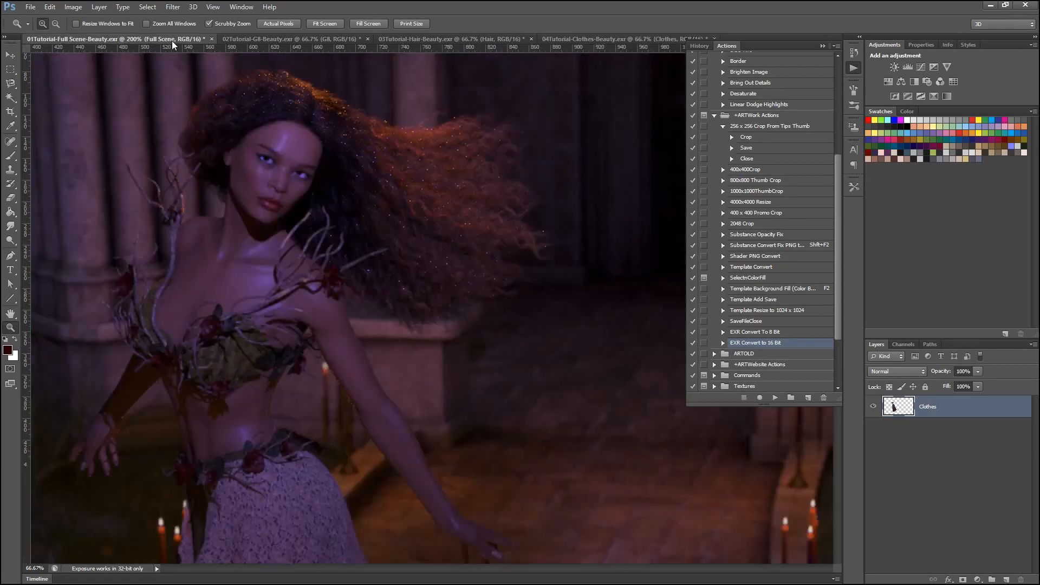
pyautogui.click(820, 44)
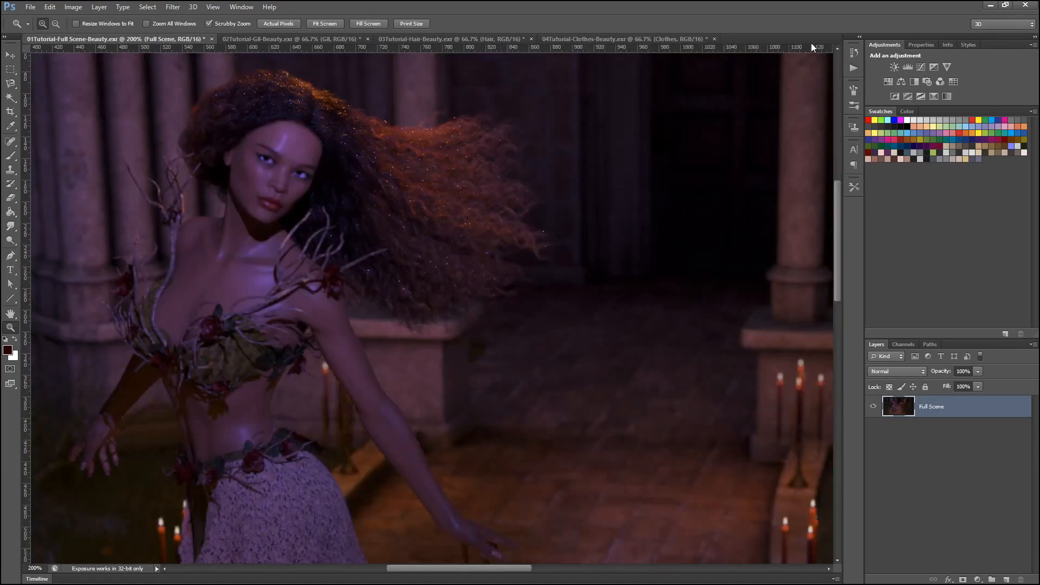
pyautogui.click(242, 8)
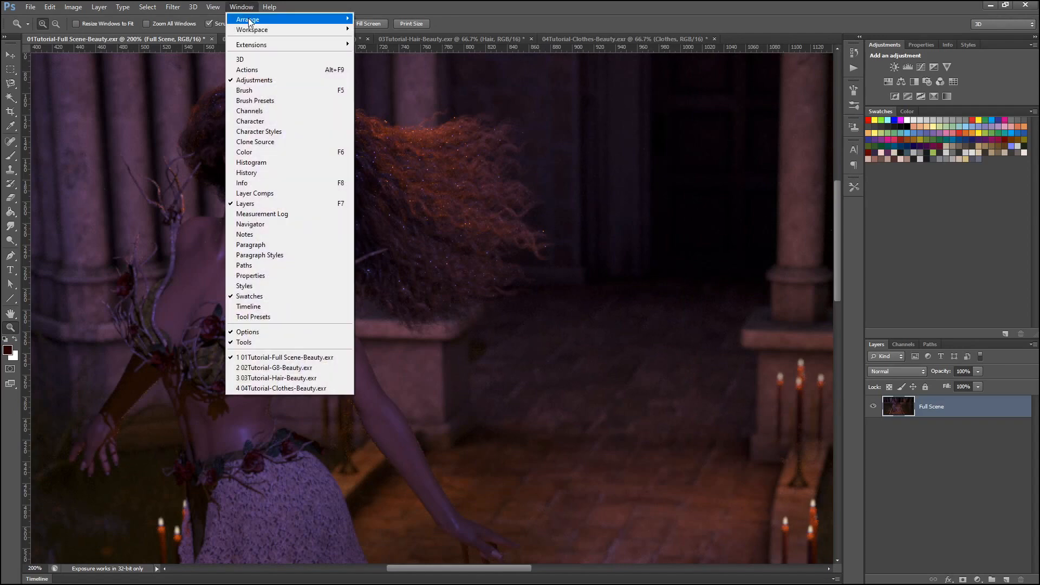
pyautogui.moveTo(251, 20)
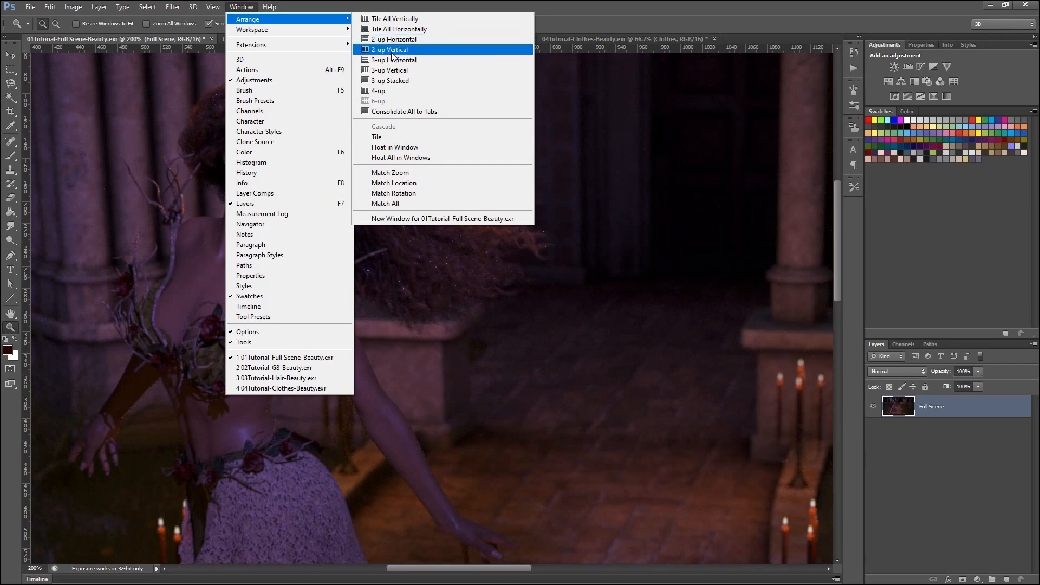
pyautogui.click(391, 50)
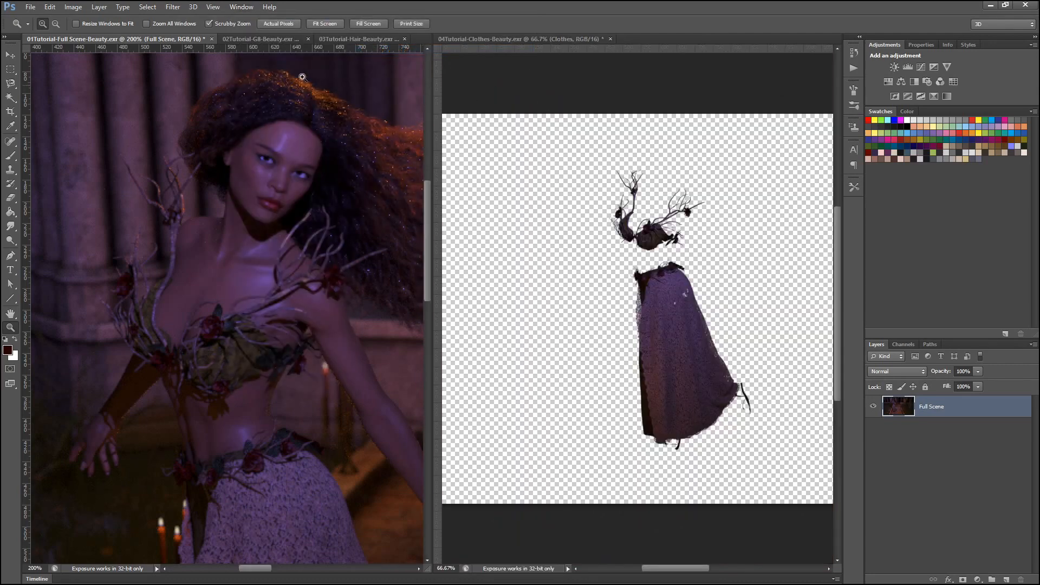
# - Regroup the documents so the full-scene image stands alone in one pane and G8, Hair and Clothes share the other
pyautogui.moveTo(176, 43); pyautogui.dragTo(604, 40)
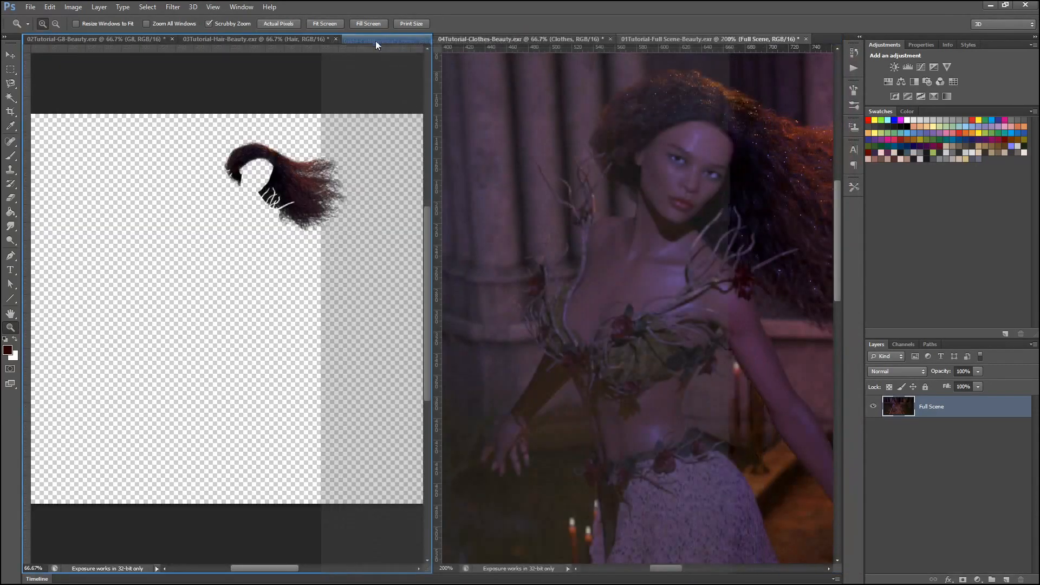
pyautogui.moveTo(376, 40); pyautogui.dragTo(271, 42)
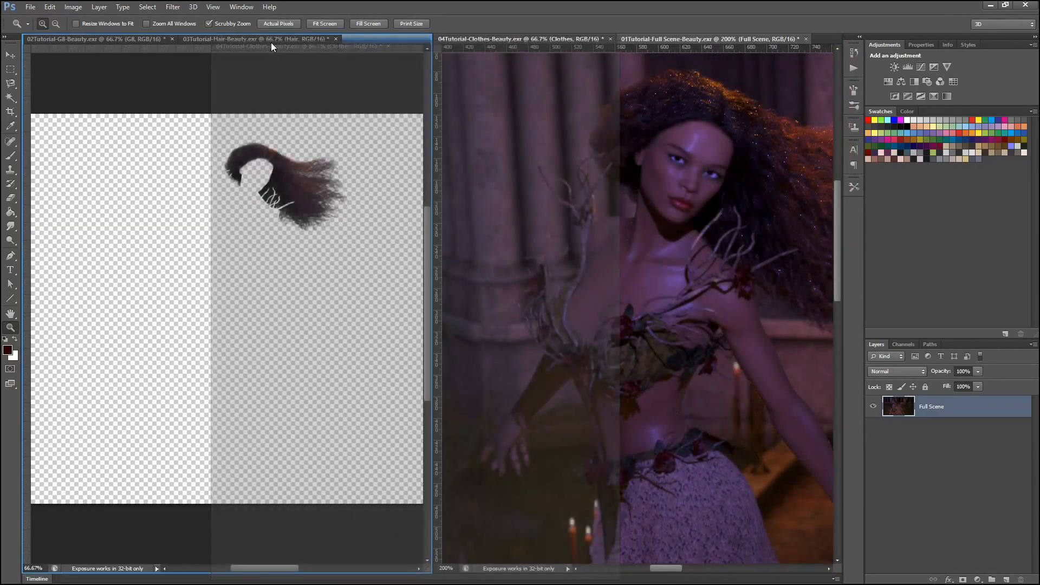
pyautogui.click(476, 38)
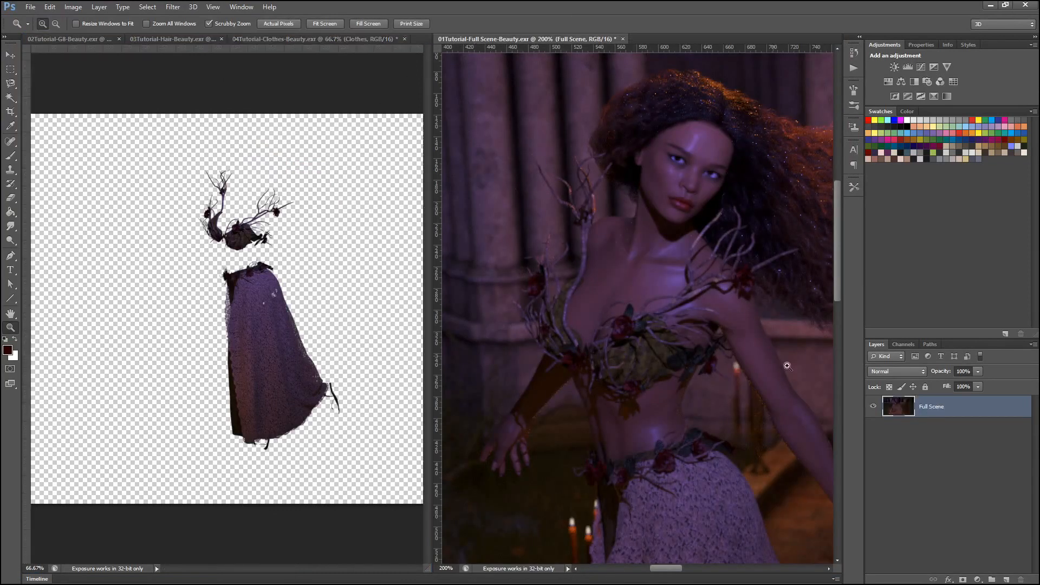
# - Copy the Clothes layer into the full-scene document and close the Clothes document without saving
pyautogui.click(265, 39)
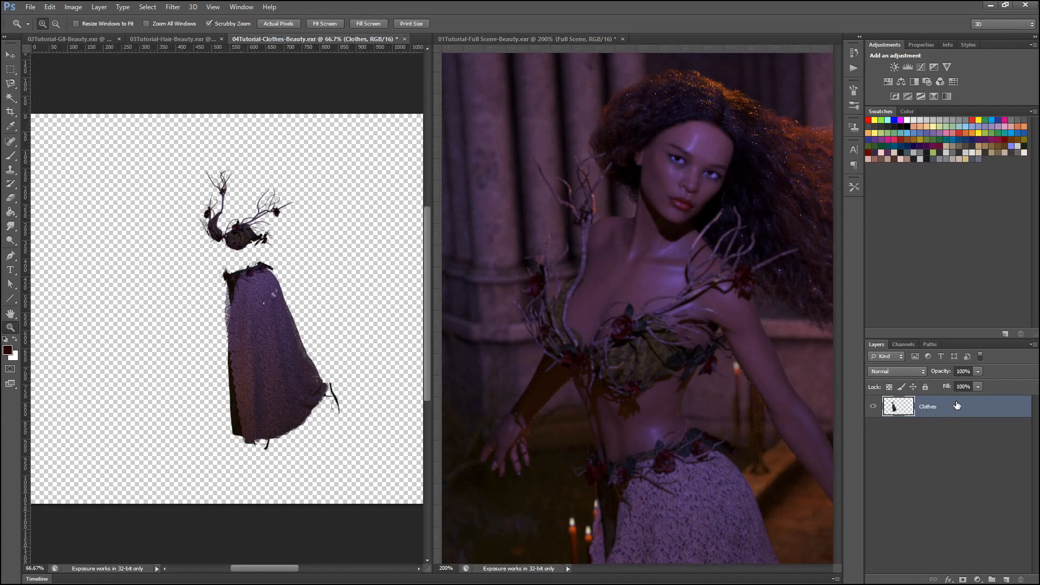
pyautogui.moveTo(969, 404); pyautogui.dragTo(629, 366)
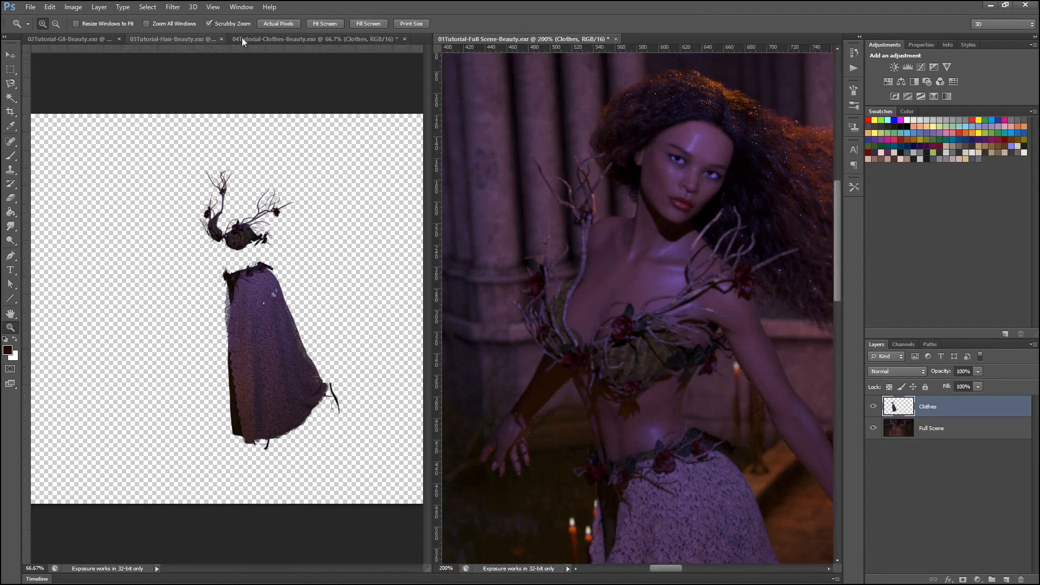
pyautogui.click(405, 39)
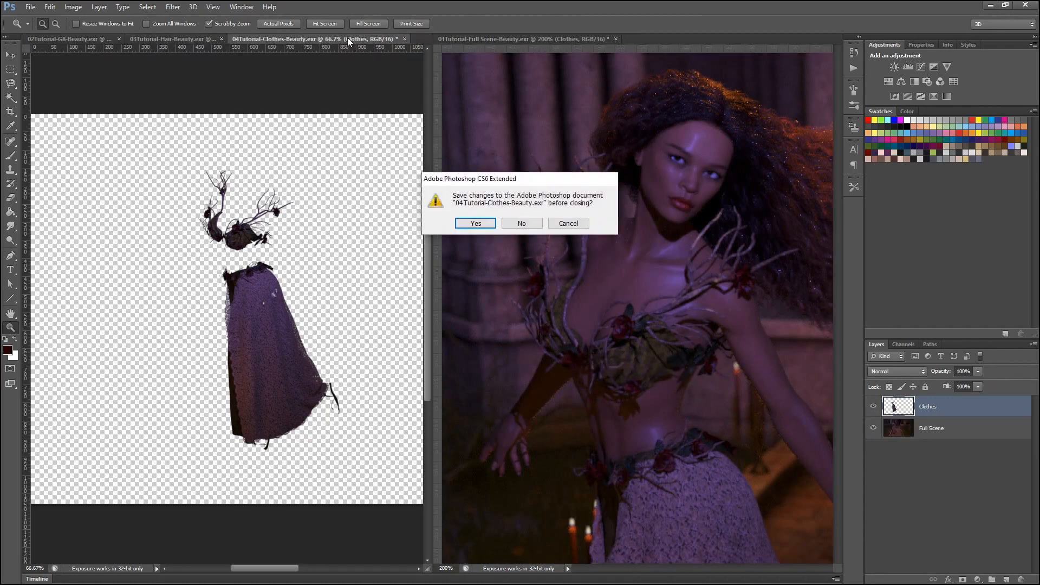
pyautogui.click(521, 224)
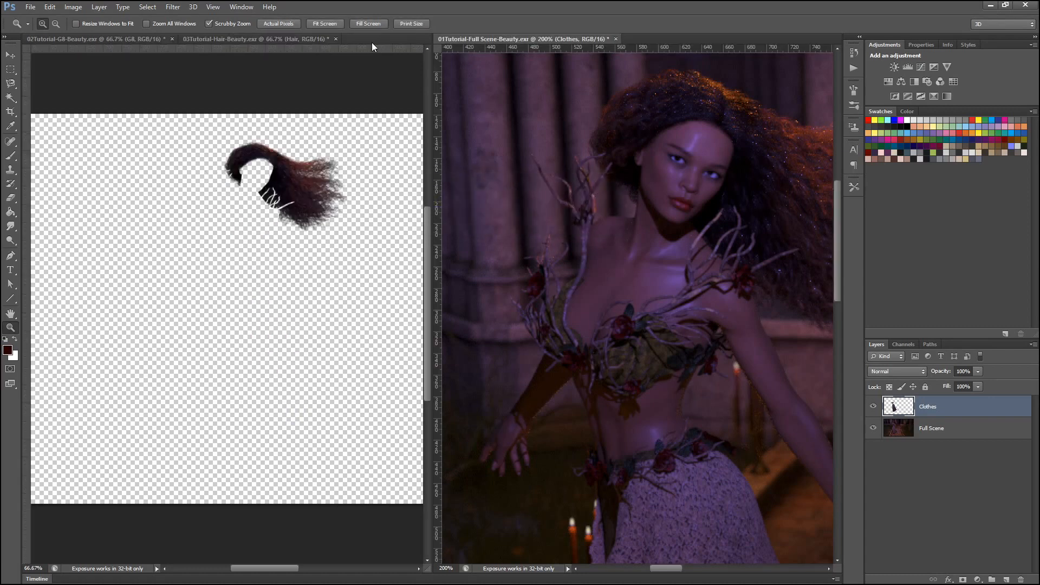
# - Copy the Hair layer into the full-scene document and close the Hair document without saving
pyautogui.click(313, 37)
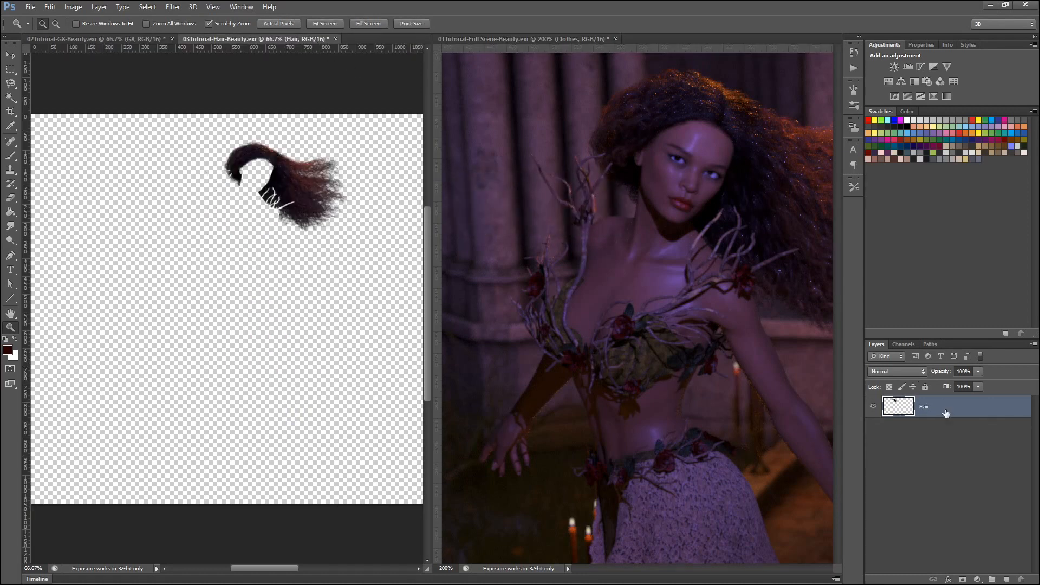
pyautogui.moveTo(909, 400); pyautogui.dragTo(664, 360)
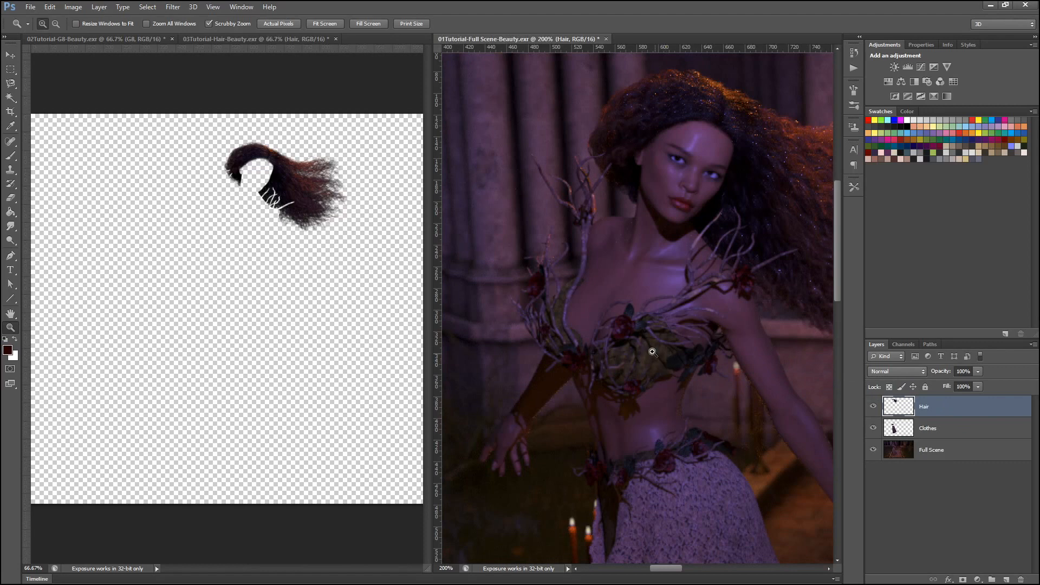
pyautogui.click(336, 39)
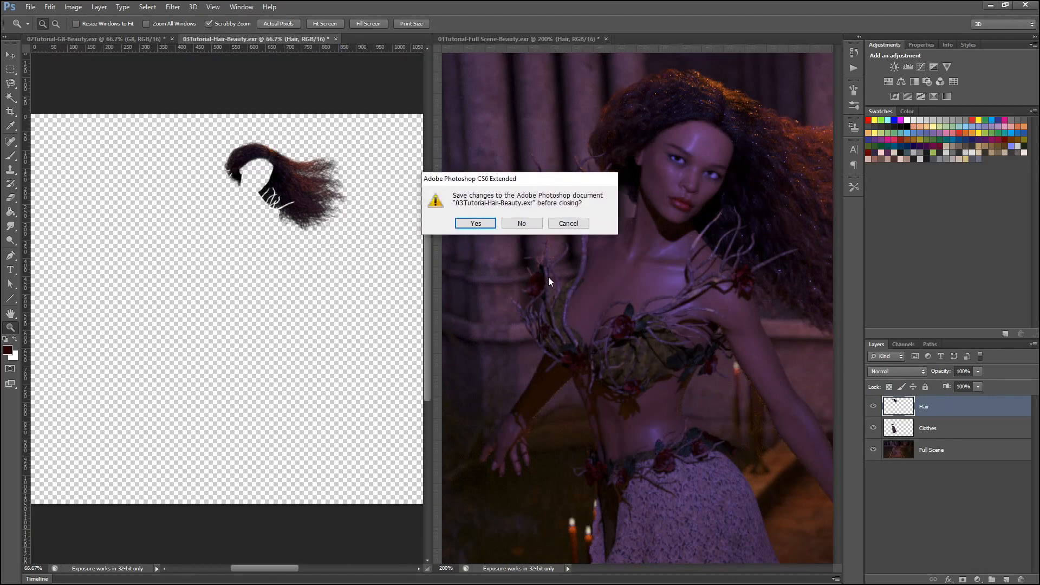
pyautogui.click(523, 224)
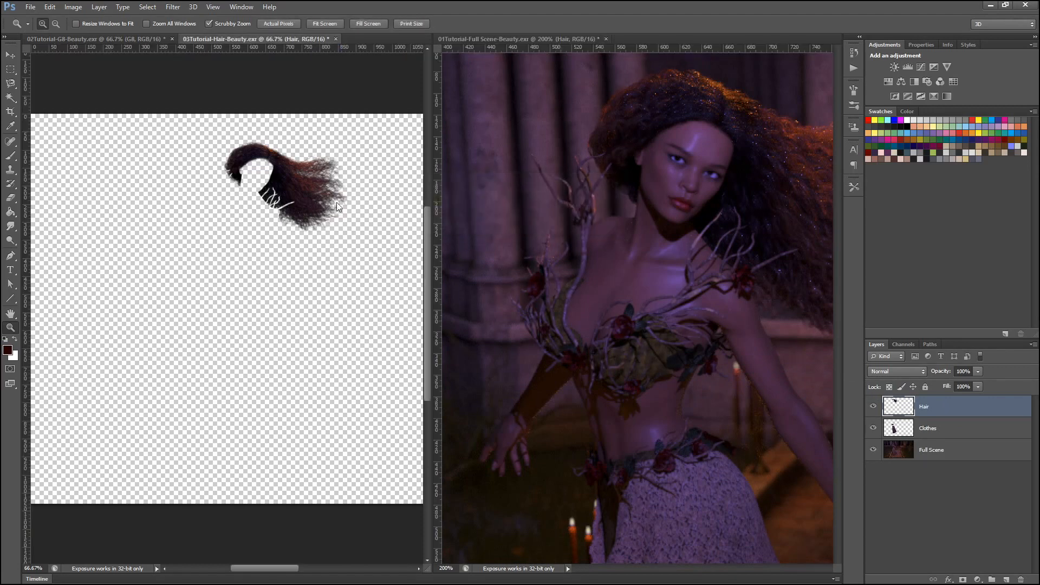
# - Copy the G8 layer from its document into the full-scene document above the Hair layer
pyautogui.click(80, 39)
pyautogui.moveTo(916, 407); pyautogui.dragTo(703, 373)
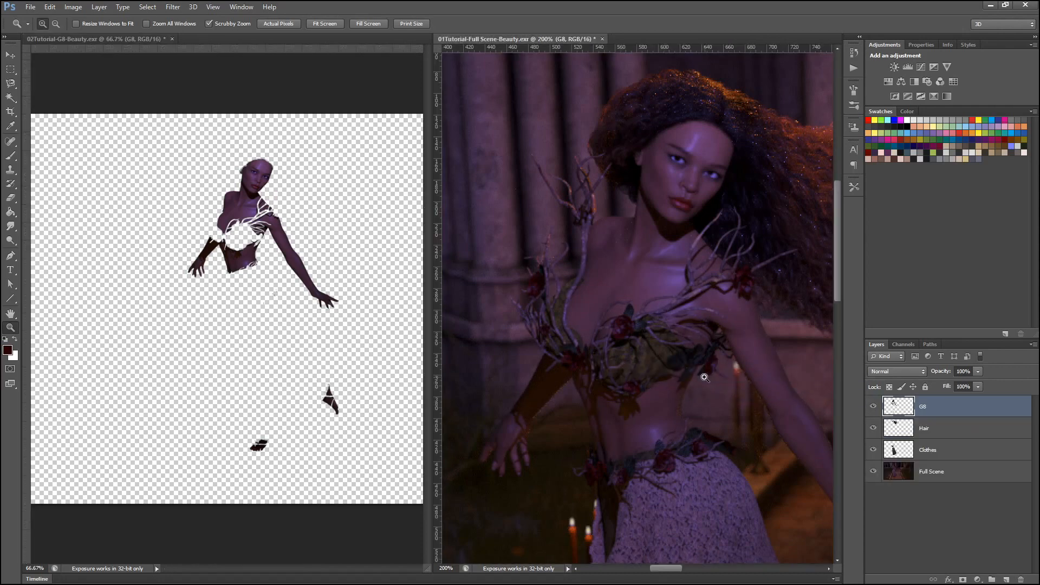
# - Close the G8 document and the combined full-scene document without saving either of them
pyautogui.click(172, 39)
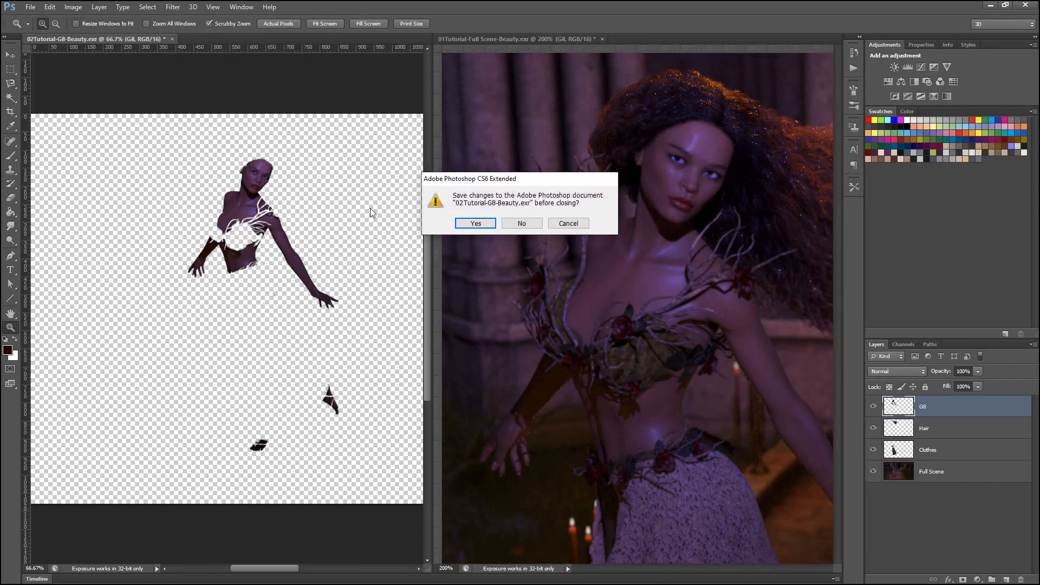
pyautogui.click(521, 223)
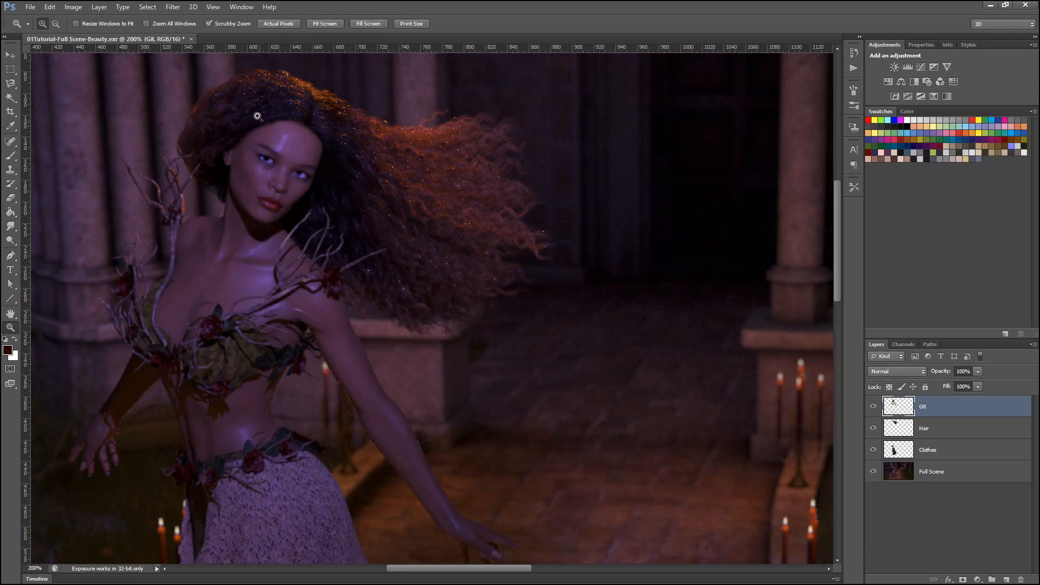
pyautogui.click(192, 39)
pyautogui.click(522, 223)
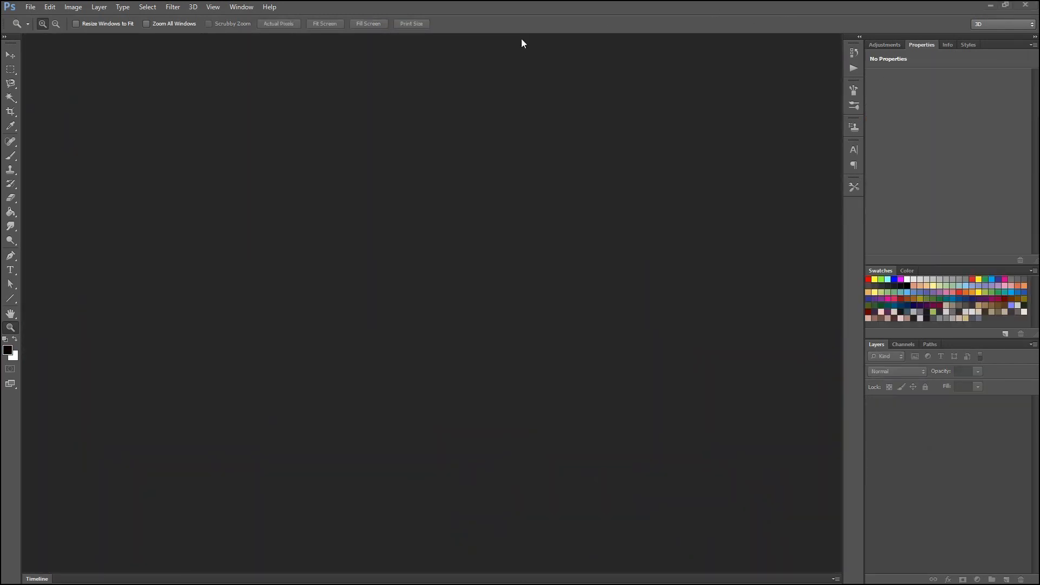
# - Open 01Tutorial-Full Scene-Beauty.exr from the Tutorial EXRs folder with alpha as transparency, using the embedded colour profile
pyautogui.click(30, 7)
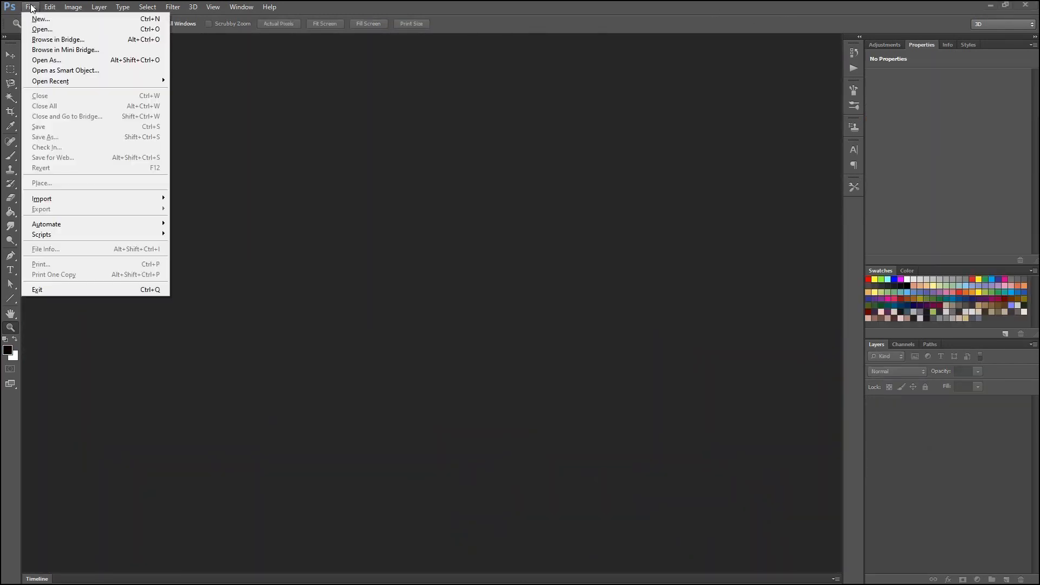
pyautogui.click(53, 30)
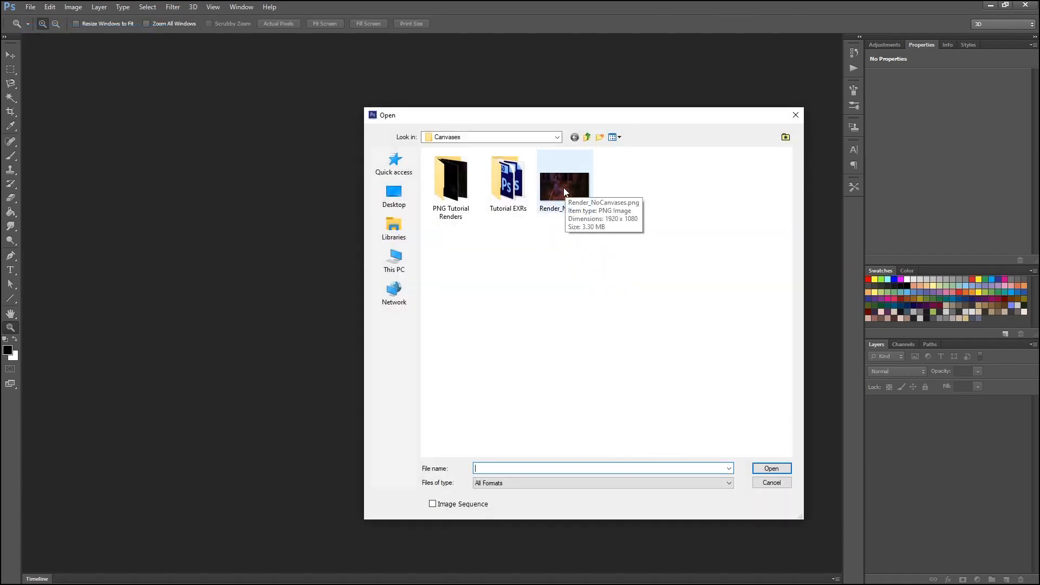
pyautogui.click(564, 192)
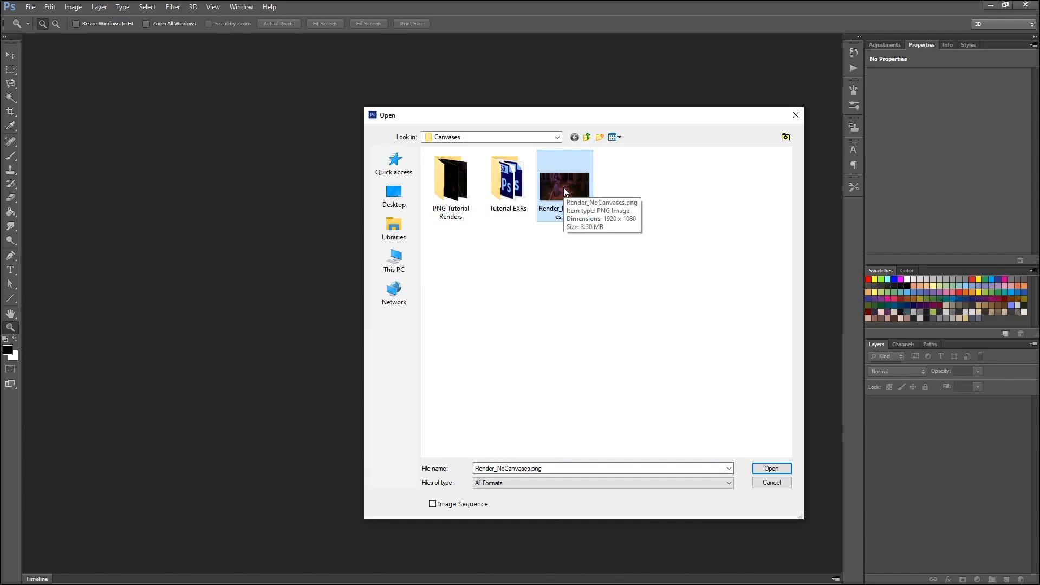
pyautogui.doubleClick(506, 190)
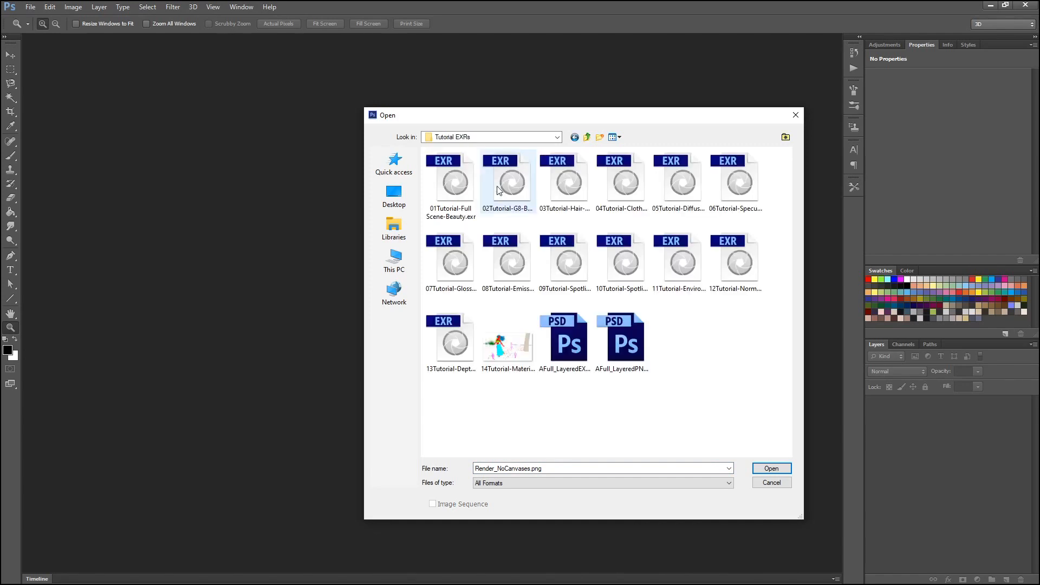
pyautogui.doubleClick(466, 183)
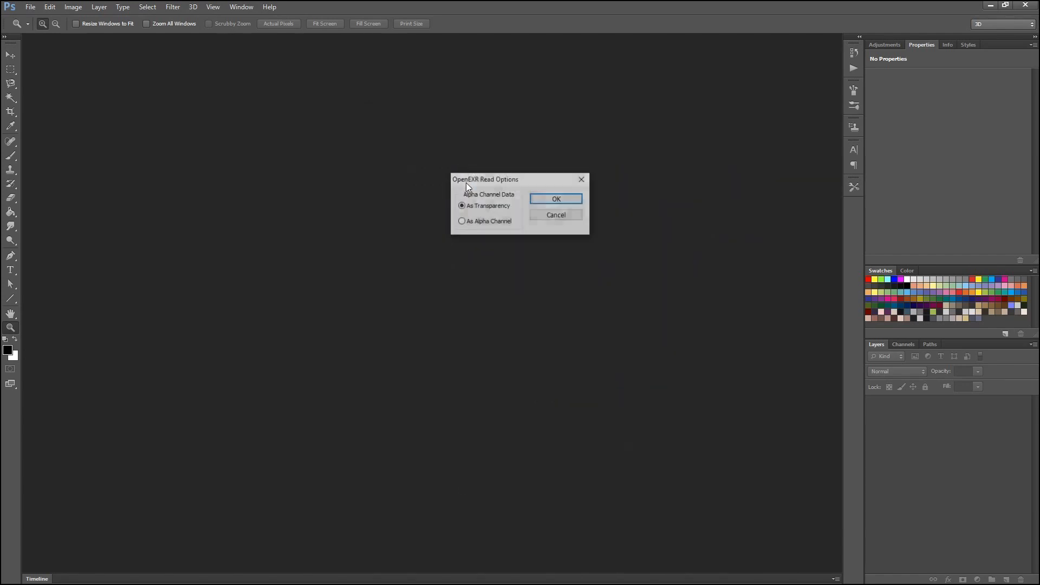
pyautogui.click(542, 199)
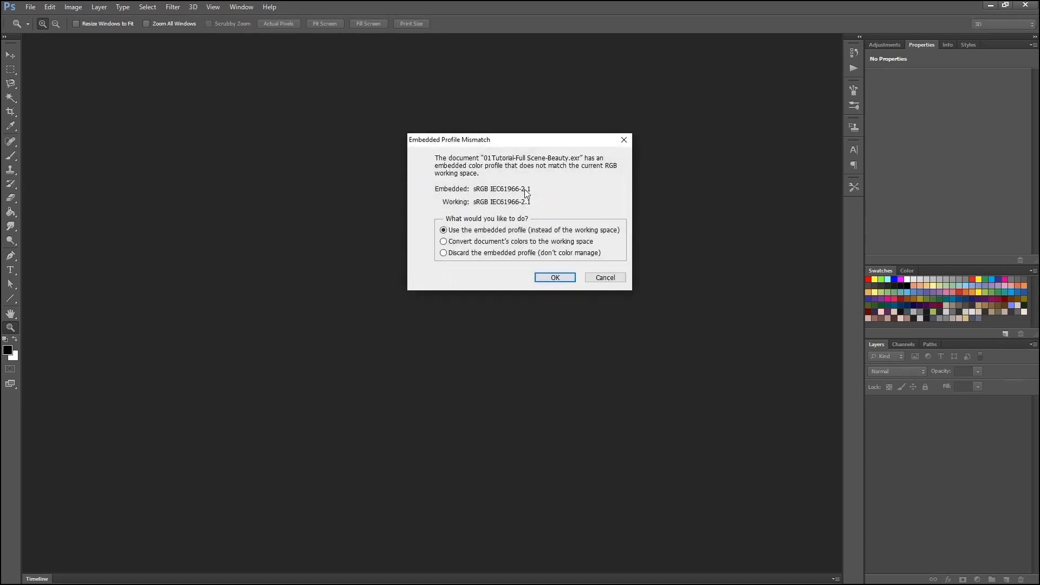
pyautogui.click(554, 278)
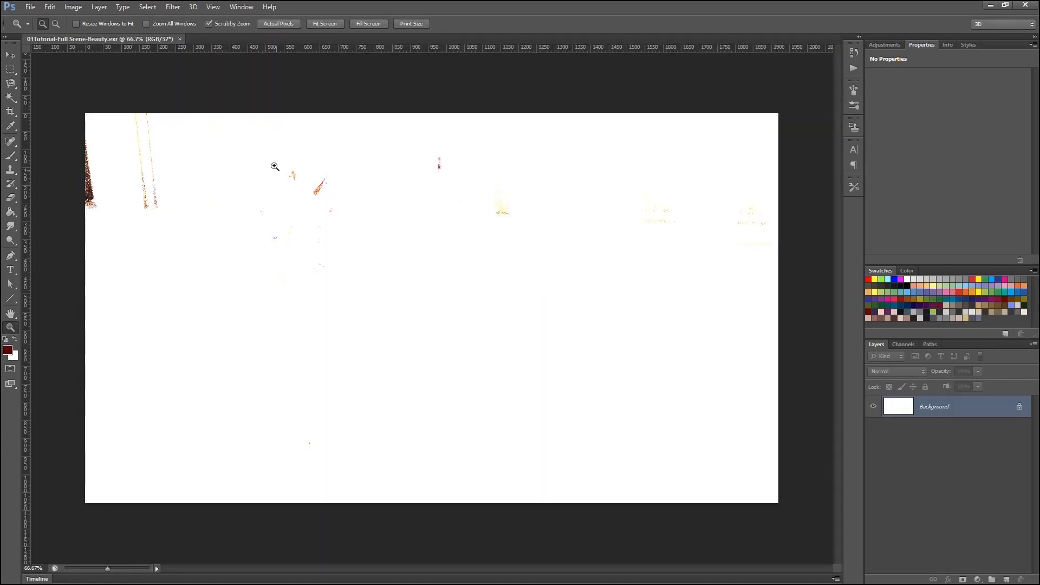
# - Open Render_NoCanvases.png from the Canvases folder and arrange both documents side by side in a 2-up Vertical layout
pyautogui.click(30, 6)
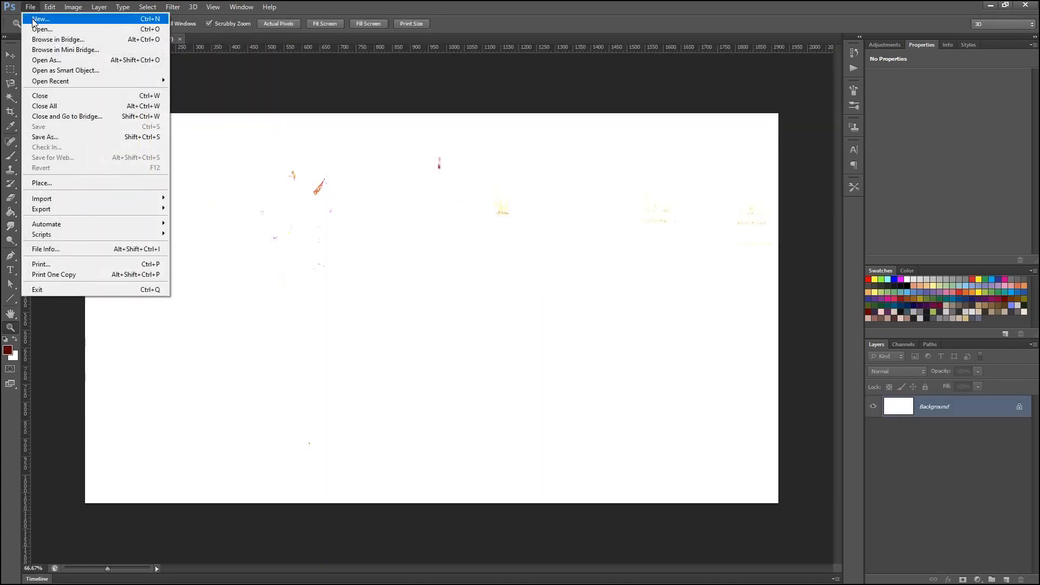
pyautogui.click(39, 29)
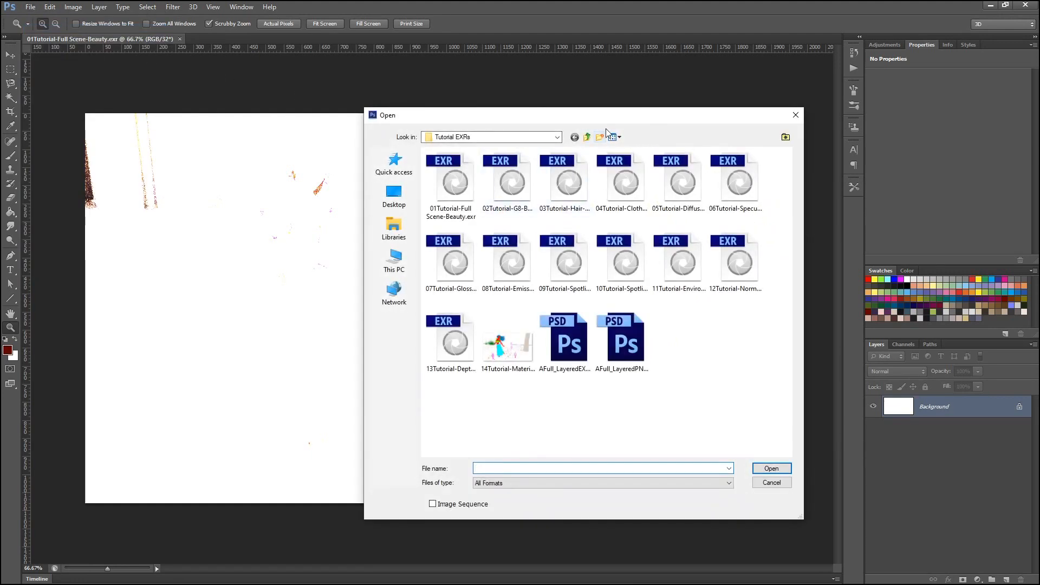
pyautogui.click(587, 137)
pyautogui.doubleClick(580, 183)
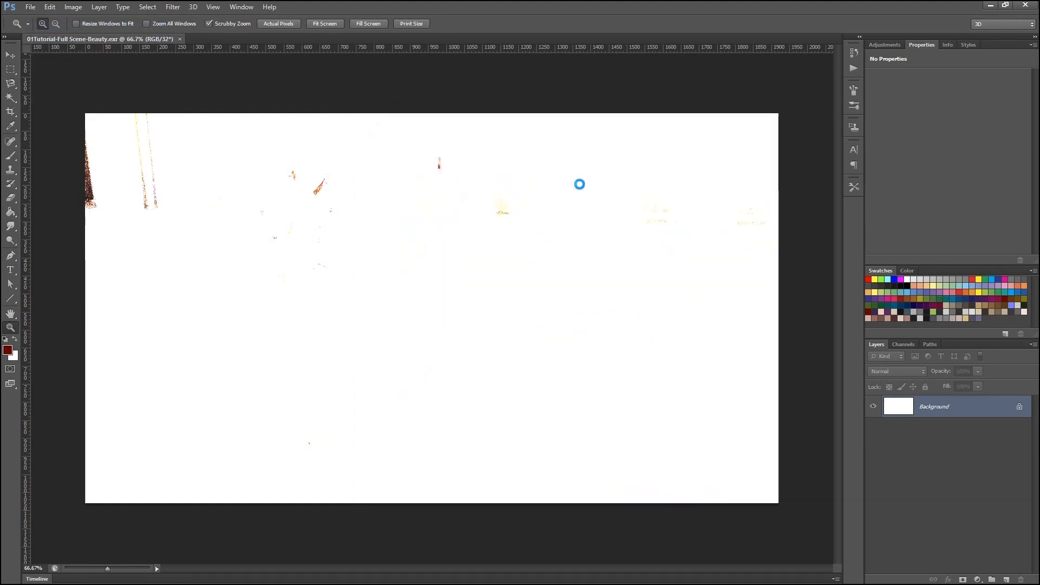
pyautogui.click(241, 7)
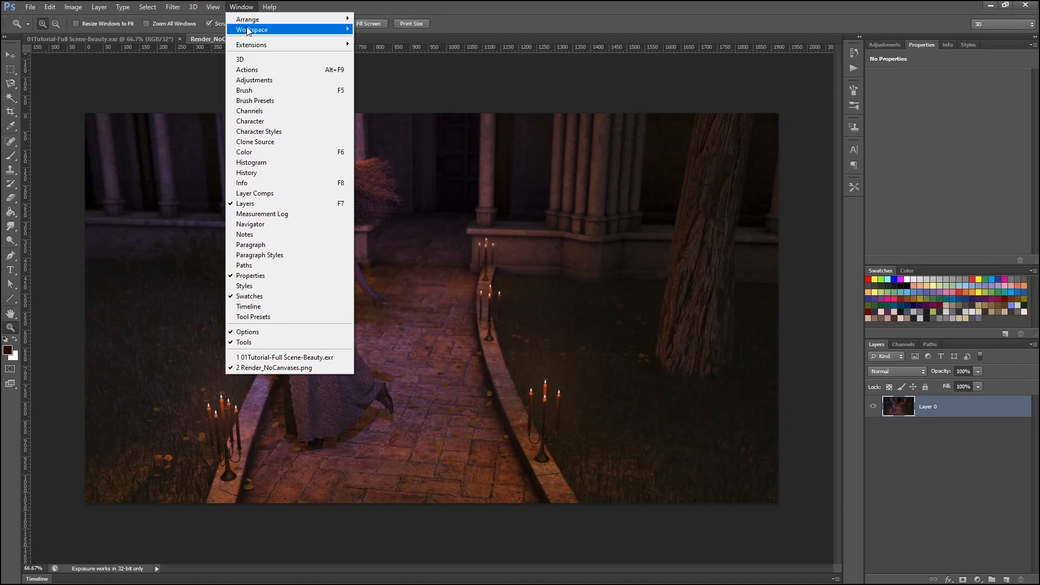
pyautogui.moveTo(258, 20)
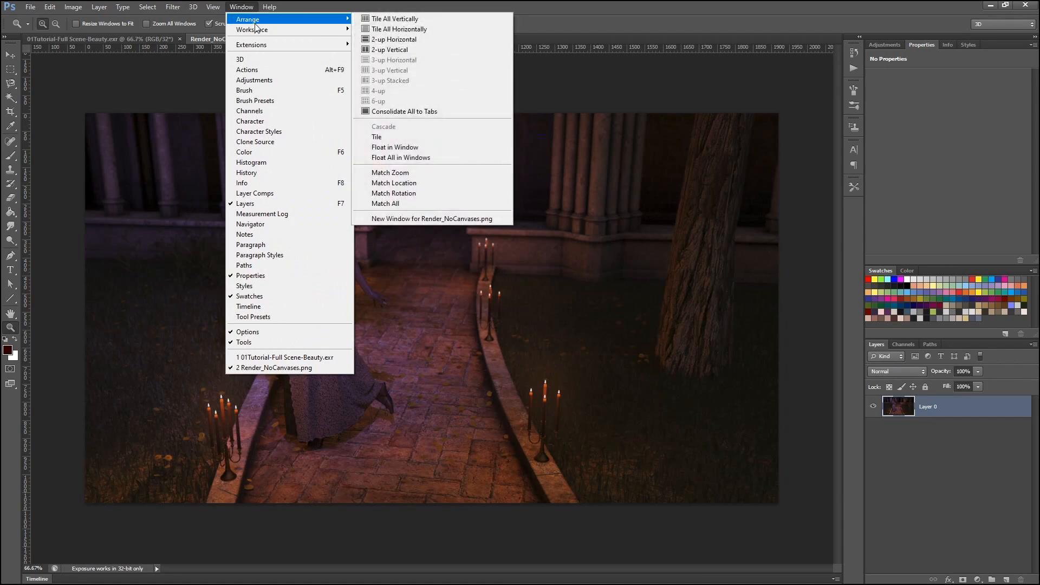
pyautogui.click(386, 48)
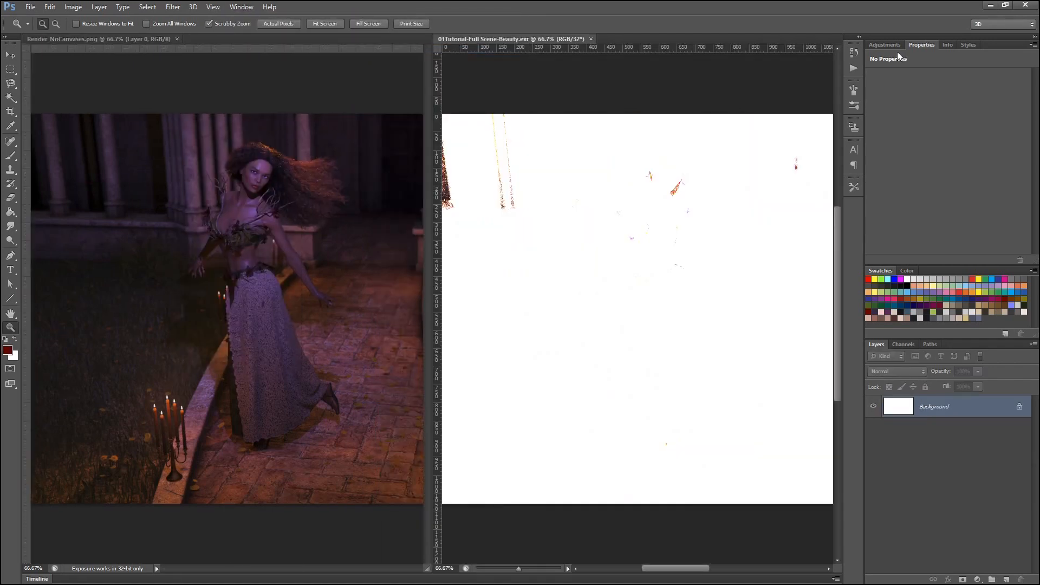
# - Add an Exposure adjustment layer to the full-scene EXR document and set its exposure to -14
pyautogui.click(896, 47)
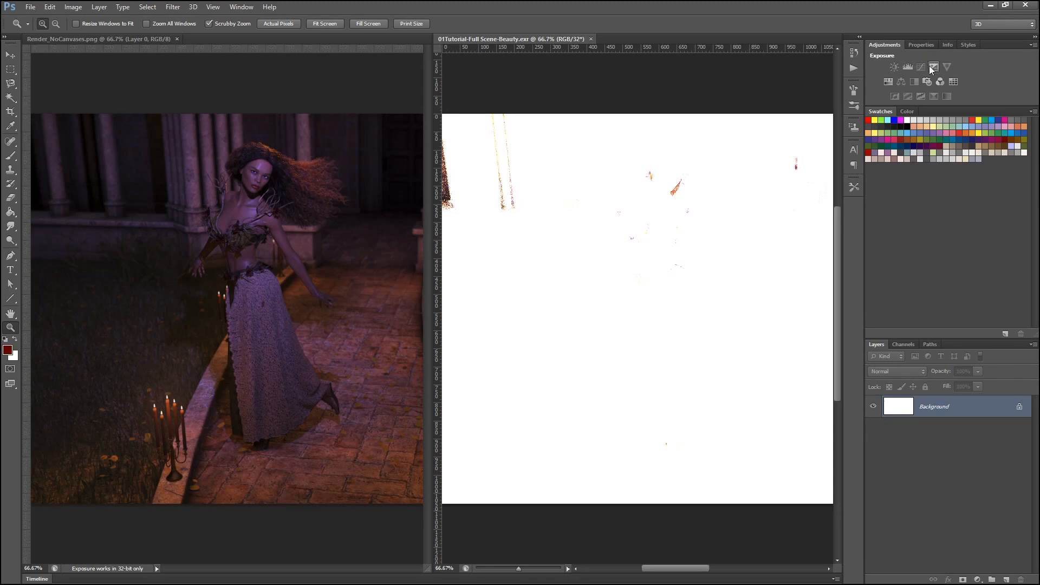
pyautogui.click(933, 67)
pyautogui.click(1011, 96)
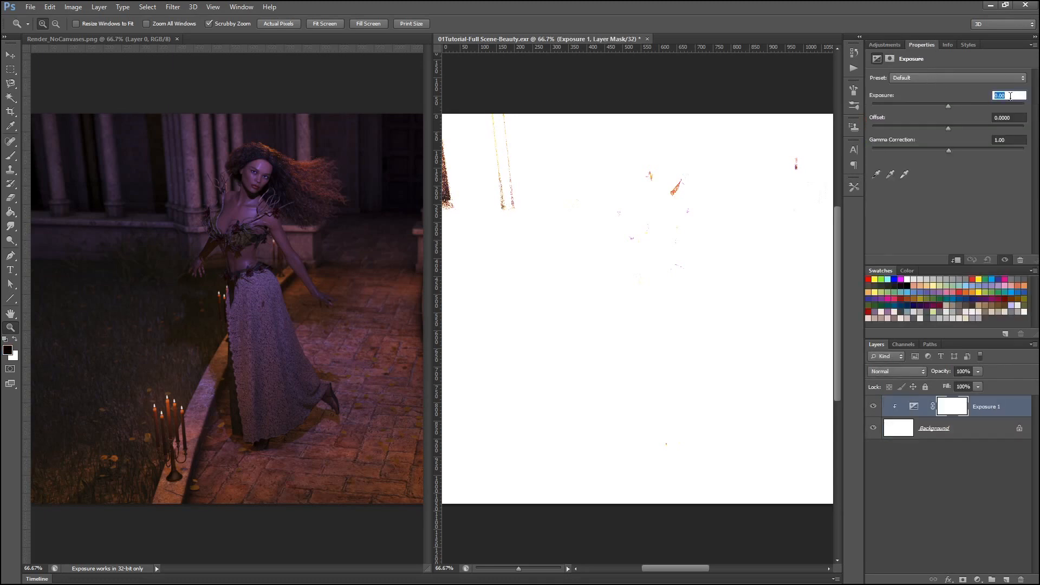
pyautogui.write('-14')
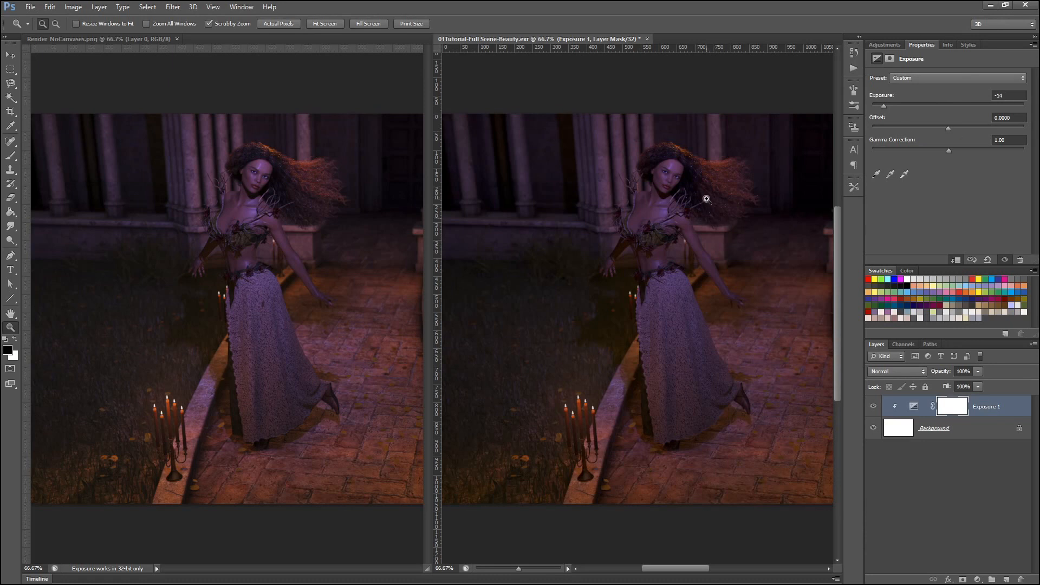
# - Add a Hue/Saturation adjustment layer to both the full-scene EXR document and the Render_NoCanvases.png document
pyautogui.click(885, 45)
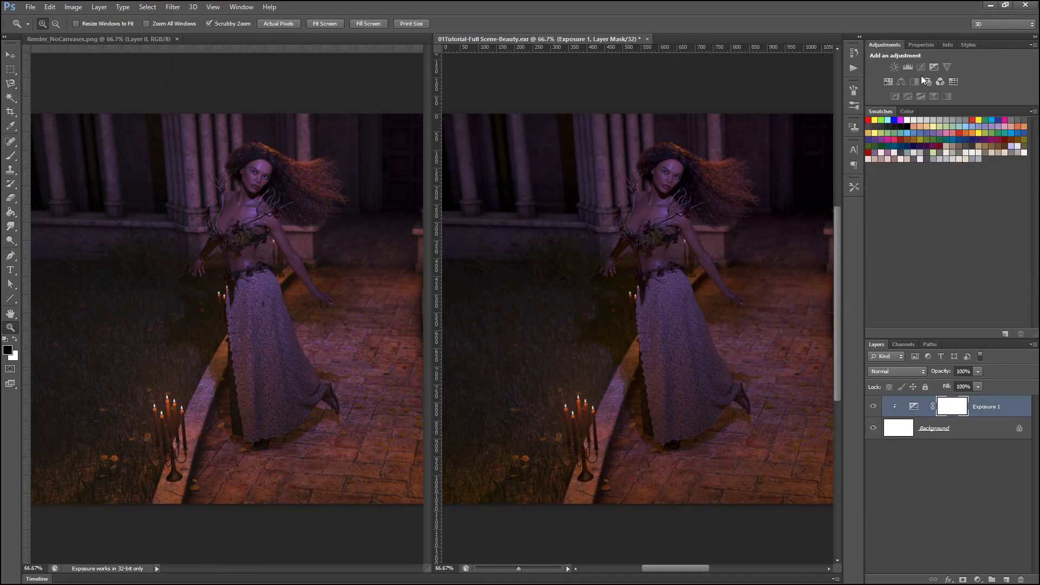
pyautogui.click(888, 82)
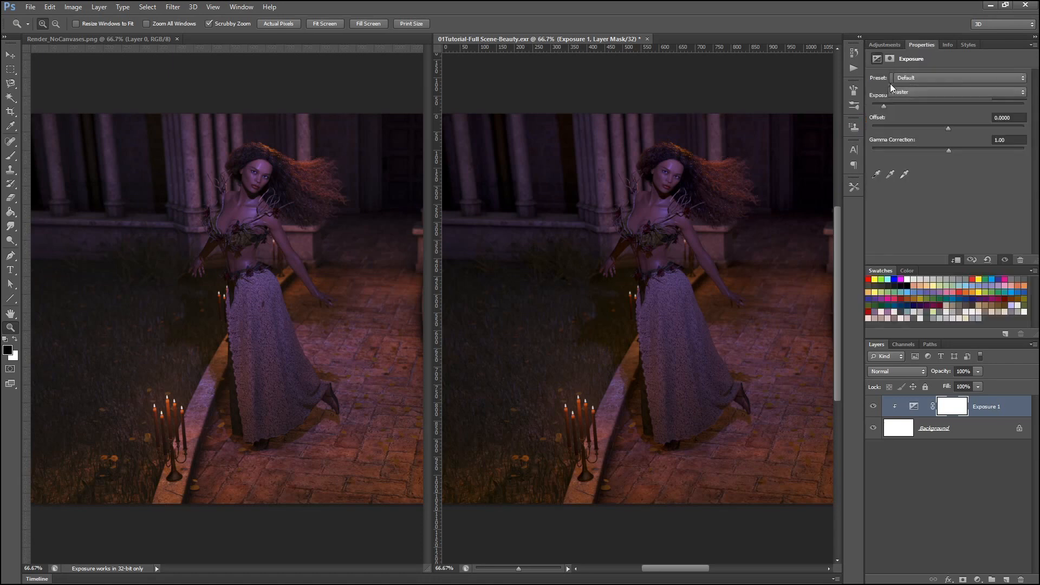
pyautogui.click(165, 40)
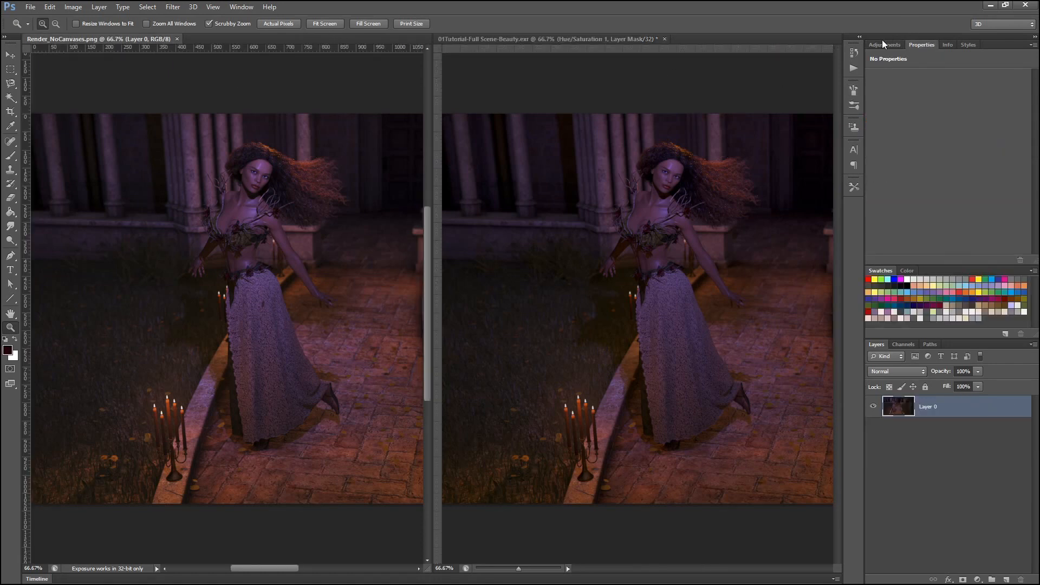
pyautogui.click(882, 44)
pyautogui.click(886, 81)
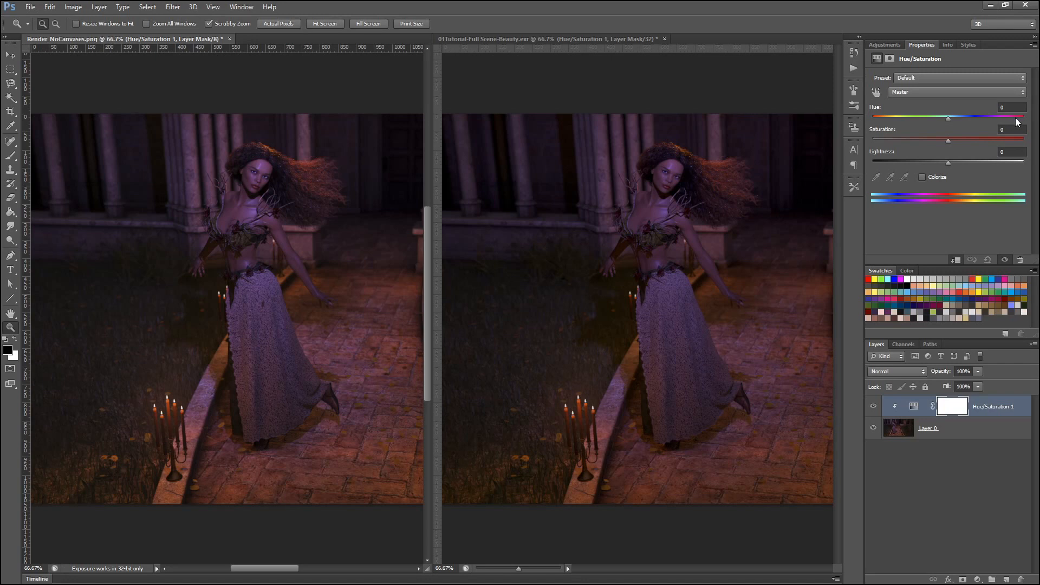
# - Compare the Hue/Saturation sliders of the 32-bit EXR and the 8-bit PNG, widening the adjustment settings temporarily for a closer look
pyautogui.click(587, 40)
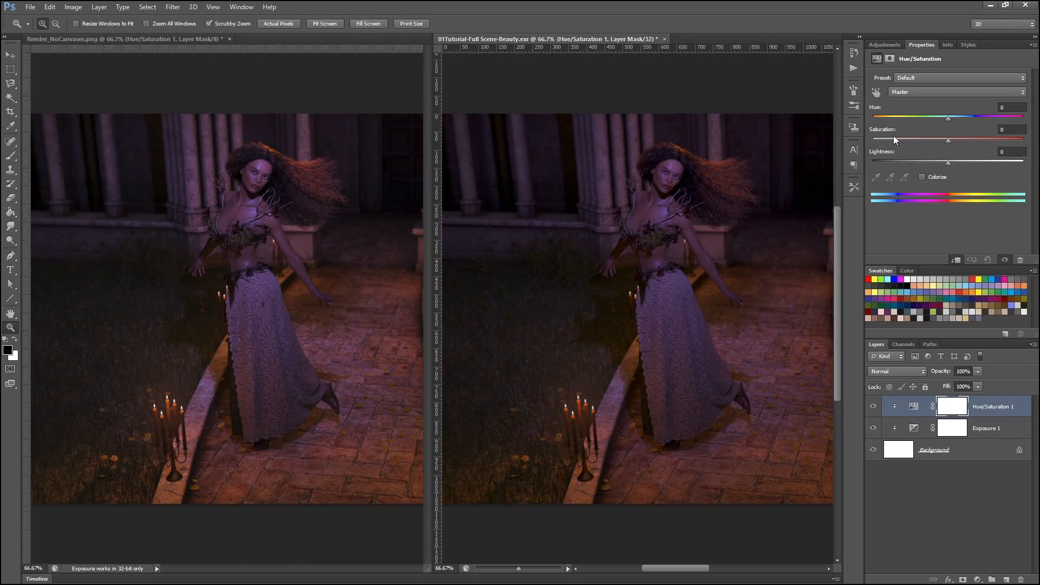
pyautogui.moveTo(845, 139); pyautogui.dragTo(718, 117)
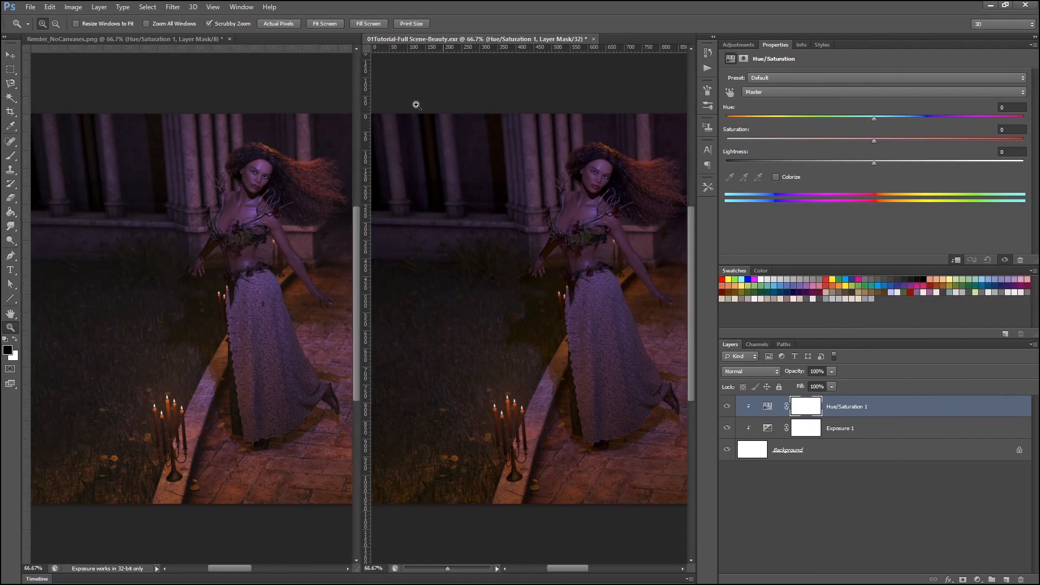
pyautogui.click(163, 40)
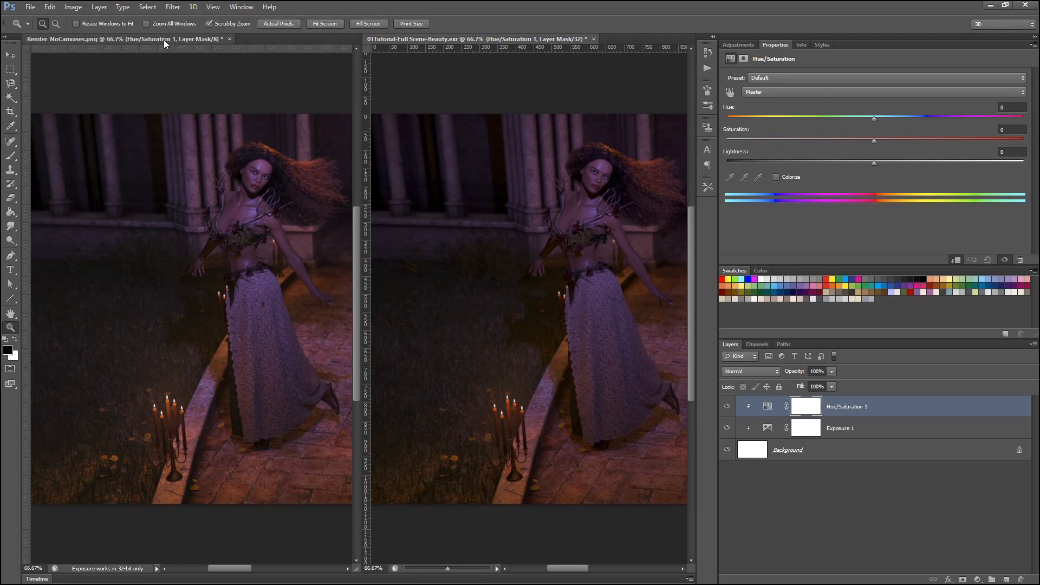
pyautogui.click(484, 38)
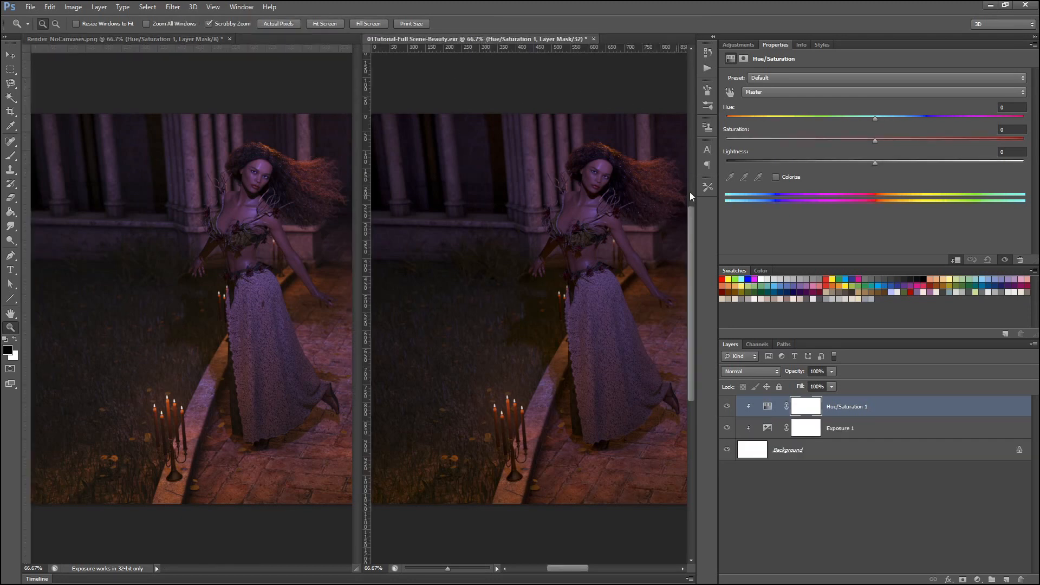
pyautogui.click(101, 41)
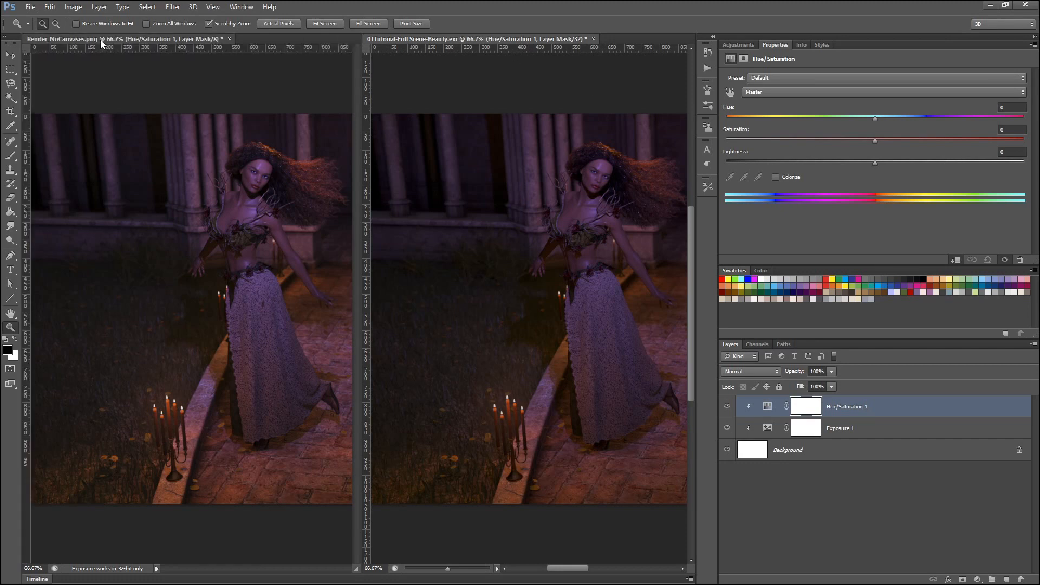
pyautogui.click(518, 38)
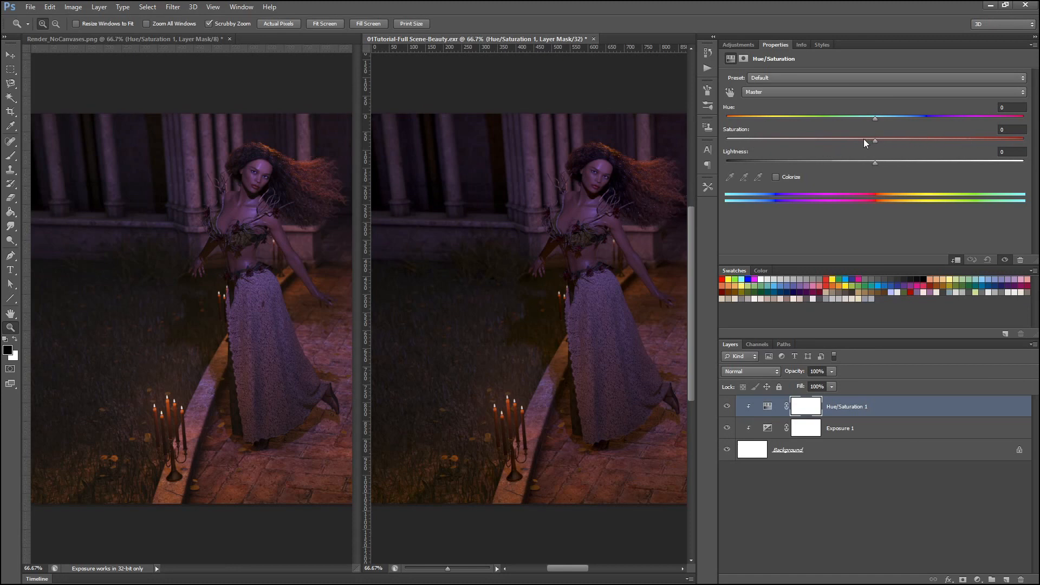
pyautogui.click(196, 38)
pyautogui.click(446, 39)
pyautogui.moveTo(718, 239); pyautogui.dragTo(927, 227)
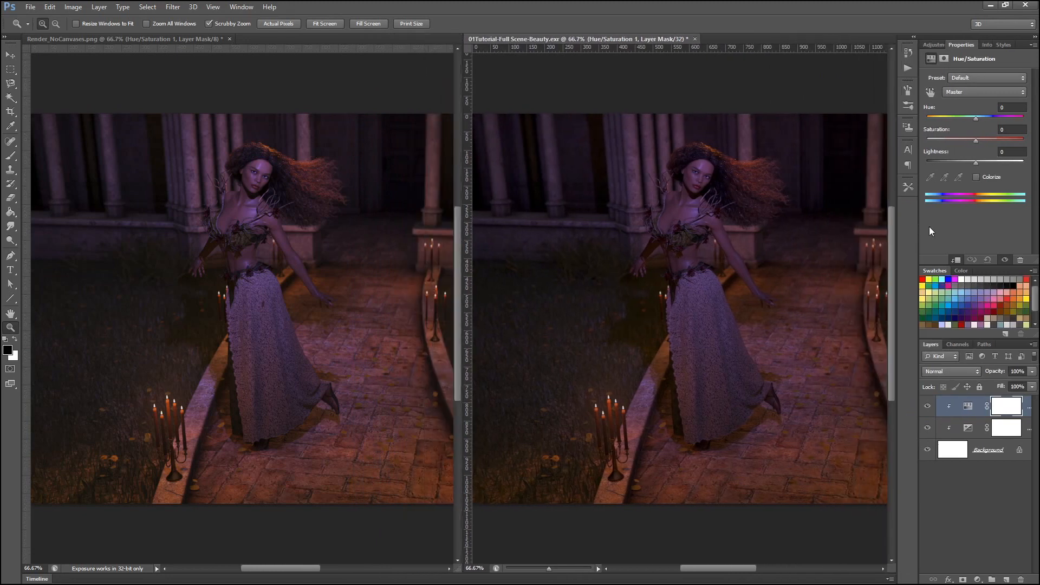
# - Close the full-scene EXR and Render_NoCanvases.png documents without saving changes
pyautogui.click(694, 39)
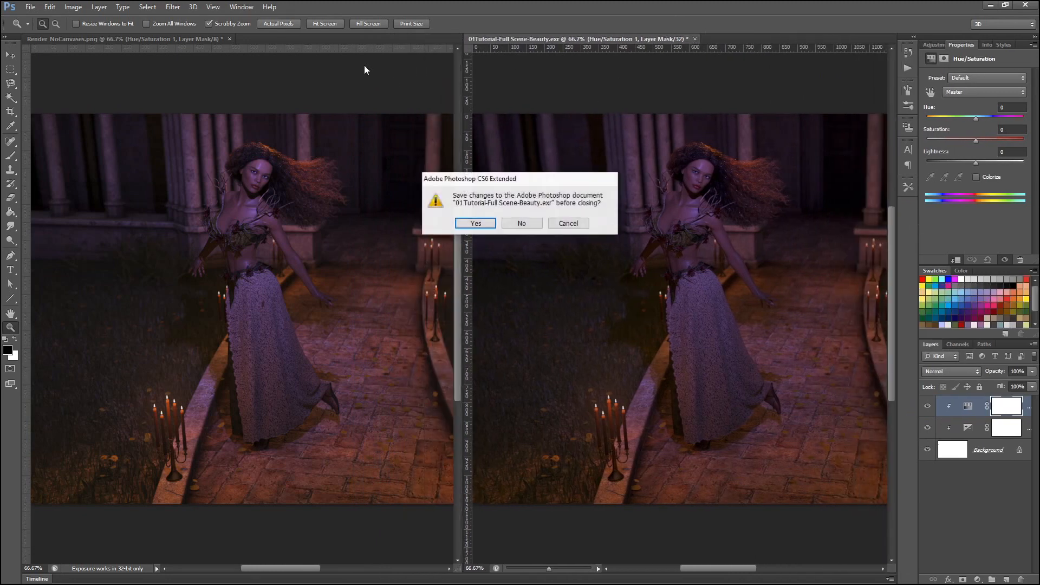
pyautogui.click(519, 219)
pyautogui.click(229, 39)
pyautogui.click(521, 223)
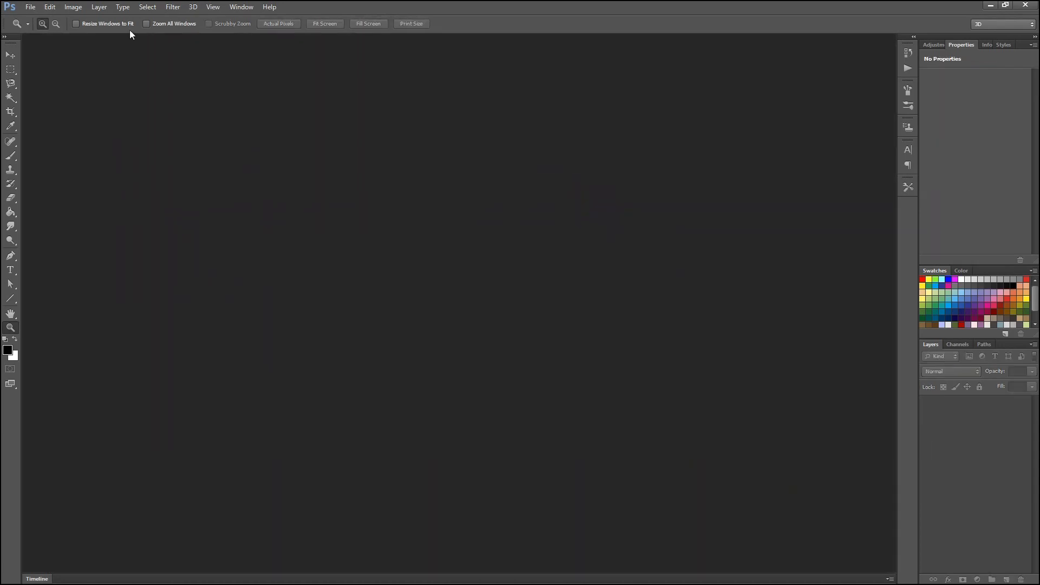
# - Open AFull_LayeredPNG.psd from the Tutorial EXRs folder and enlarge the layer list to show more layers
pyautogui.click(31, 8)
pyautogui.click(31, 30)
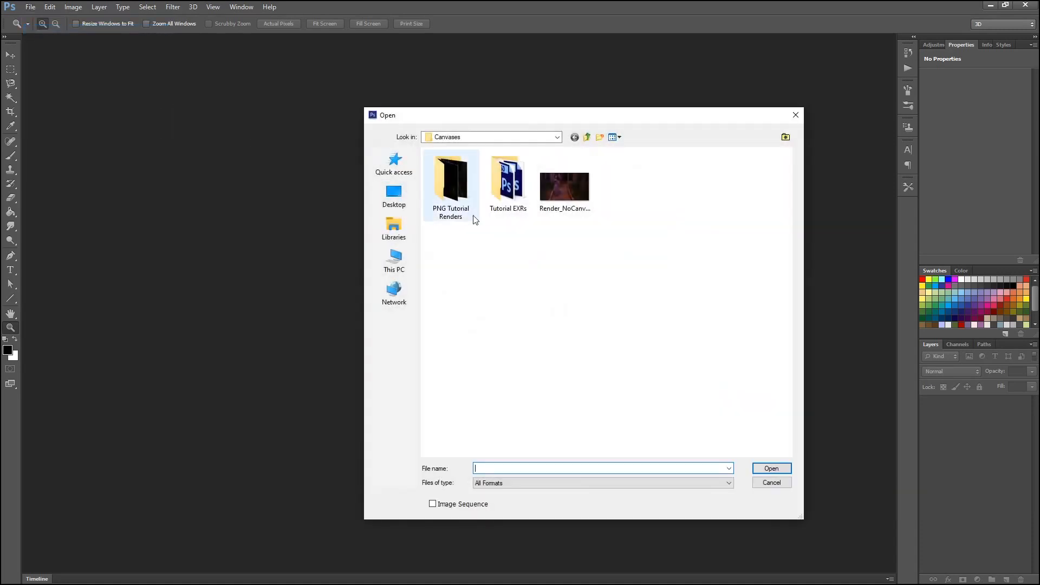
pyautogui.doubleClick(512, 206)
pyautogui.click(585, 353)
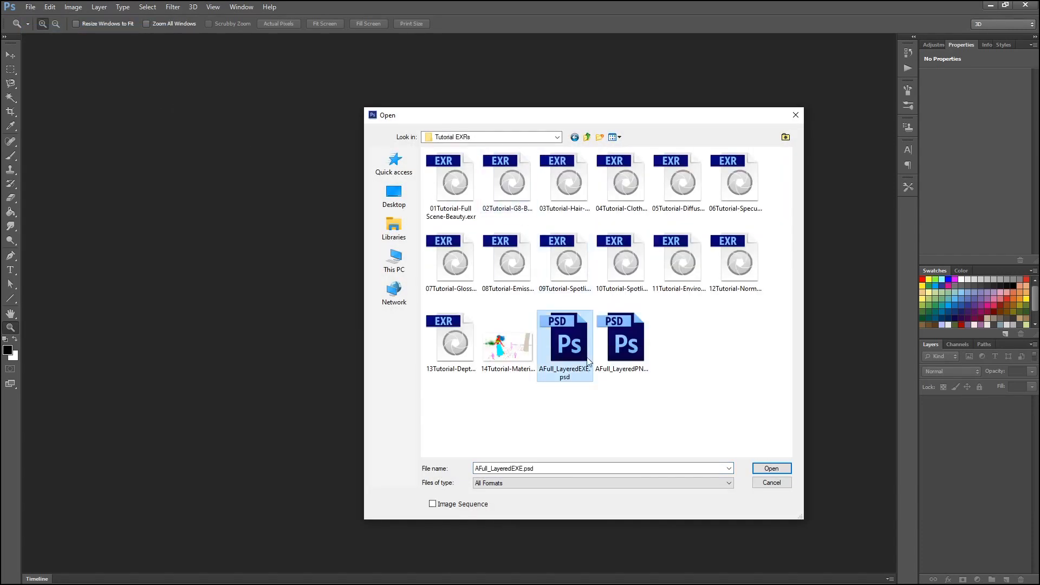
pyautogui.click(632, 343)
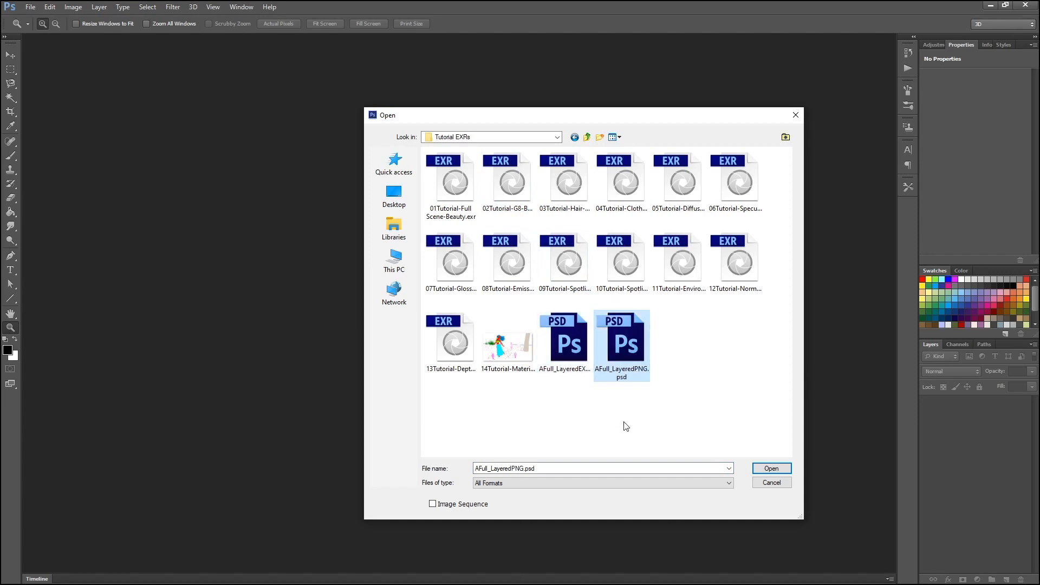
pyautogui.click(549, 341)
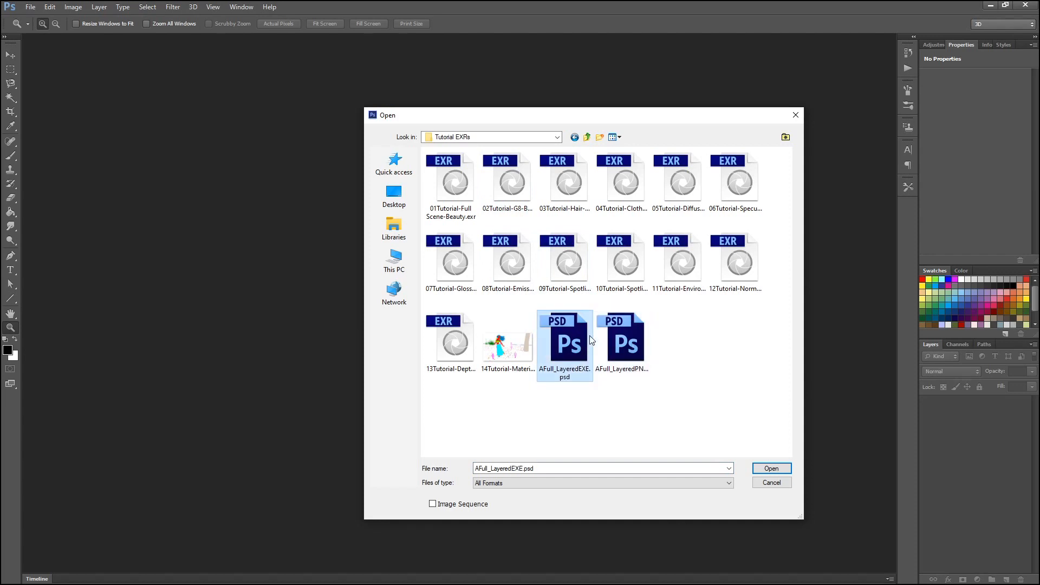
pyautogui.click(619, 348)
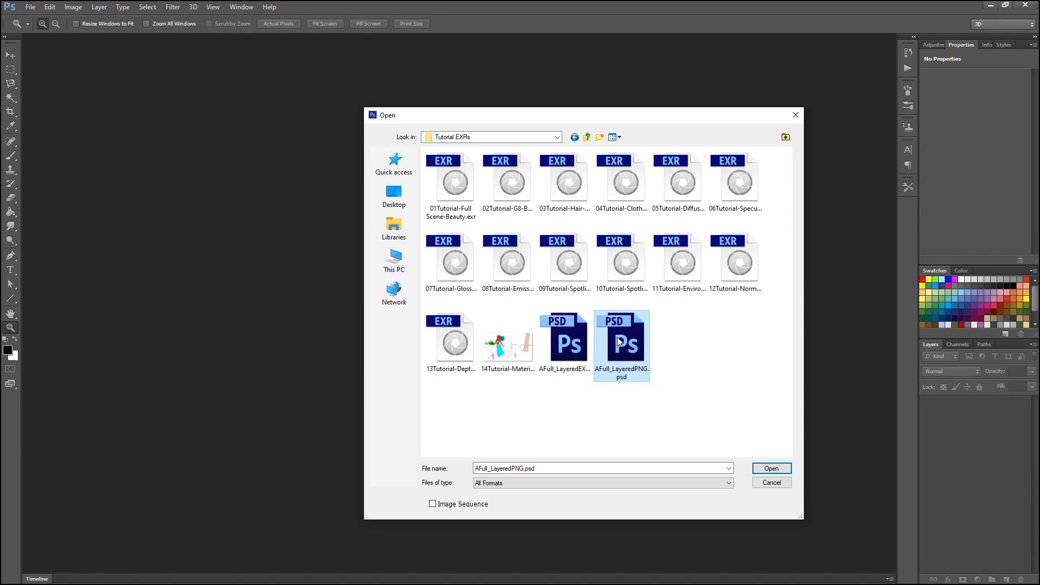
pyautogui.doubleClick(616, 337)
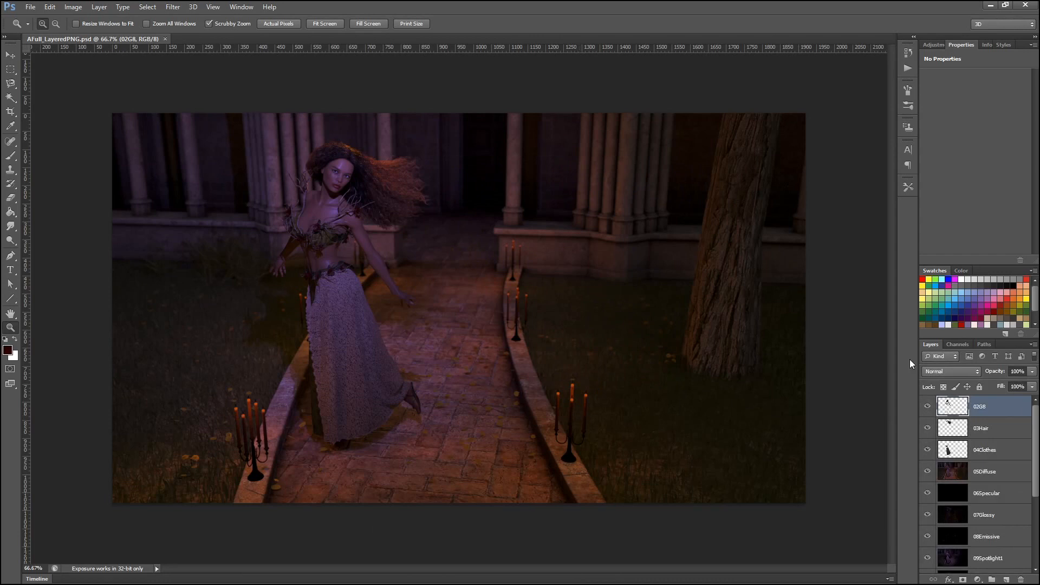
pyautogui.moveTo(919, 201); pyautogui.dragTo(807, 197)
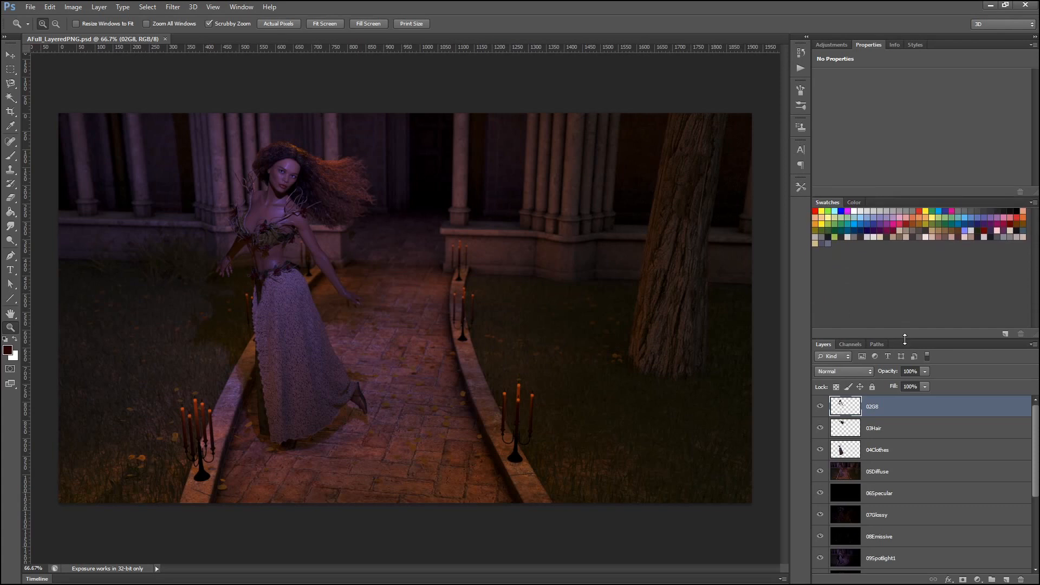
pyautogui.moveTo(905, 339); pyautogui.dragTo(892, 239)
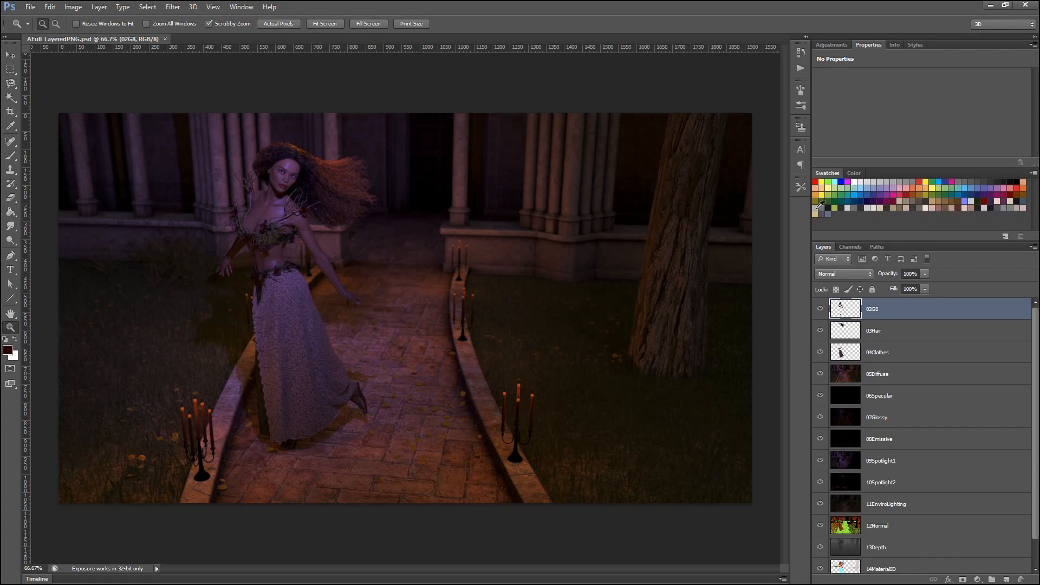
# - Look over the EXR Convert To 8 Bit and EXR Convert to 16 Bit actions in the recorded actions
pyautogui.click(801, 68)
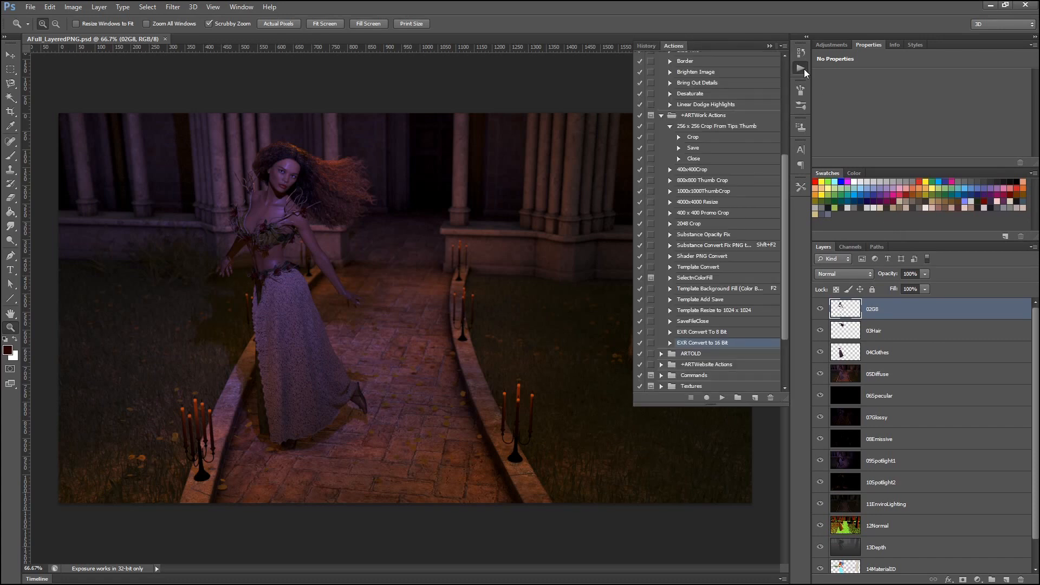
pyautogui.click(731, 336)
pyautogui.click(730, 344)
pyautogui.click(729, 333)
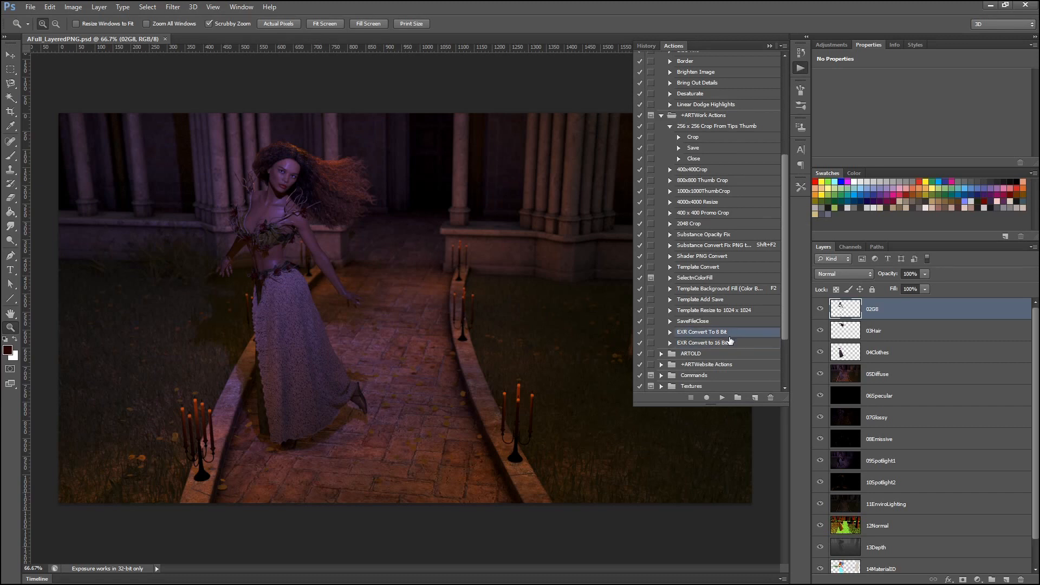
pyautogui.click(729, 343)
pyautogui.click(729, 332)
pyautogui.click(769, 46)
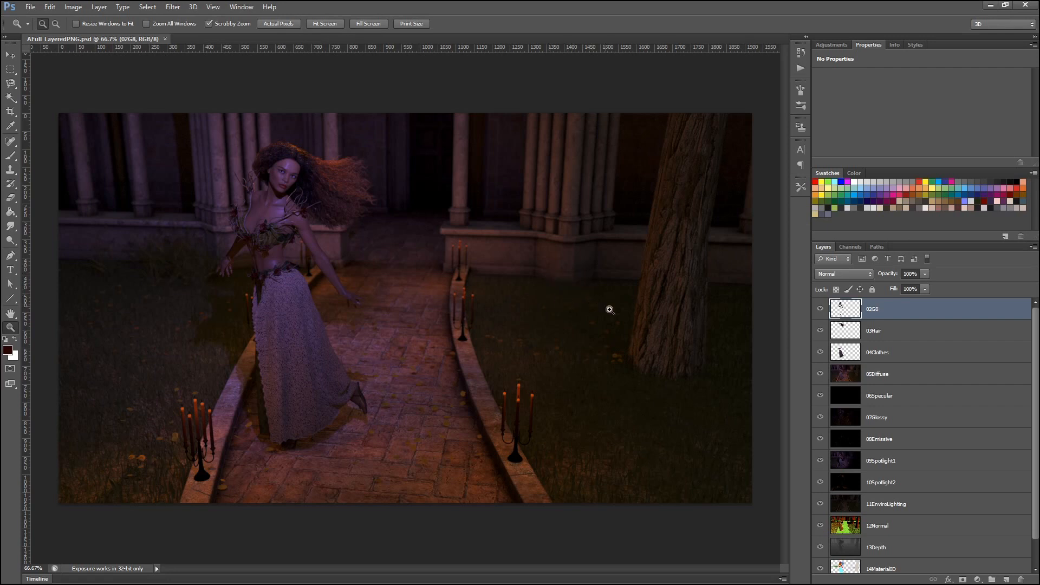
# - Hide every layer above 01FullScene, from 02G8 through 14MaterialID, and select 01FullScene
pyautogui.scroll(-1, 903, 416)
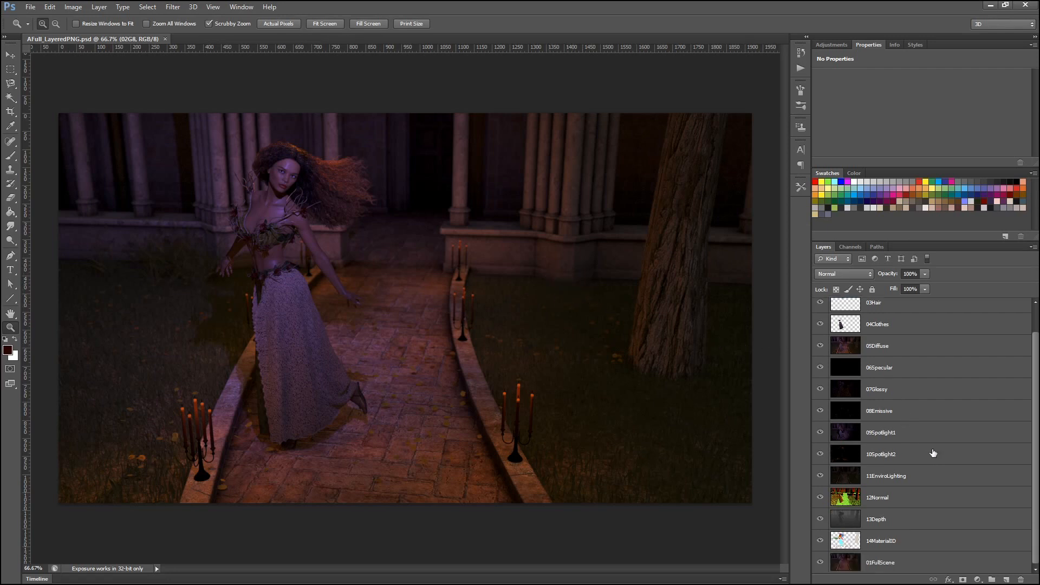
pyautogui.scroll(1, 933, 452)
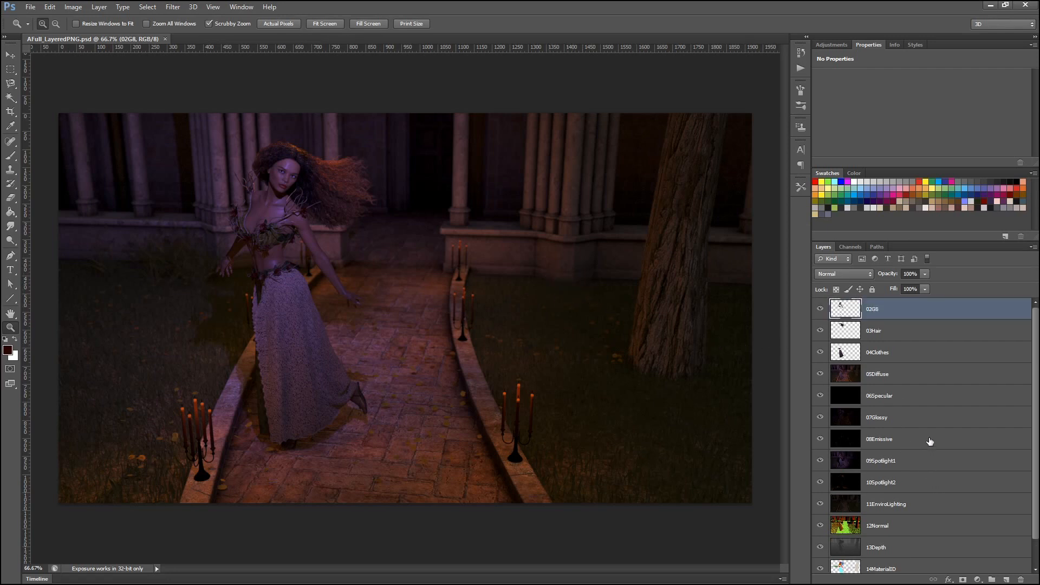
pyautogui.click(820, 310)
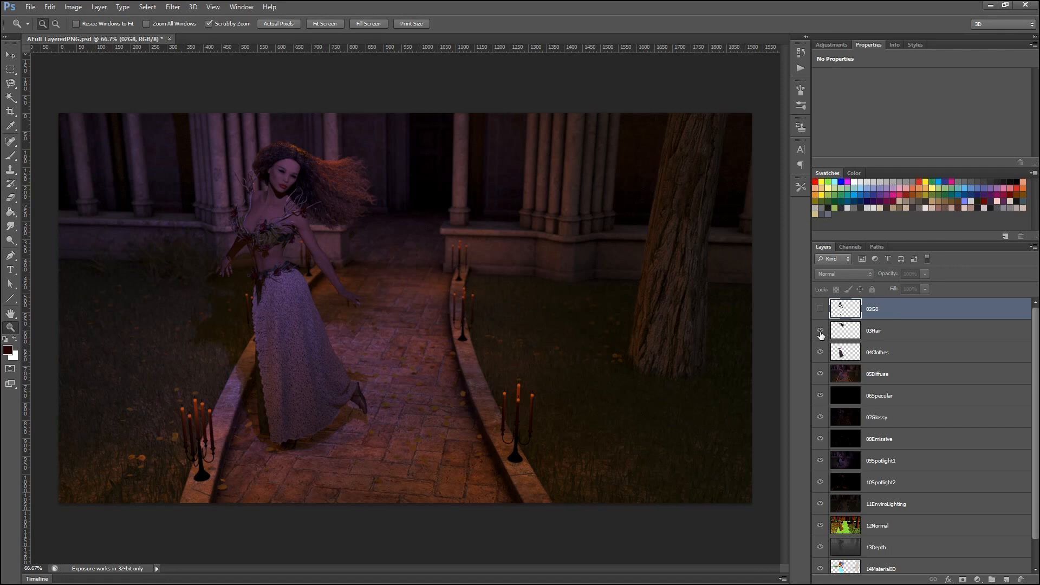
pyautogui.moveTo(820, 332); pyautogui.dragTo(824, 382)
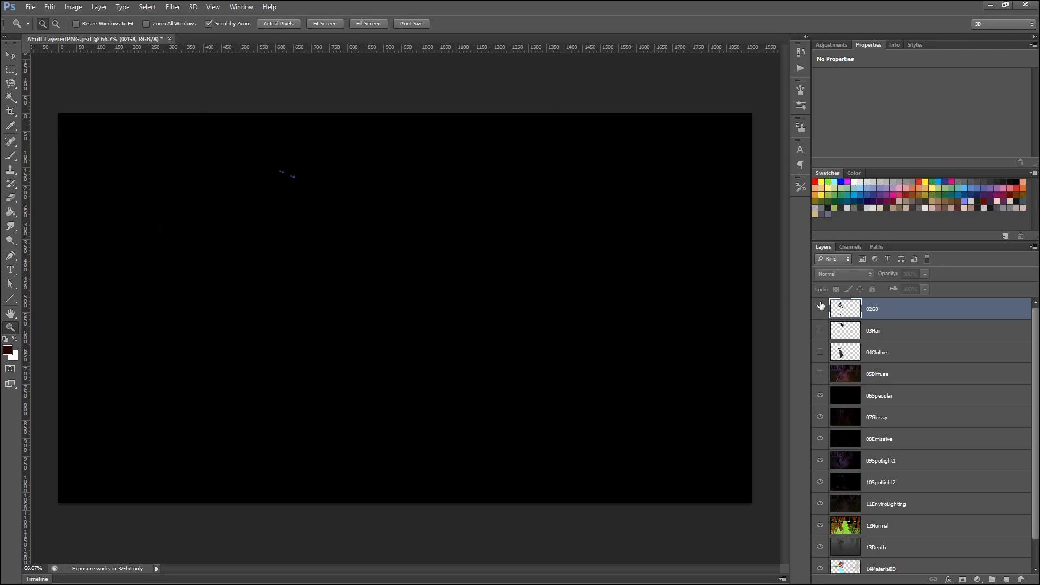
pyautogui.click(820, 395)
pyautogui.moveTo(823, 415); pyautogui.dragTo(841, 570)
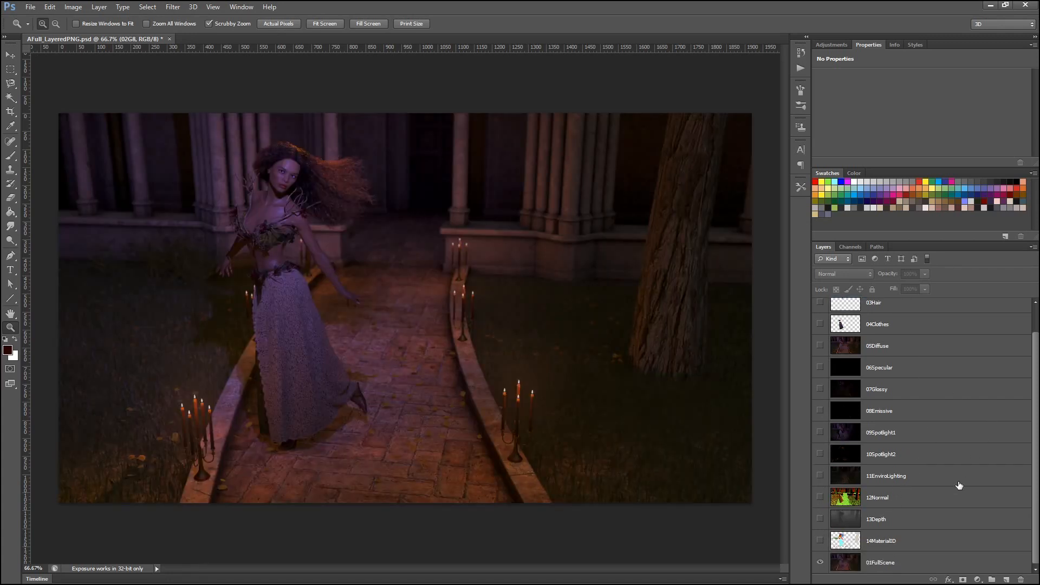
pyautogui.click(909, 565)
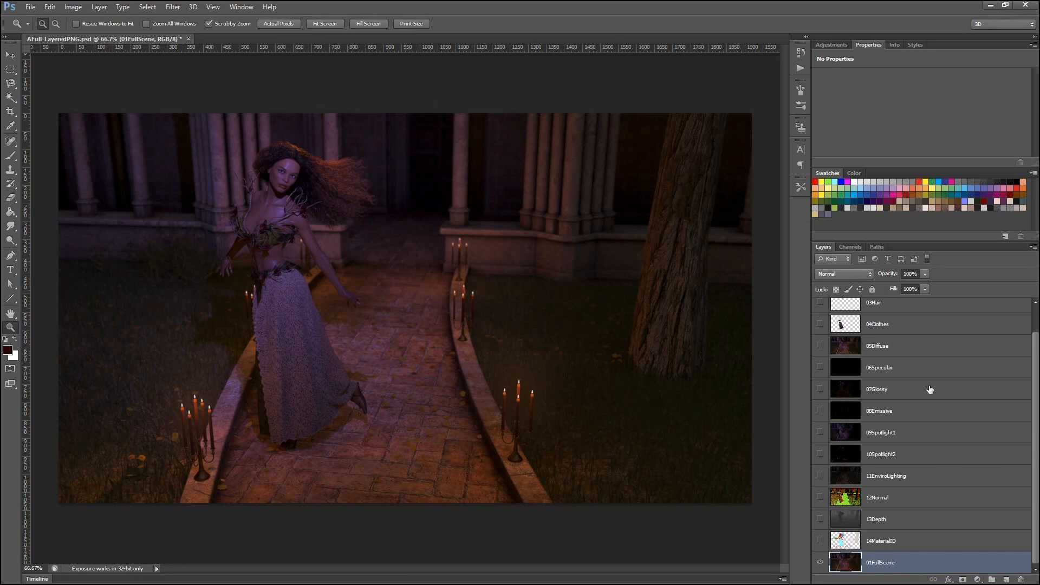
# - Move the 05Diffuse layer directly above 01FullScene, compare the two by toggling it, and leave it shown
pyautogui.click(884, 351)
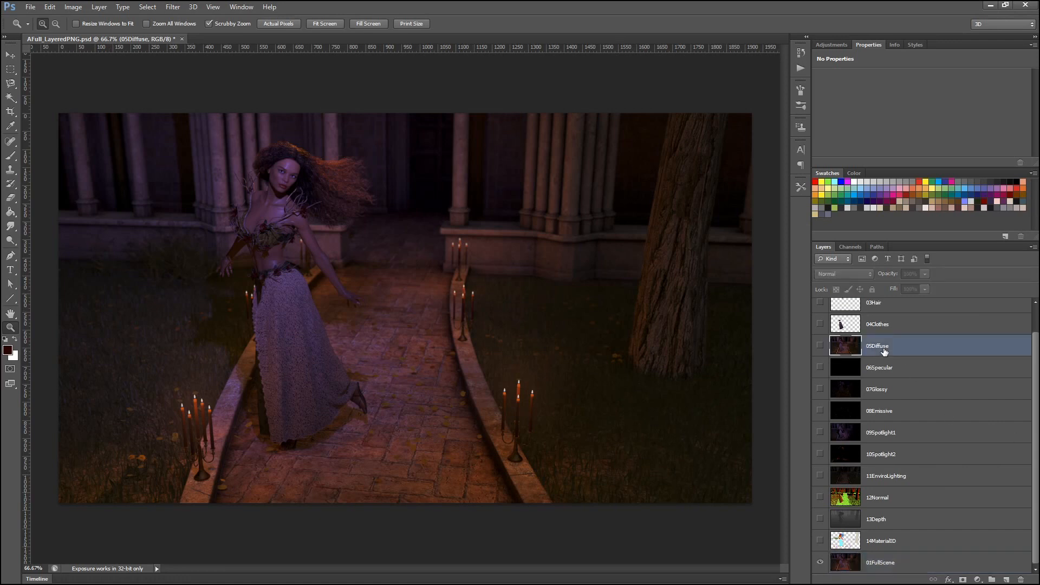
pyautogui.moveTo(885, 351); pyautogui.dragTo(886, 568)
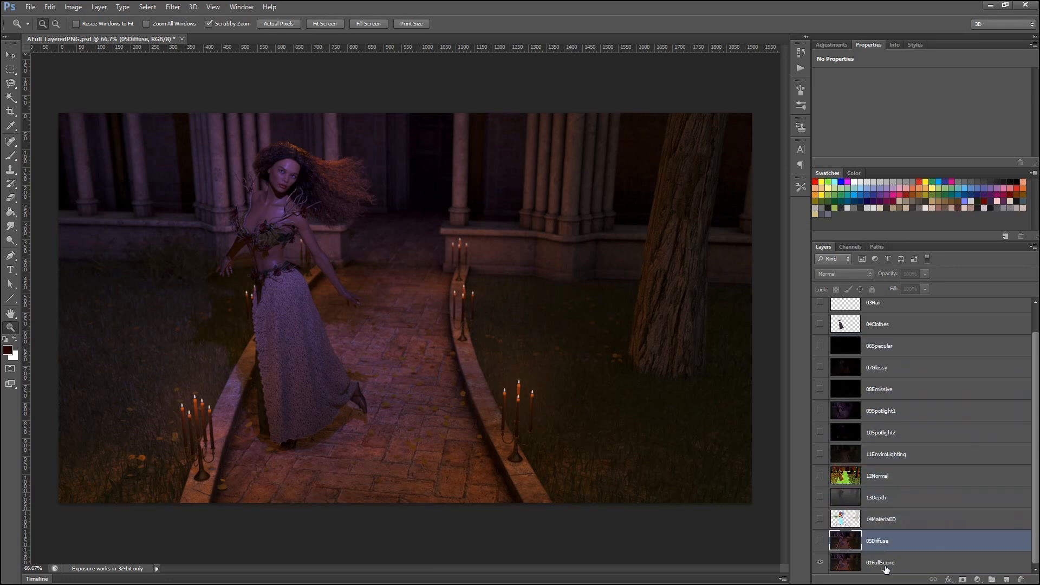
pyautogui.click(820, 541)
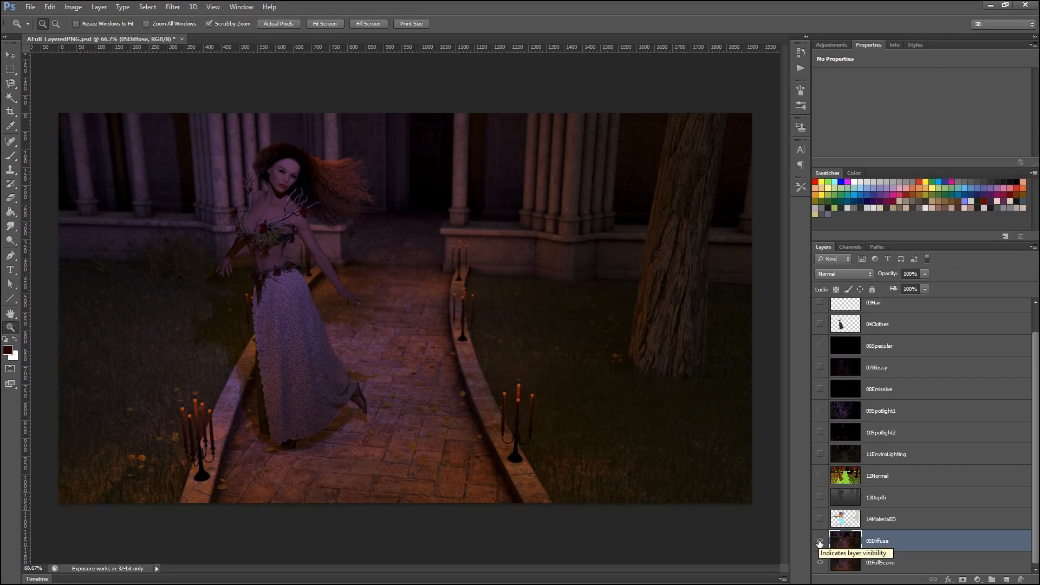
pyautogui.click(820, 542)
pyautogui.click(820, 541)
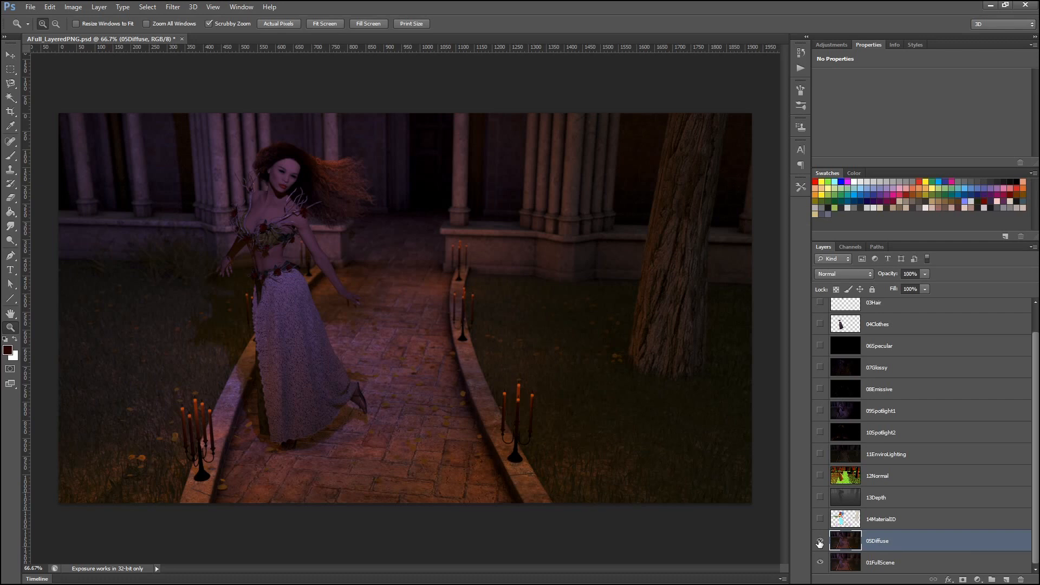
# - Show the 06Specular, 07Glossy and 08Emissive layers
pyautogui.click(882, 349)
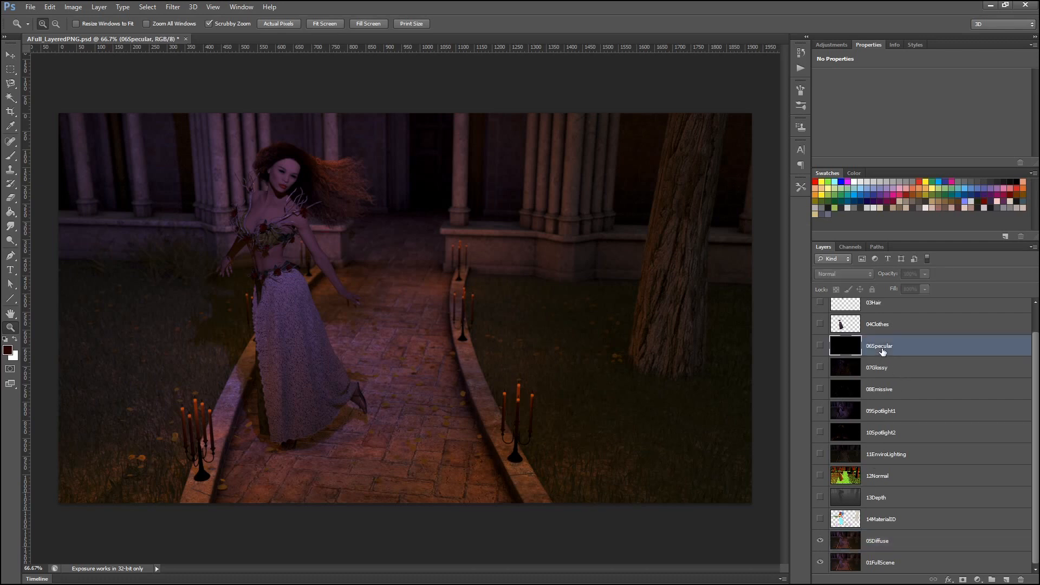
pyautogui.click(874, 373)
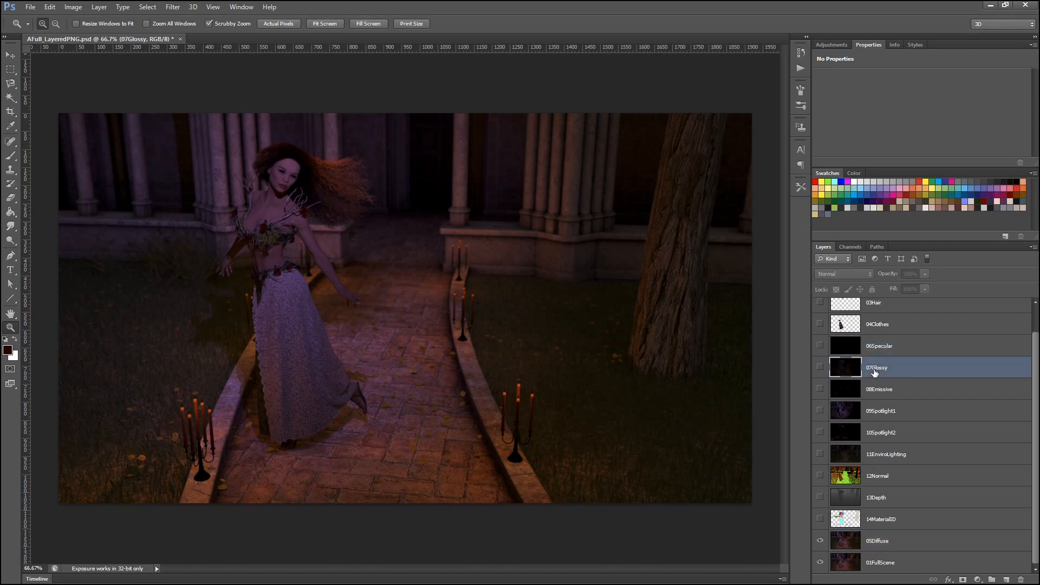
pyautogui.click(874, 392)
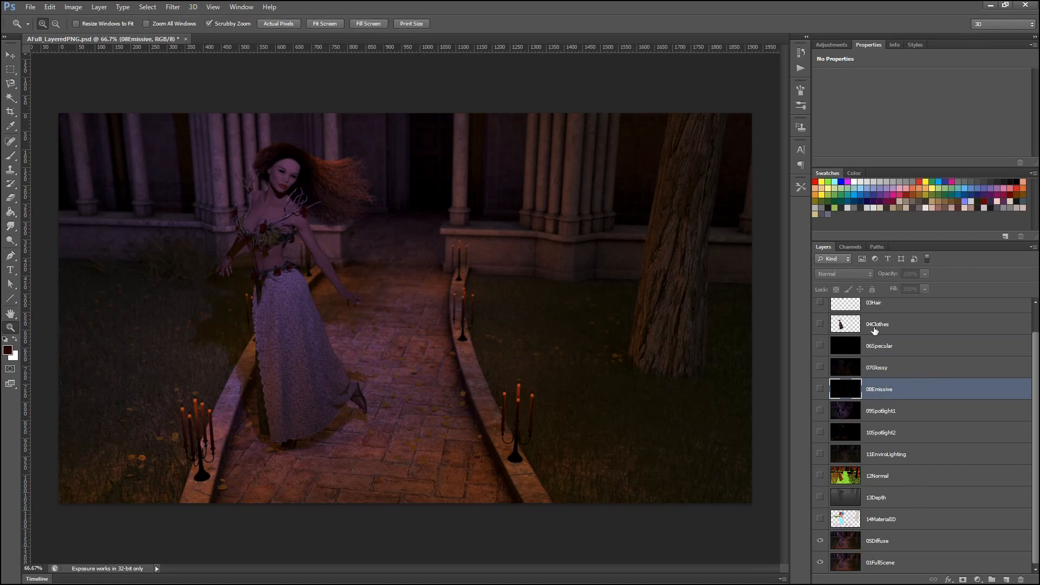
pyautogui.click(820, 389)
pyautogui.click(821, 367)
pyautogui.click(820, 346)
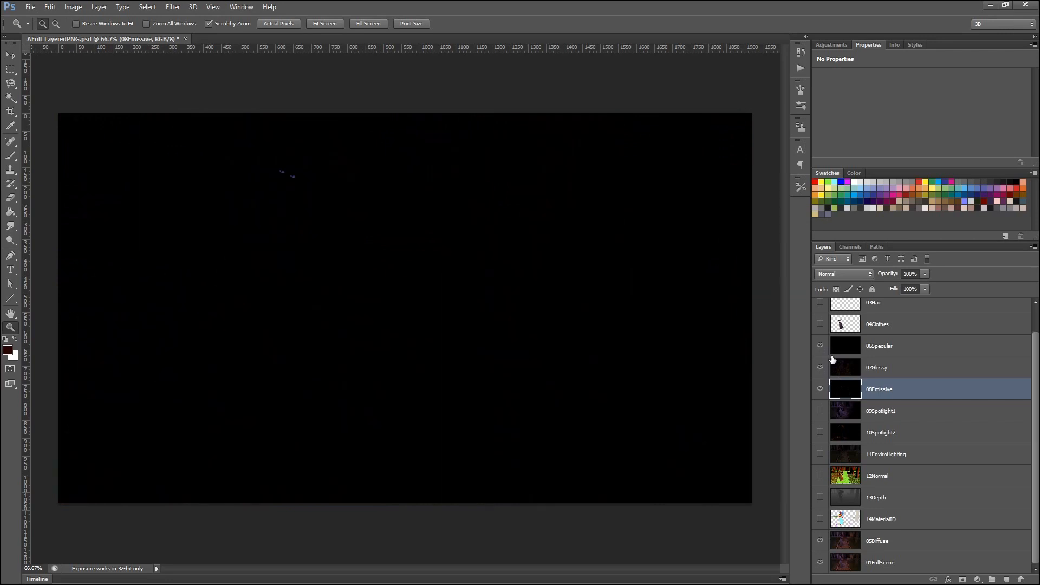
# - Set the blend mode of the 06Specular, 07Glossy and 08Emissive layers to Linear Dodge (Add)
pyautogui.click(893, 350)
pyautogui.click(834, 275)
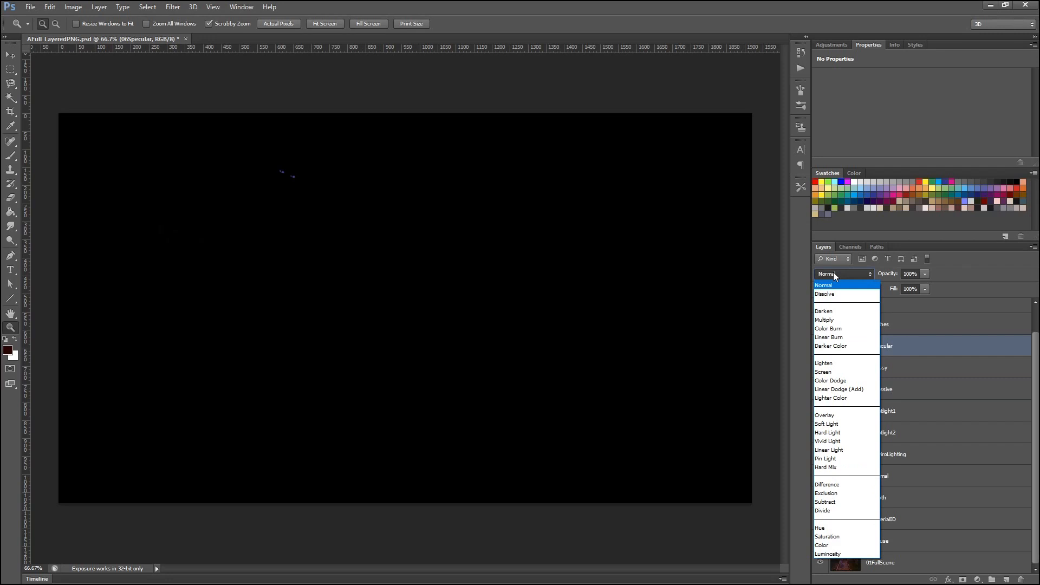
pyautogui.click(848, 390)
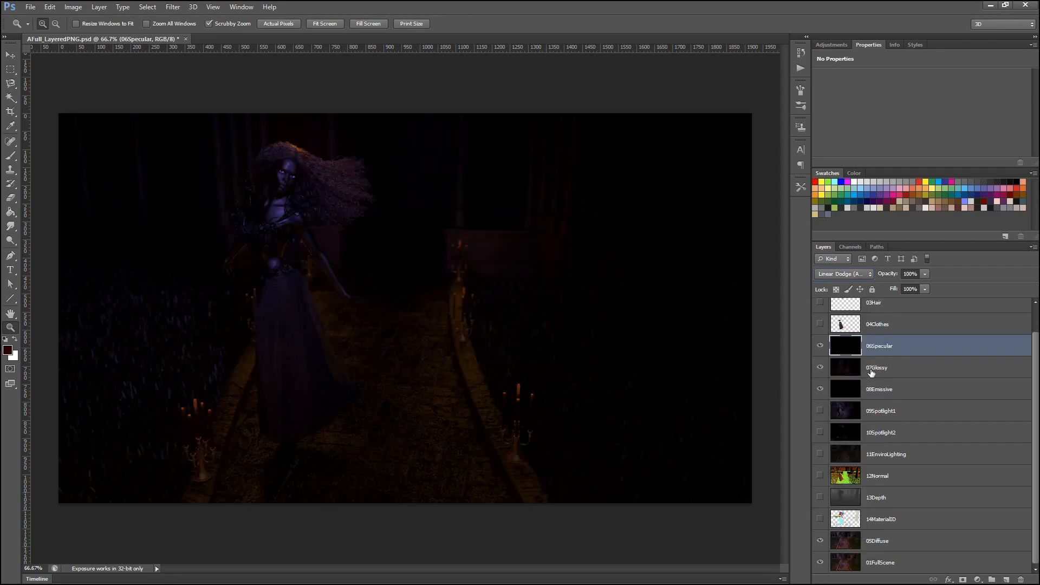
pyautogui.click(873, 369)
pyautogui.click(854, 273)
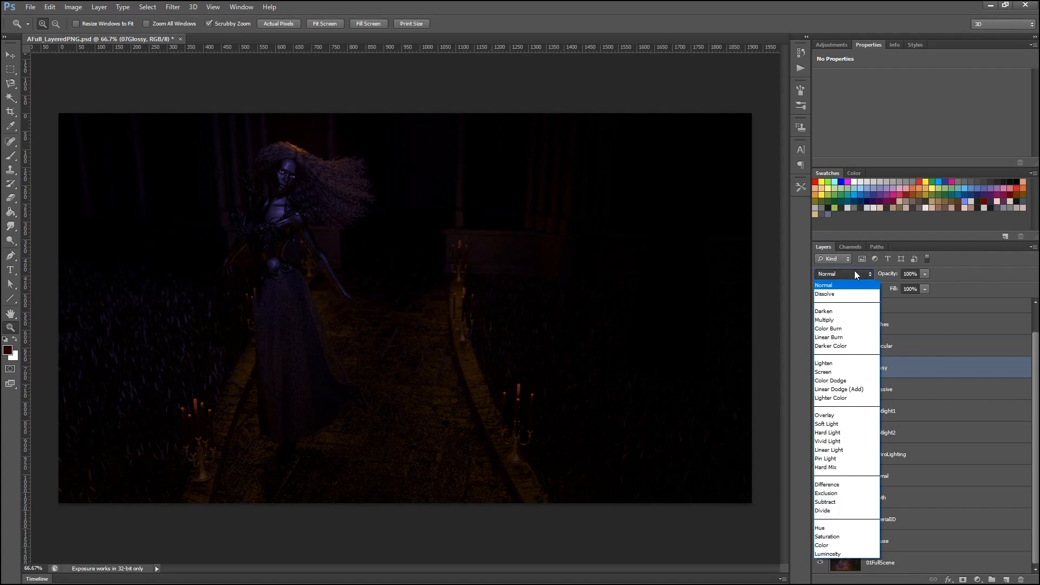
pyautogui.click(841, 389)
pyautogui.click(882, 390)
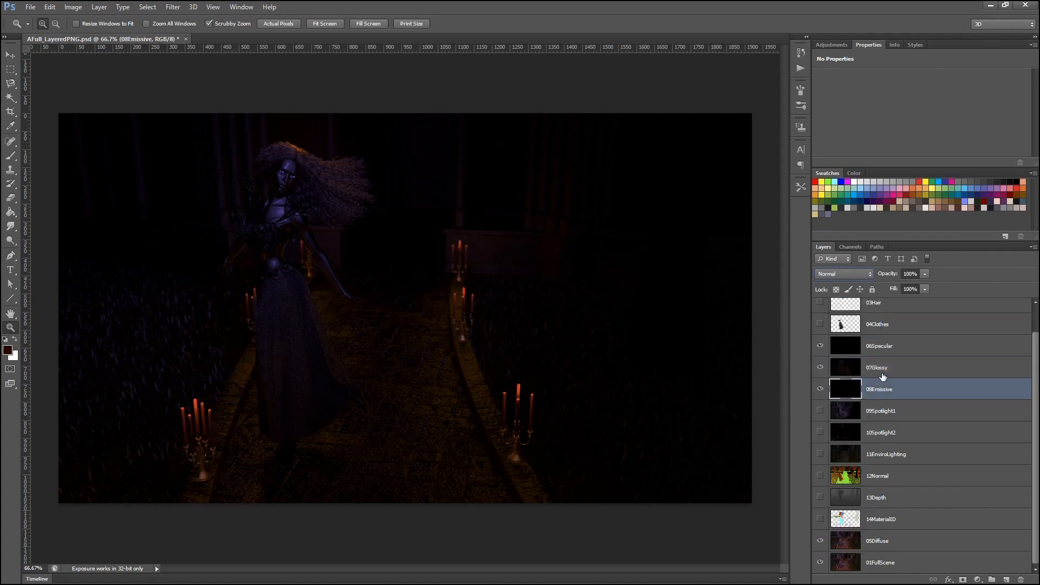
pyautogui.click(856, 274)
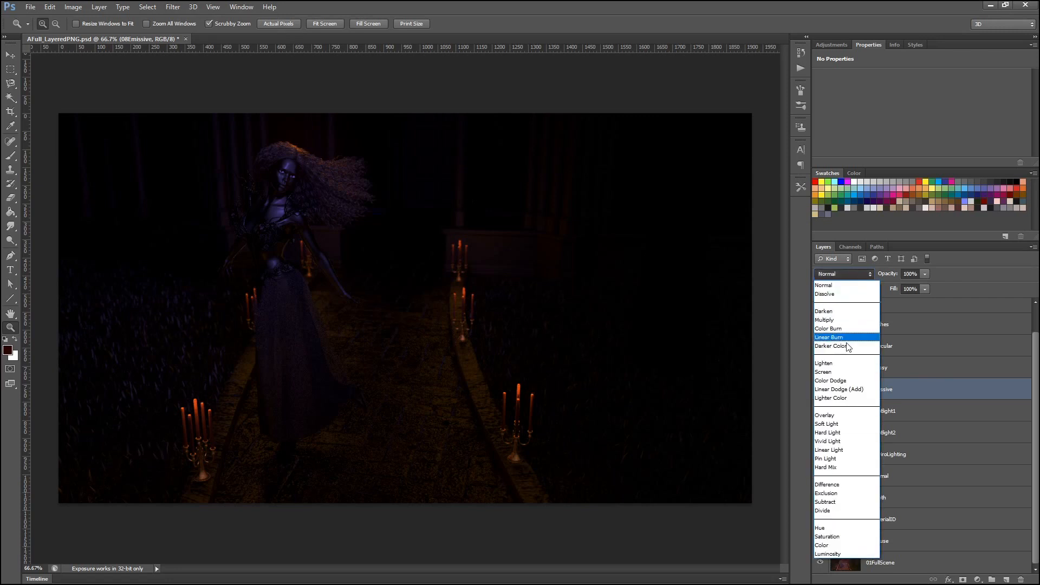
pyautogui.click(846, 389)
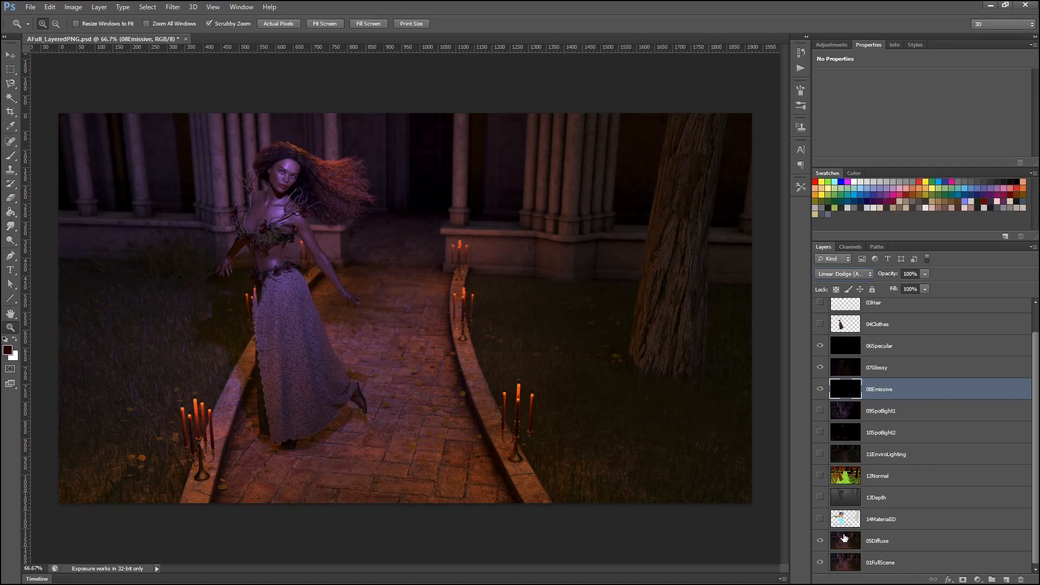
# - Move 05Diffuse directly below 08Emissive, then put 06Specular, 07Glossy and 08Emissive into a new group and collapse it
pyautogui.moveTo(894, 536); pyautogui.dragTo(882, 401)
pyautogui.click(899, 353)
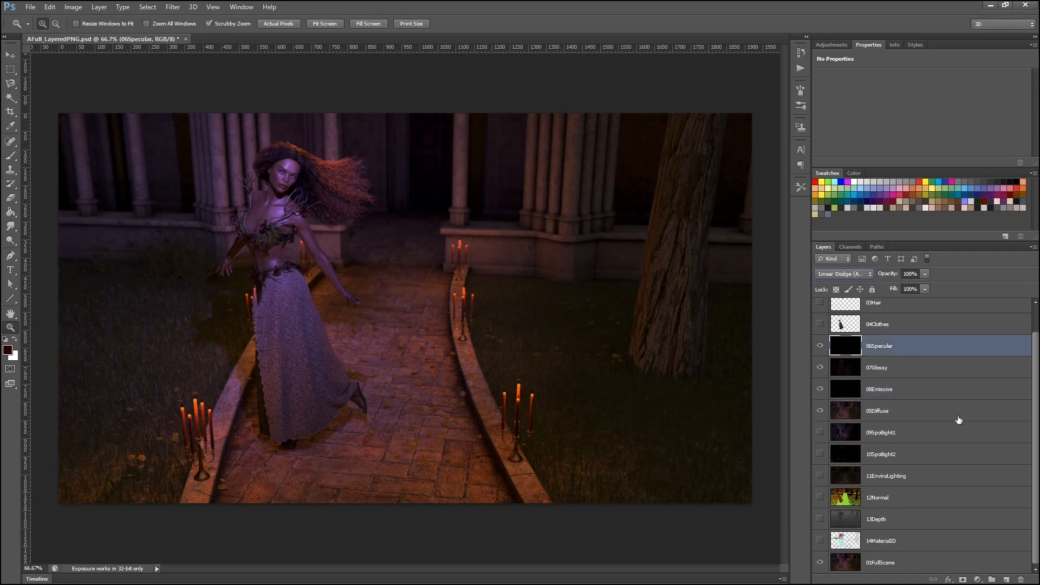
pyautogui.click(991, 580)
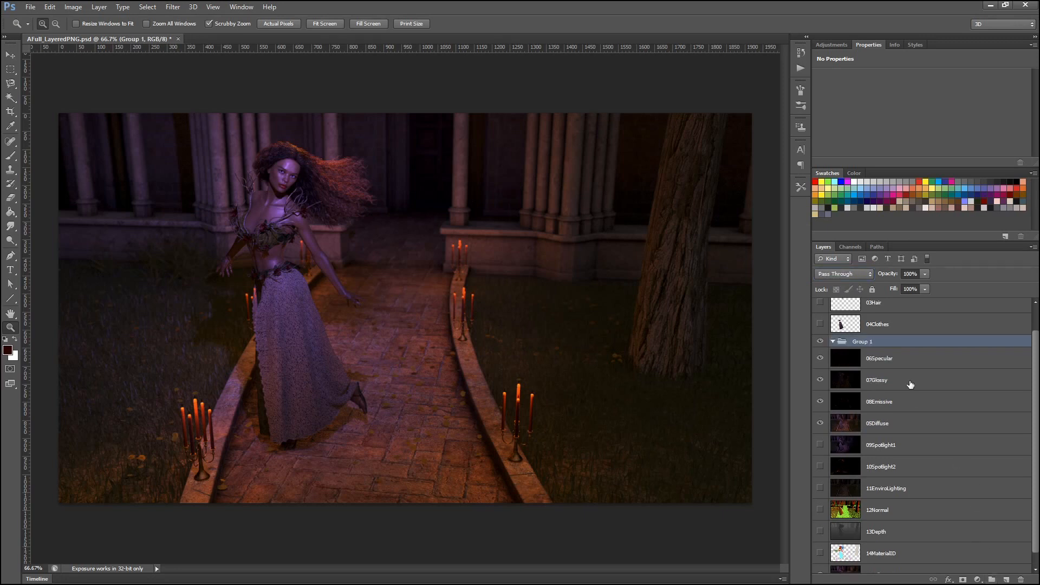
pyautogui.moveTo(898, 362); pyautogui.dragTo(889, 346)
pyautogui.keyDown('shift'); pyautogui.click(898, 407); pyautogui.keyUp('shift')
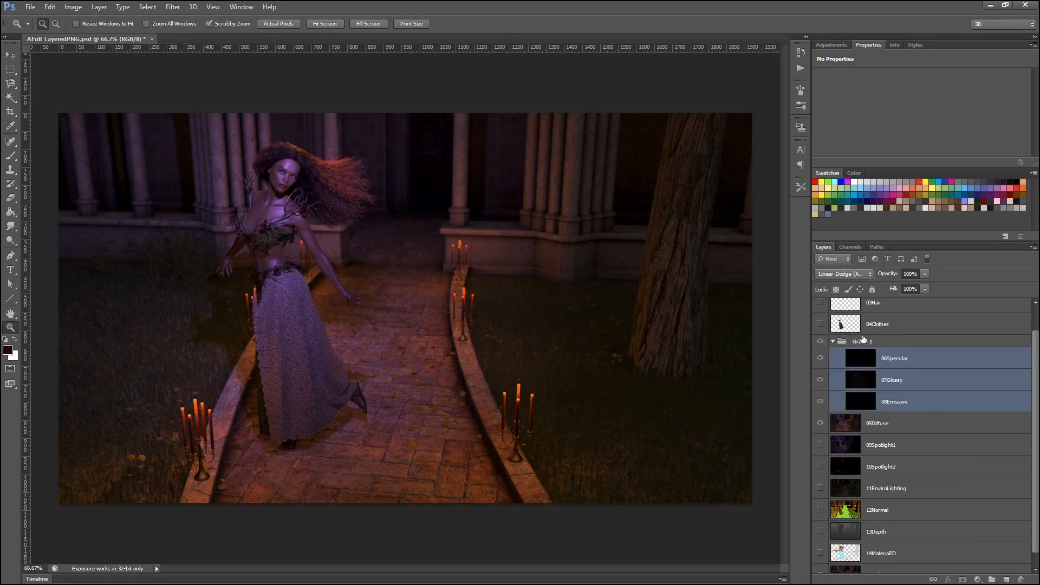
pyautogui.click(833, 342)
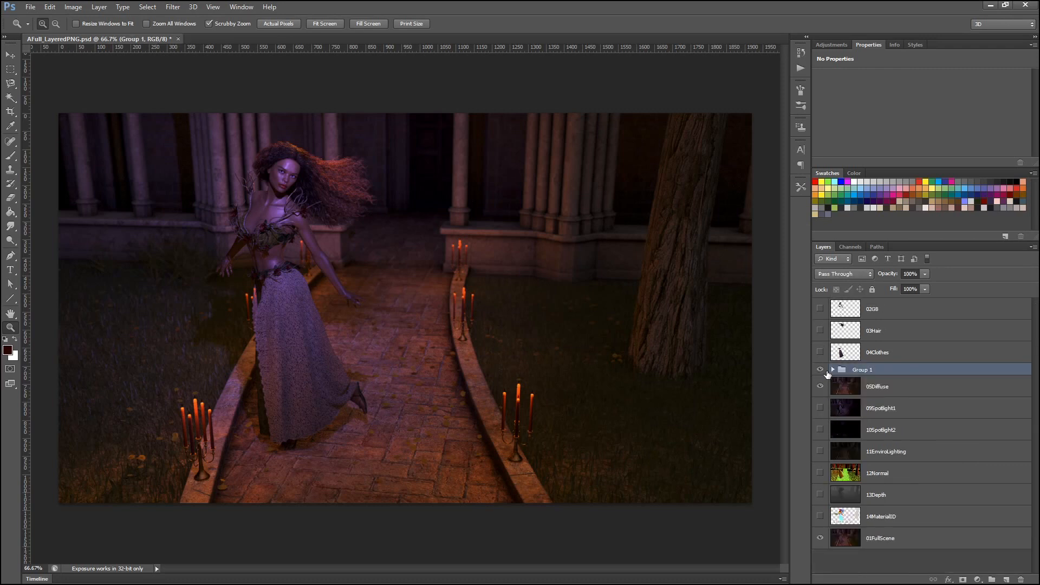
# - Move the 05Diffuse layer into Group 1 below 08Emissive, then collapse the group
pyautogui.click(835, 371)
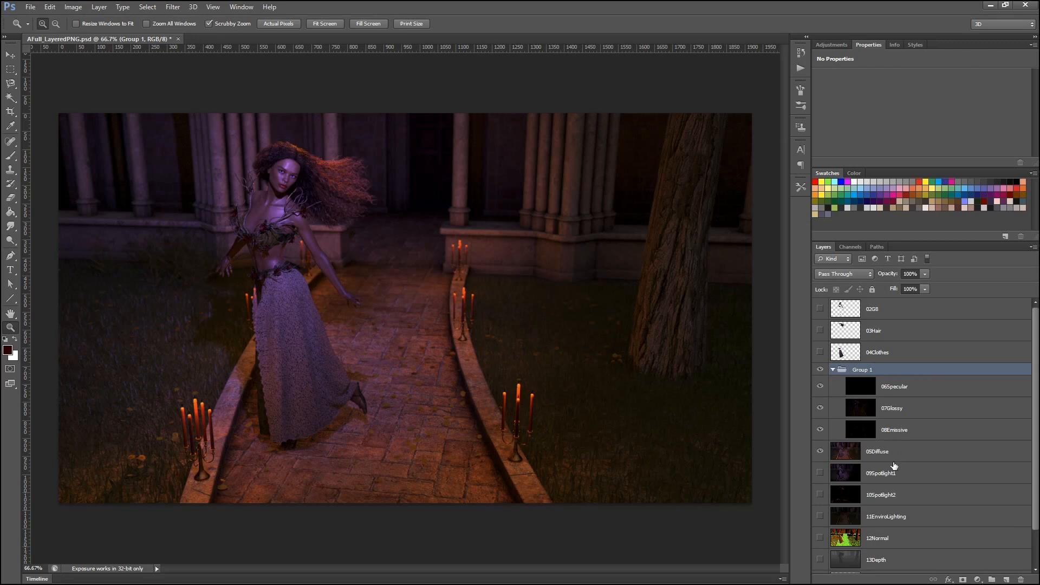
pyautogui.moveTo(889, 460); pyautogui.dragTo(881, 373)
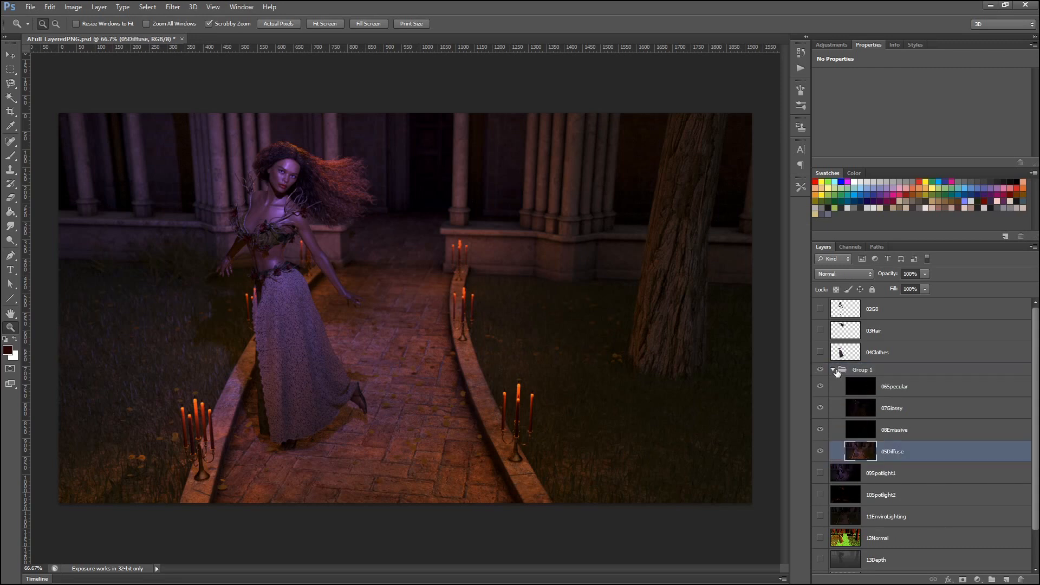
pyautogui.click(838, 371)
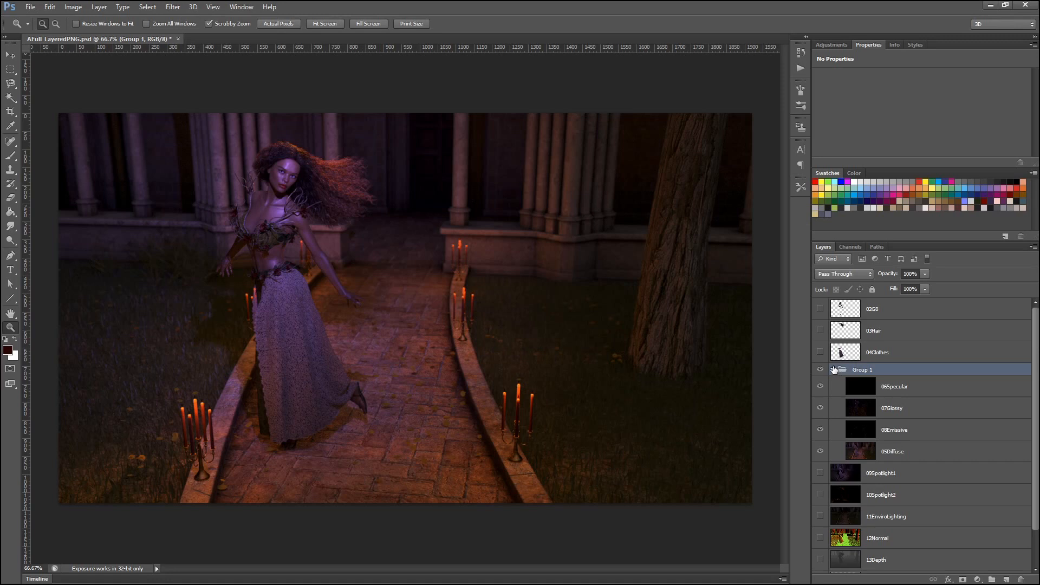
pyautogui.click(834, 370)
# - Compare the Group 1 composite with the 01FullScene render by toggling the group's visibility several times, and leave it shown
pyautogui.click(821, 373)
pyautogui.click(821, 374)
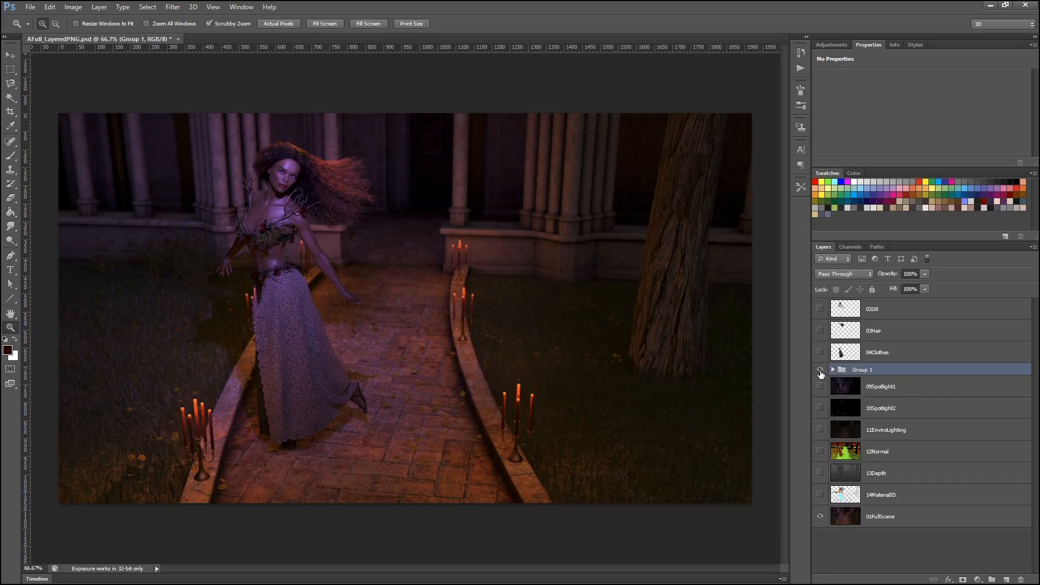
pyautogui.click(821, 373)
pyautogui.click(820, 373)
pyautogui.click(821, 373)
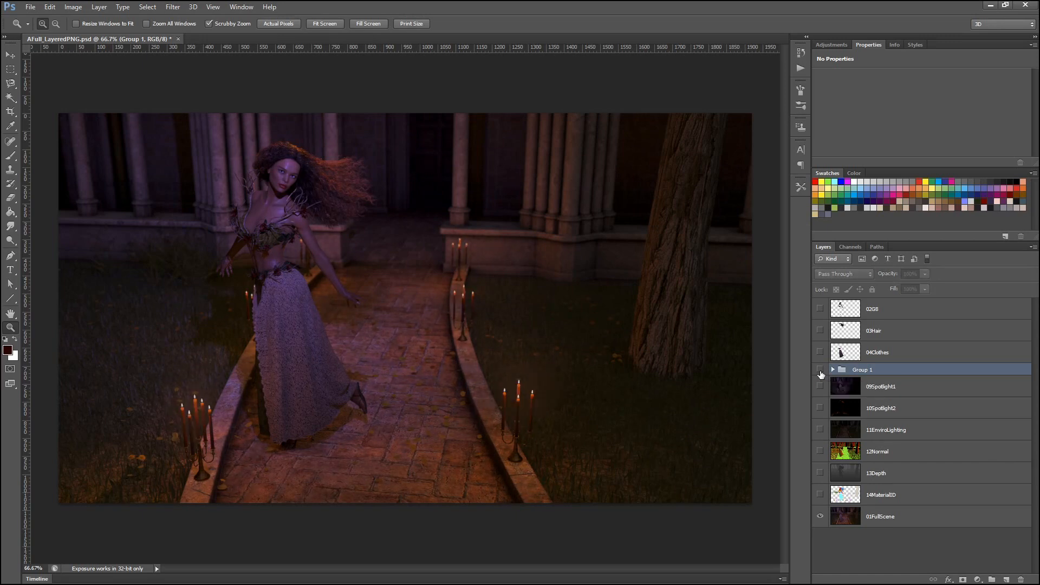
pyautogui.click(821, 372)
pyautogui.click(821, 373)
pyautogui.click(820, 373)
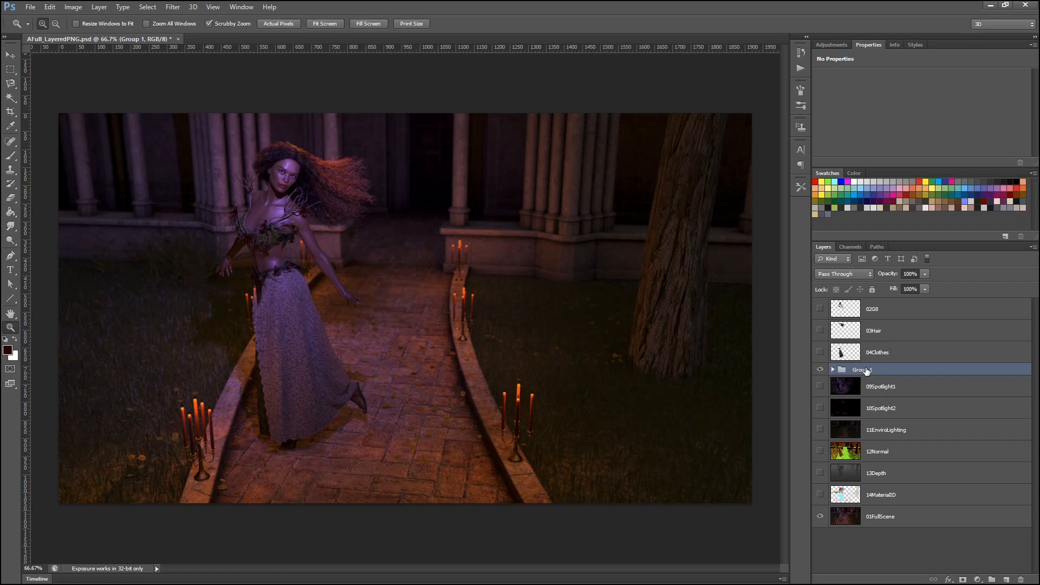
# - Toggle 07Glossy inside Group 1 to check its contribution, then toggle the collapsed group against 01FullScene and leave both shown
pyautogui.click(834, 371)
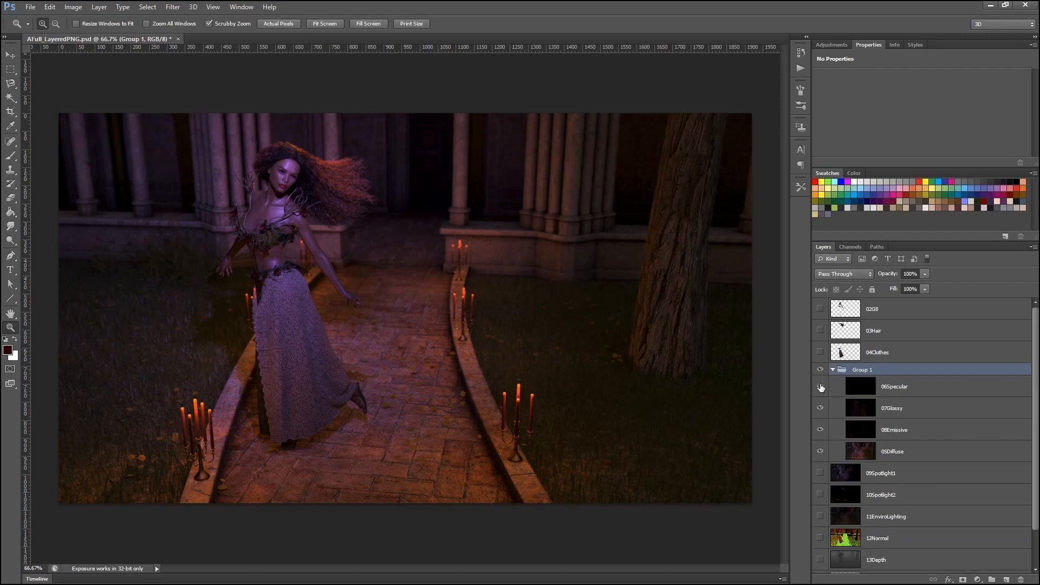
pyautogui.click(820, 409)
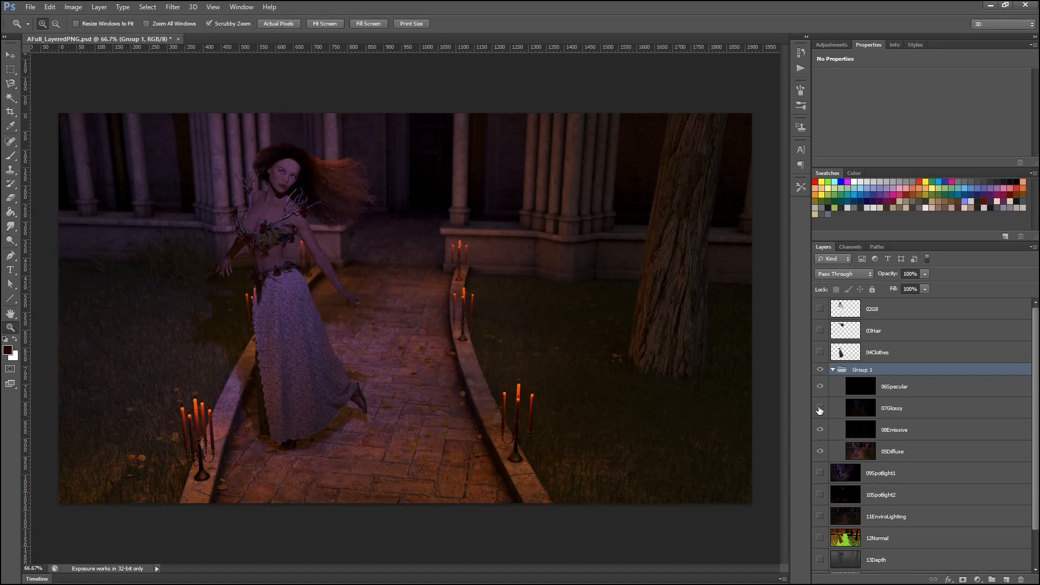
pyautogui.click(820, 409)
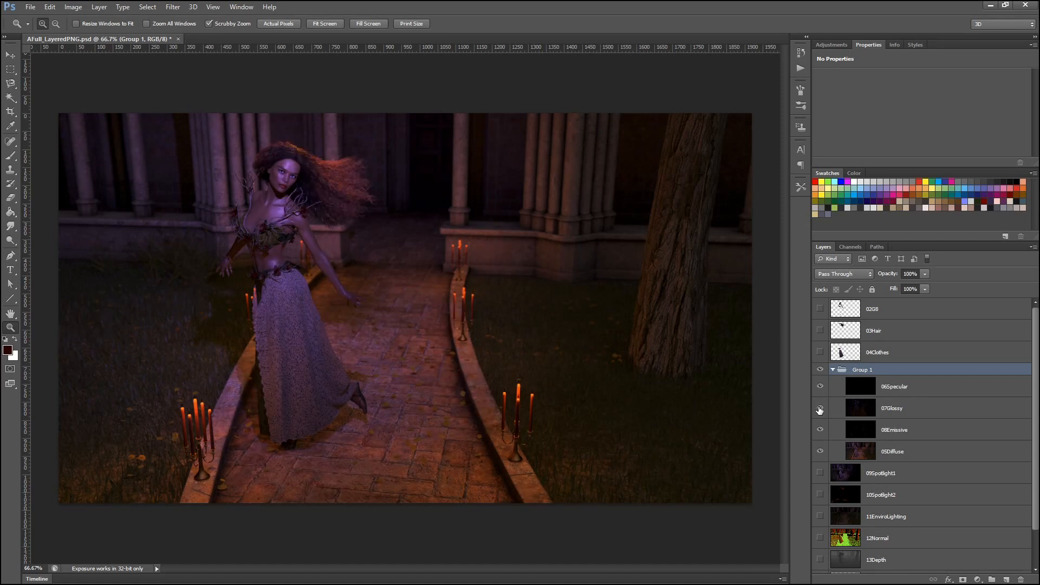
pyautogui.click(833, 370)
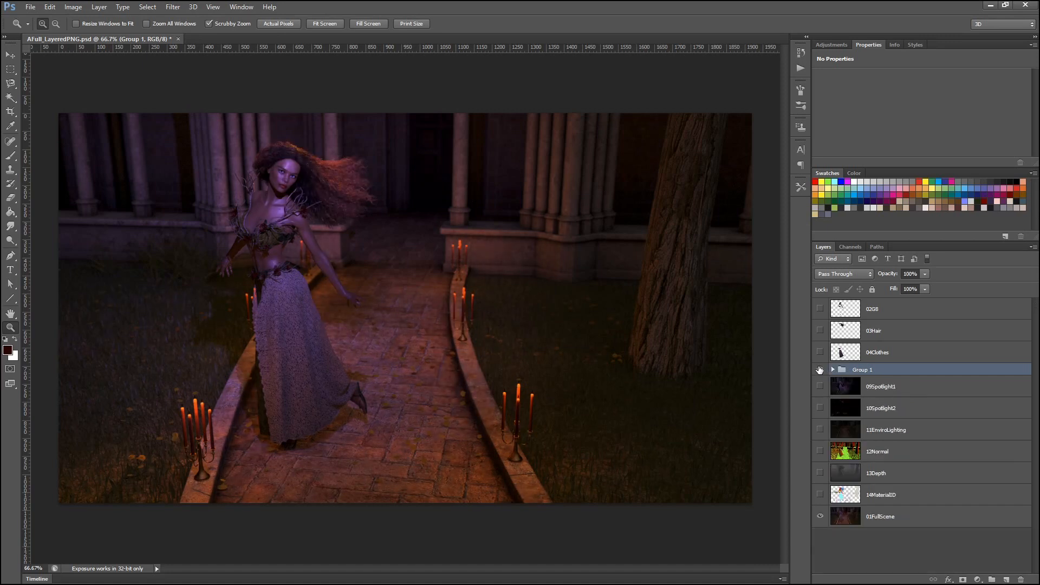
pyautogui.click(820, 370)
pyautogui.click(820, 369)
# - Toggle the 08Emissive layer inside Group 1 to inspect its contribution, leave it shown and collapse the group
pyautogui.click(832, 369)
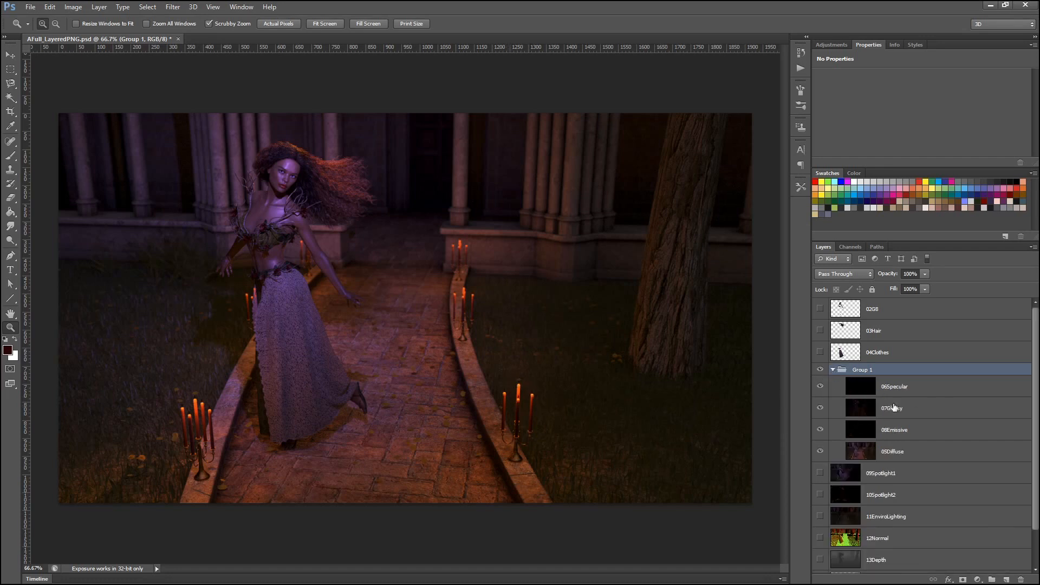
pyautogui.click(906, 435)
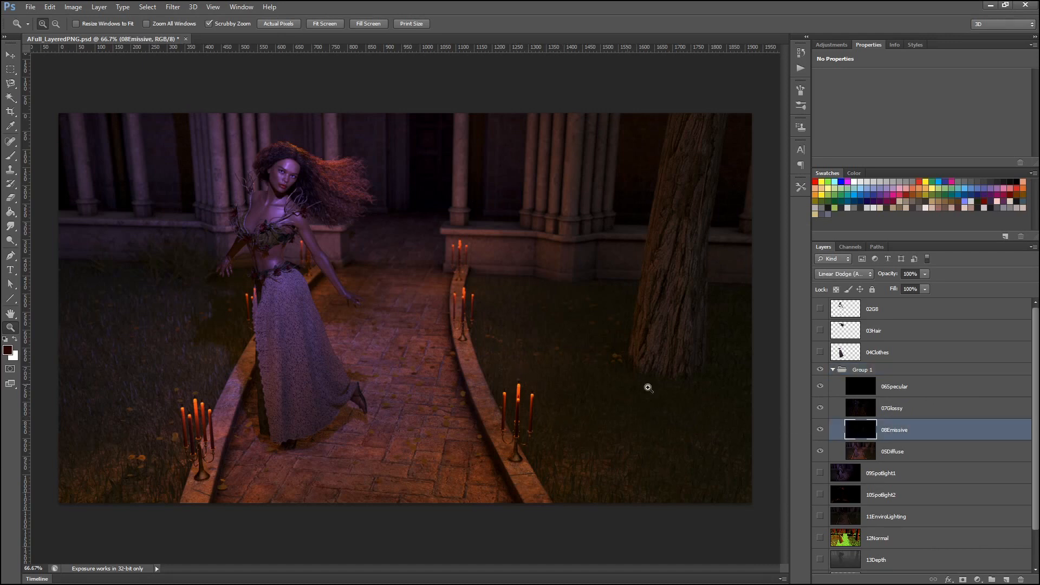
pyautogui.click(820, 430)
pyautogui.click(820, 430)
pyautogui.click(834, 371)
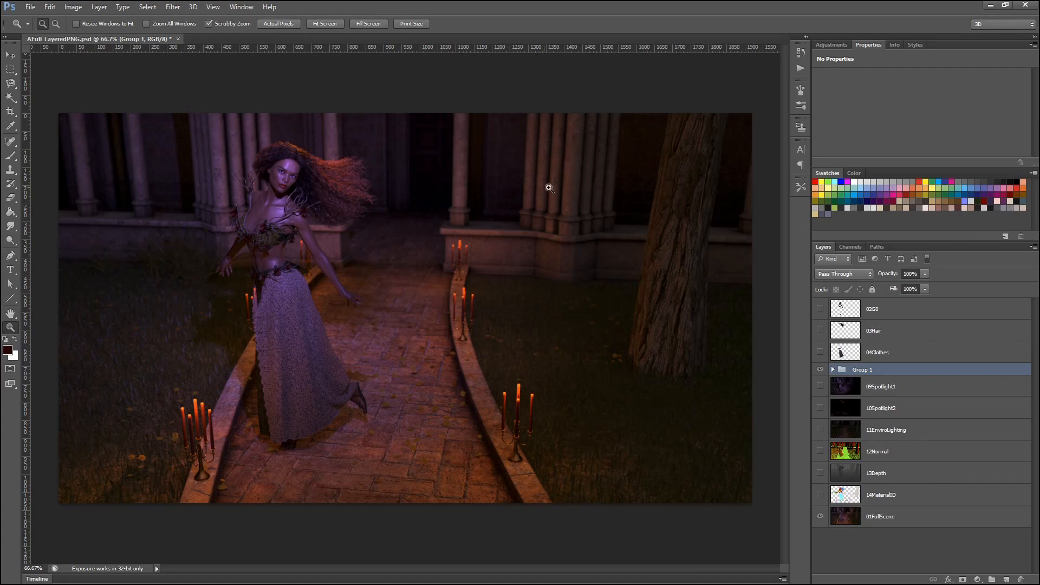
pyautogui.click(801, 66)
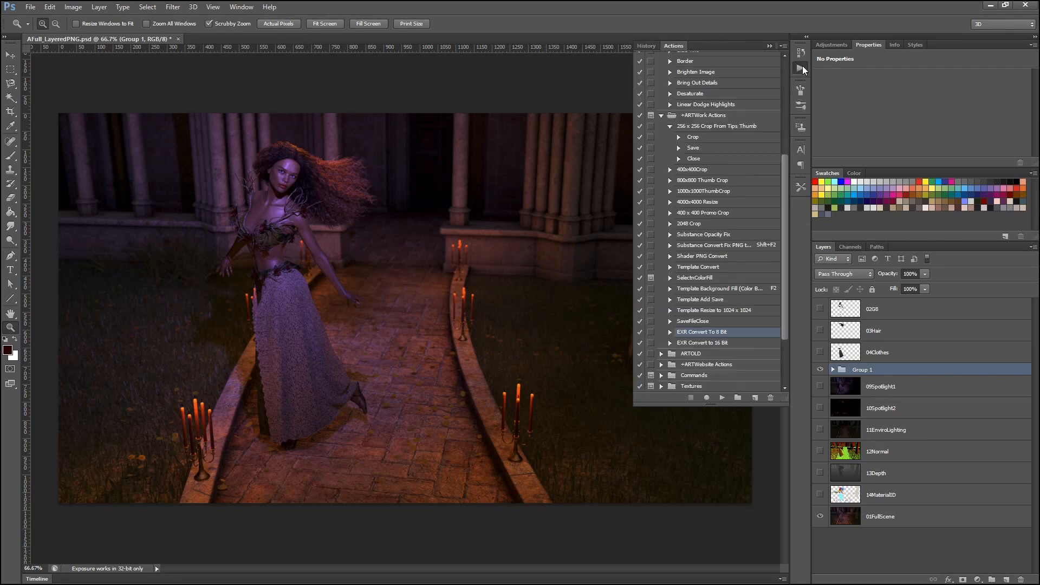
pyautogui.click(768, 46)
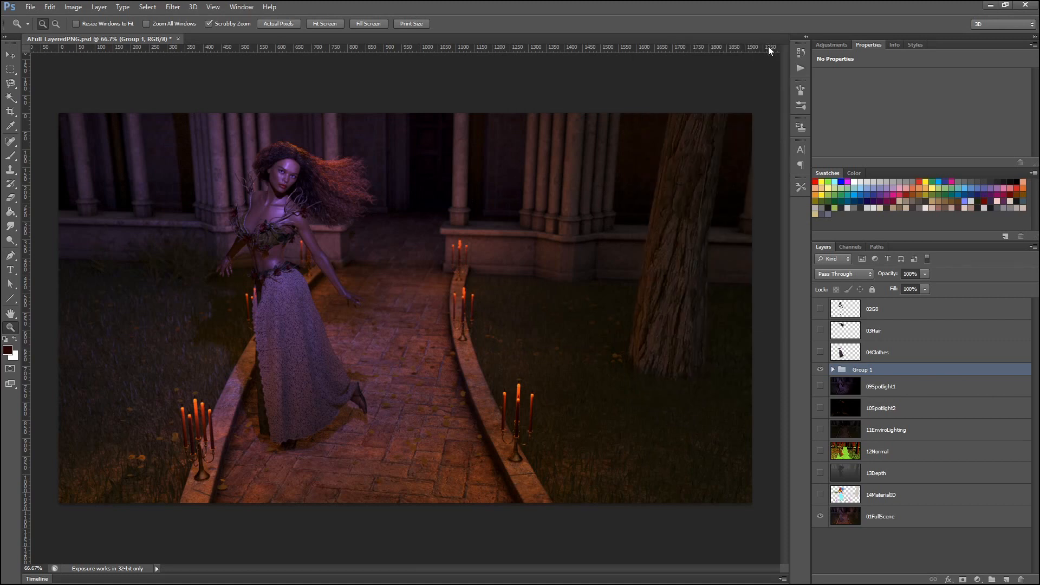
# - Isolate 08Emissive in Group 1 by hiding 06Specular, 07Glossy and 05Diffuse, and set its blend mode to Normal
pyautogui.click(833, 370)
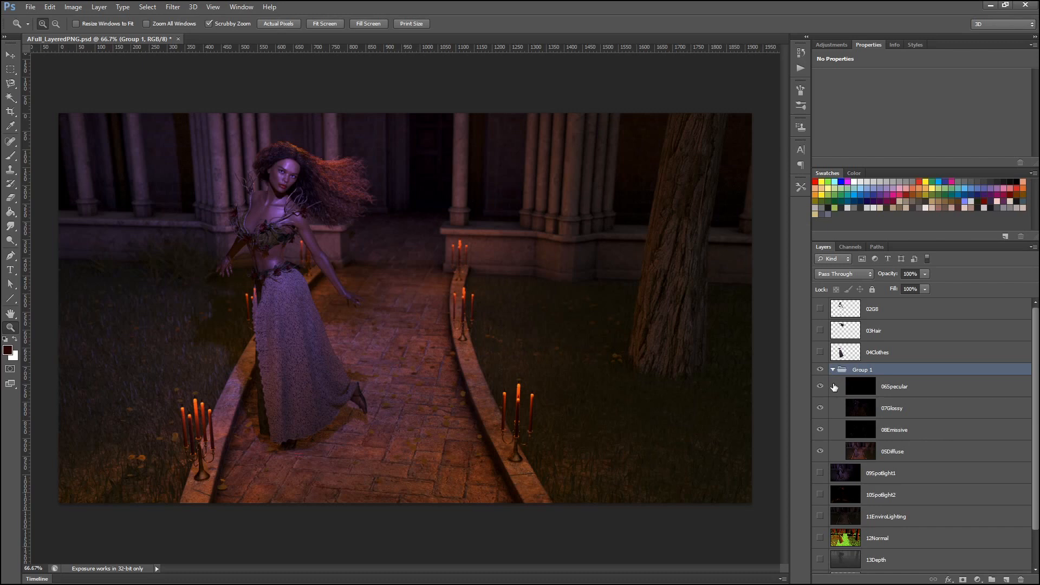
pyautogui.click(886, 432)
pyautogui.moveTo(820, 386); pyautogui.dragTo(820, 408)
pyautogui.click(820, 430)
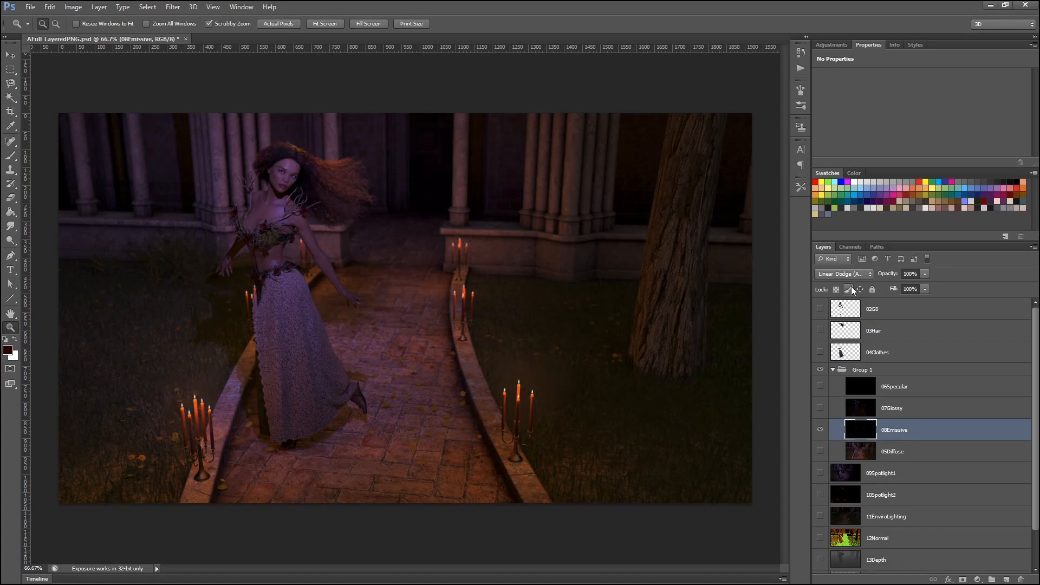
pyautogui.click(845, 274)
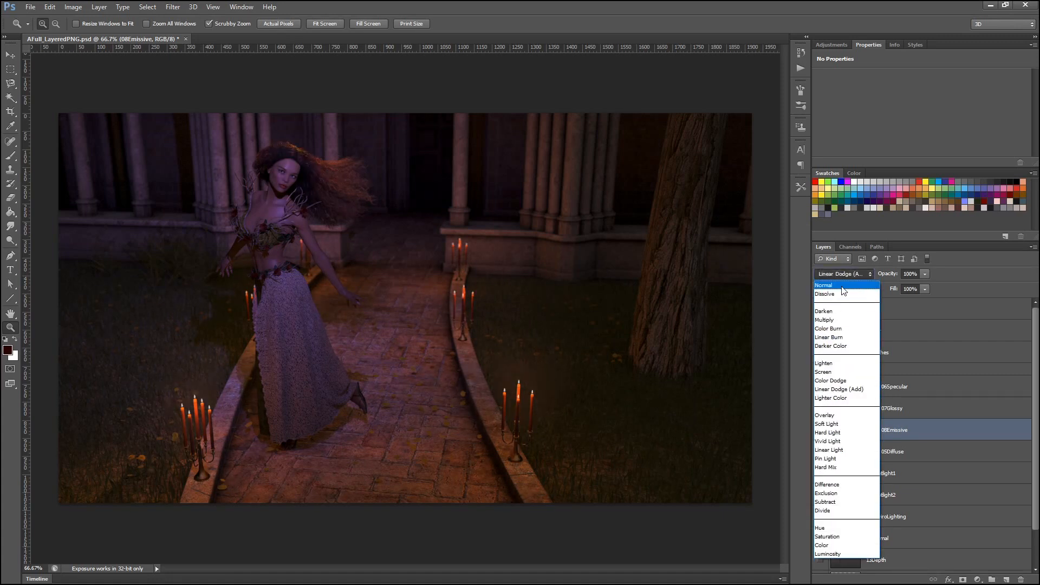
pyautogui.click(844, 291)
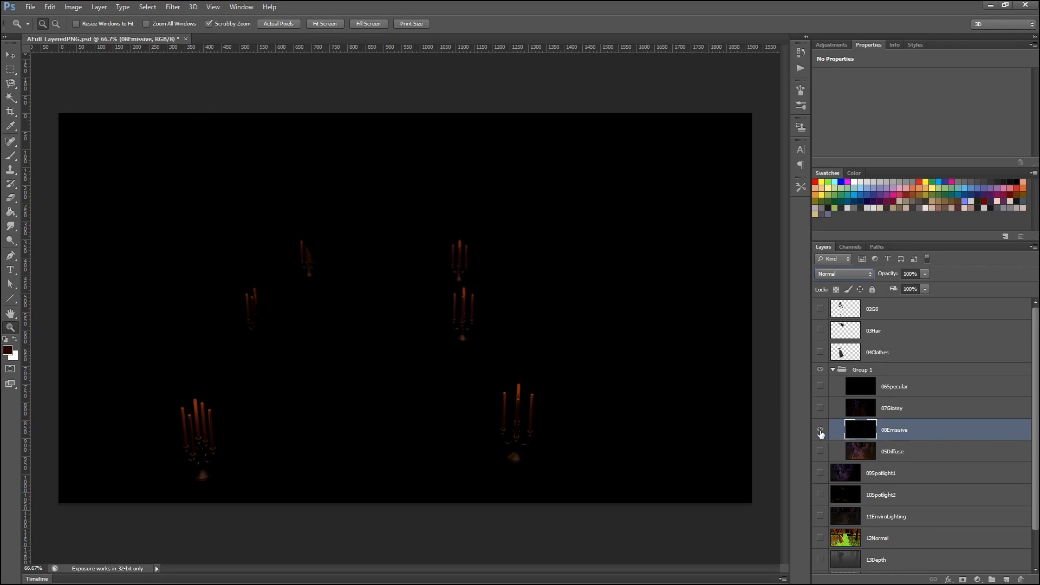
# - Show the 05Diffuse, 07Glossy and 06Specular layers in Group 1 again
pyautogui.click(819, 455)
pyautogui.click(821, 410)
pyautogui.click(820, 386)
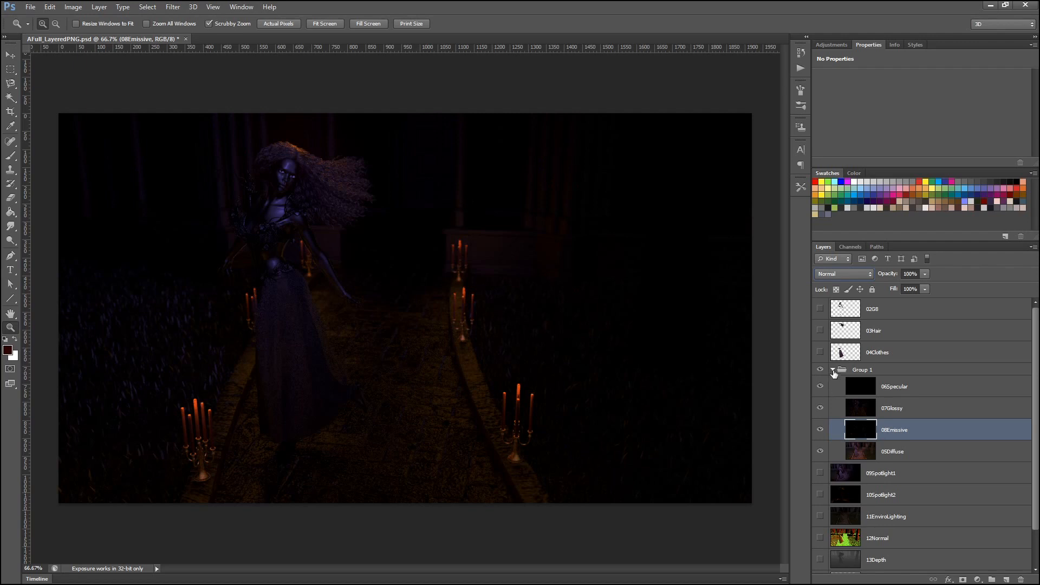
# - Check the blend modes of 07Glossy and 06Specular, then set 08Emissive back to Linear Dodge (Add)
pyautogui.click(909, 412)
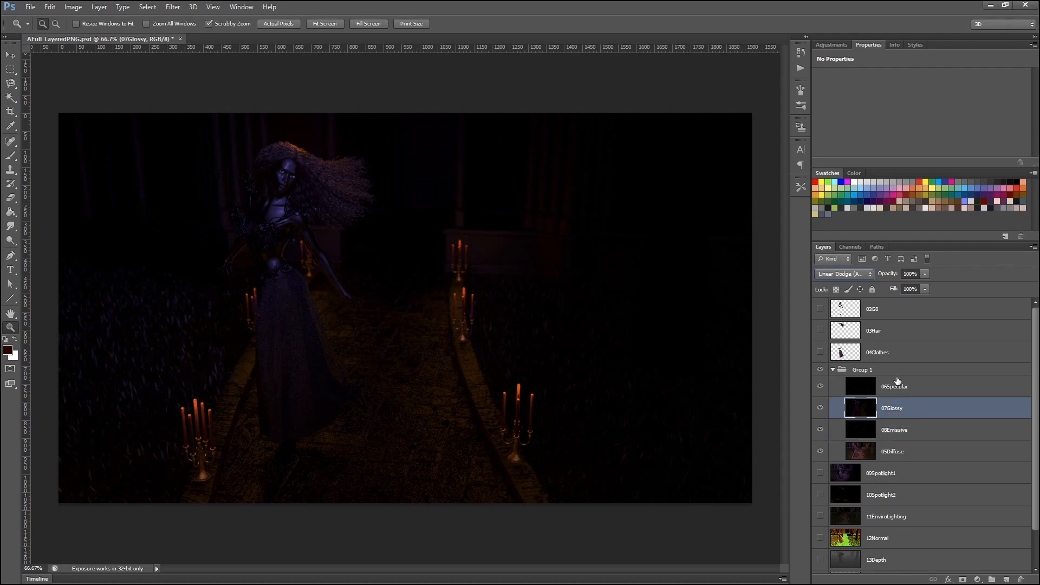
pyautogui.click(896, 386)
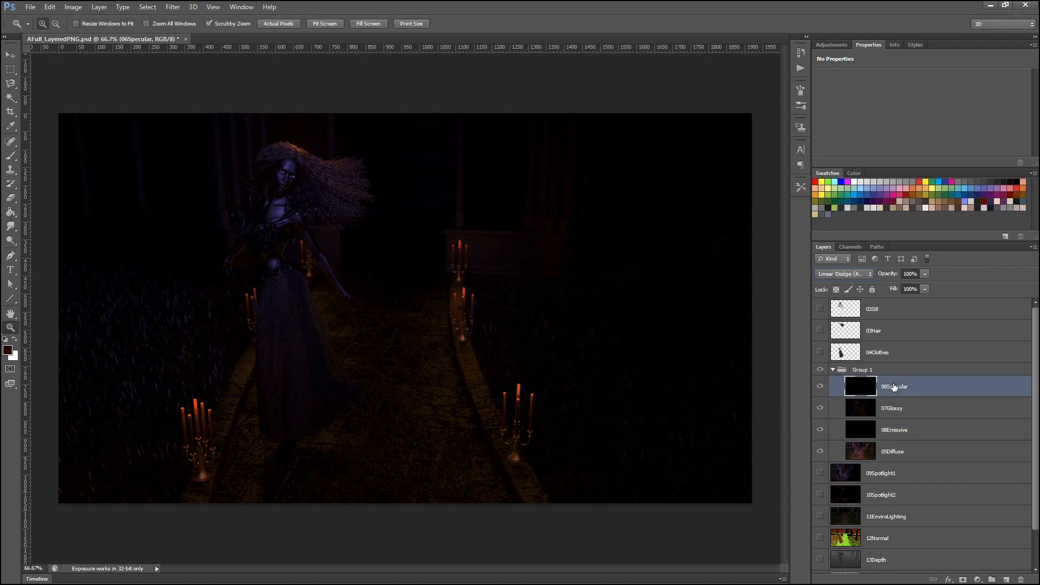
pyautogui.click(899, 429)
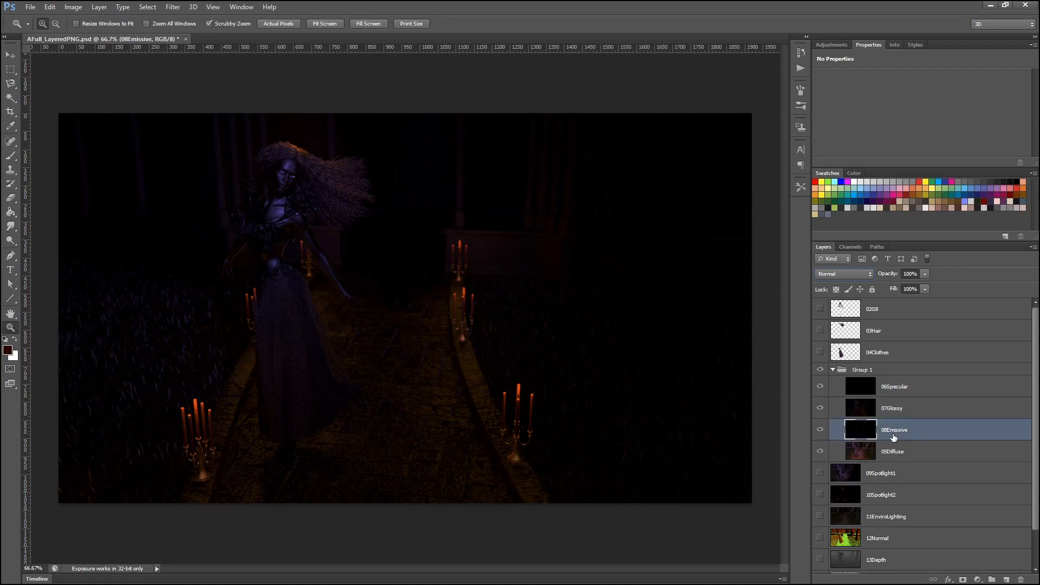
pyautogui.click(858, 272)
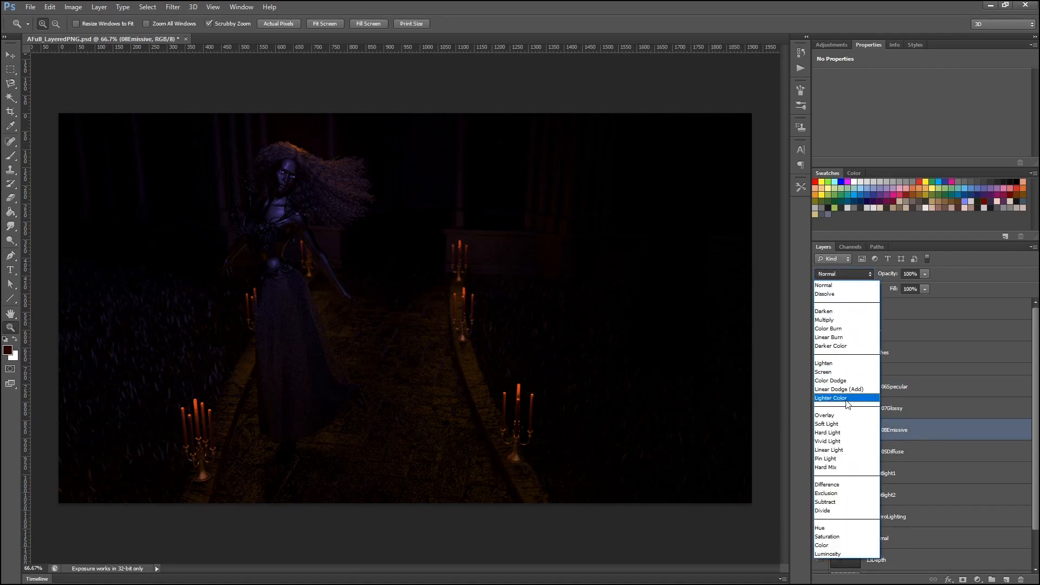
pyautogui.click(847, 389)
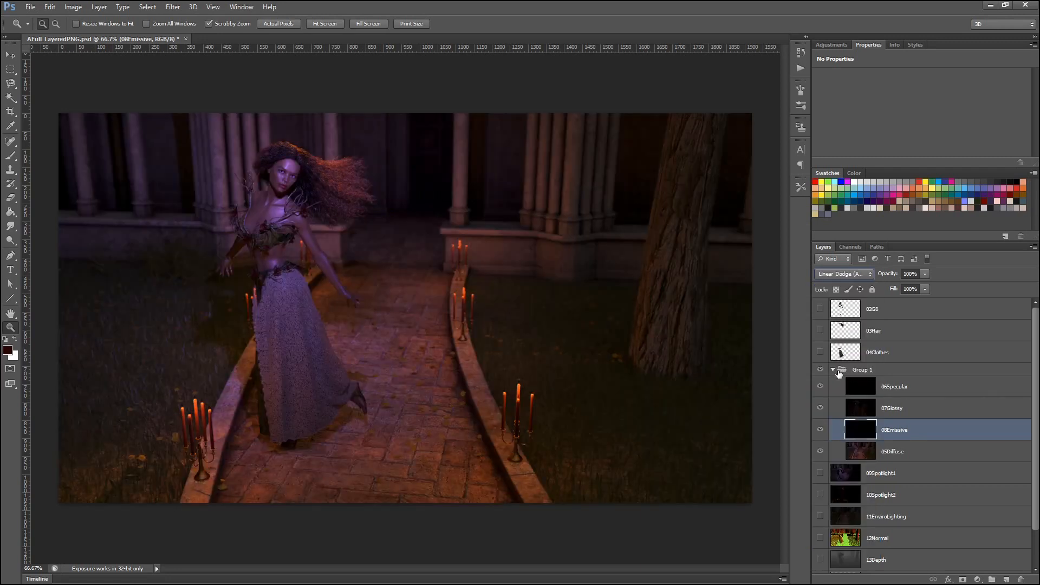
# - Move the 06Specular, 07Glossy, 08Emissive and 05Diffuse layers out of Group 1 to directly above it, and delete the empty group
pyautogui.click(907, 389)
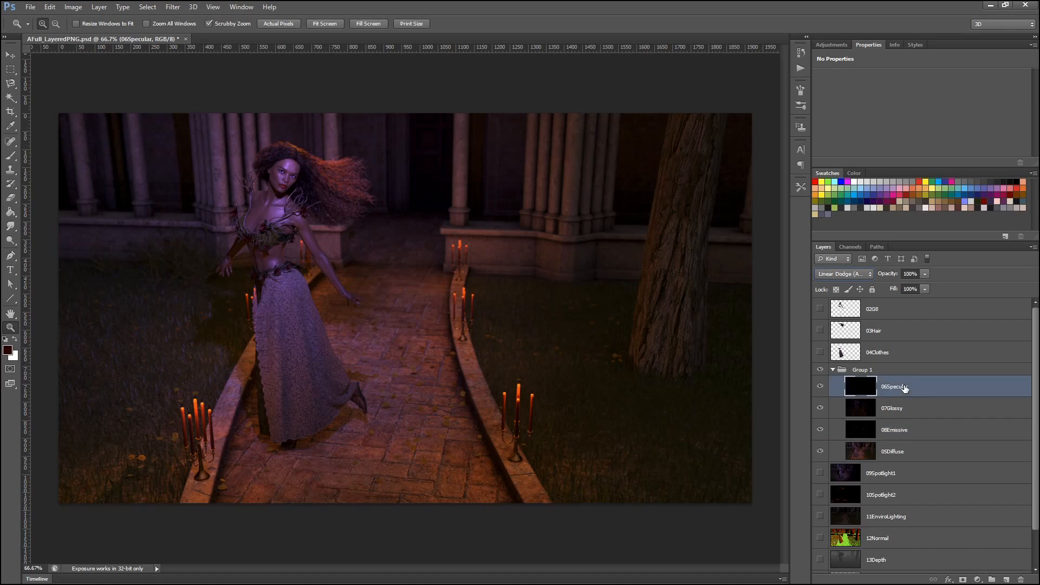
pyautogui.keyDown('shift'); pyautogui.click(893, 449); pyautogui.keyUp('shift')
pyautogui.moveTo(893, 382); pyautogui.dragTo(862, 365)
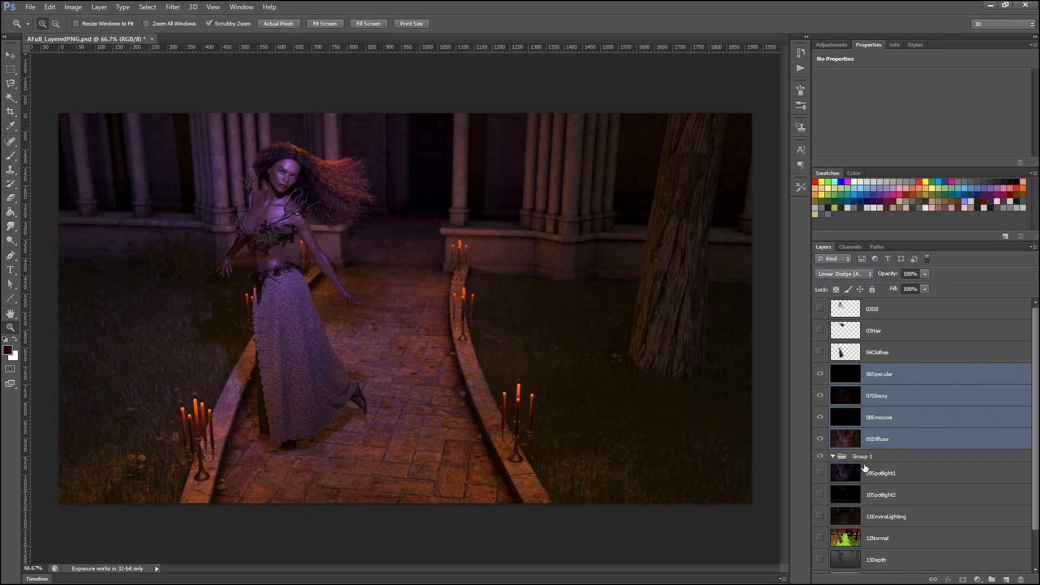
pyautogui.click(883, 458)
pyautogui.moveTo(916, 460); pyautogui.dragTo(1023, 579)
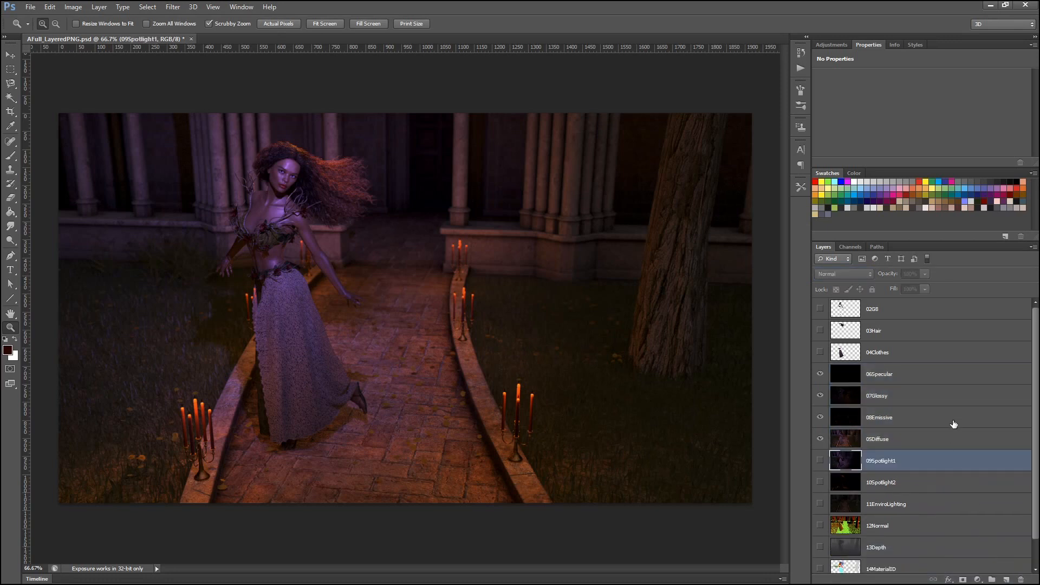
# - Hide the 05Diffuse, 08Emissive, 07Glossy and 06Specular layers, and select the 01FullScene layer
pyautogui.scroll(-1, 951, 442)
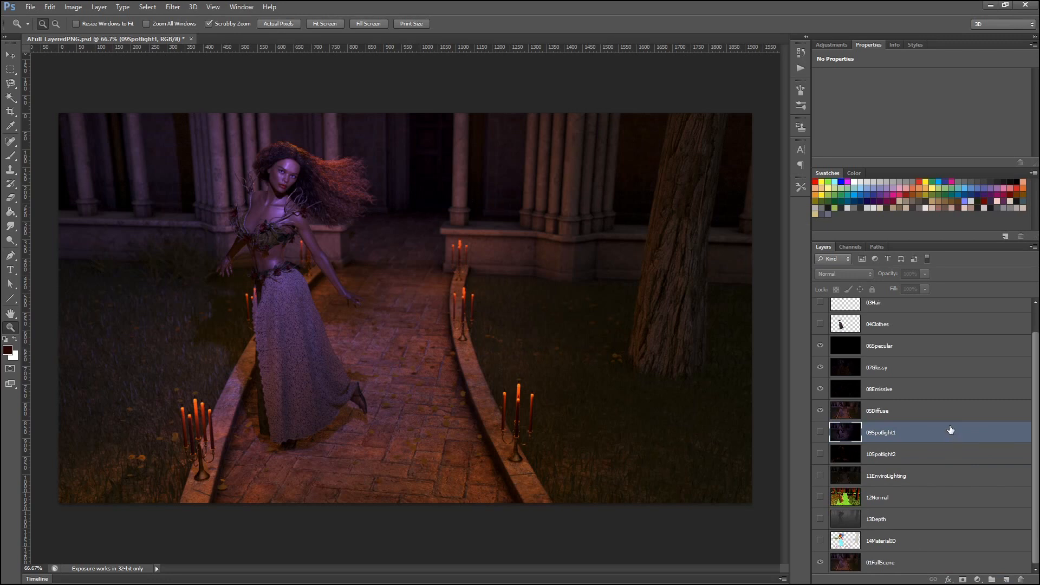
pyautogui.click(820, 411)
pyautogui.click(820, 389)
pyautogui.click(819, 368)
pyautogui.click(820, 345)
pyautogui.click(892, 563)
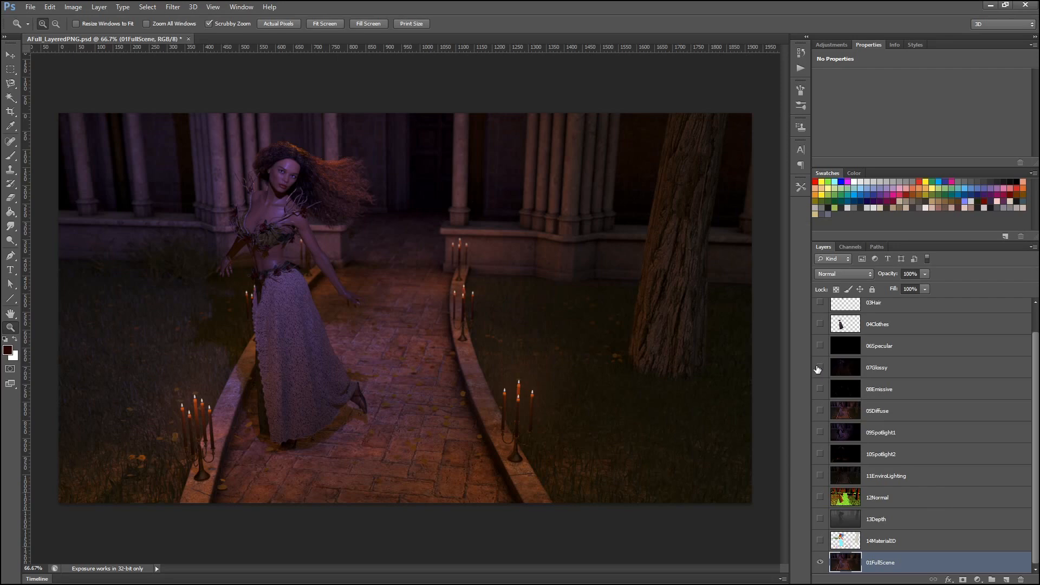
# - Inspect the figure's face and hair at 200% while toggling 07Glossy over 01FullScene, and leave 07Glossy hidden
pyautogui.click(262, 172)
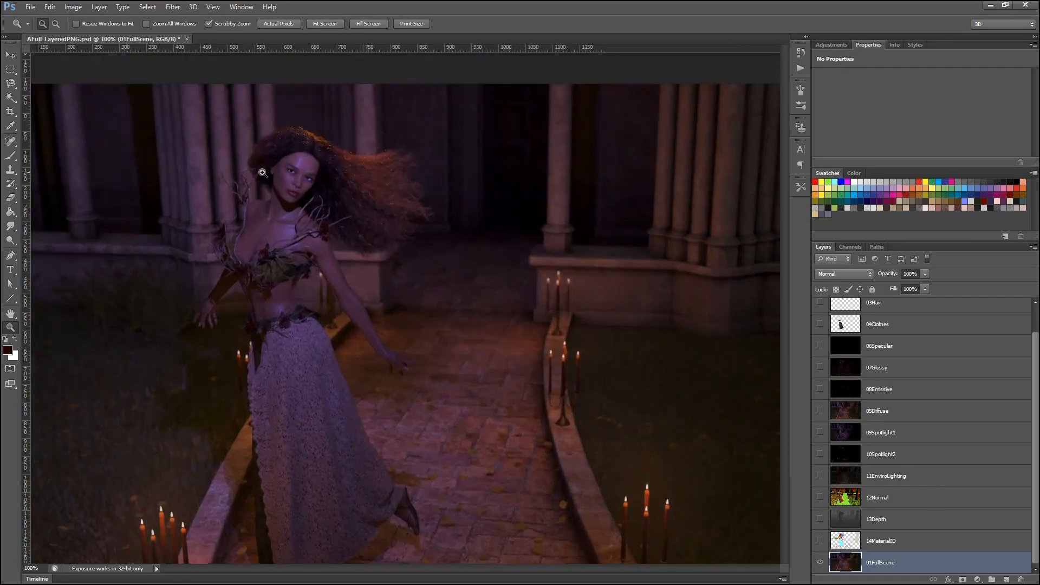
pyautogui.click(262, 172)
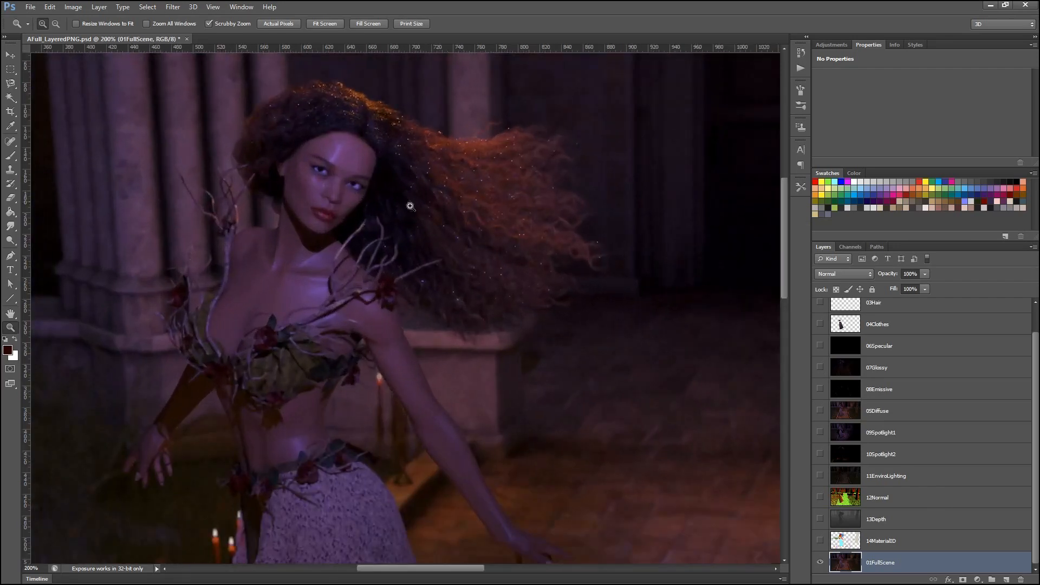
pyautogui.click(819, 369)
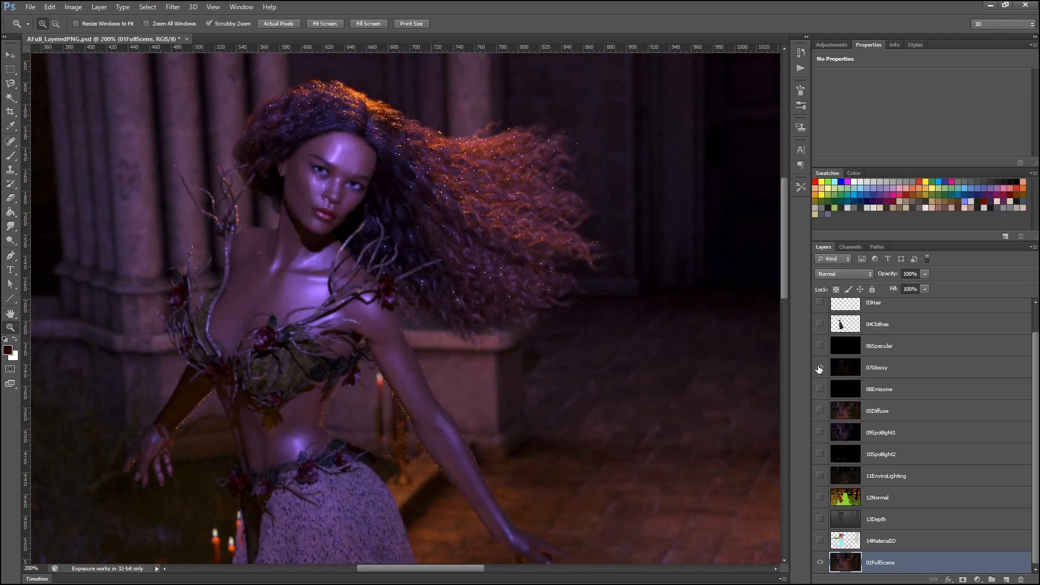
pyautogui.click(819, 369)
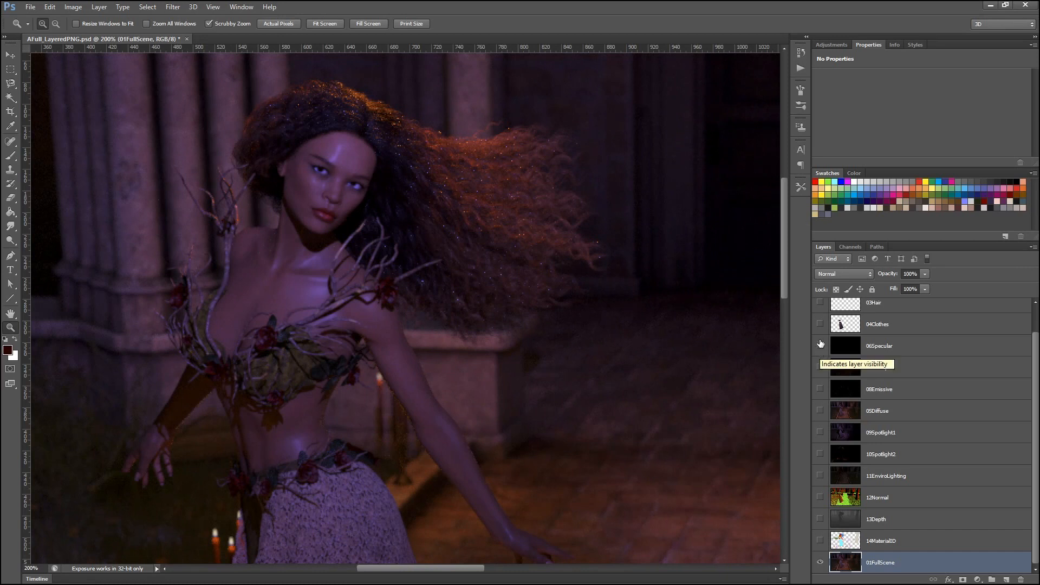
# - Toggle the 06Specular layer over 01FullScene several times to compare its effect on the figure, and leave it shown
pyautogui.click(820, 345)
pyautogui.click(820, 350)
pyautogui.click(821, 349)
pyautogui.click(820, 349)
pyautogui.click(821, 349)
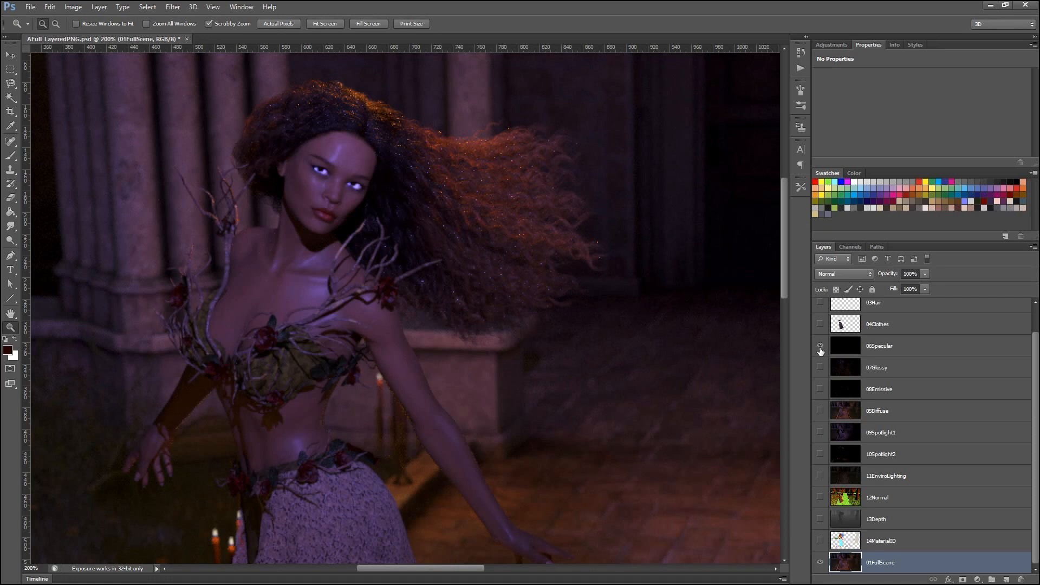
# - Lower the opacity of the 06Specular layer to soften its highlights on the figure
pyautogui.click(884, 351)
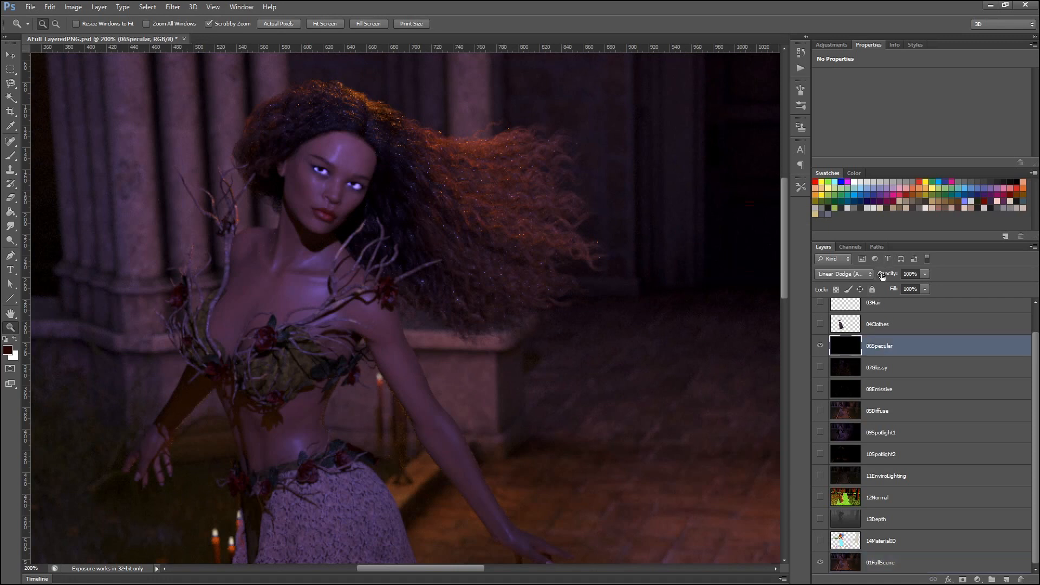
pyautogui.moveTo(884, 274); pyautogui.dragTo(851, 270)
# - Select the 07Glossy layer, toggle it over the full scene to compare its effect, and leave it shown
pyautogui.click(873, 372)
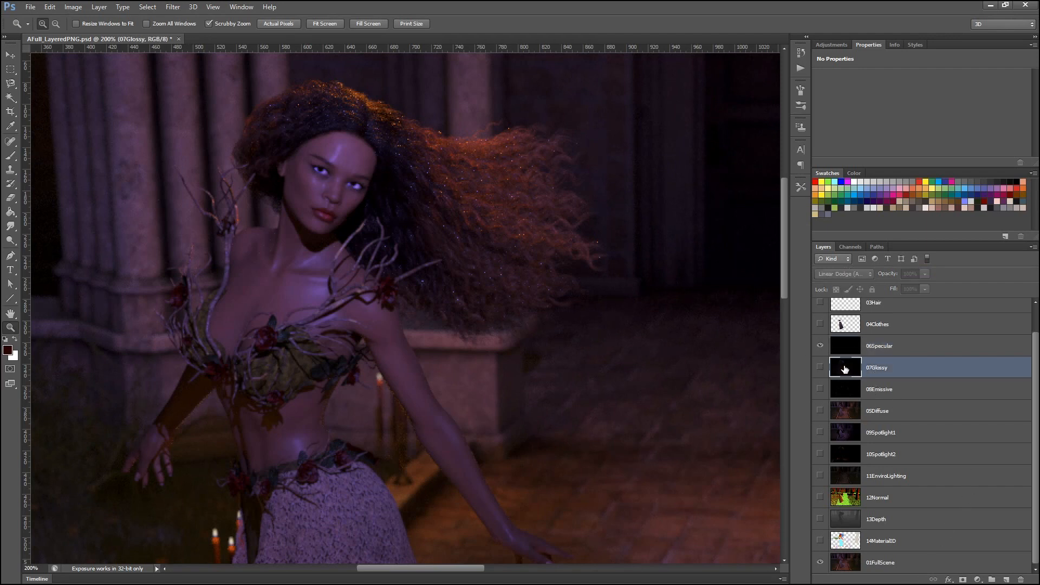
pyautogui.click(820, 367)
pyautogui.click(821, 367)
pyautogui.click(821, 367)
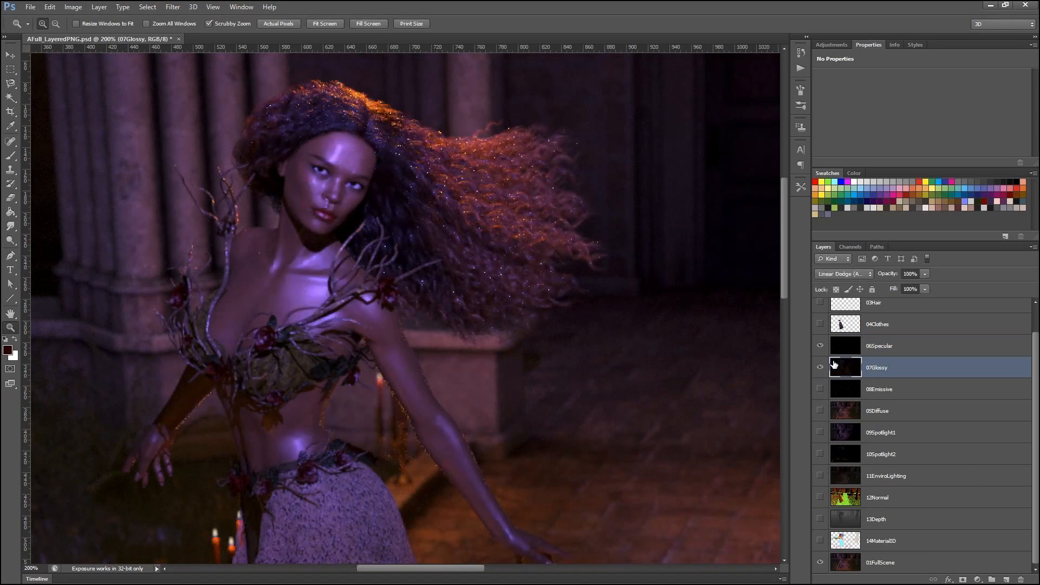
# - Lower the 07Glossy layer's opacity to 84% and check the highlights on the figure and the paving
pyautogui.moveTo(894, 277); pyautogui.dragTo(953, 276)
pyautogui.moveTo(954, 277); pyautogui.dragTo(856, 266)
pyautogui.scroll(-6, 667, 397)
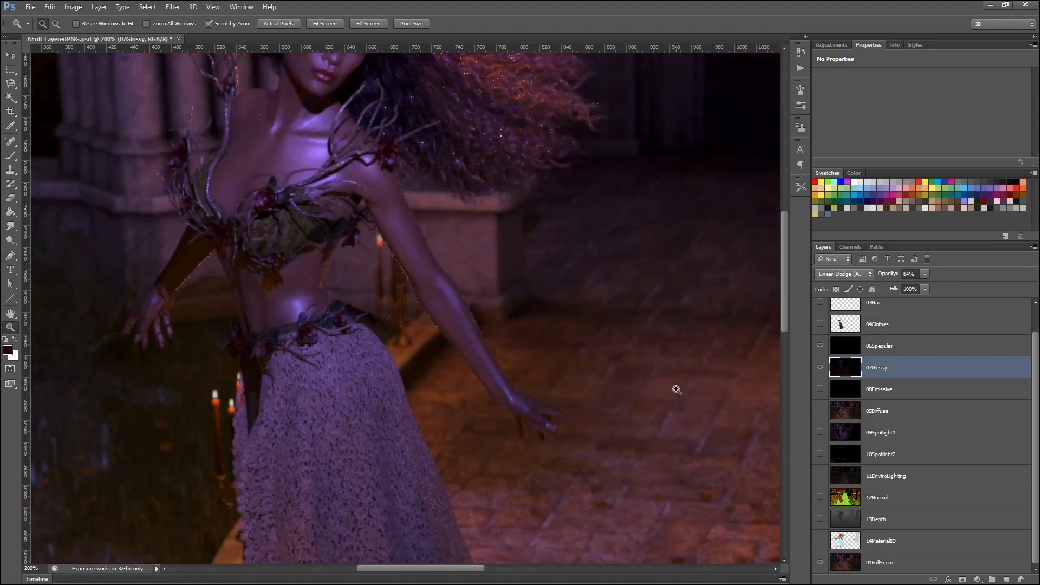
pyautogui.scroll(2, 673, 381)
pyautogui.scroll(7, 672, 377)
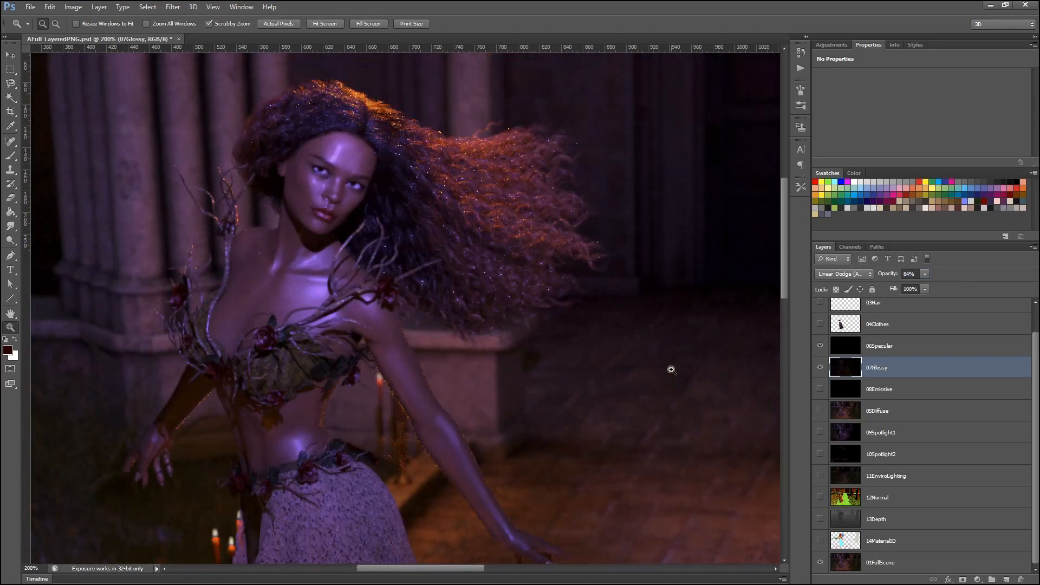
pyautogui.moveTo(787, 230)
pyautogui.mouseDown()
pyautogui.moveTo(782, 212)
pyautogui.moveTo(780, 242)
pyautogui.mouseUp()
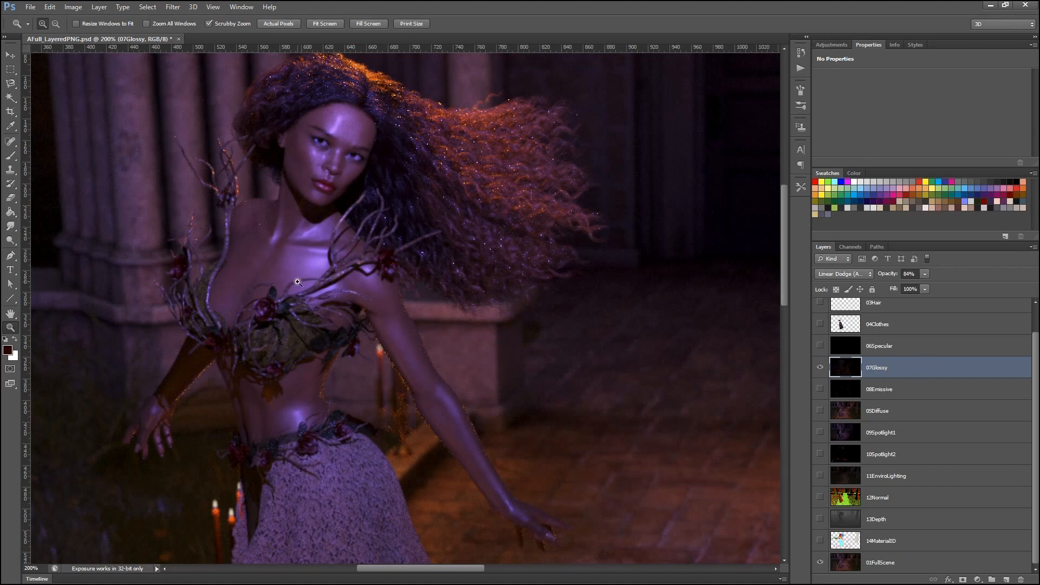
# - Add a Hue/Saturation adjustment layer clipped to 07Glossy, testing it unclipped before clipping it again
pyautogui.click(829, 45)
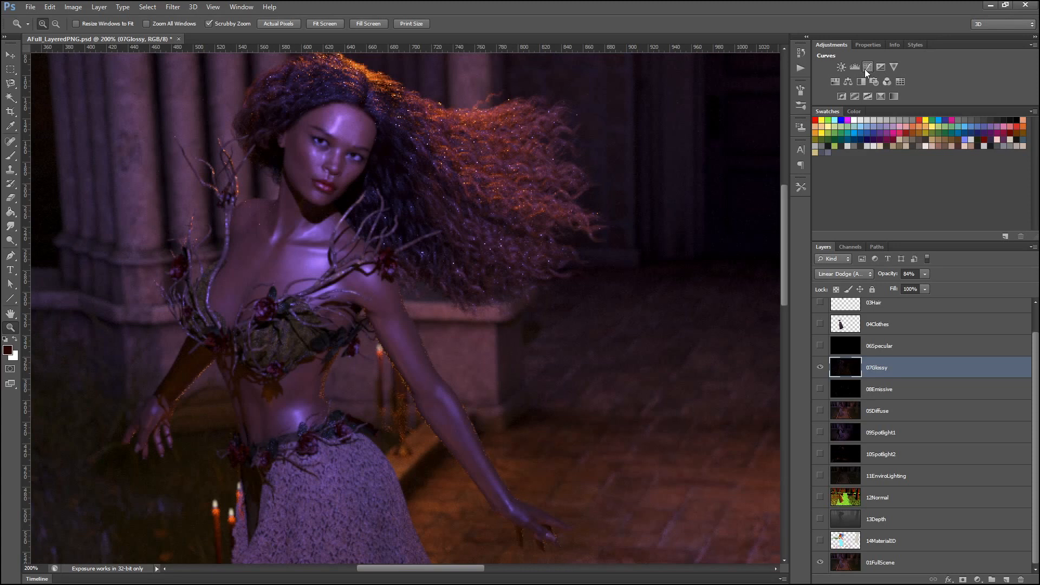
pyautogui.click(835, 82)
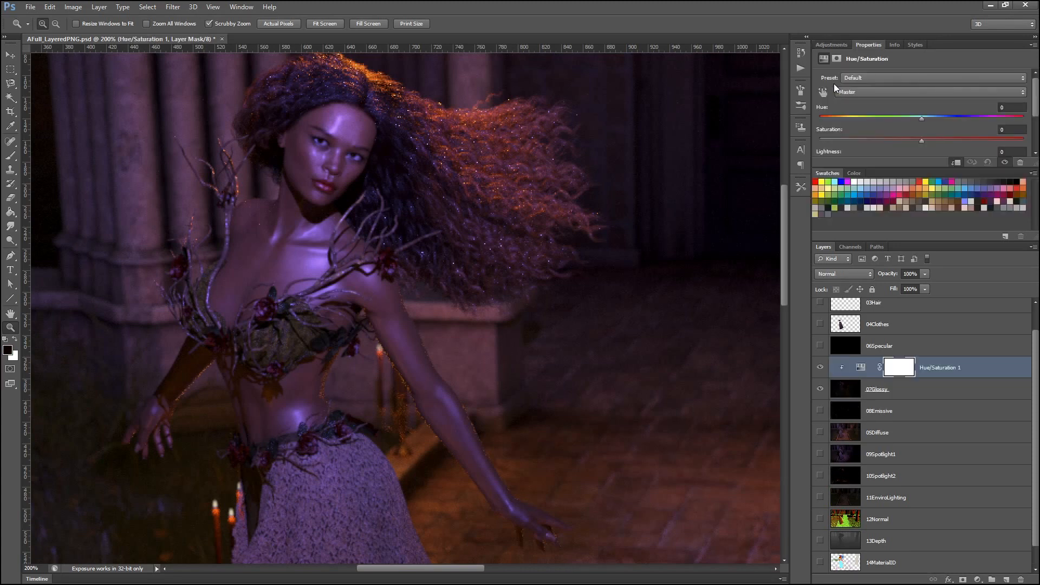
pyautogui.click(958, 164)
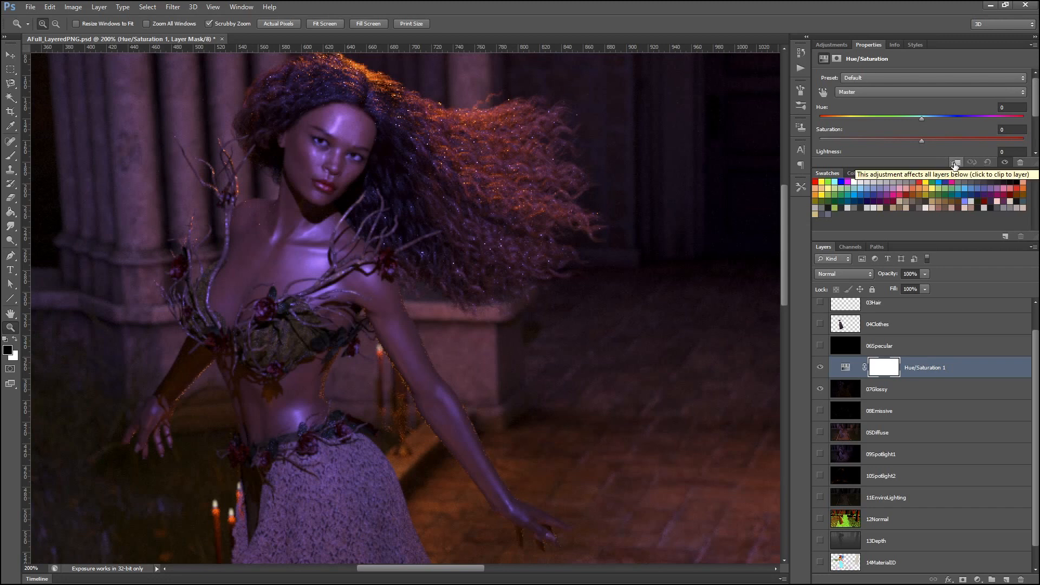
pyautogui.click(955, 163)
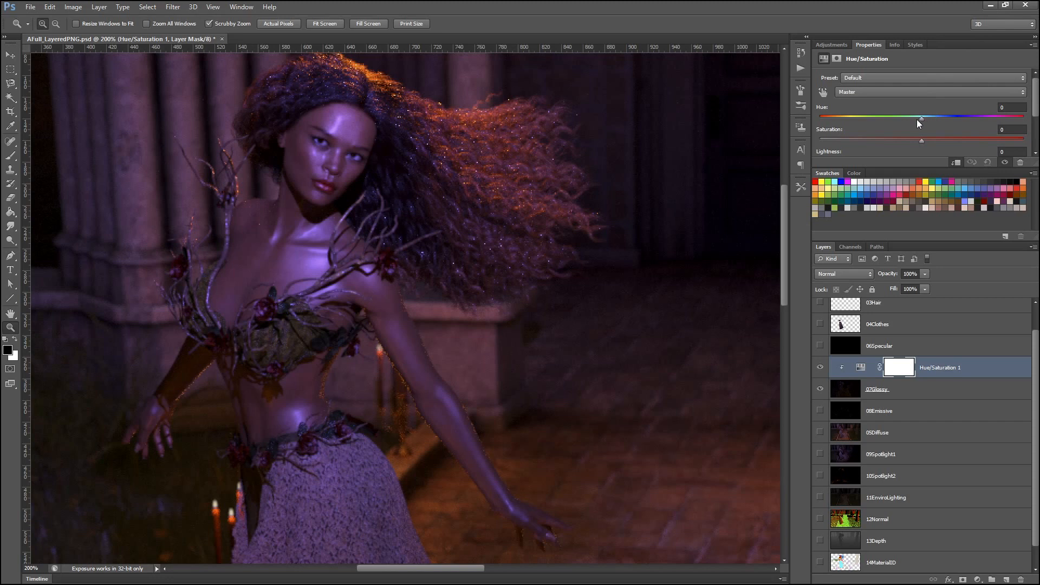
# - Set the adjustment's hue to +180 and toggle the adjustment to compare its effect on the whole image
pyautogui.moveTo(923, 119); pyautogui.dragTo(1033, 125)
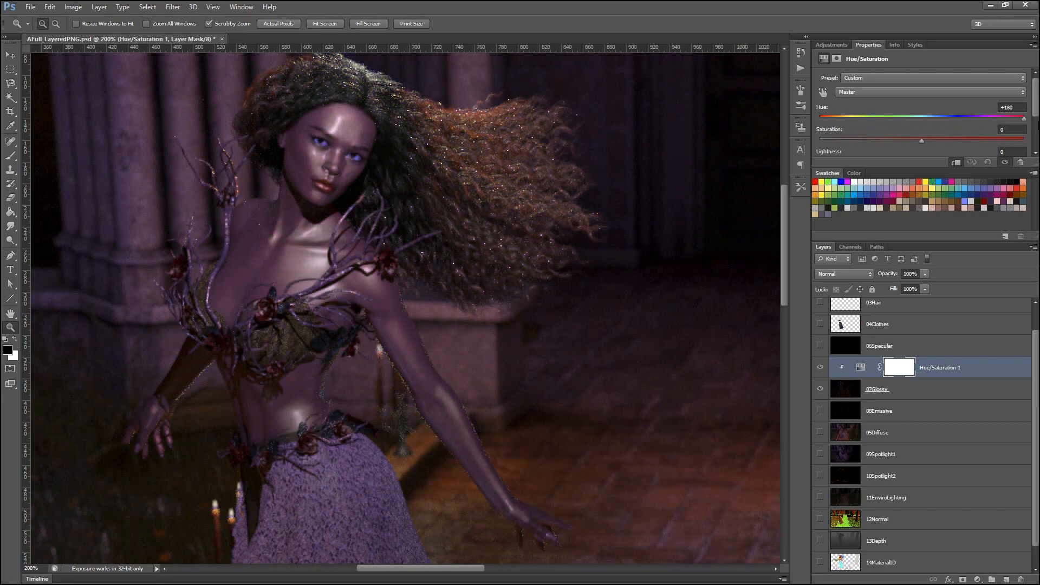
pyautogui.click(213, 7)
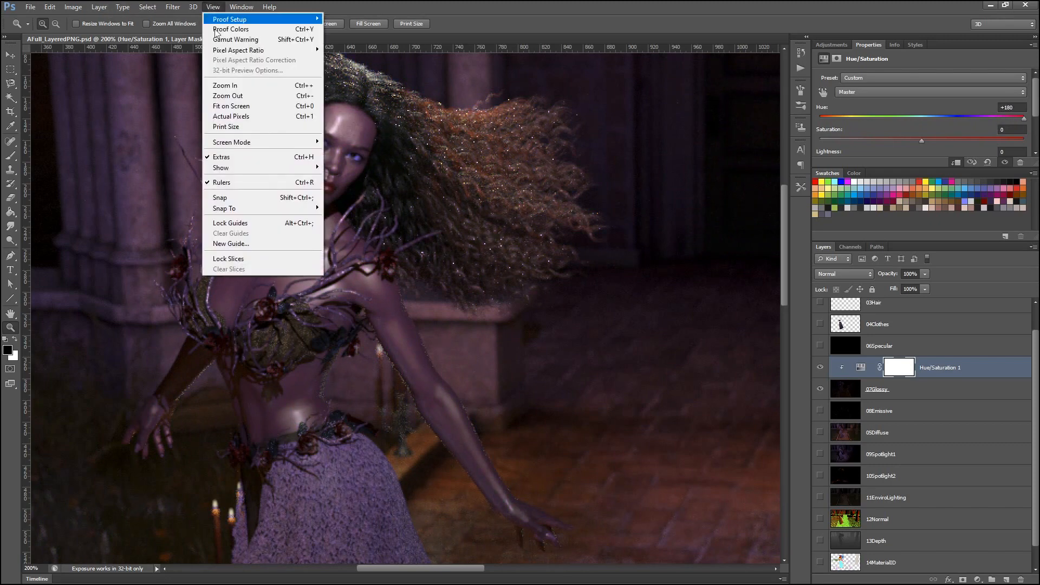
pyautogui.click(231, 106)
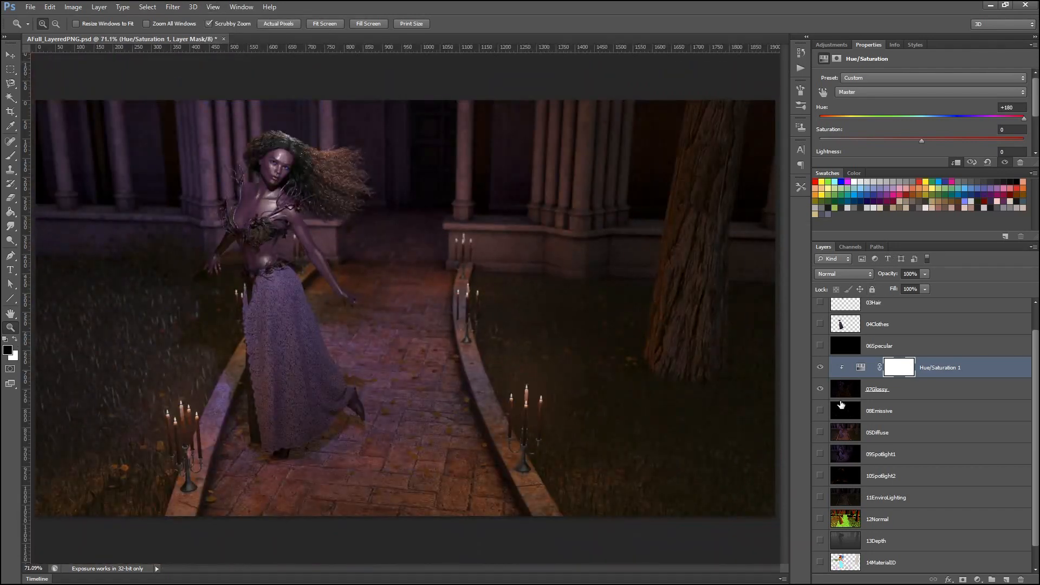
pyautogui.click(822, 368)
pyautogui.click(821, 367)
pyautogui.click(822, 368)
pyautogui.click(822, 368)
# - Try other hues for the glossy highlights, ending at +2, and set the saturation to -21
pyautogui.click(862, 368)
pyautogui.moveTo(1024, 121); pyautogui.dragTo(867, 114)
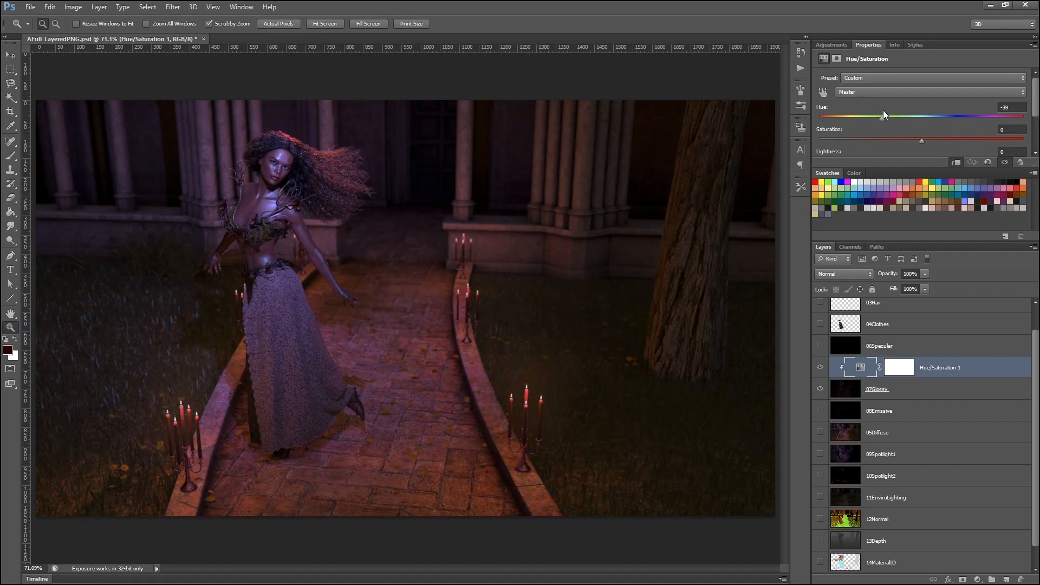
pyautogui.moveTo(895, 110); pyautogui.dragTo(937, 118)
pyautogui.moveTo(921, 142); pyautogui.dragTo(902, 132)
# - Vary the adjustment's lightness between -100 and nearly neutral, leaving it at about -20
pyautogui.scroll(-1, 922, 132)
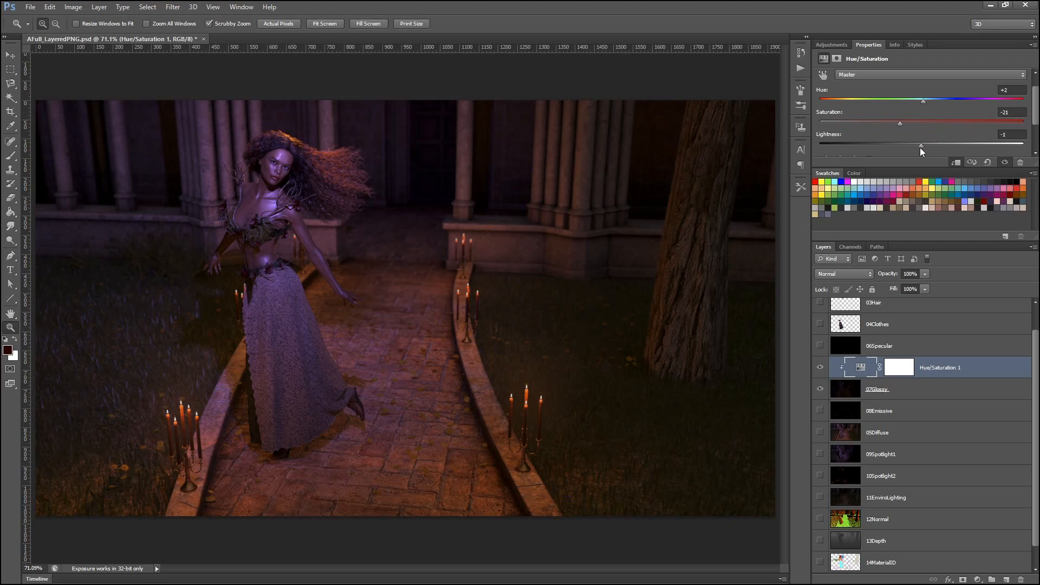
pyautogui.moveTo(890, 143); pyautogui.dragTo(817, 136)
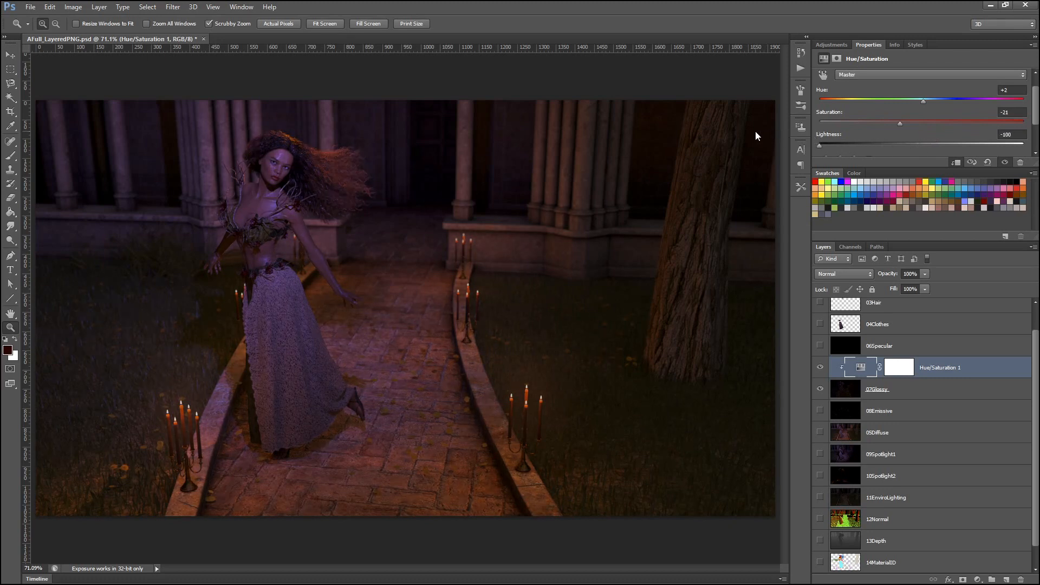
pyautogui.moveTo(820, 145); pyautogui.dragTo(920, 142)
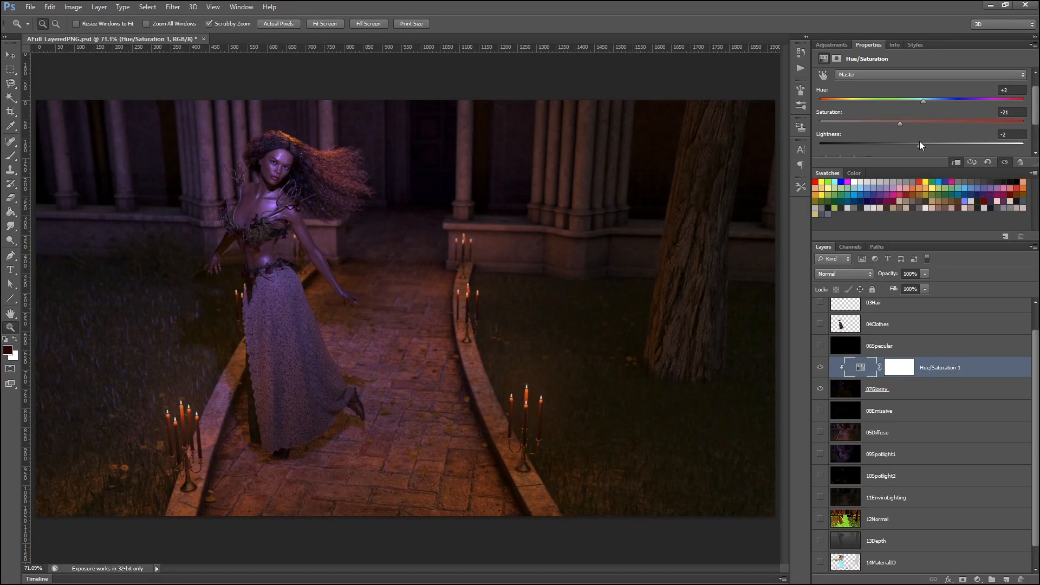
pyautogui.moveTo(919, 141)
pyautogui.mouseDown()
pyautogui.moveTo(868, 140)
pyautogui.moveTo(913, 142)
pyautogui.mouseUp()
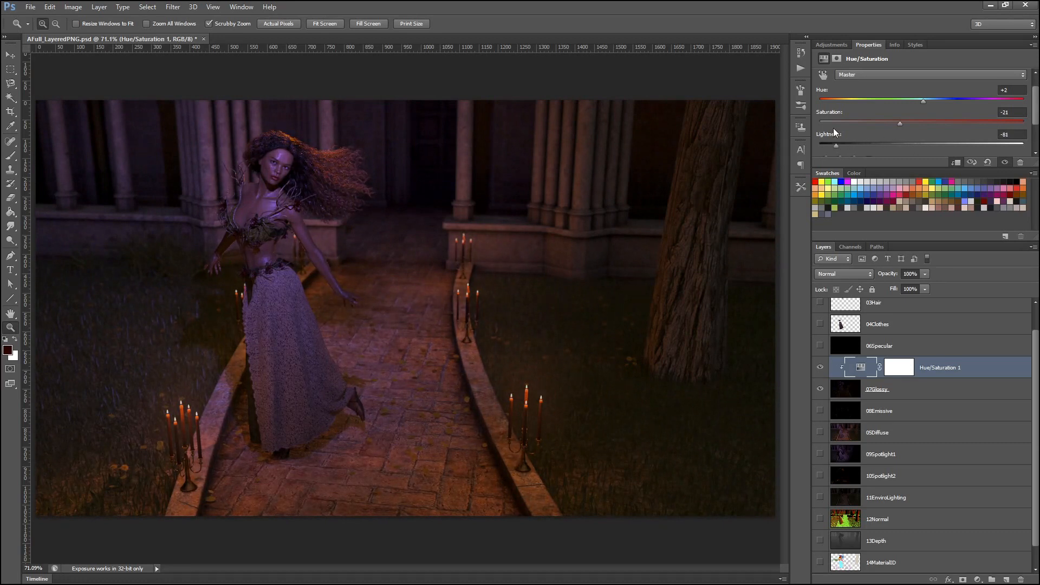
pyautogui.moveTo(821, 129); pyautogui.dragTo(907, 142)
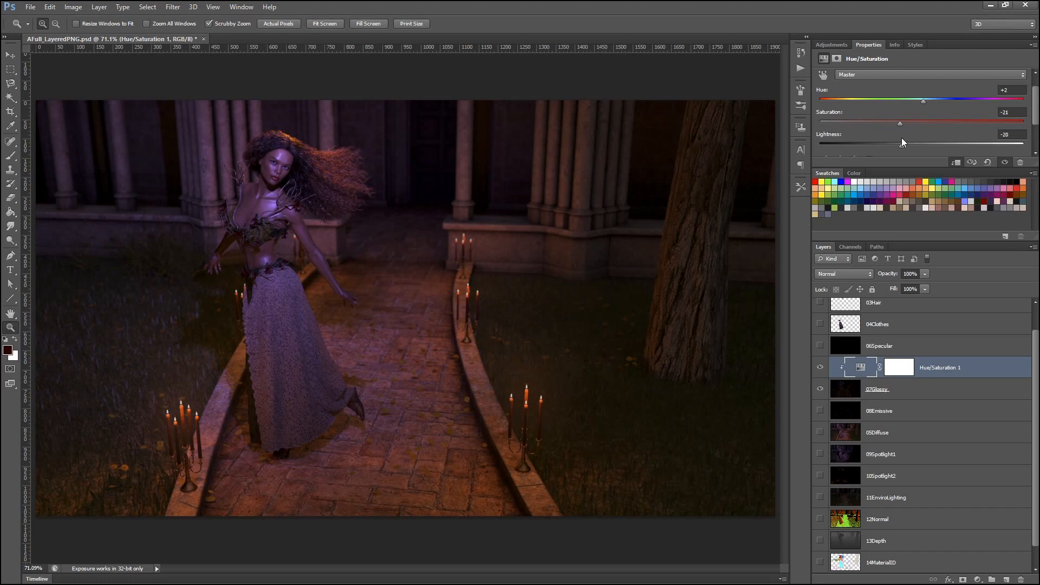
# - Try further hue shifts and a lower saturation on the glossy highlights, and delete the Hue/Saturation 1 layer
pyautogui.moveTo(924, 102); pyautogui.dragTo(909, 99)
pyautogui.moveTo(795, 93); pyautogui.dragTo(971, 117)
pyautogui.moveTo(1006, 101); pyautogui.dragTo(977, 108)
pyautogui.moveTo(900, 123); pyautogui.dragTo(846, 112)
pyautogui.click(1021, 580)
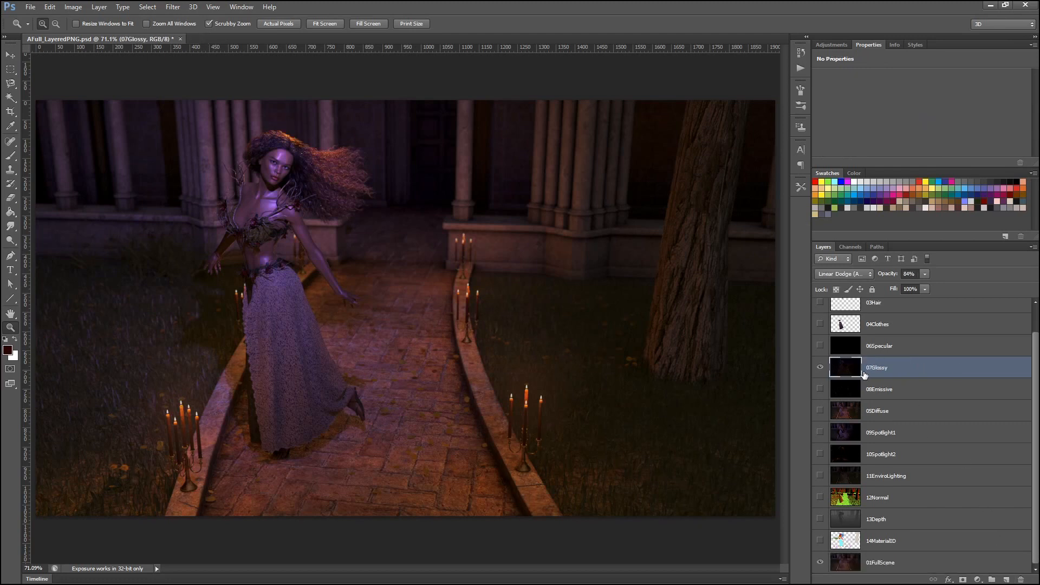
# - Set the 07Glossy layer's opacity to 48%, comparing the image with the layer hidden and shown
pyautogui.click(820, 367)
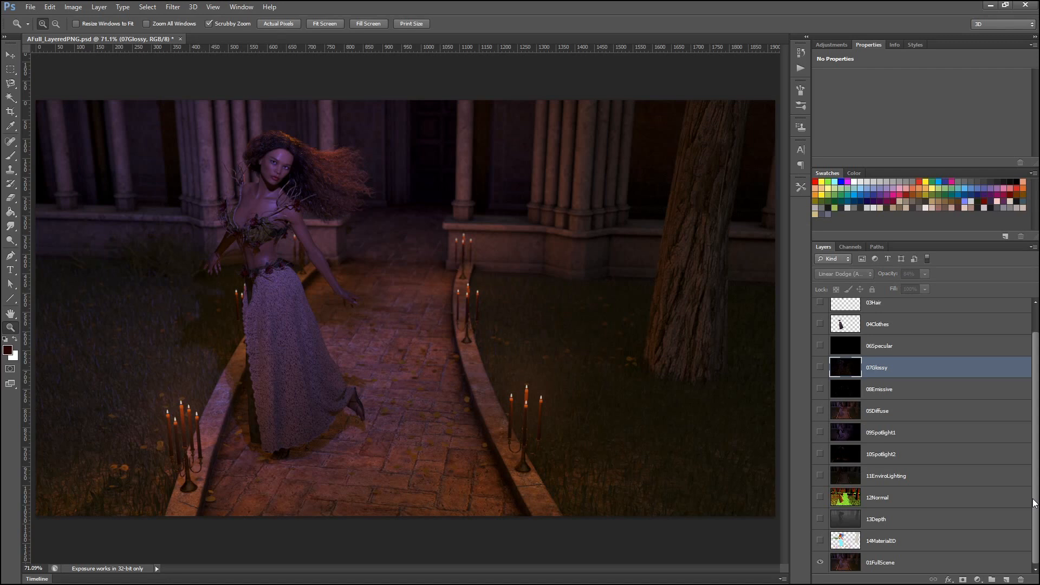
pyautogui.click(821, 369)
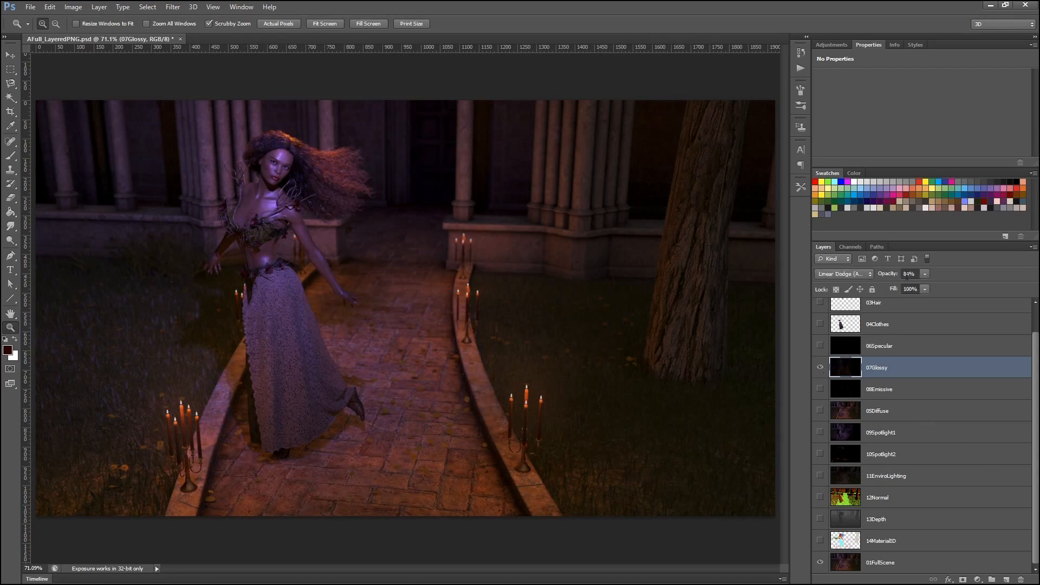
pyautogui.moveTo(889, 276); pyautogui.dragTo(870, 266)
pyautogui.click(820, 368)
pyautogui.click(821, 368)
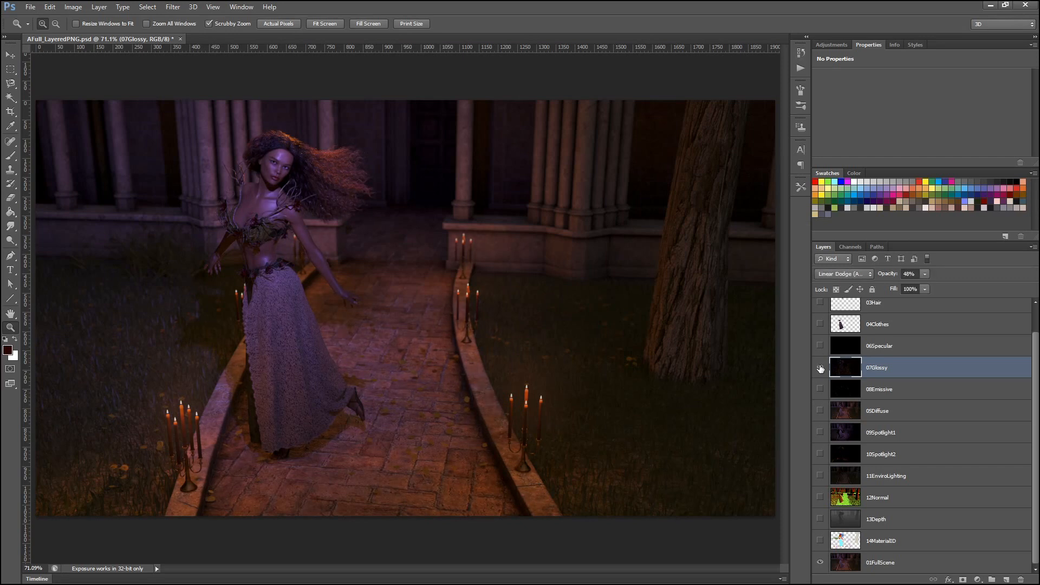
# - Toggle the 07Glossy layer's visibility to compare the render with and without it
pyautogui.click(820, 368)
pyautogui.click(820, 368)
pyautogui.click(820, 368)
pyautogui.click(821, 368)
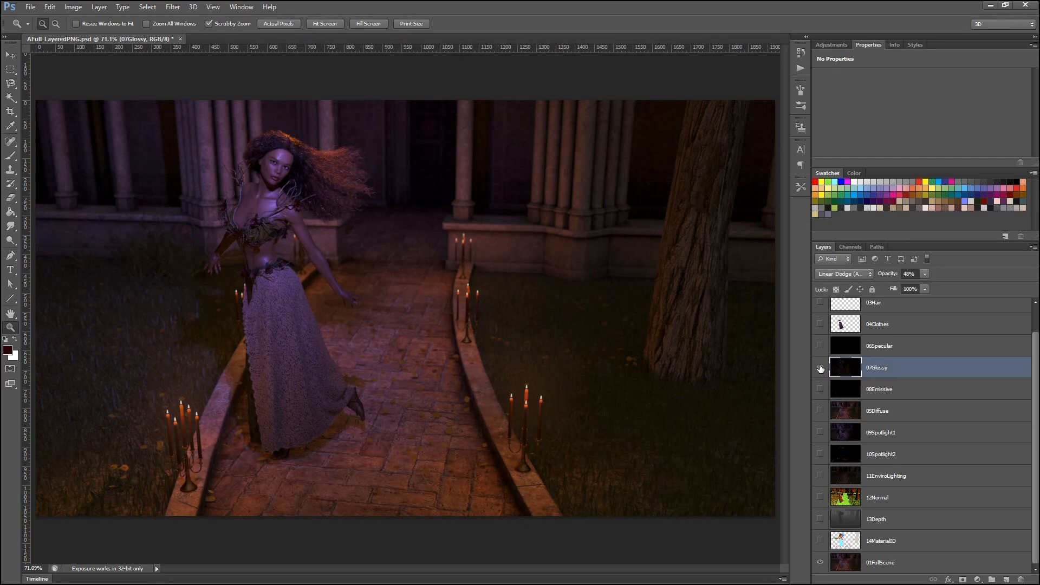
# - Examine the 07Glossy layer's effect on the grass, skirt and path at 200%, and fit the whole image back on screen
pyautogui.click(148, 312)
pyautogui.click(110, 351)
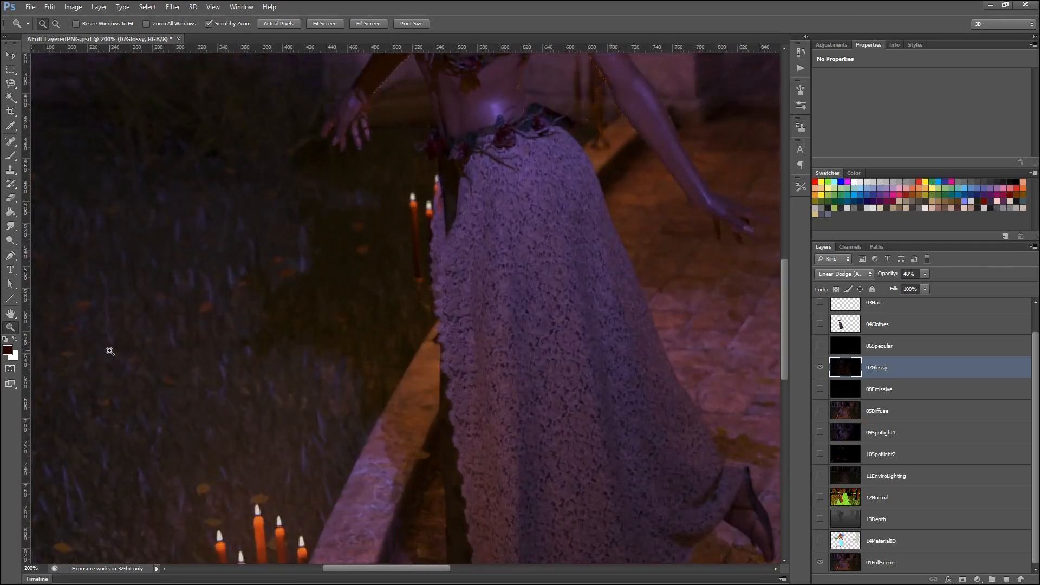
pyautogui.click(820, 367)
pyautogui.click(819, 368)
pyautogui.scroll(-5, 562, 311)
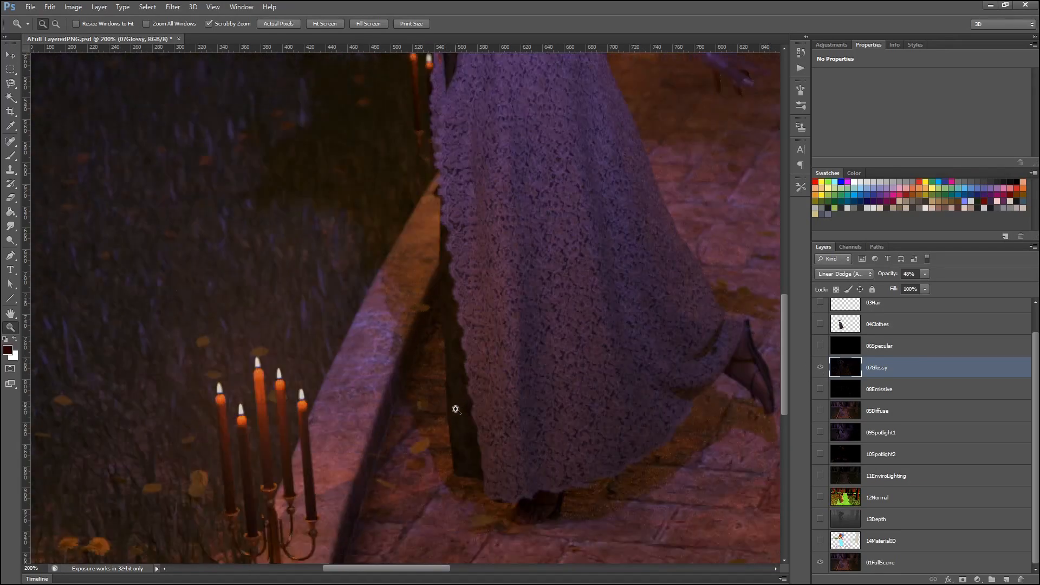
pyautogui.scroll(-3, 457, 405)
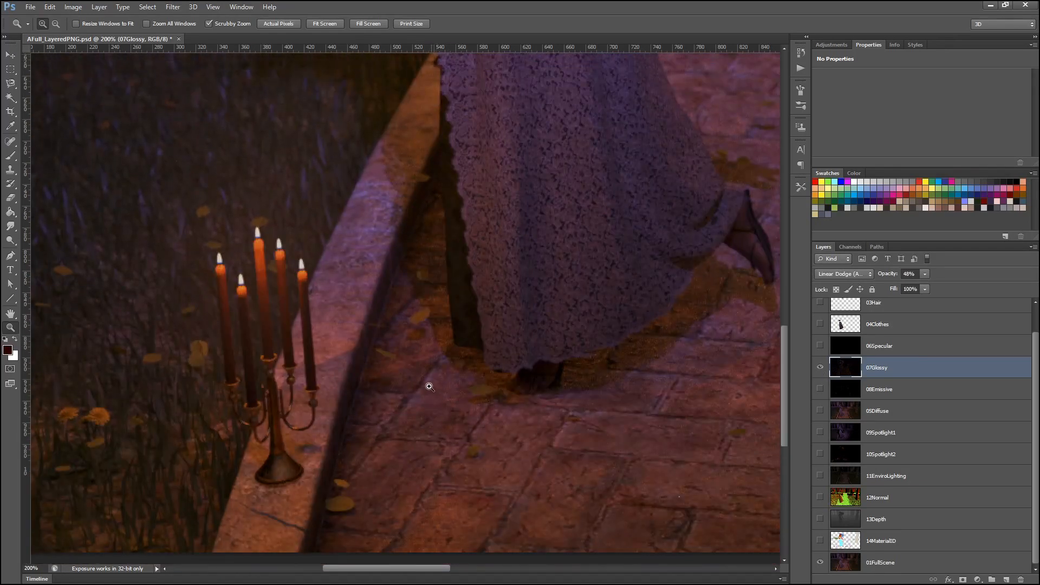
pyautogui.scroll(2, 432, 390)
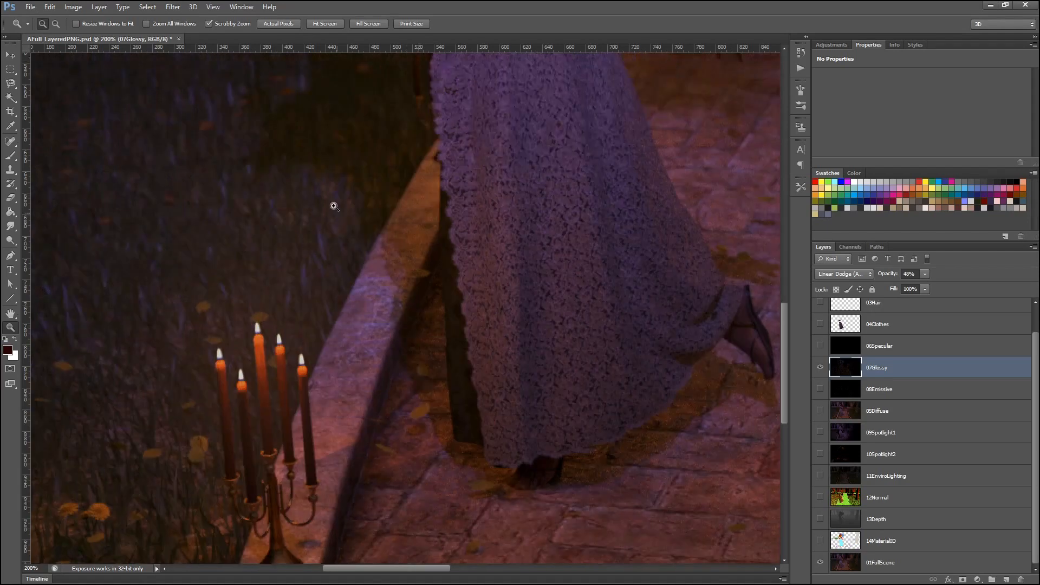
pyautogui.click(213, 7)
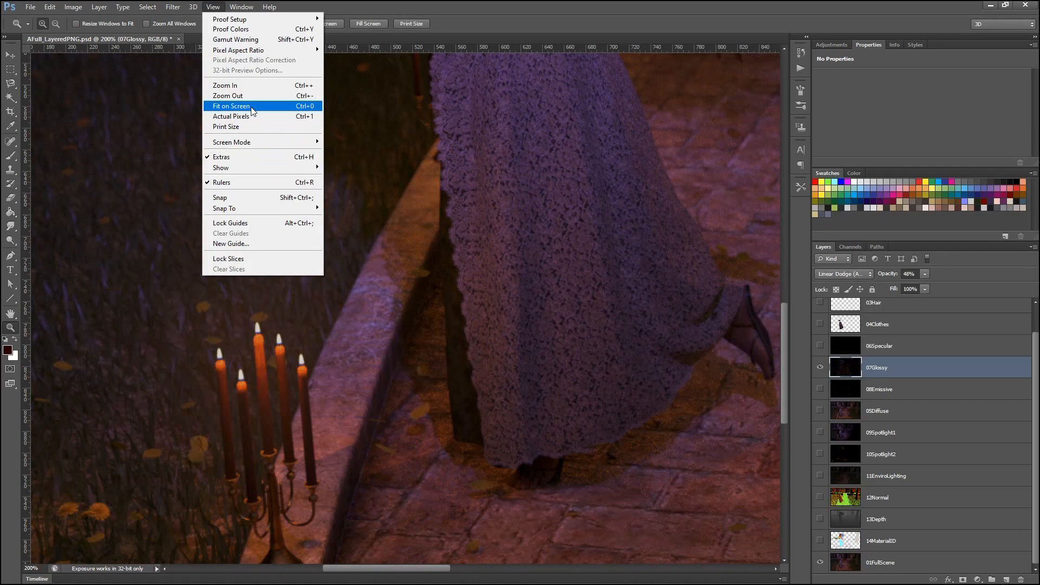
pyautogui.click(232, 106)
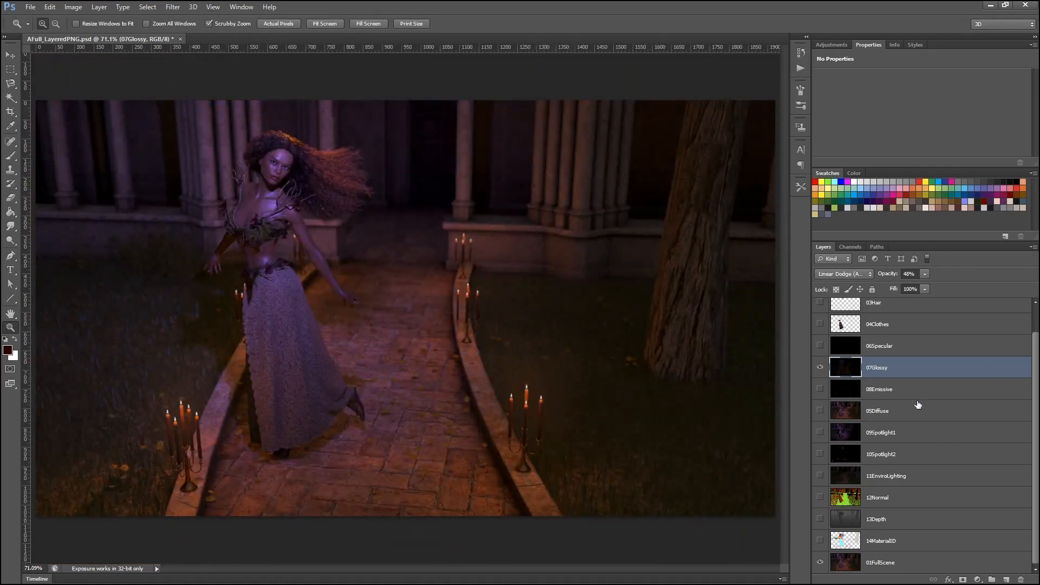
# - Select the 10Spotlight2 layer and make it visible
pyautogui.click(882, 459)
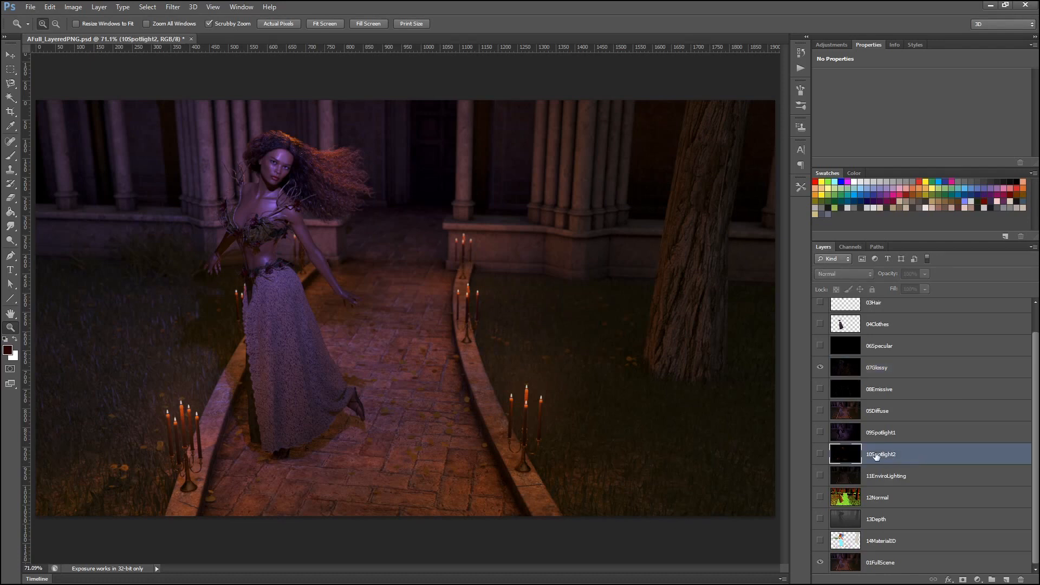
pyautogui.click(820, 454)
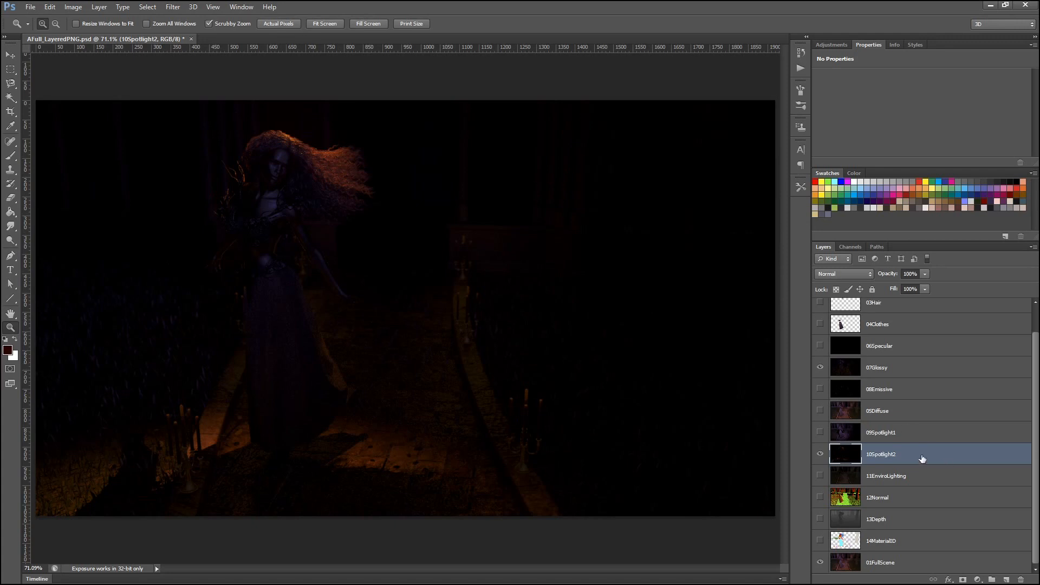
# - Move 10Spotlight2 to the top of the layer stack to view it alone, and return it between 09Spotlight1 and 11EnviroLighting
pyautogui.scroll(1, 903, 457)
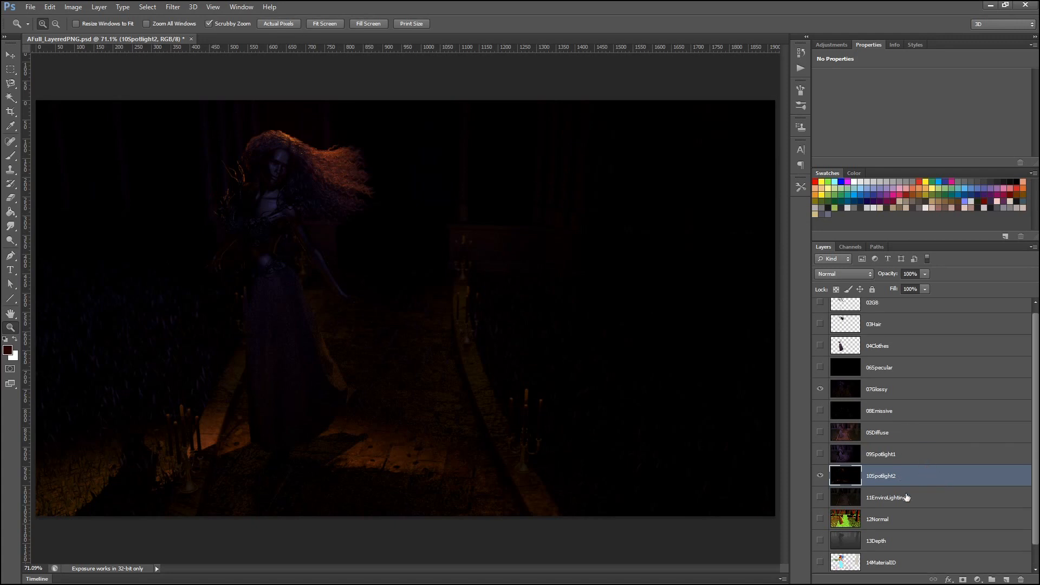
pyautogui.moveTo(916, 481); pyautogui.dragTo(886, 301)
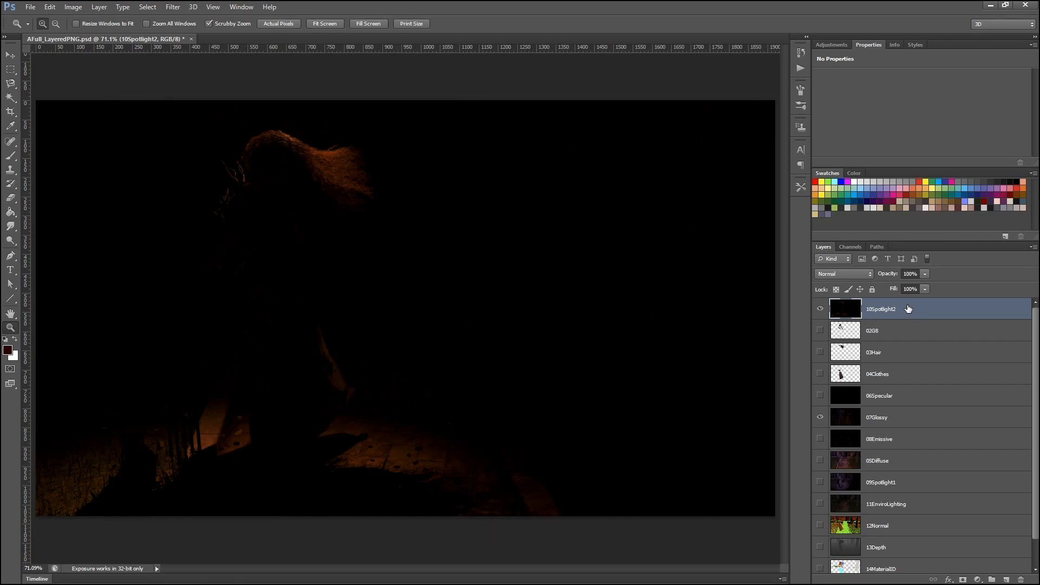
pyautogui.moveTo(905, 309); pyautogui.dragTo(903, 493)
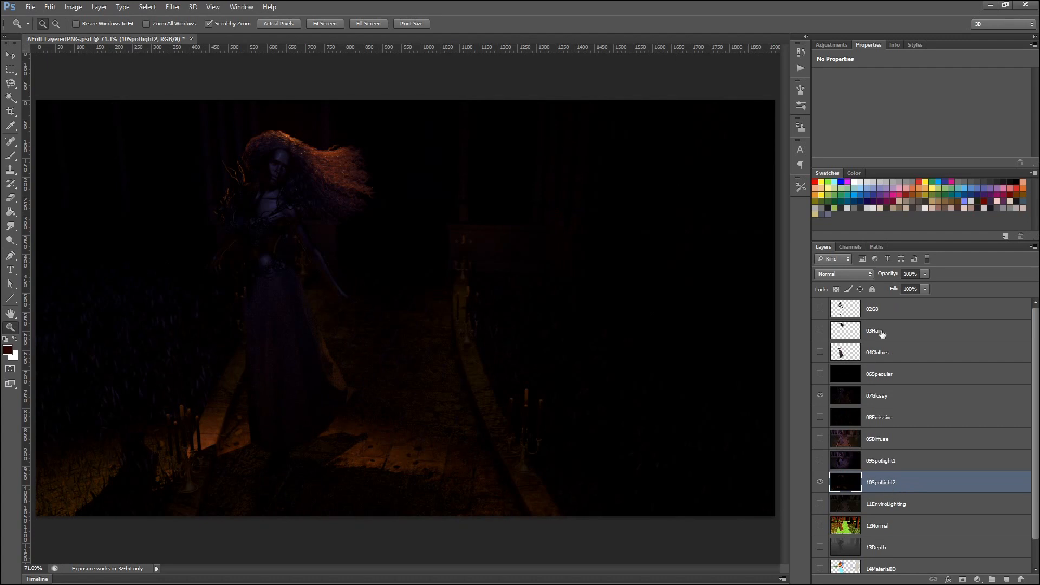
# - Set the 10Spotlight2 layer's blend mode to Linear Dodge (Add) and check the effect by hiding and showing the layer
pyautogui.click(840, 275)
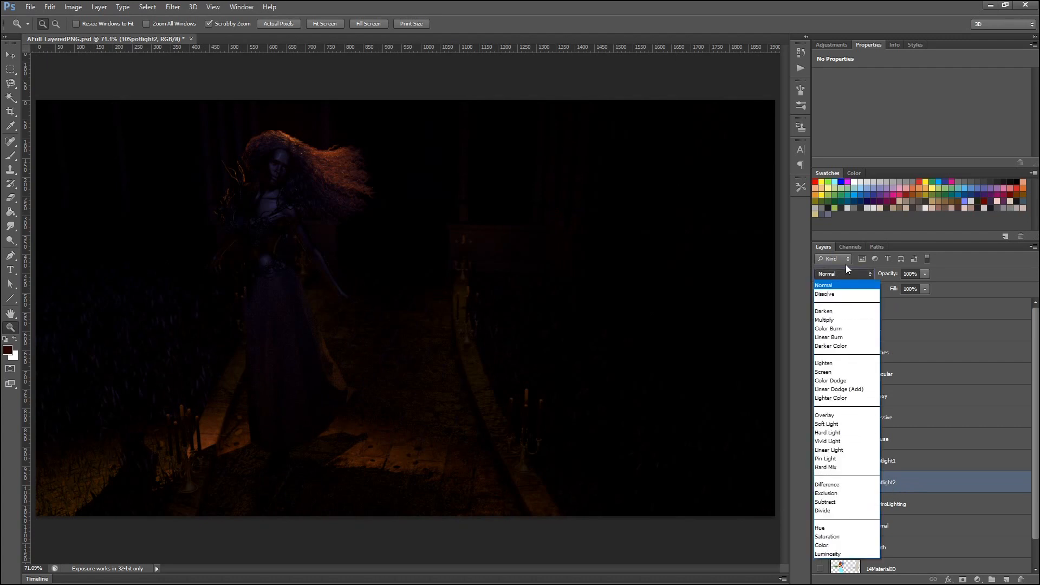
pyautogui.click(853, 390)
pyautogui.click(822, 483)
pyautogui.click(821, 482)
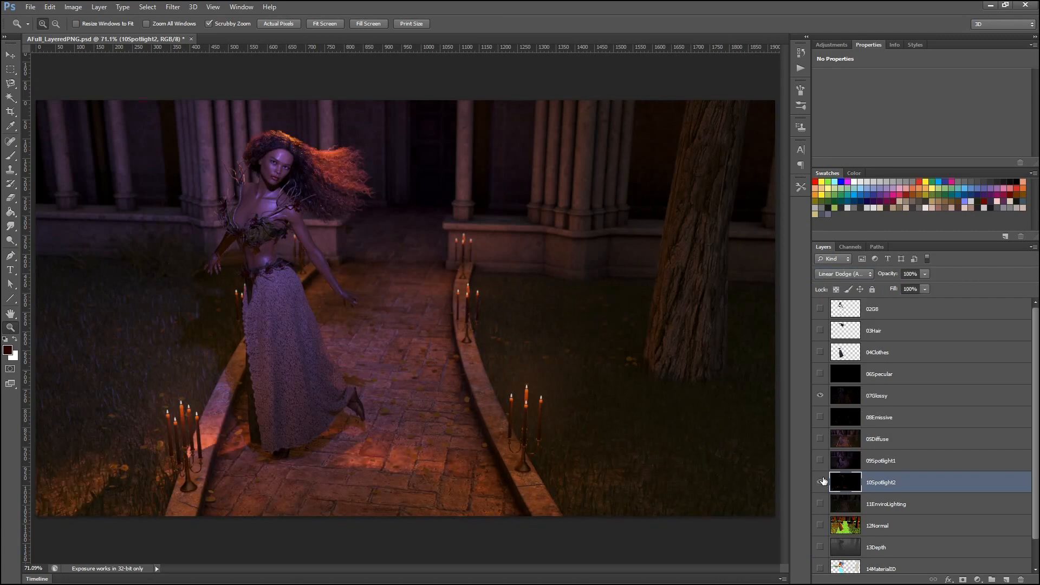
# - Compare the full image with and without the 10Spotlight2 layer several times
pyautogui.click(821, 483)
pyautogui.click(822, 482)
pyautogui.click(822, 482)
pyautogui.click(821, 483)
pyautogui.click(821, 482)
pyautogui.click(822, 482)
pyautogui.click(822, 482)
pyautogui.click(821, 482)
# - Examine 10Spotlight2's light on the hair and path at 100%, toggling the layer's visibility to compare
pyautogui.click(279, 152)
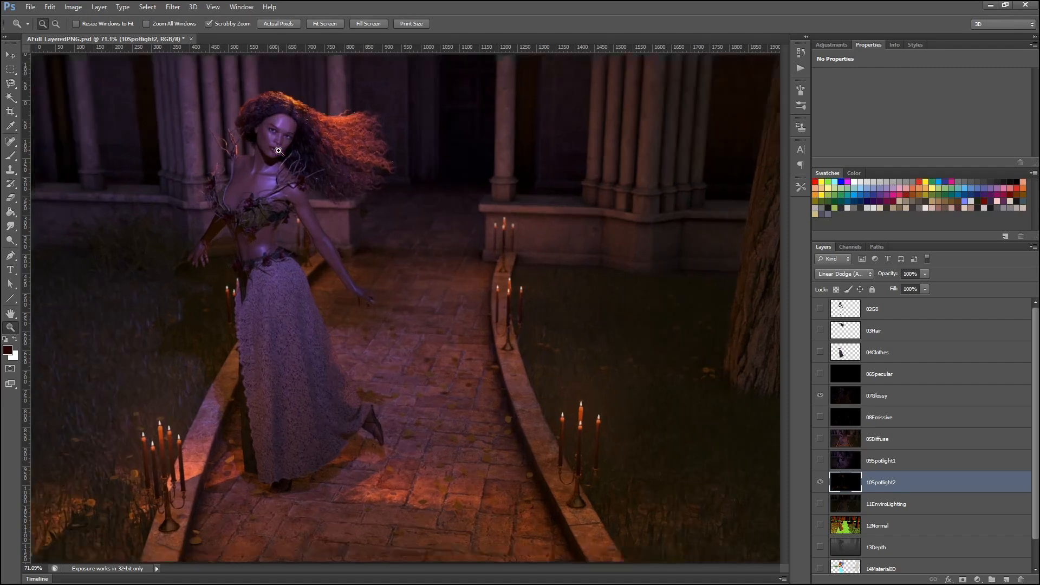
pyautogui.moveTo(473, 571); pyautogui.dragTo(426, 562)
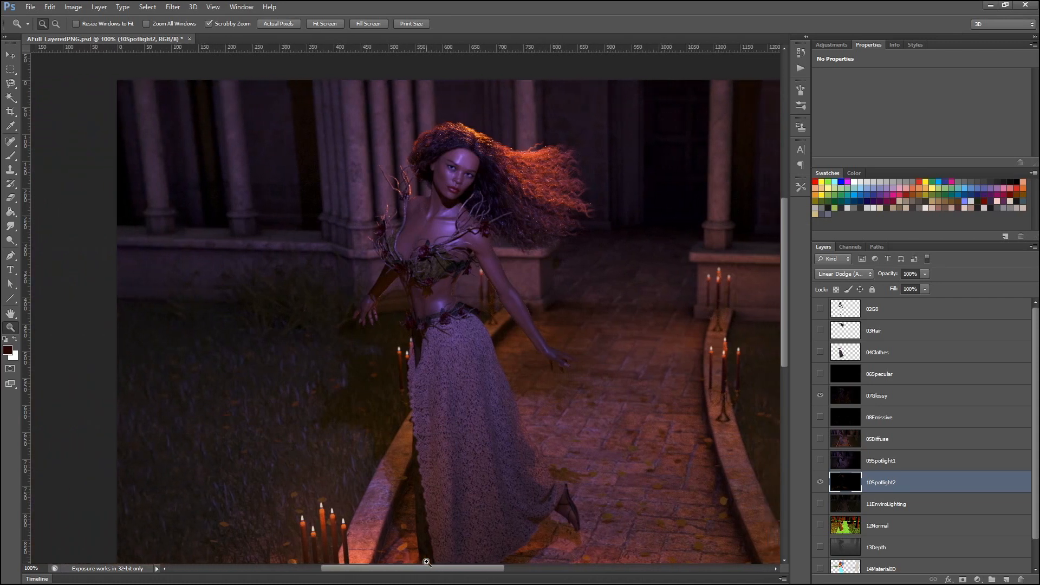
pyautogui.scroll(-5, 542, 362)
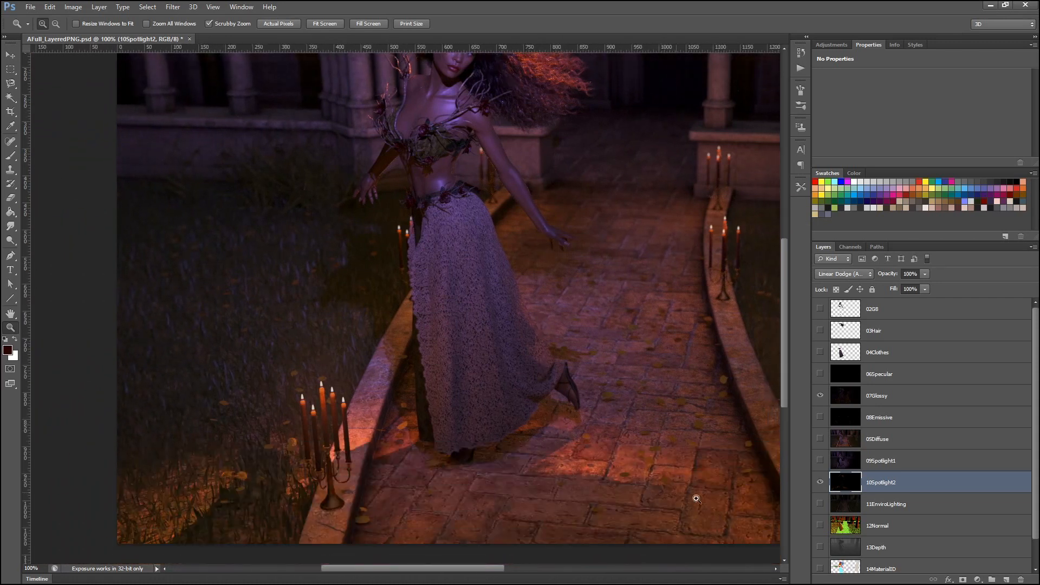
pyautogui.click(820, 483)
pyautogui.click(821, 483)
pyautogui.click(821, 483)
pyautogui.click(821, 483)
pyautogui.scroll(3, 518, 495)
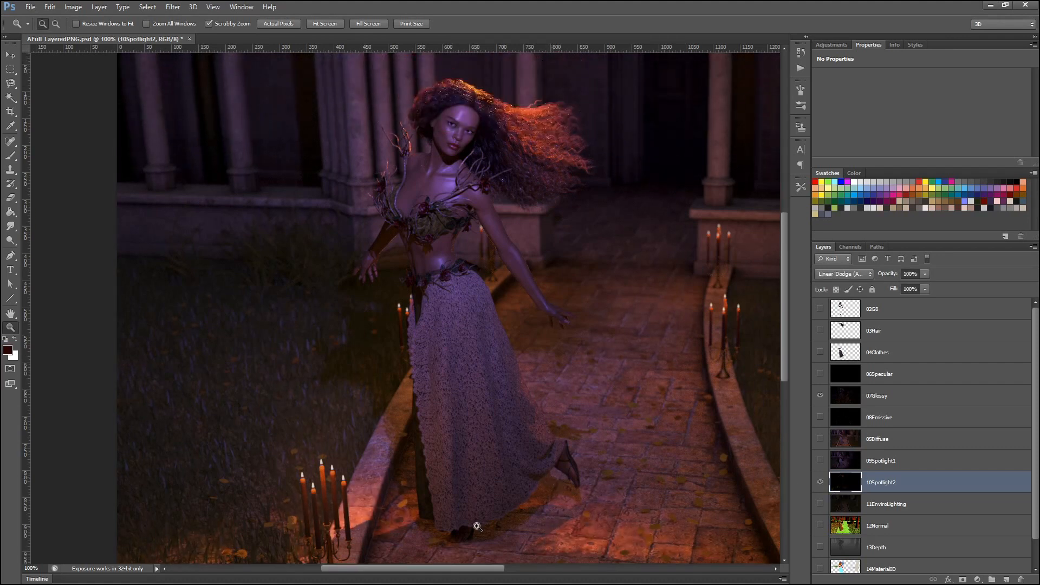
pyautogui.moveTo(434, 565); pyautogui.dragTo(447, 565)
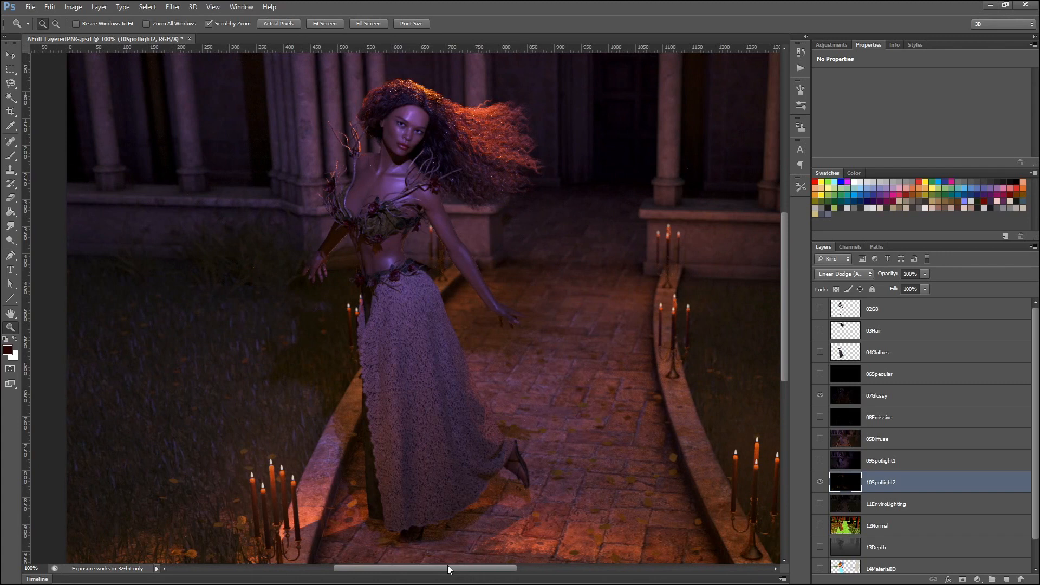
# - Add a Hue/Saturation adjustment clipped to 10Spotlight2, shift its hue to -180, and review the recoloured light across the whole image
pyautogui.click(841, 47)
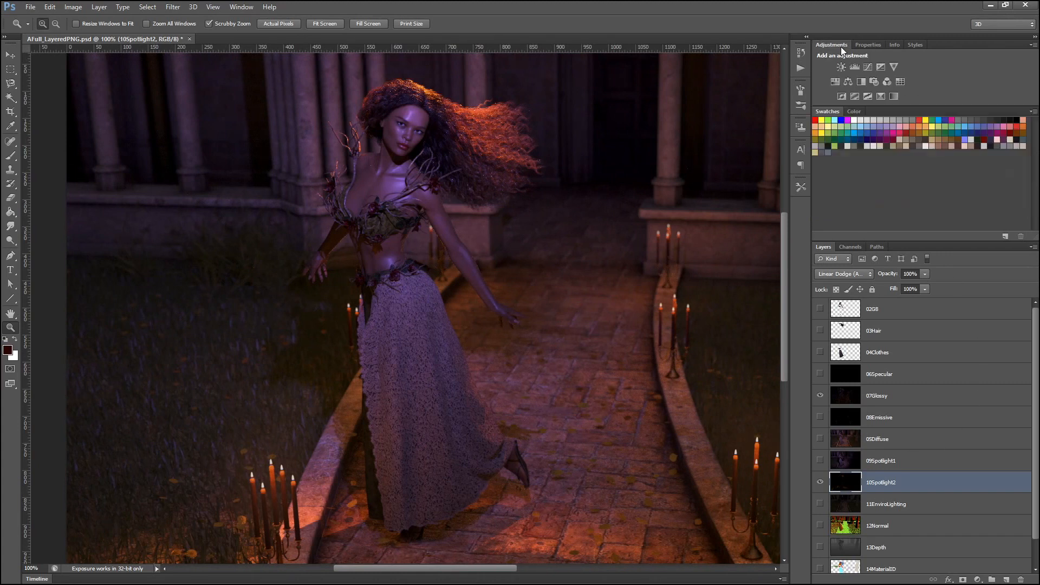
pyautogui.click(835, 82)
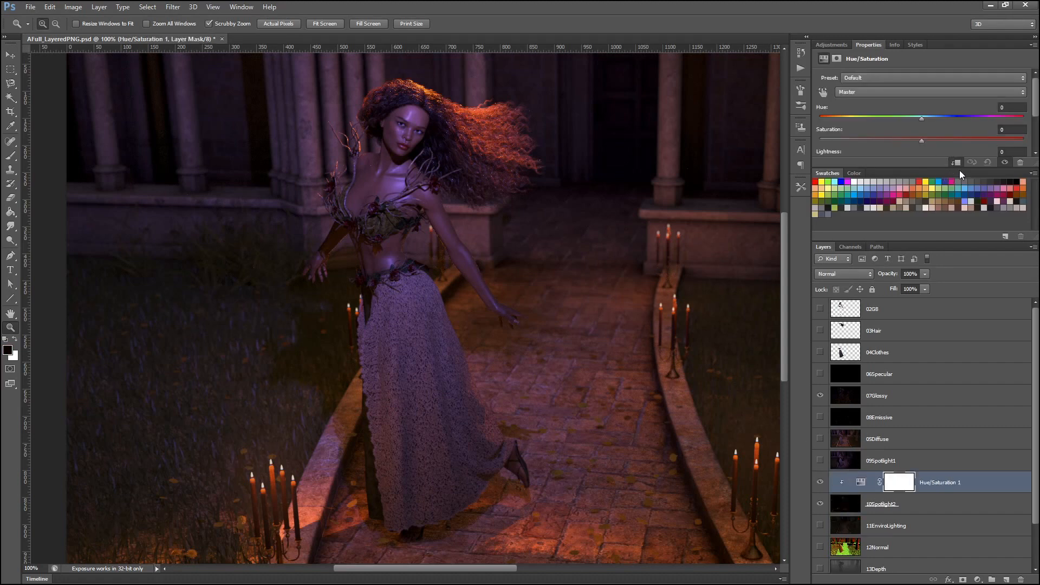
pyautogui.moveTo(921, 118); pyautogui.dragTo(819, 132)
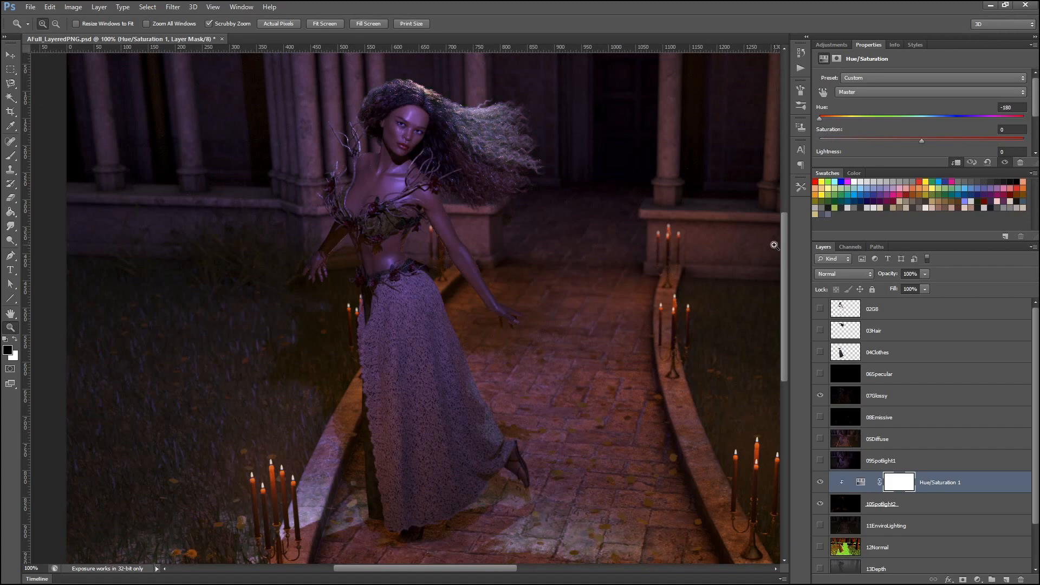
pyautogui.moveTo(785, 231)
pyautogui.mouseDown()
pyautogui.moveTo(795, 299)
pyautogui.moveTo(795, 246)
pyautogui.mouseUp()
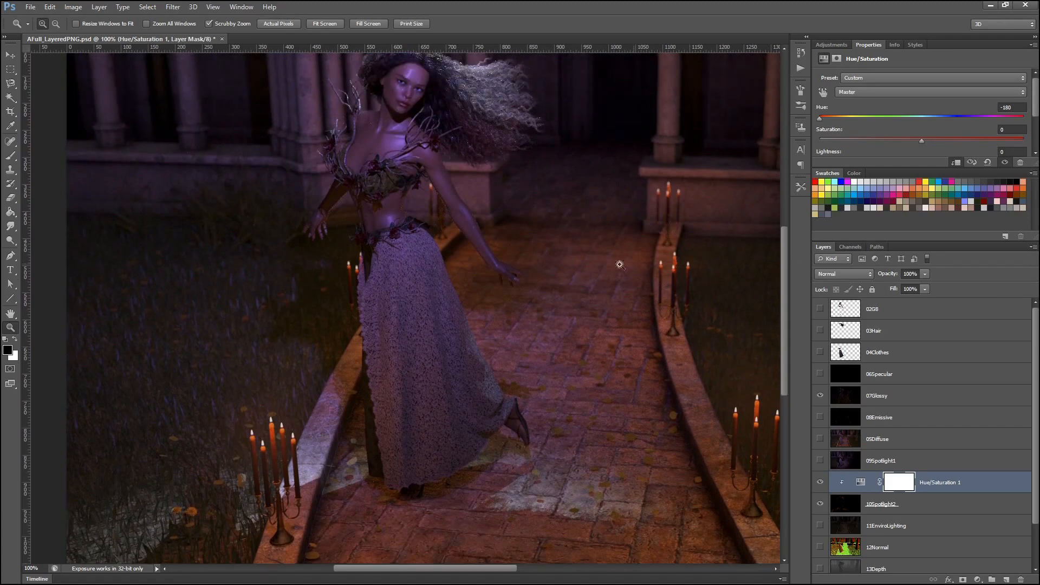
pyautogui.click(214, 7)
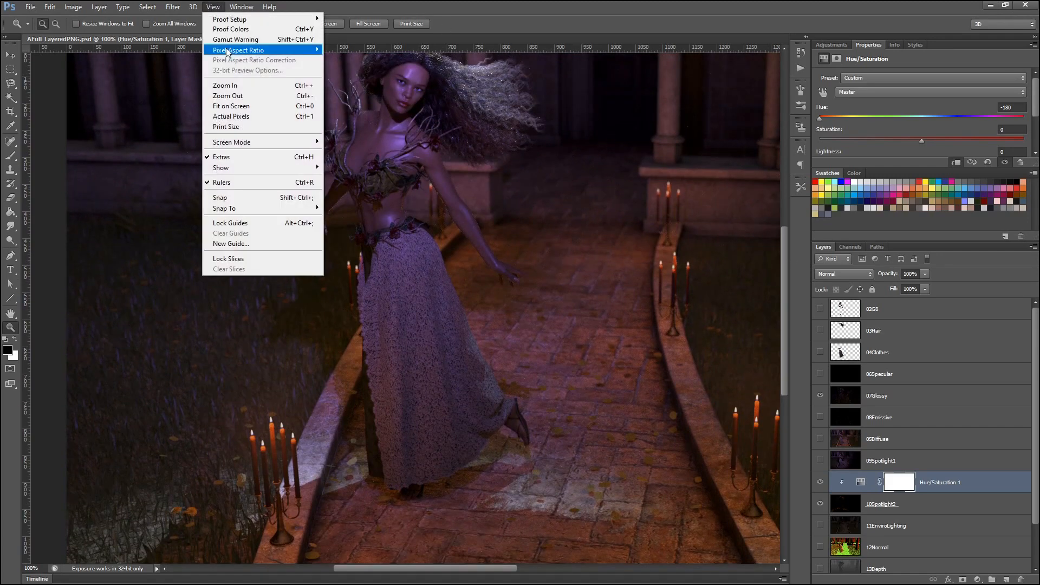
pyautogui.click(229, 107)
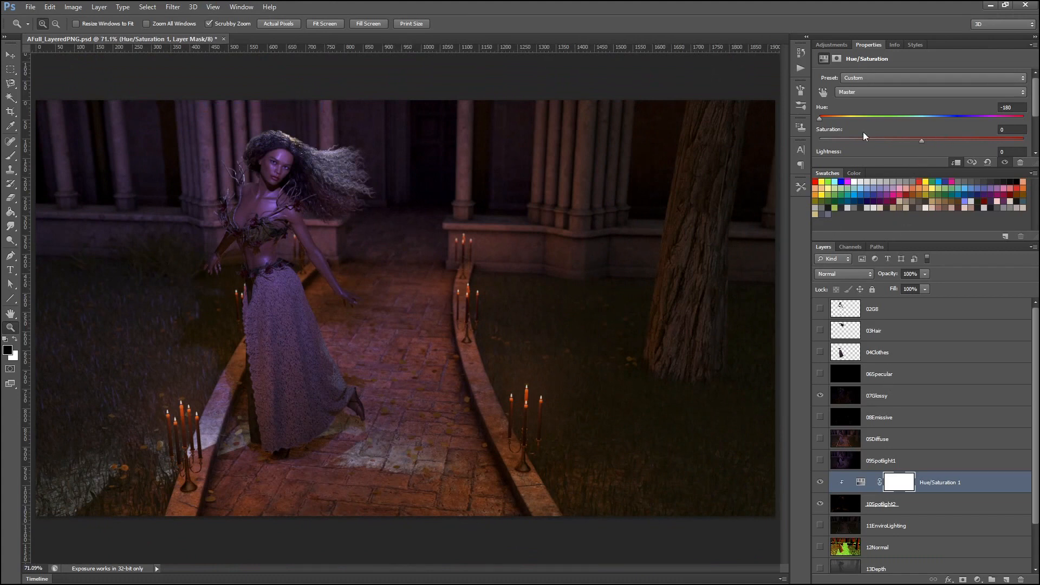
# - Try other spotlight hues such as -38, +31 and -4, and delete the Hue/Saturation adjustment layer
pyautogui.moveTo(823, 117)
pyautogui.mouseDown()
pyautogui.moveTo(817, 111)
pyautogui.moveTo(835, 113)
pyautogui.mouseUp()
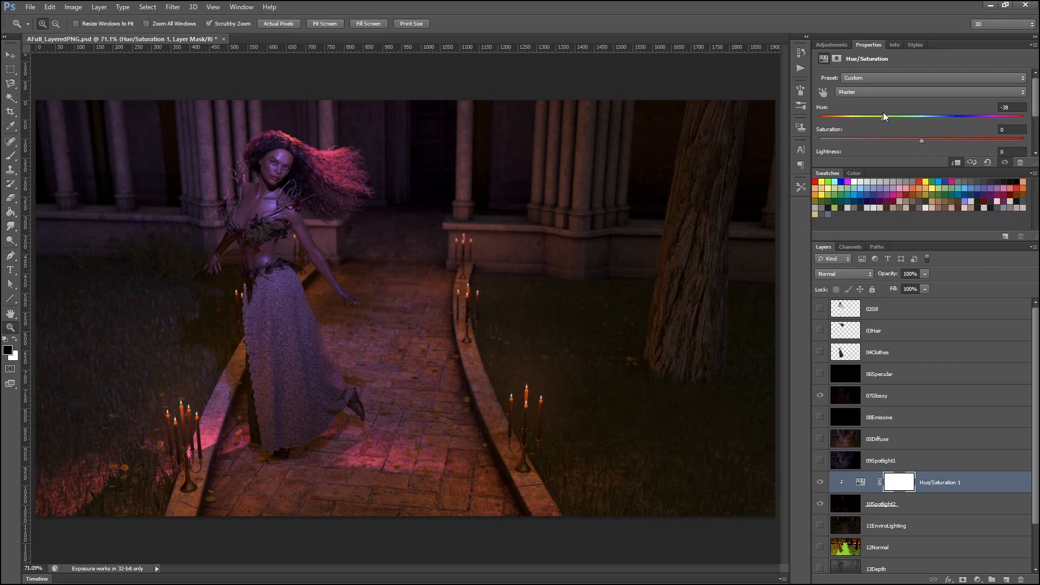
pyautogui.moveTo(900, 115); pyautogui.dragTo(947, 117)
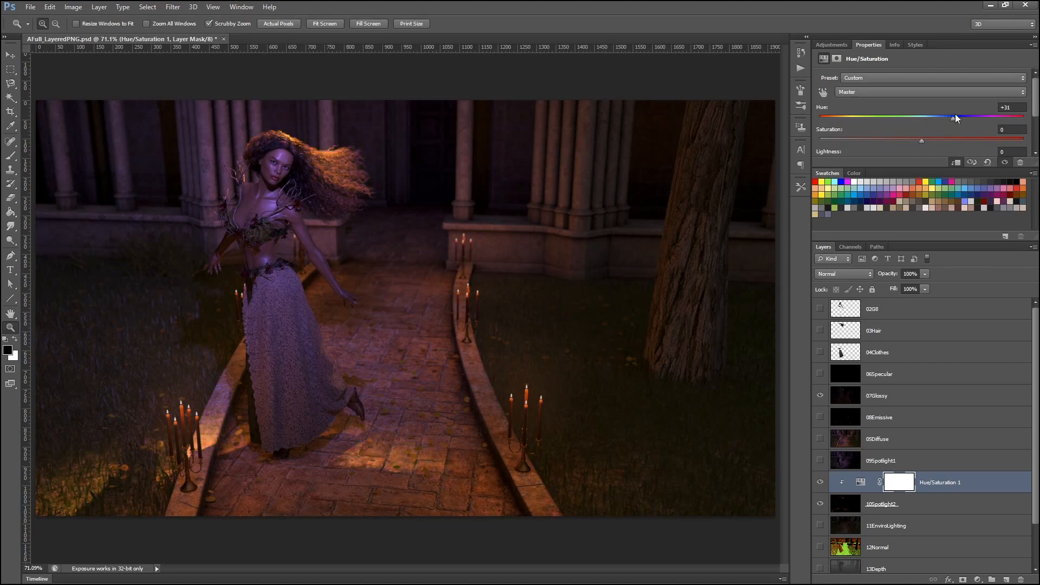
pyautogui.moveTo(1031, 124); pyautogui.dragTo(921, 101)
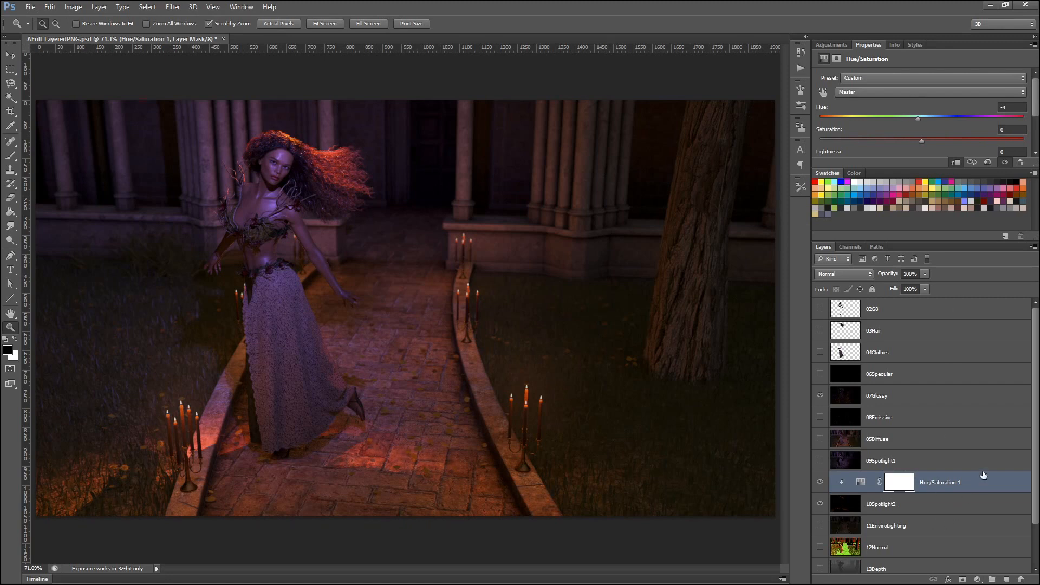
pyautogui.moveTo(986, 479); pyautogui.dragTo(1021, 579)
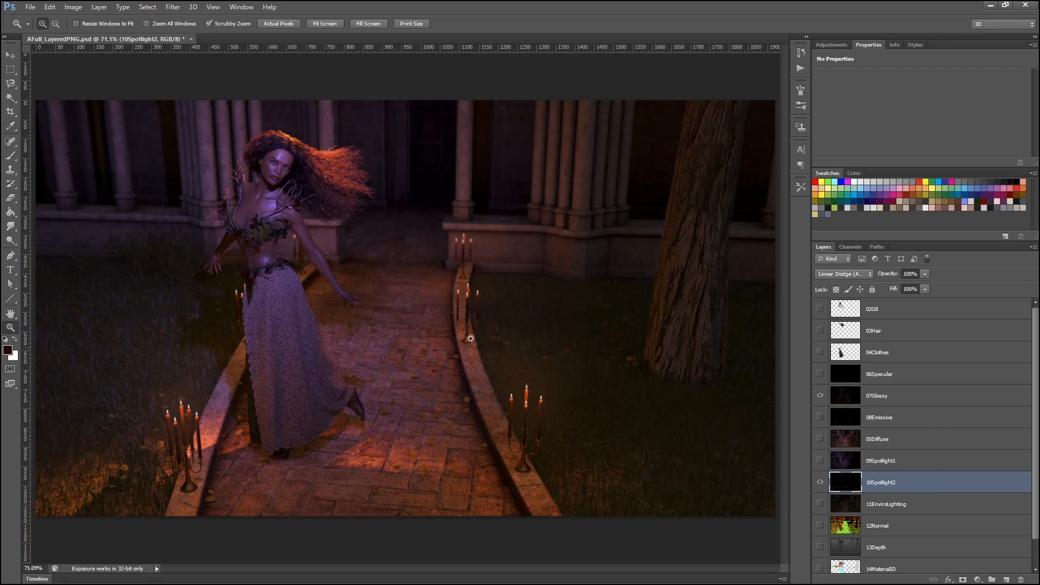
# - Inspect the spotlight's effect on the figure and path at 100%, and fit the whole image back on screen
pyautogui.click(298, 157)
pyautogui.scroll(-5, 420, 307)
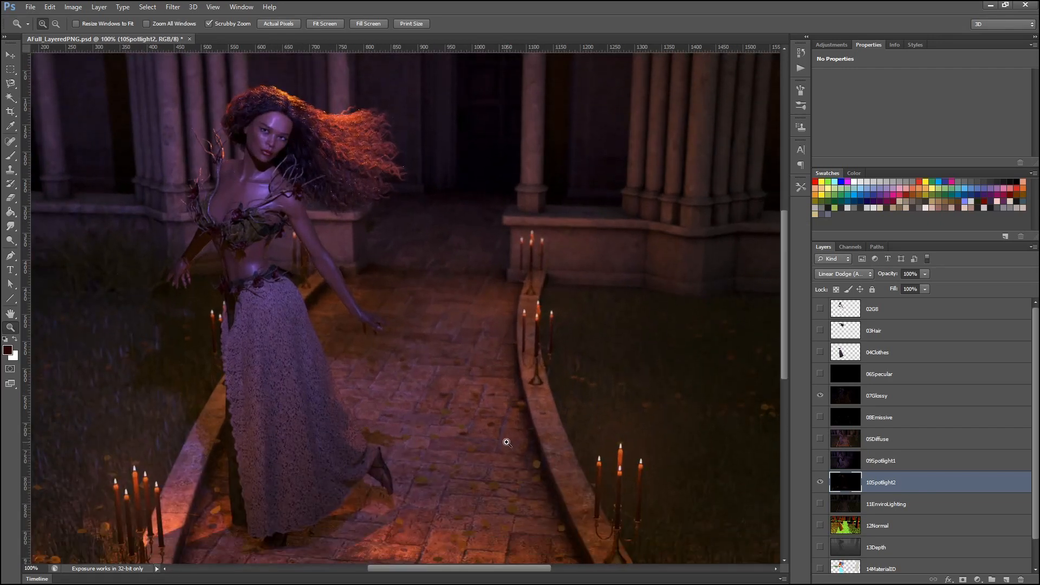
pyautogui.scroll(2, 431, 412)
pyautogui.scroll(2, 430, 412)
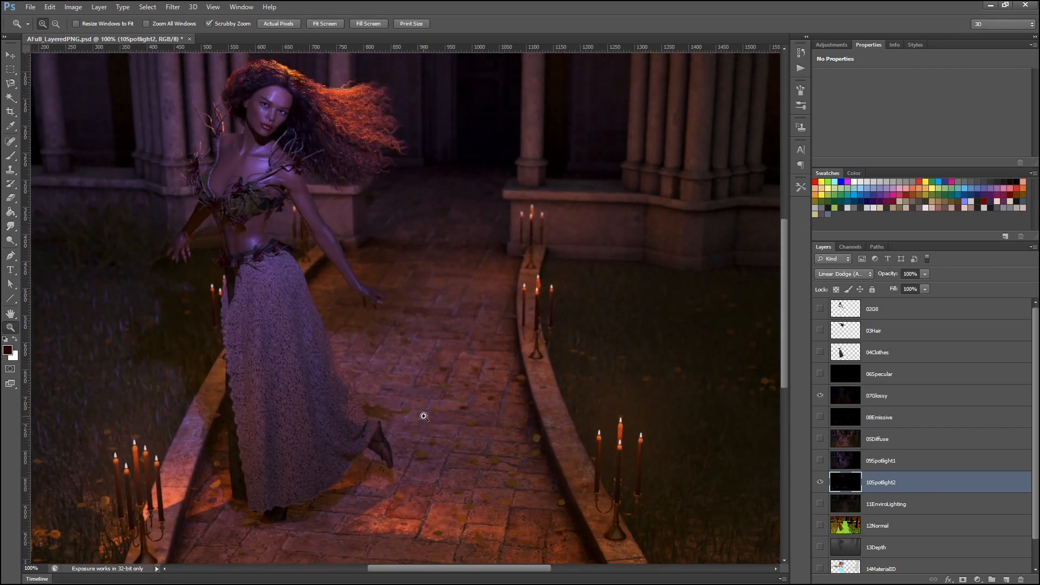
pyautogui.click(212, 7)
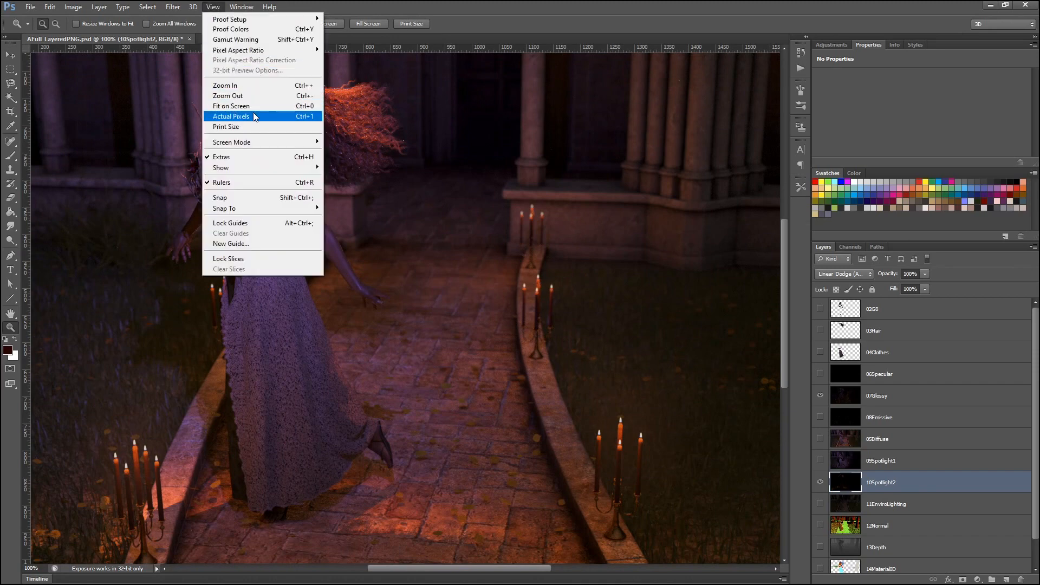
pyautogui.click(253, 115)
pyautogui.click(214, 7)
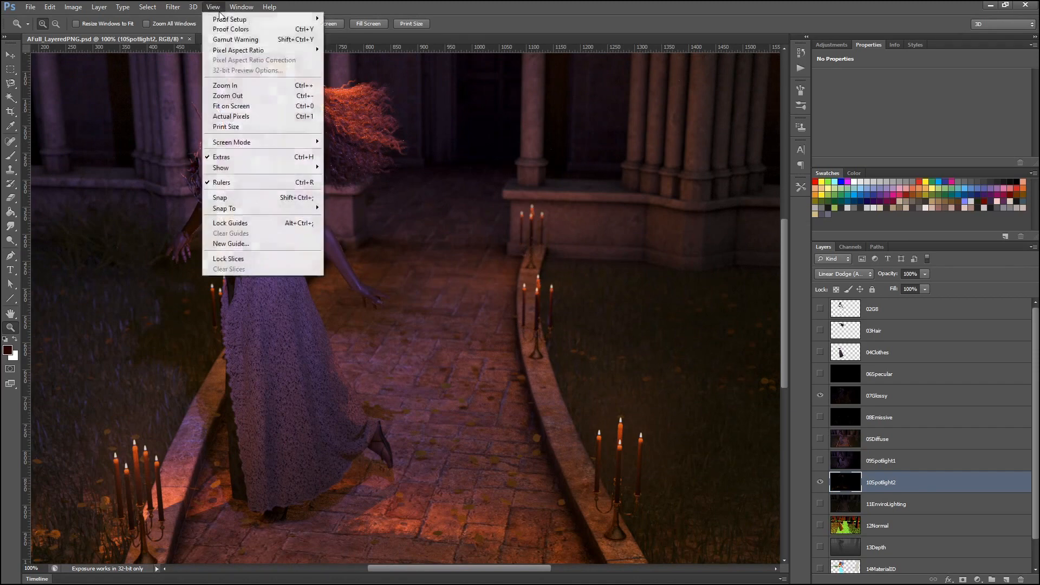
pyautogui.click(249, 106)
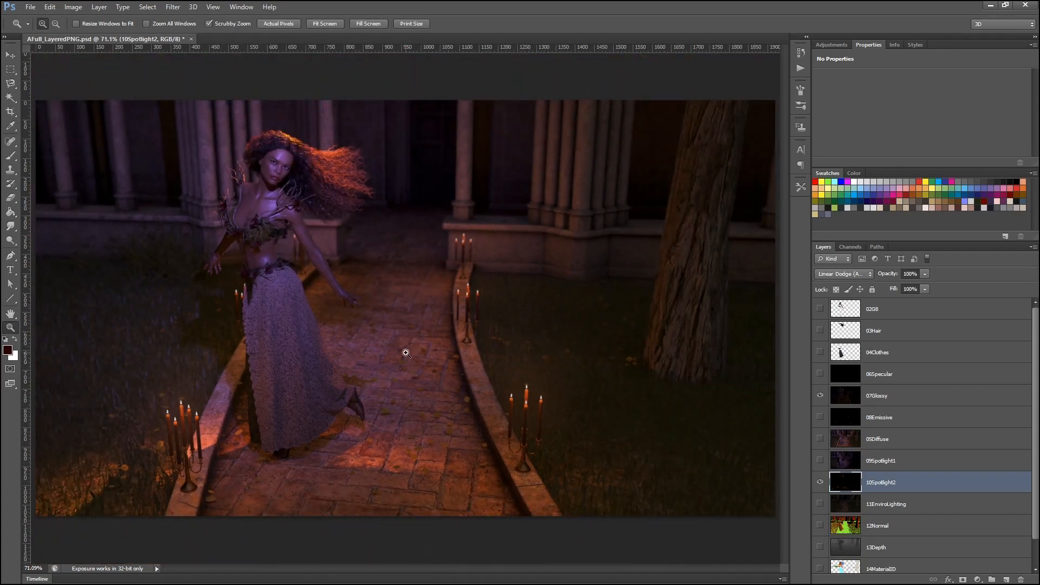
# - Add a Levels adjustment clipped to 10Spotlight2 and shift its midtones to dim and brighten the spotlight
pyautogui.click(837, 46)
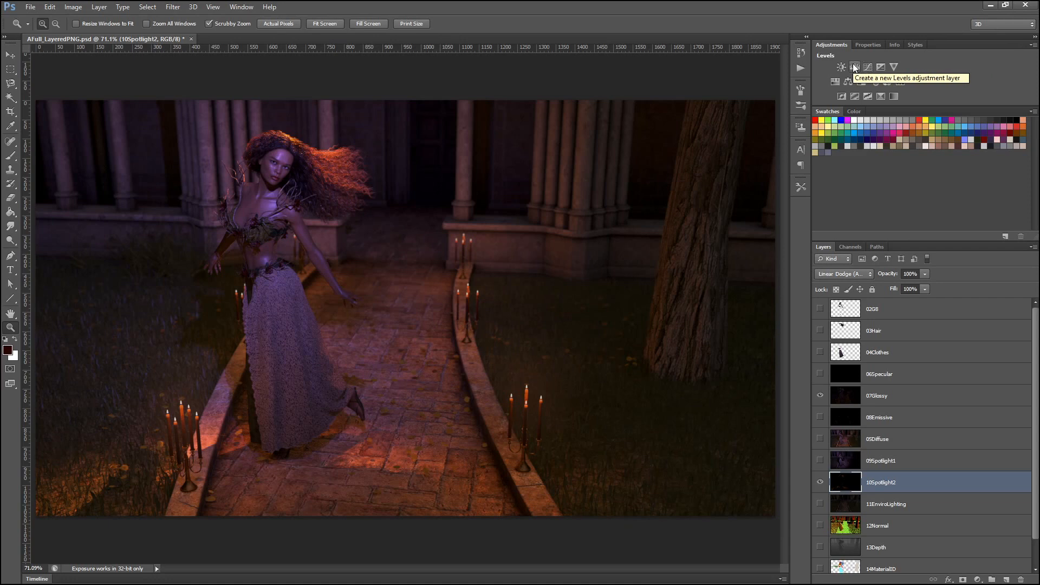
pyautogui.click(855, 67)
pyautogui.moveTo(929, 156)
pyautogui.mouseDown()
pyautogui.moveTo(850, 147)
pyautogui.moveTo(946, 162)
pyautogui.mouseUp()
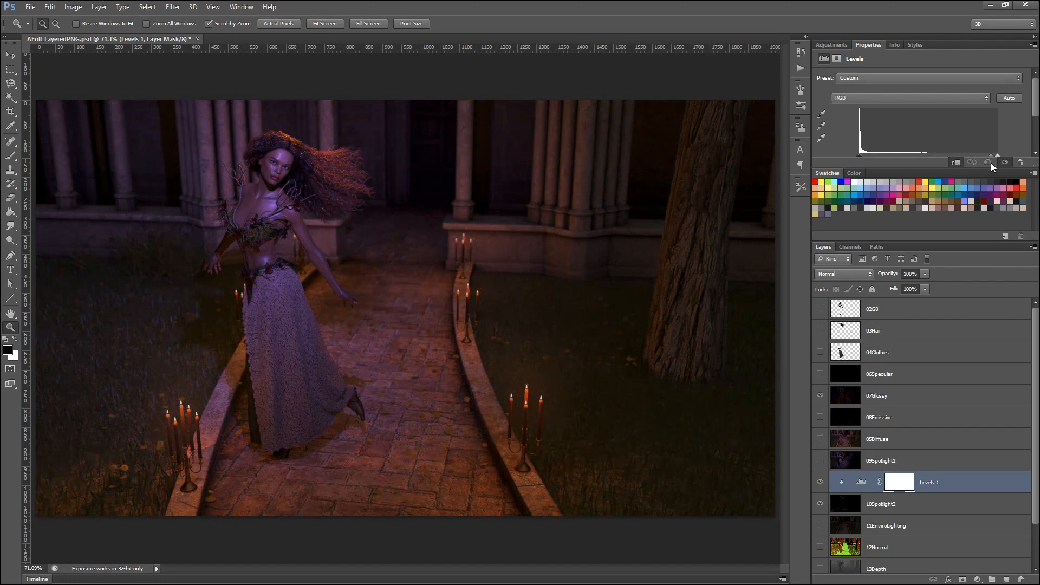
pyautogui.moveTo(984, 164); pyautogui.dragTo(923, 143)
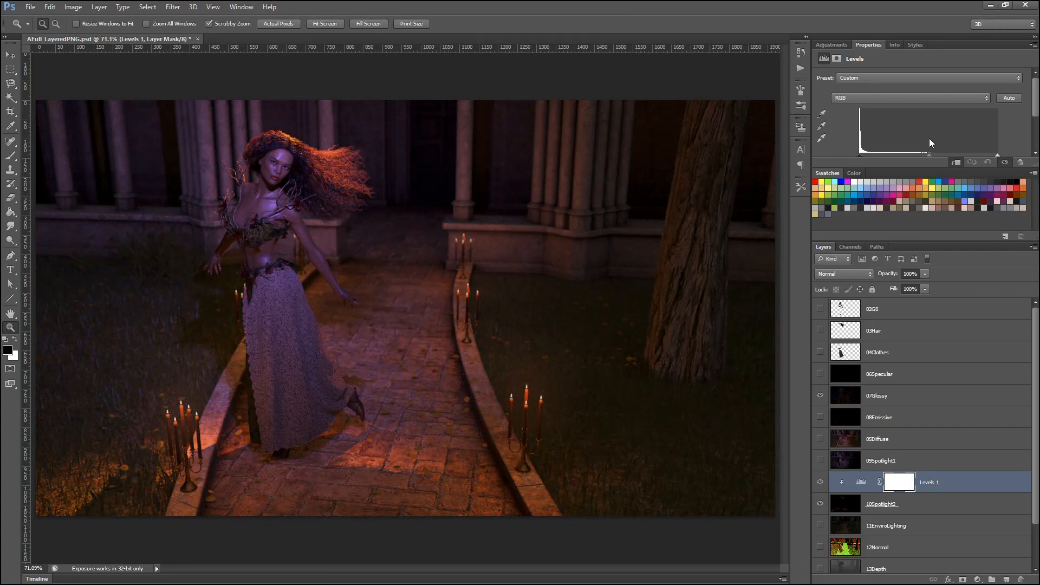
pyautogui.moveTo(930, 140)
pyautogui.mouseDown()
pyautogui.moveTo(904, 131)
pyautogui.moveTo(935, 137)
pyautogui.mouseUp()
# - Review the layer stack from the 02G8, 03Hair and 04Clothes passes down through 07Glossy, 11EnviroLighting and 12Normal
pyautogui.click(885, 312)
pyautogui.click(873, 333)
pyautogui.click(879, 353)
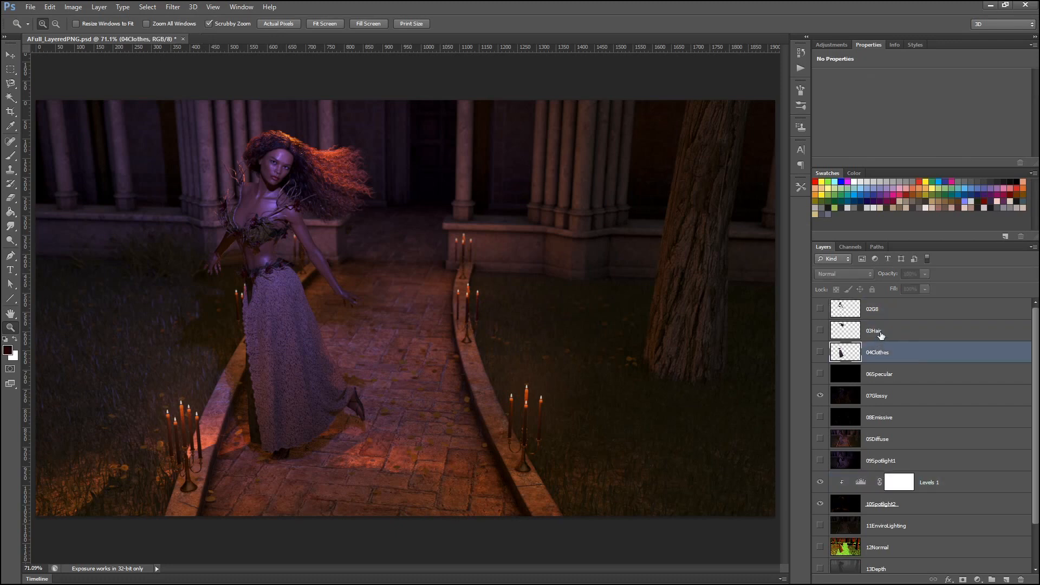
pyautogui.click(881, 312)
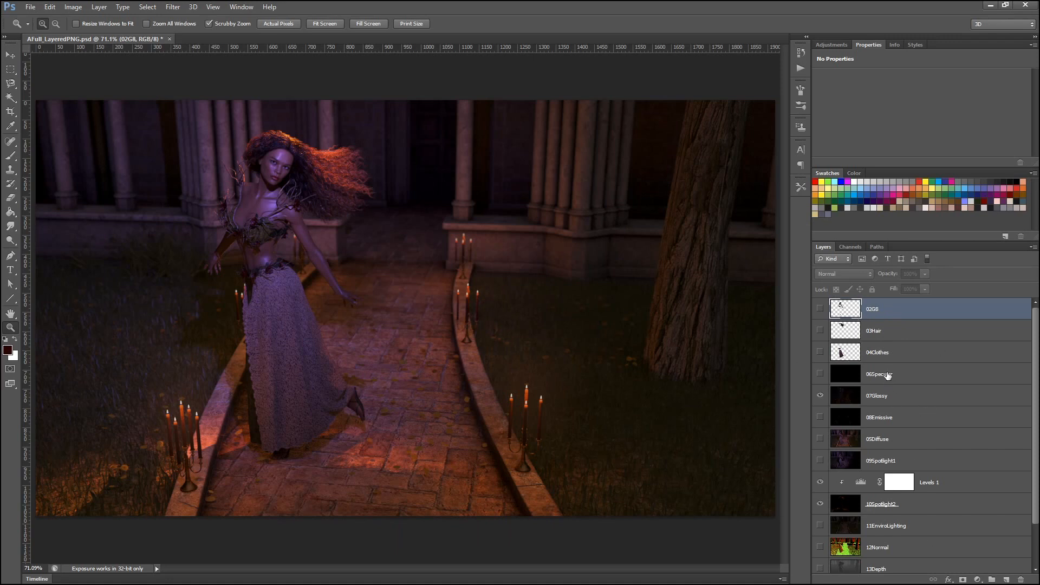
pyautogui.click(884, 397)
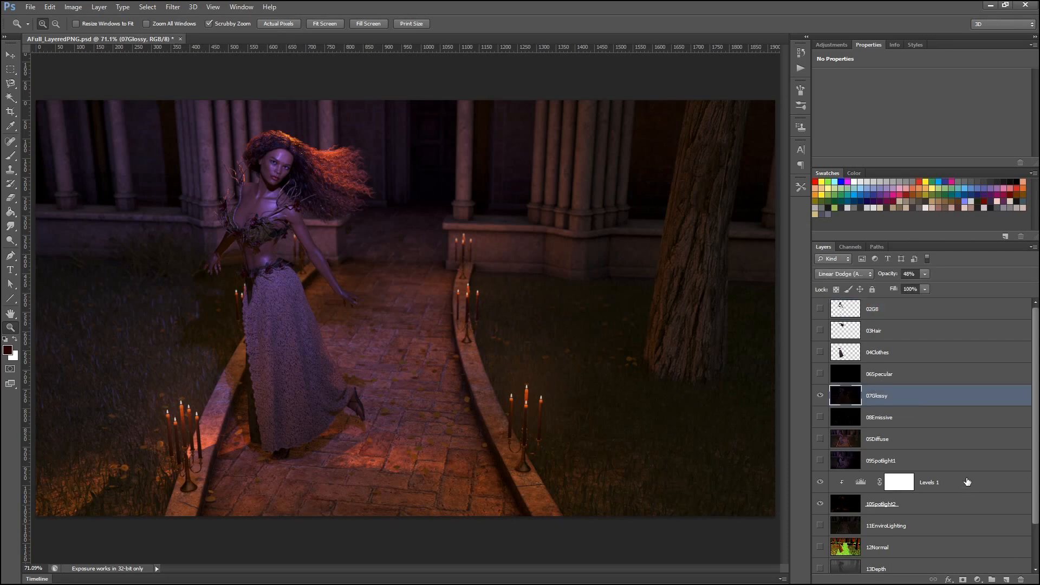
pyautogui.click(880, 528)
pyautogui.scroll(-3, 893, 530)
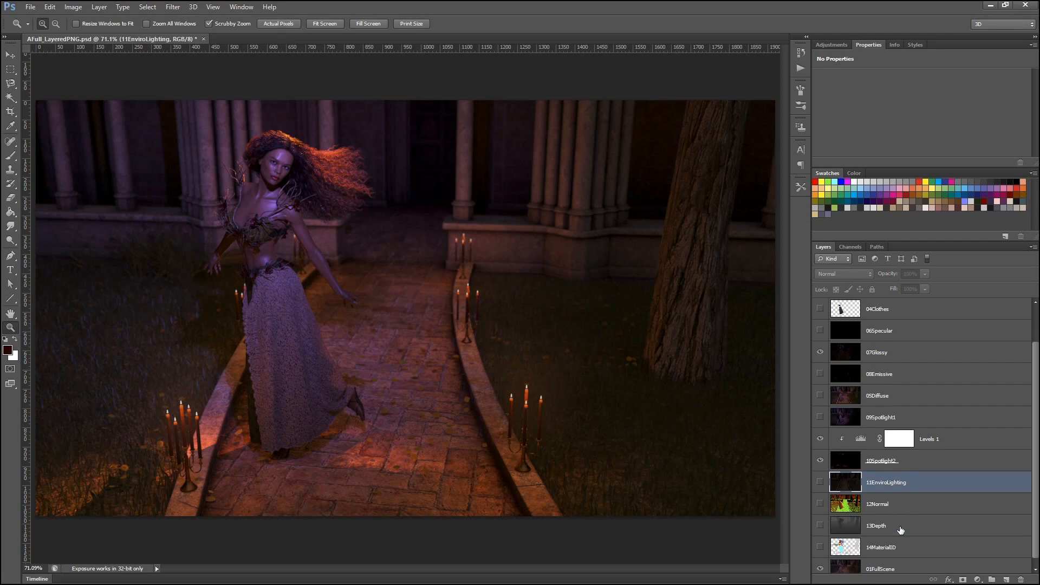
pyautogui.click(882, 501)
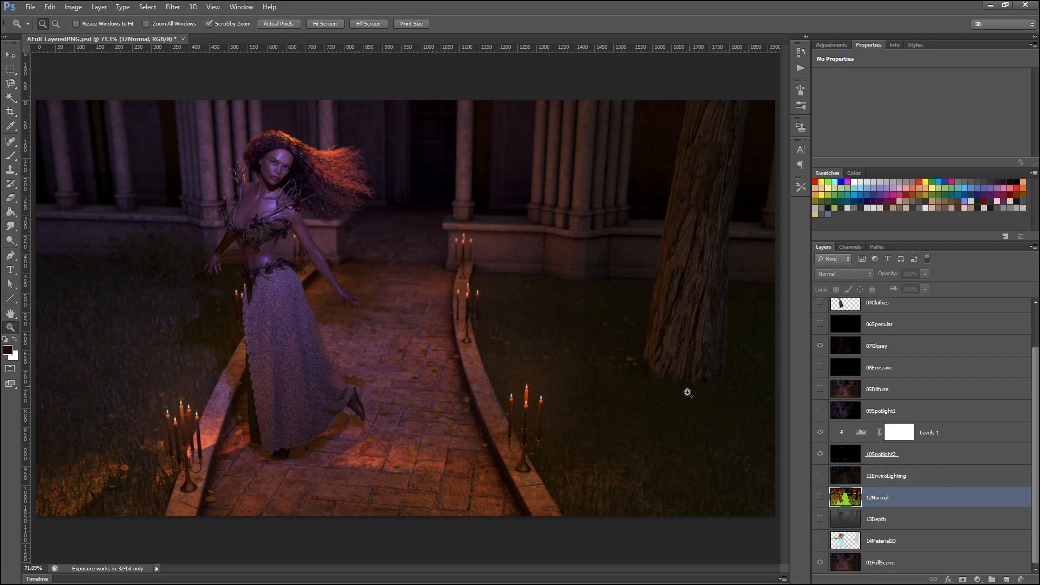
pyautogui.scroll(1, 906, 510)
pyautogui.scroll(2, 907, 499)
pyautogui.scroll(-3, 908, 496)
pyautogui.scroll(2, 867, 475)
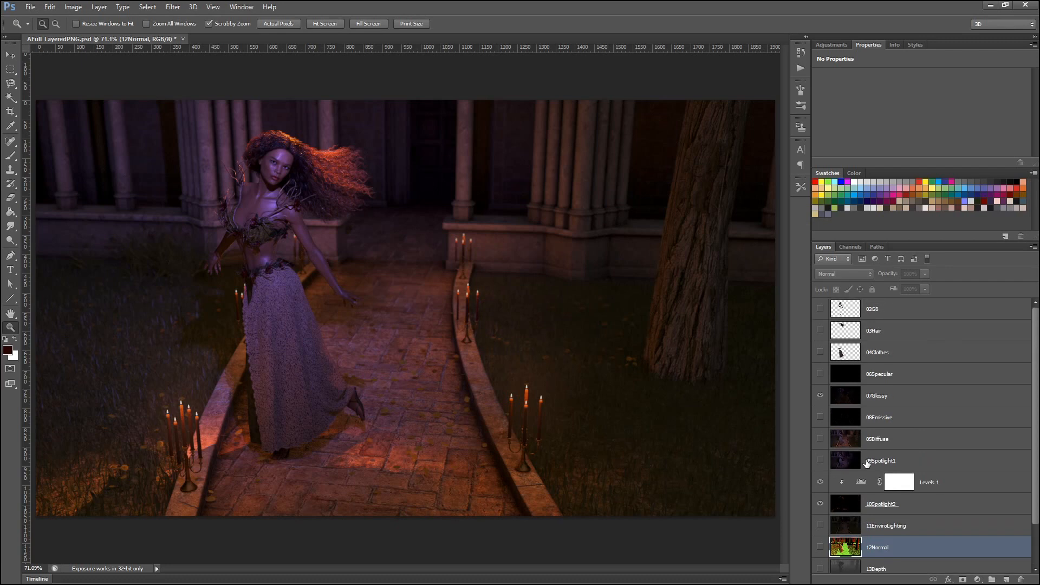
# - Show 02G8, load the figure's outline from it as a selection, and hide the layer again
pyautogui.click(878, 312)
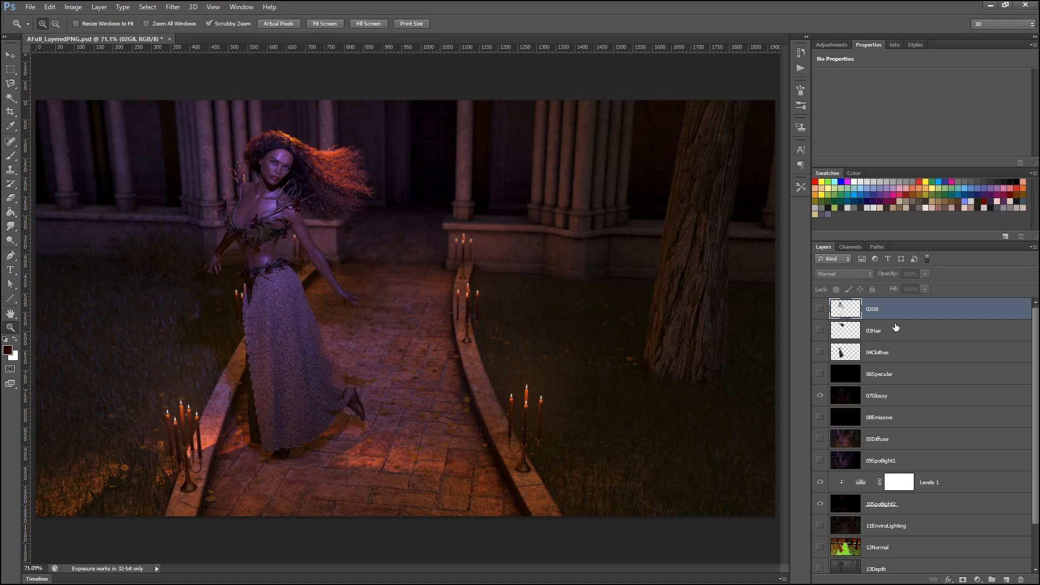
pyautogui.click(820, 308)
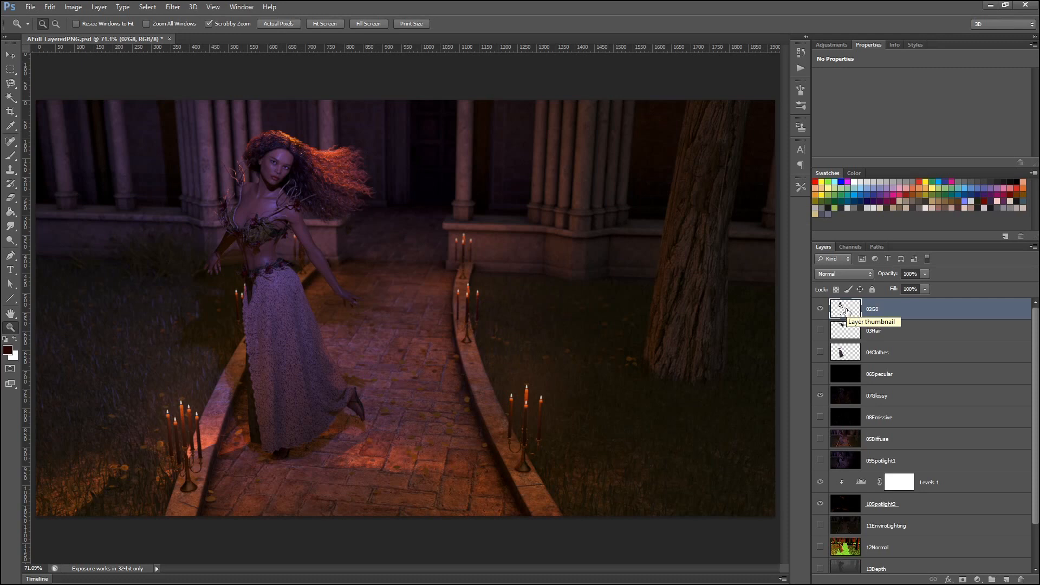
pyautogui.moveTo(847, 311); pyautogui.dragTo(849, 314)
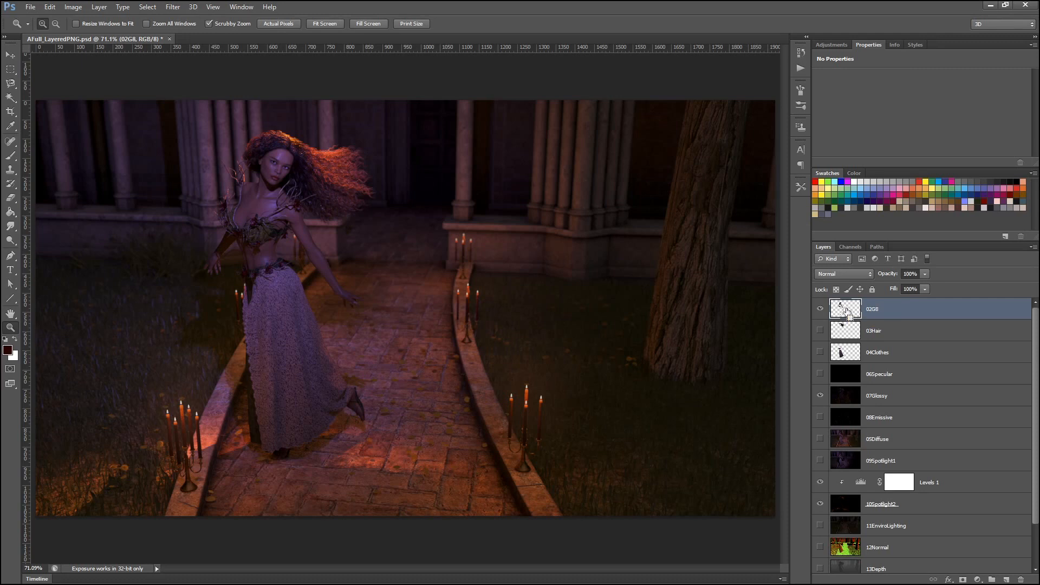
pyautogui.keyDown('ctrl'); pyautogui.click(849, 313); pyautogui.keyUp('ctrl')
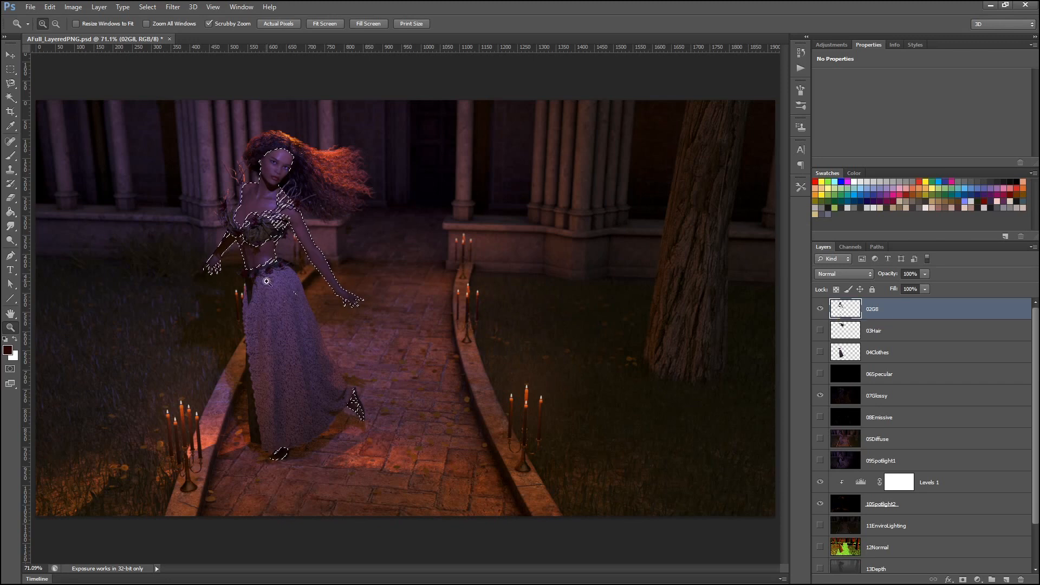
pyautogui.click(821, 308)
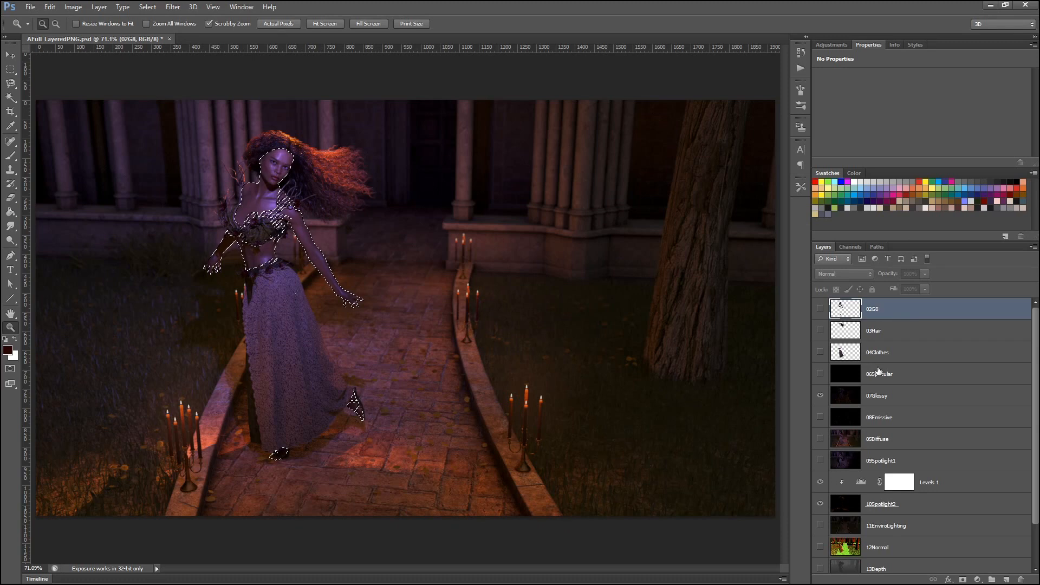
# - Add a Hue/Saturation adjustment masked to the figure selection and release its clipping from the hidden 02G8 layer
pyautogui.click(826, 44)
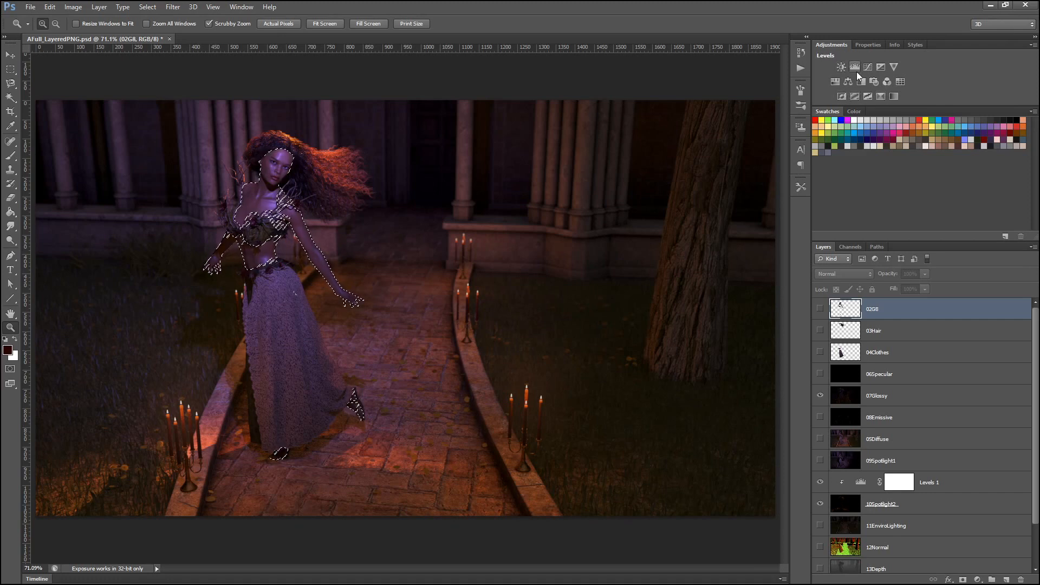
pyautogui.click(834, 82)
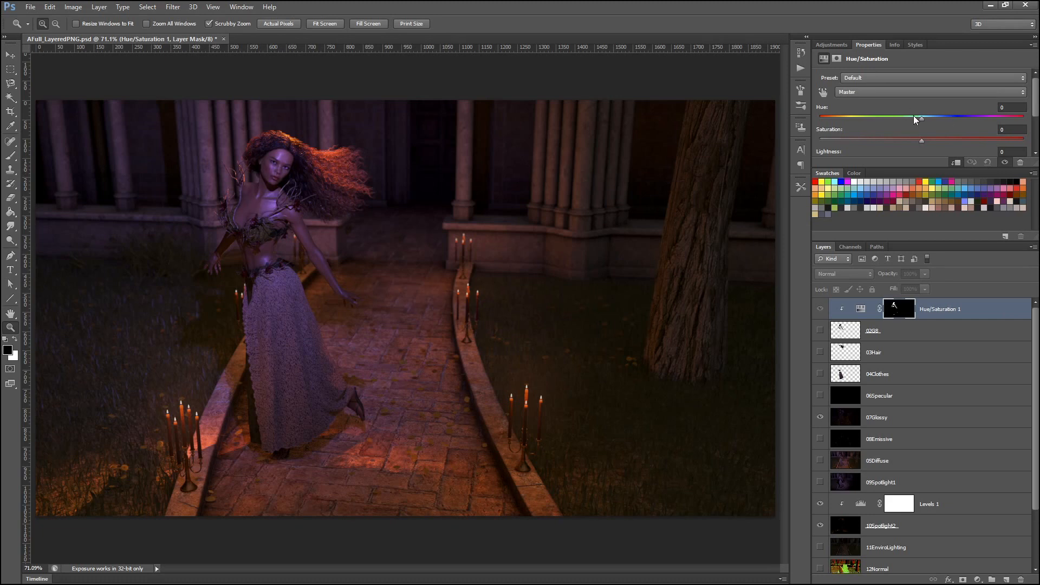
pyautogui.moveTo(922, 121)
pyautogui.mouseDown()
pyautogui.moveTo(989, 120)
pyautogui.moveTo(820, 120)
pyautogui.moveTo(964, 112)
pyautogui.moveTo(891, 126)
pyautogui.moveTo(935, 128)
pyautogui.moveTo(825, 129)
pyautogui.moveTo(904, 123)
pyautogui.mouseUp()
pyautogui.click(958, 163)
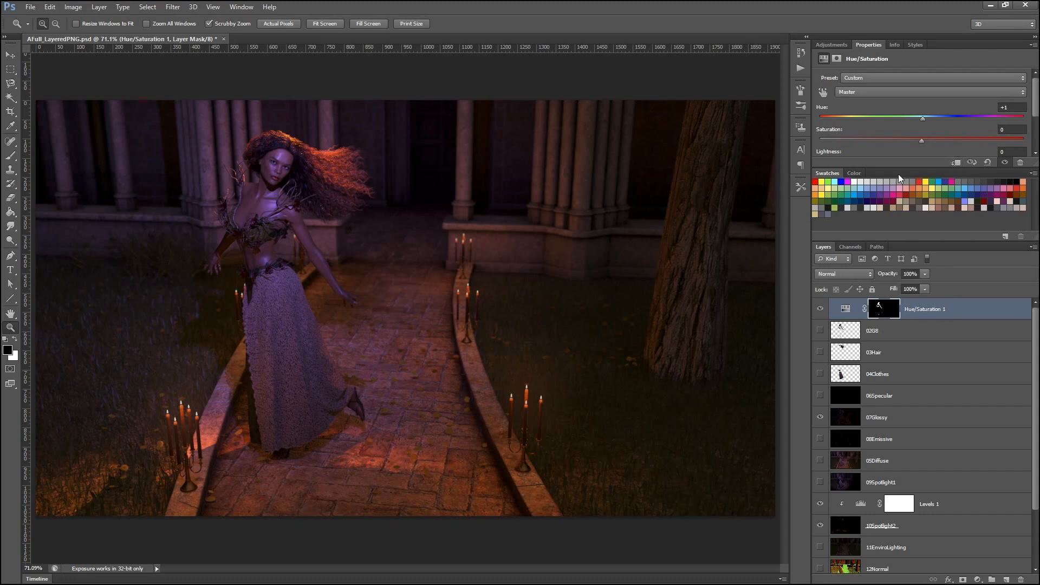
# - Recolour the figure's skin with a hue of -107, saturation of -20 and lightness of -12
pyautogui.moveTo(923, 117); pyautogui.dragTo(874, 104)
pyautogui.moveTo(876, 106); pyautogui.dragTo(850, 103)
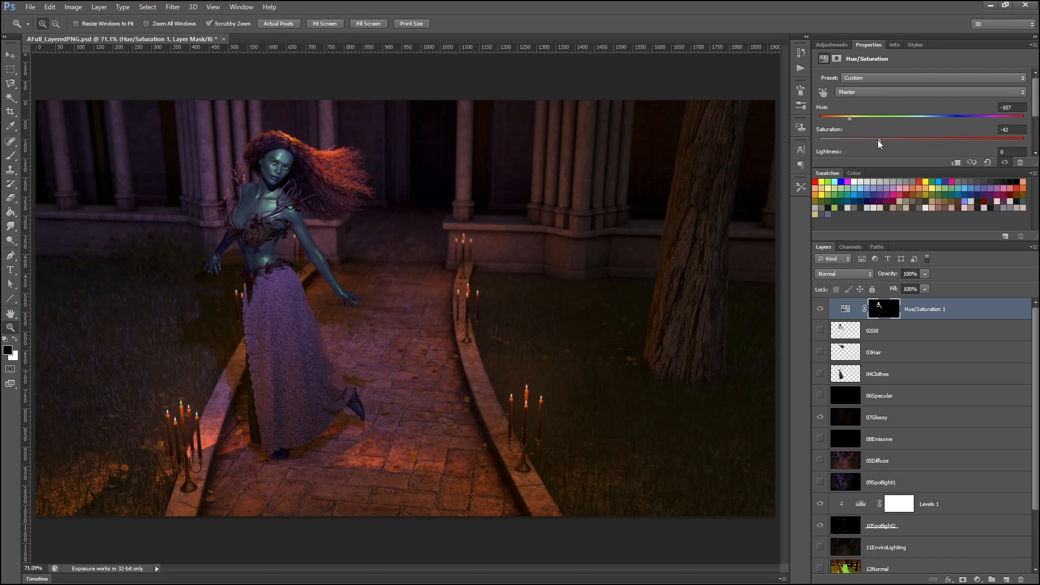
pyautogui.moveTo(863, 144); pyautogui.dragTo(916, 142)
pyautogui.moveTo(895, 167); pyautogui.dragTo(895, 232)
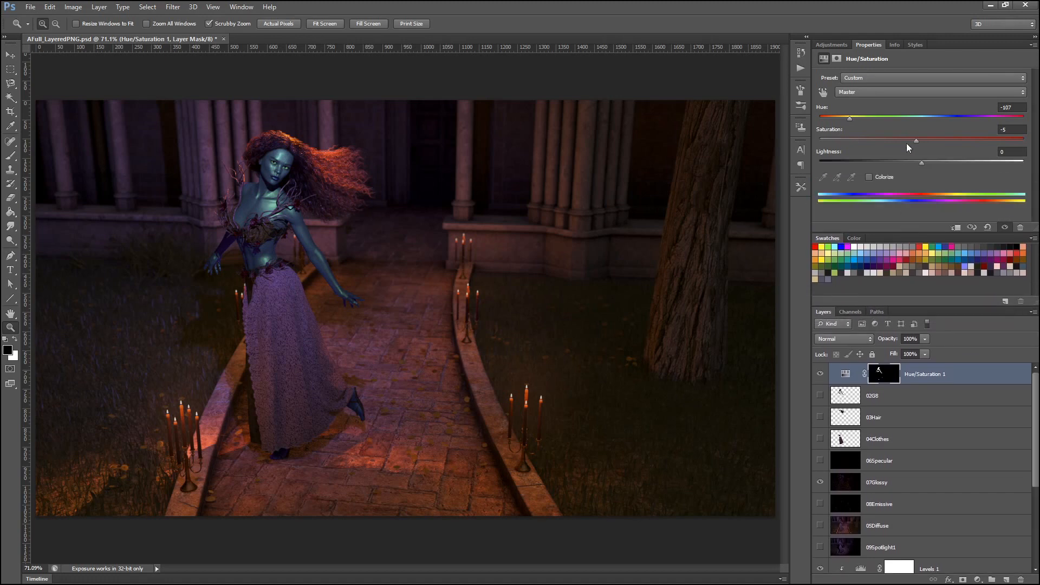
pyautogui.moveTo(939, 145); pyautogui.dragTo(911, 160)
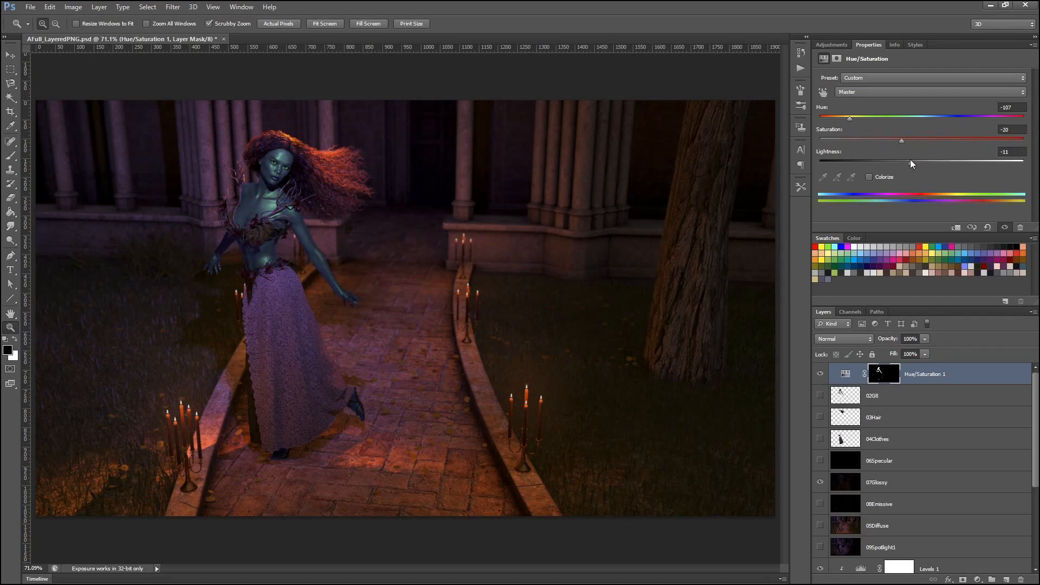
# - Inspect the recoloured skin at 200%, delete the masked Hue/Saturation adjustment, and leave 02G8 shown
pyautogui.click(215, 199)
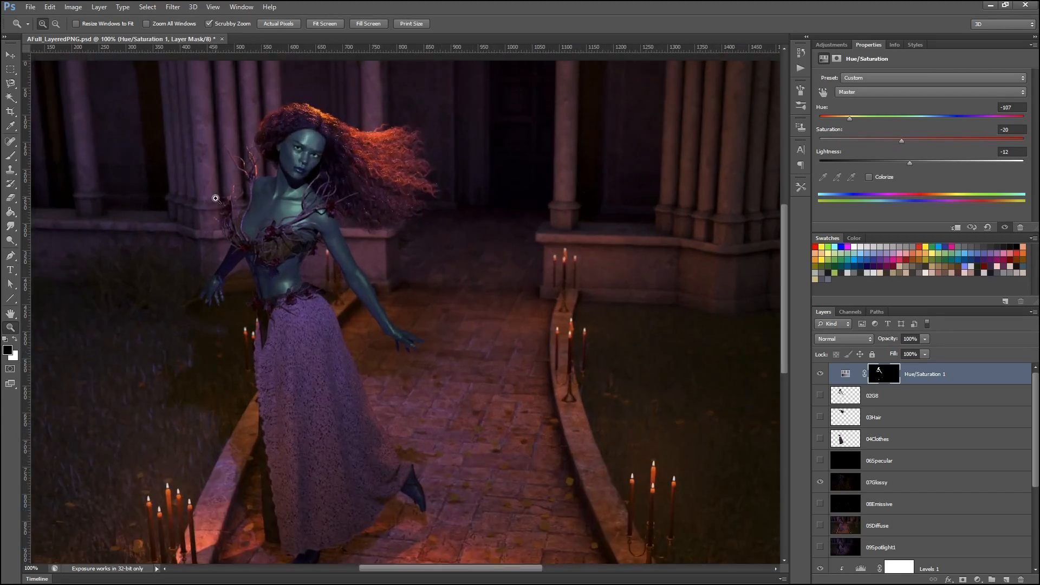
pyautogui.click(215, 198)
pyautogui.scroll(3, 453, 272)
pyautogui.scroll(1, 456, 274)
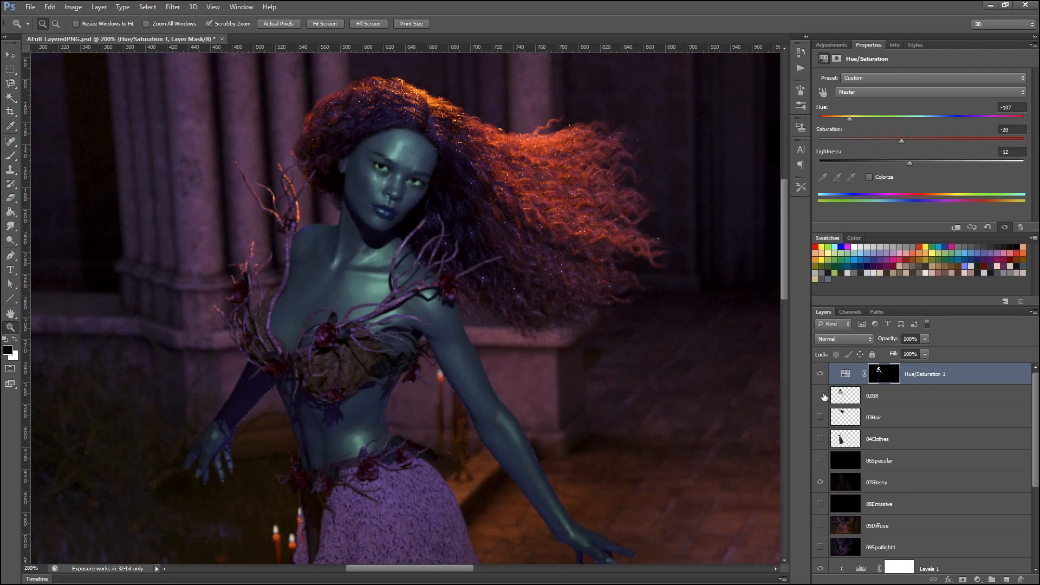
pyautogui.moveTo(952, 378); pyautogui.dragTo(1021, 579)
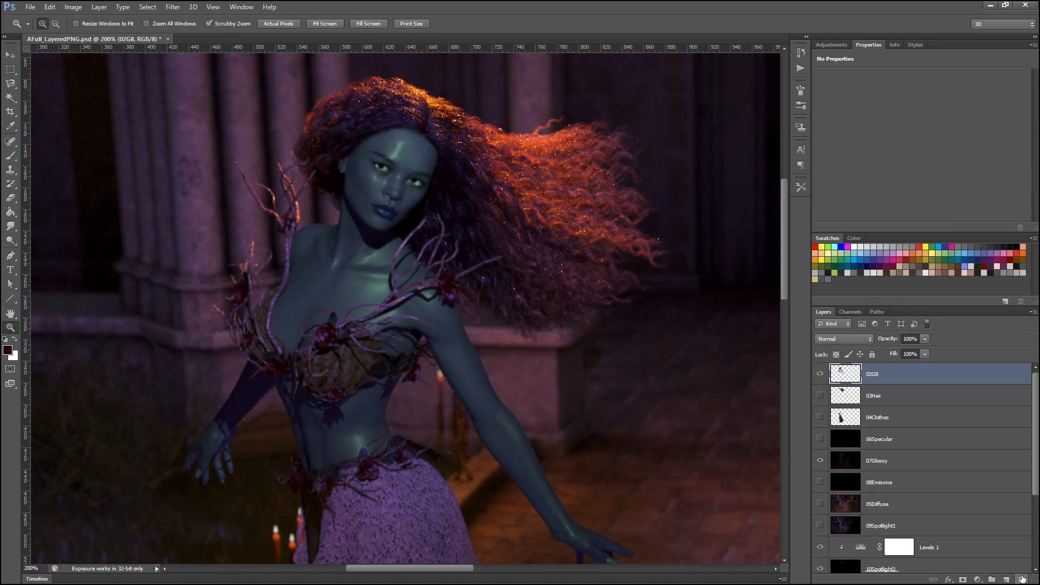
# - Add a Hue/Saturation adjustment clipped to 02G8 and shift its hue to +5
pyautogui.click(820, 45)
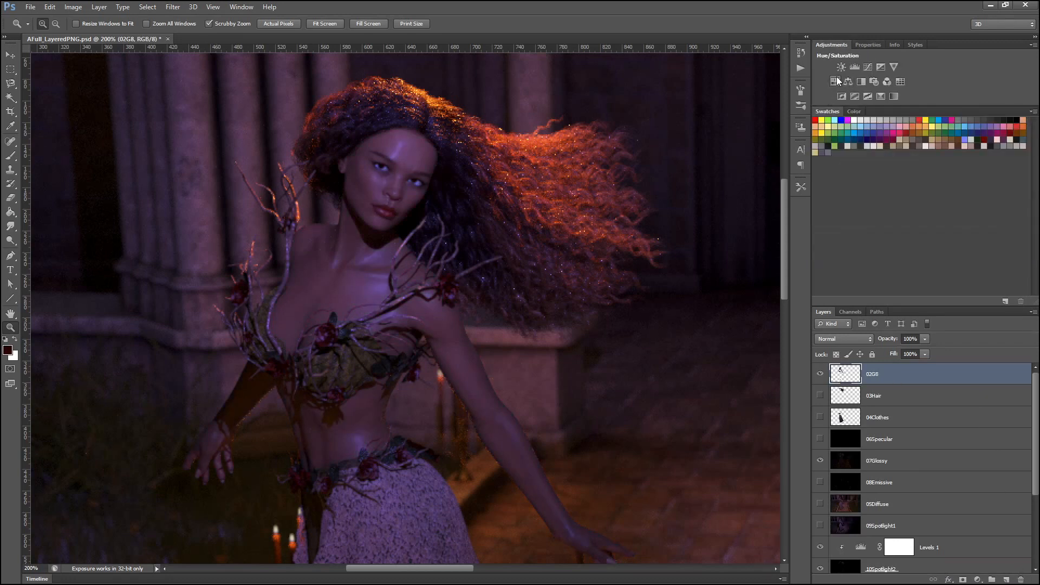
pyautogui.click(836, 81)
pyautogui.keyDown('alt'); pyautogui.click(844, 386); pyautogui.keyUp('alt')
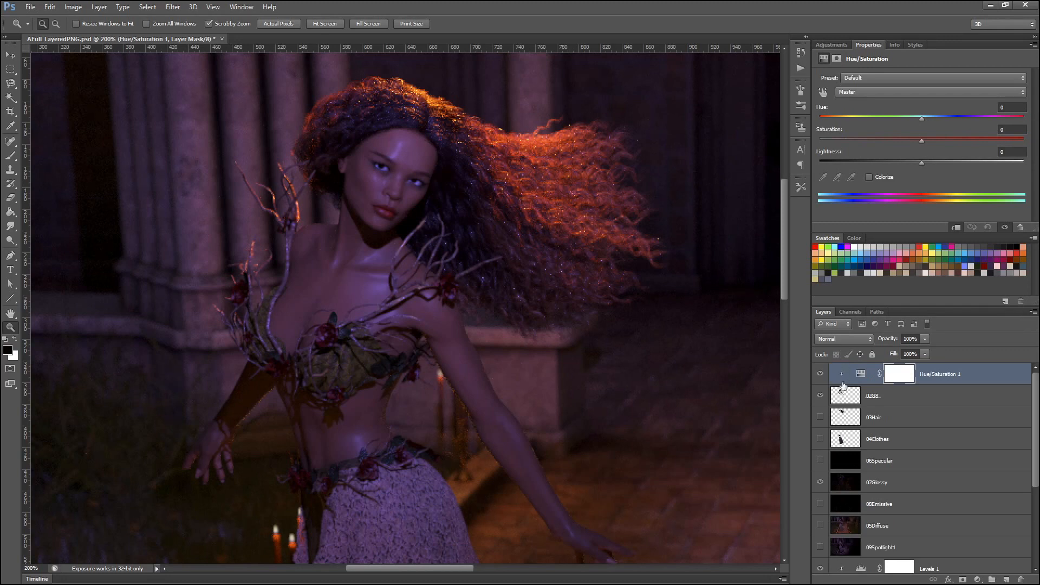
pyautogui.click(864, 375)
pyautogui.moveTo(921, 117)
pyautogui.mouseDown()
pyautogui.moveTo(840, 115)
pyautogui.moveTo(1024, 117)
pyautogui.moveTo(829, 106)
pyautogui.moveTo(927, 109)
pyautogui.mouseUp()
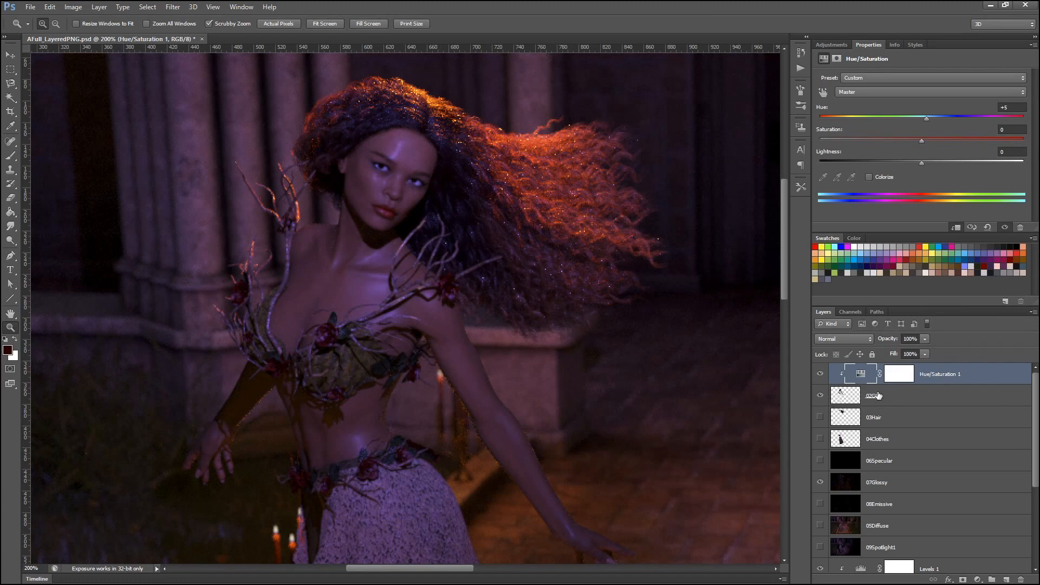
# - Compare the figure with 02G8 and its Hue/Saturation adjustment shown and hidden over 01FullScene
pyautogui.scroll(-4, 867, 412)
pyautogui.scroll(4, 893, 497)
pyautogui.click(821, 396)
pyautogui.click(822, 396)
pyautogui.click(821, 374)
pyautogui.click(822, 396)
pyautogui.scroll(-5, 922, 515)
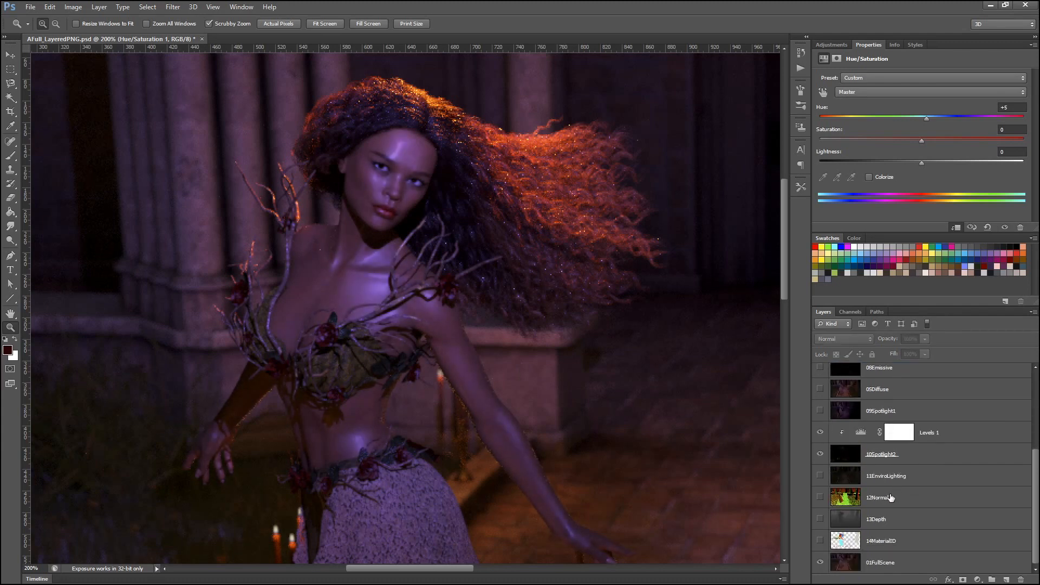
pyautogui.click(888, 564)
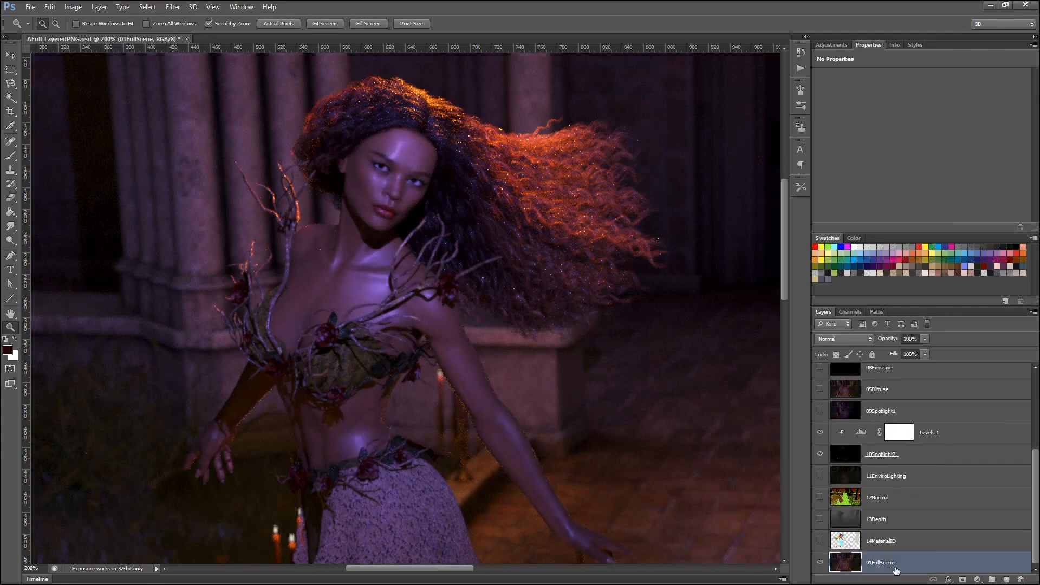
pyautogui.scroll(6, 926, 519)
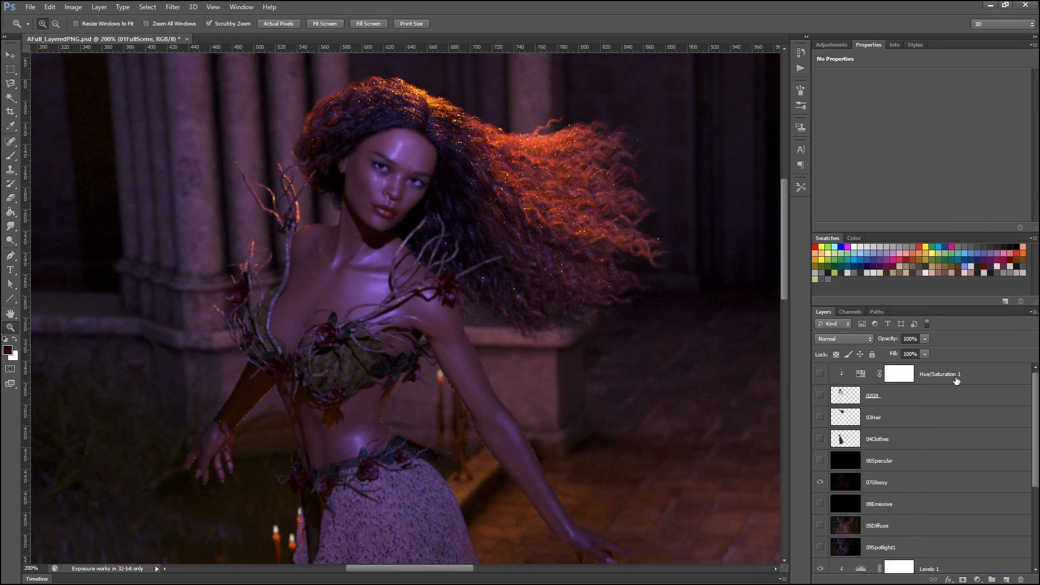
pyautogui.click(821, 396)
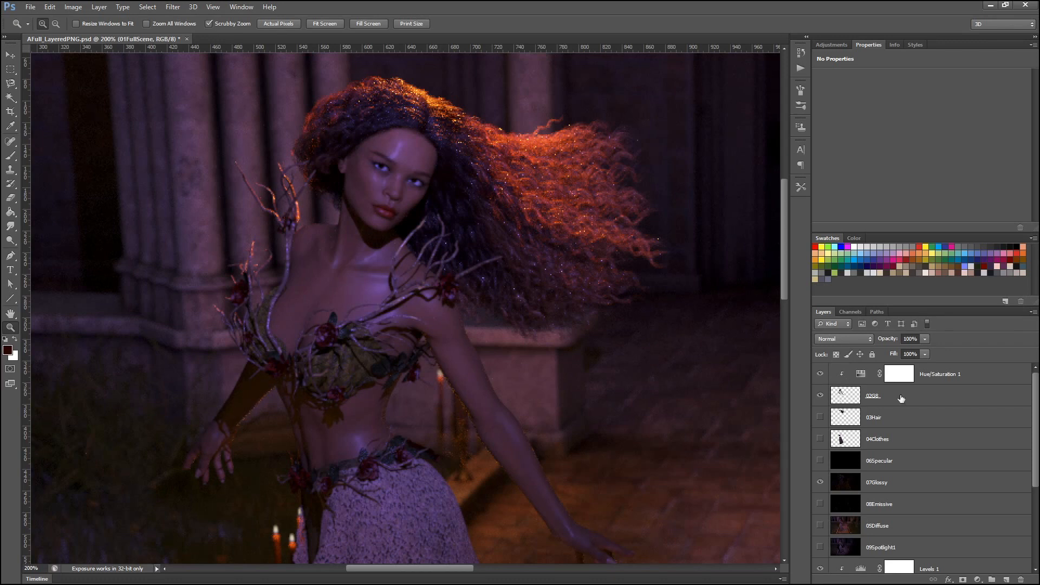
# - Delete the Hue/Saturation adjustment clipped to 02G8 and hide the 02G8 layer
pyautogui.moveTo(951, 374); pyautogui.dragTo(1010, 517)
pyautogui.scroll(3, 889, 431)
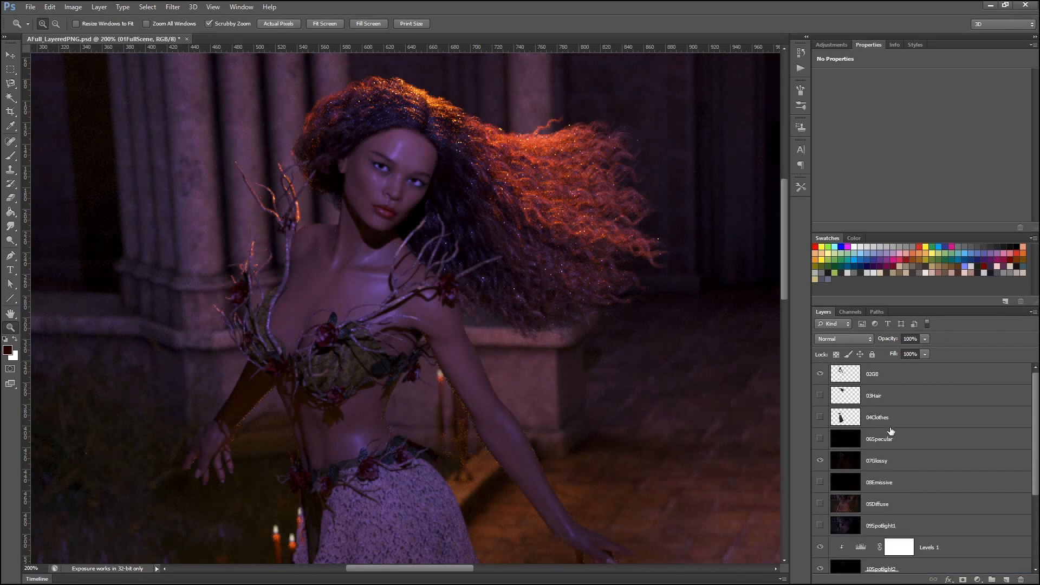
pyautogui.click(820, 374)
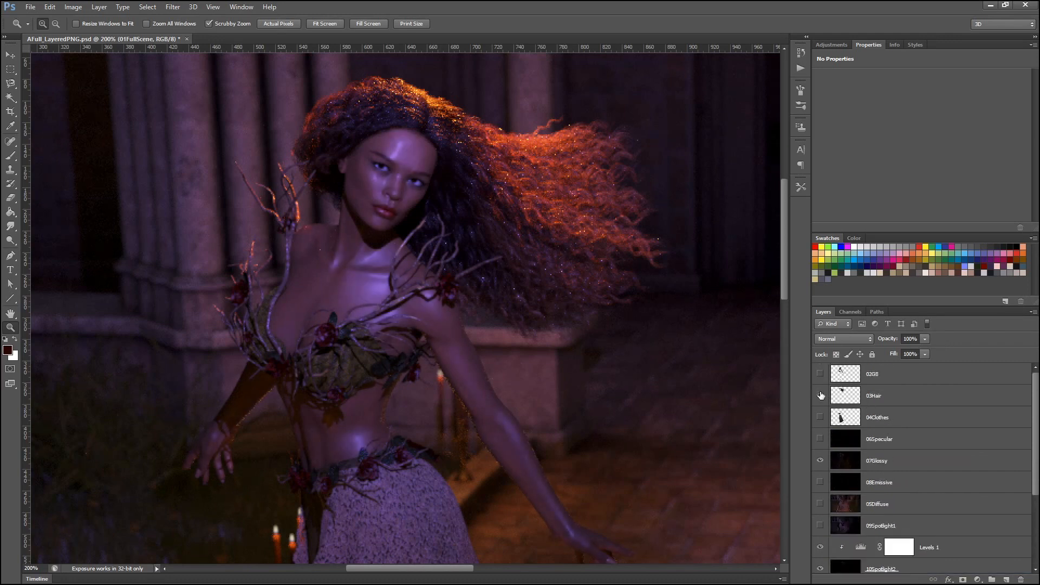
# - Show the 03Hair layer and add a Hue/Saturation adjustment clipped to 01FullScene
pyautogui.click(820, 395)
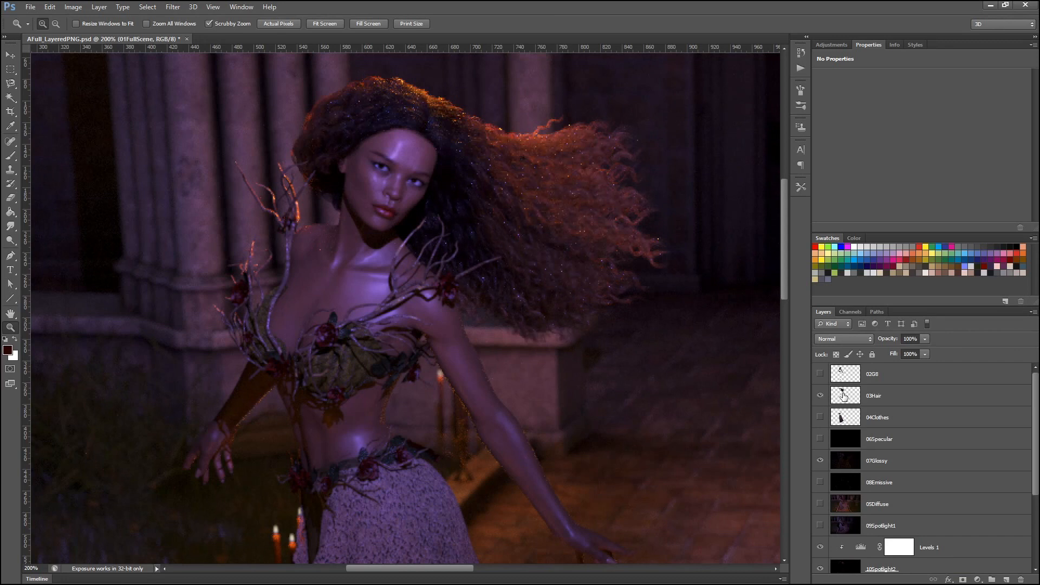
pyautogui.click(840, 45)
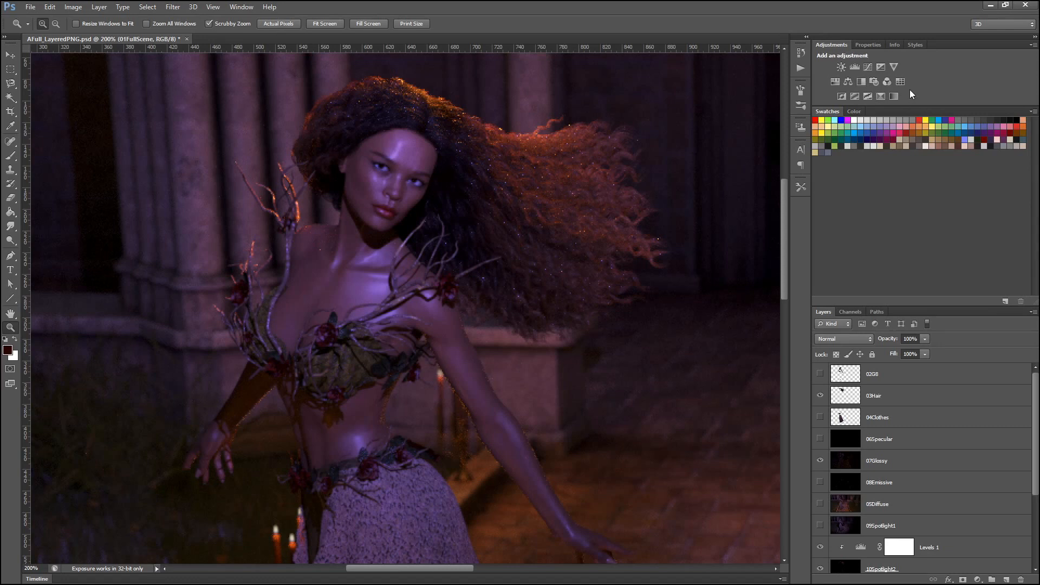
pyautogui.click(832, 83)
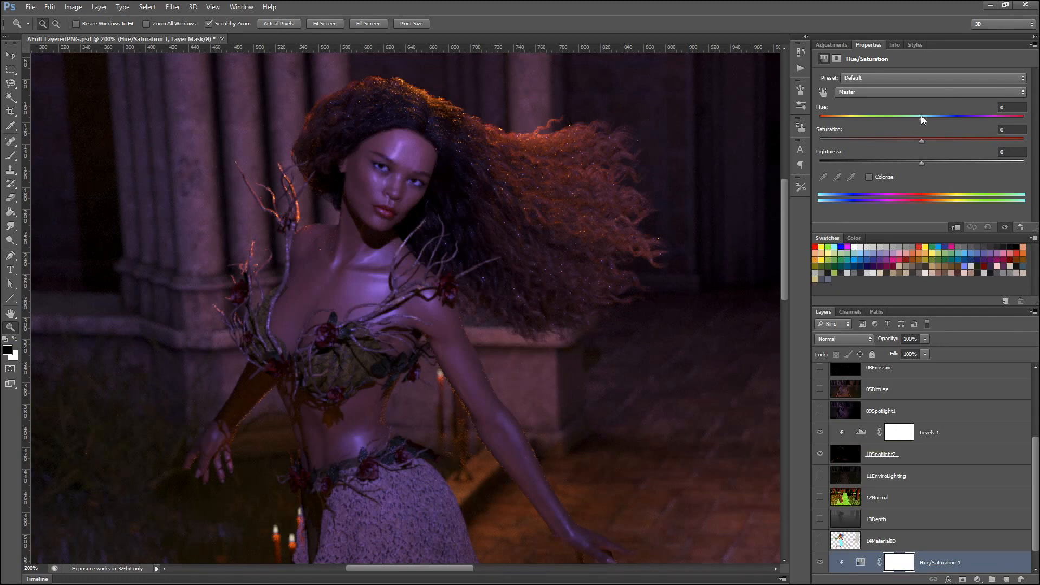
pyautogui.click(863, 433)
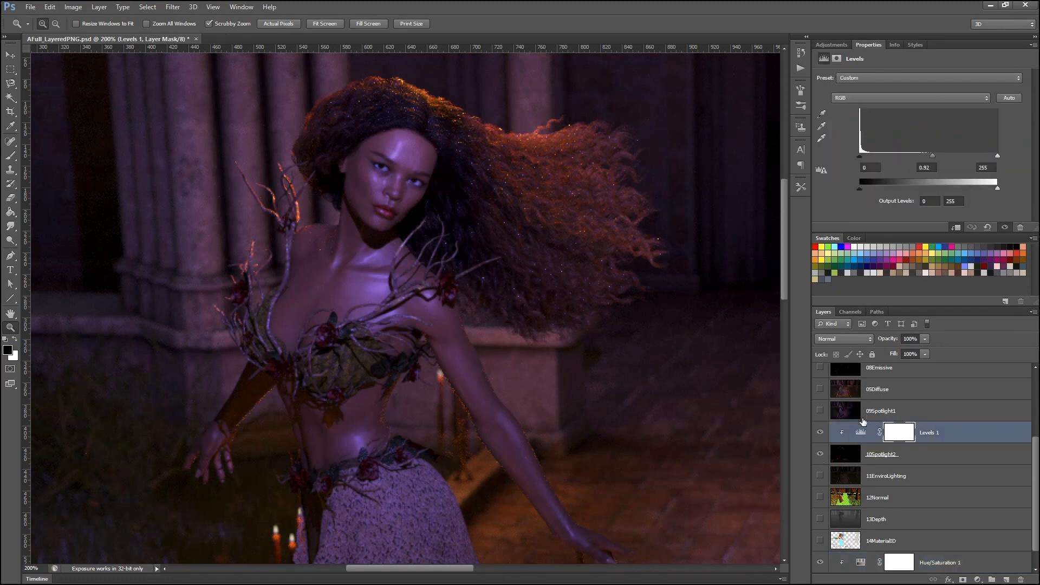
pyautogui.click(863, 433)
pyautogui.scroll(5, 908, 468)
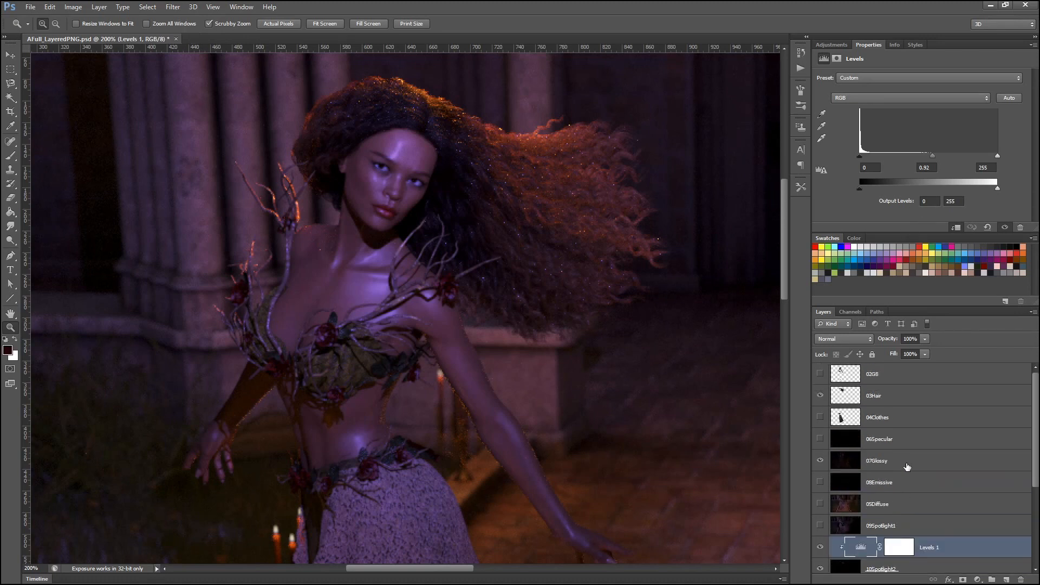
pyautogui.moveTo(982, 546); pyautogui.dragTo(1013, 575)
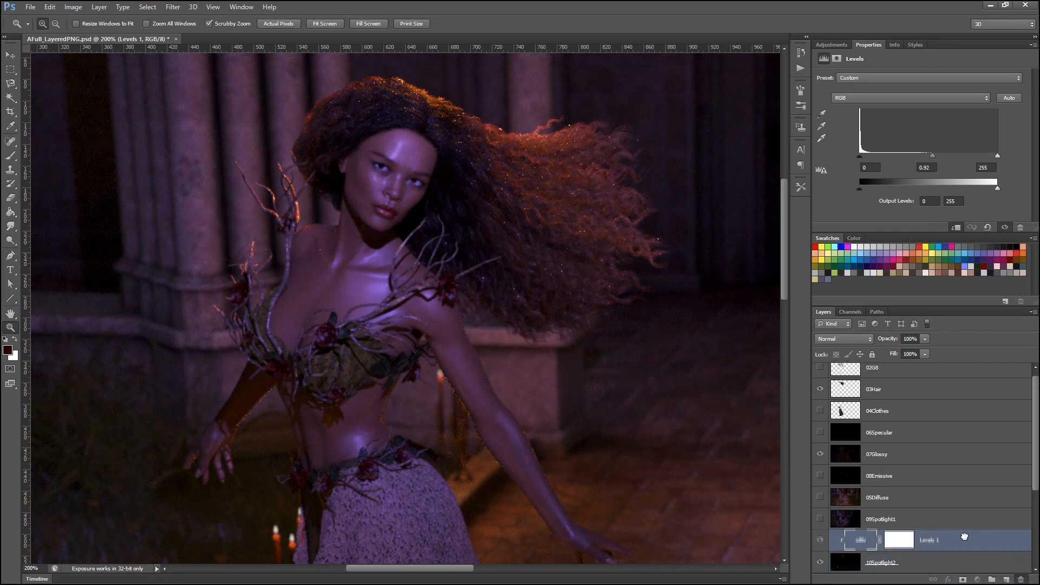
# - Add a Hue/Saturation adjustment clipped to 03Hair and shift its hue to -2
pyautogui.click(893, 394)
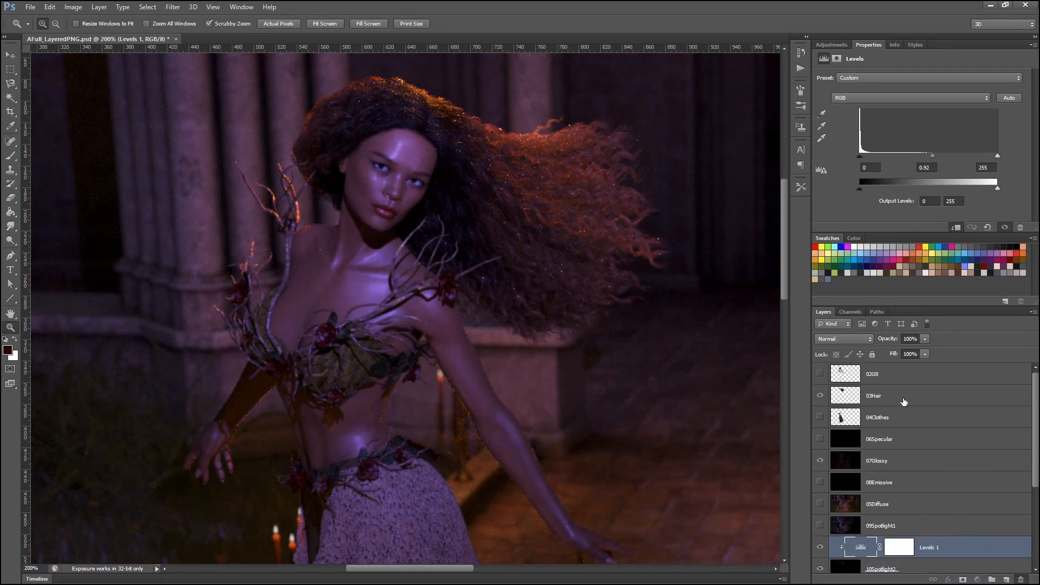
pyautogui.click(834, 47)
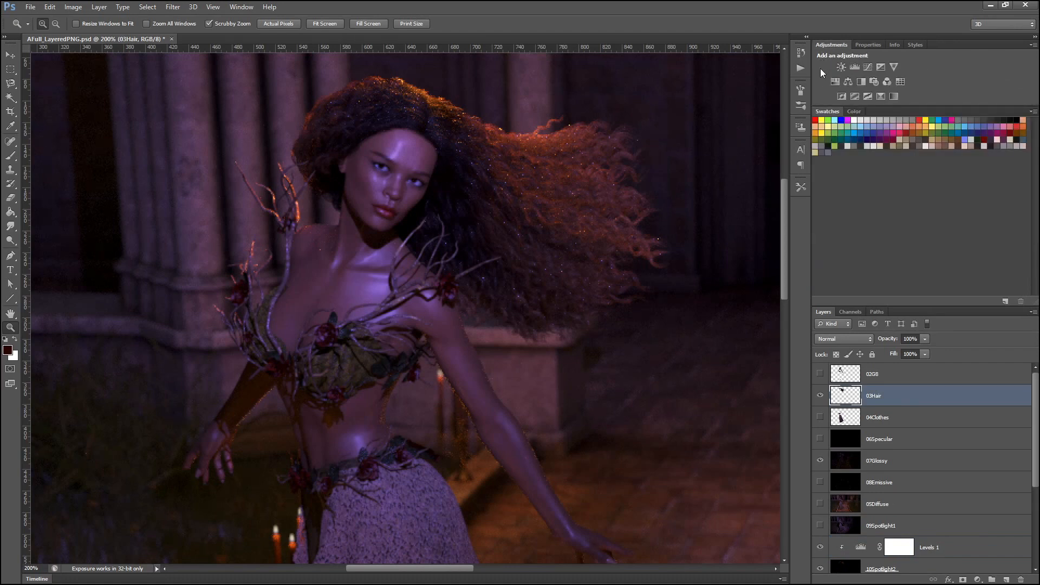
pyautogui.click(834, 81)
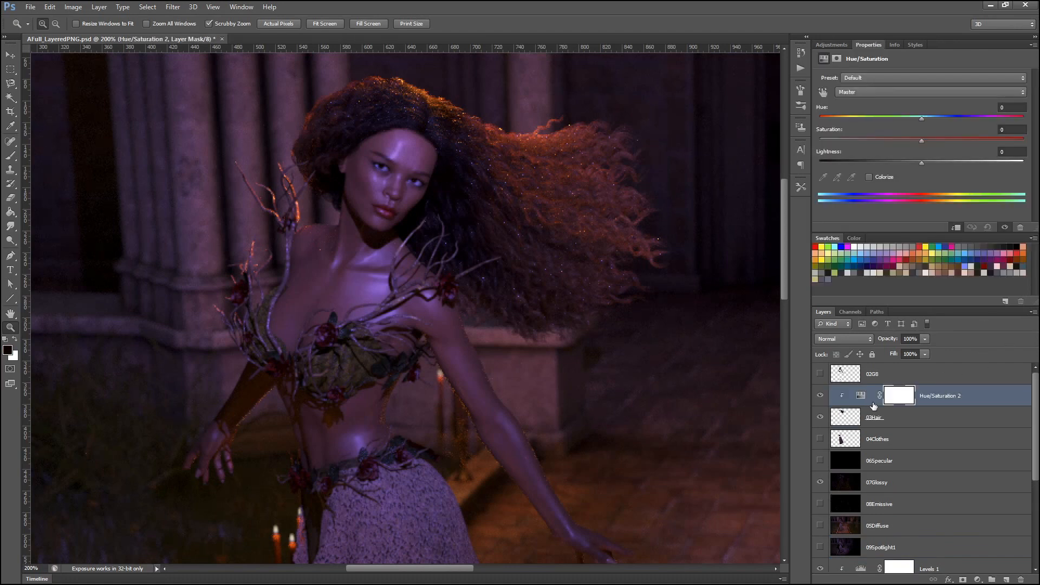
pyautogui.click(861, 396)
pyautogui.moveTo(922, 119)
pyautogui.mouseDown()
pyautogui.moveTo(813, 114)
pyautogui.moveTo(1009, 119)
pyautogui.moveTo(1007, 109)
pyautogui.moveTo(890, 96)
pyautogui.moveTo(919, 107)
pyautogui.mouseUp()
# - Raise the overall saturation in the hair's Hue/Saturation adjustment while viewing the whole figure at 100%
pyautogui.click(213, 7)
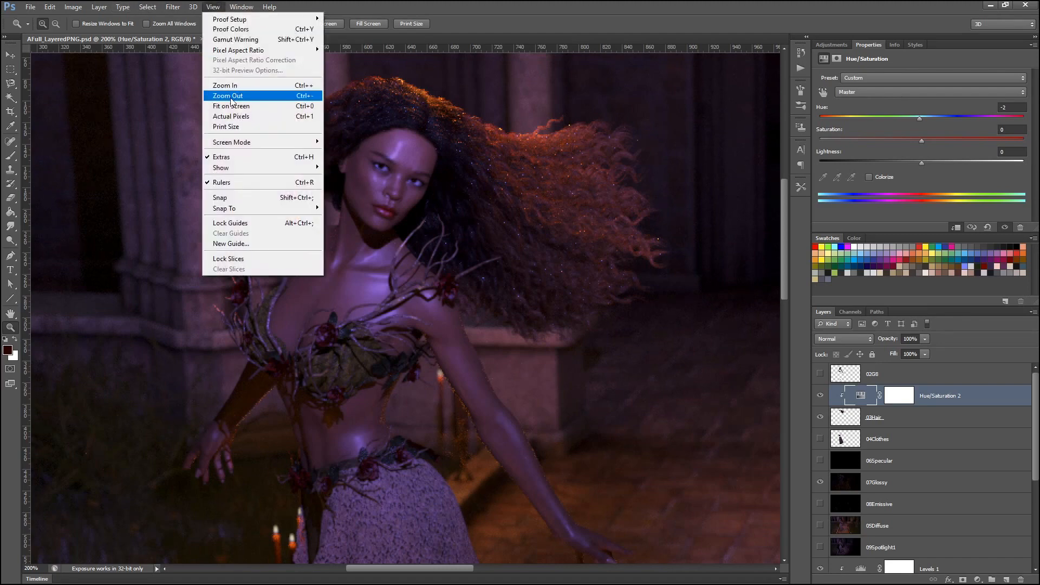
pyautogui.click(230, 99)
pyautogui.scroll(-4, 278, 117)
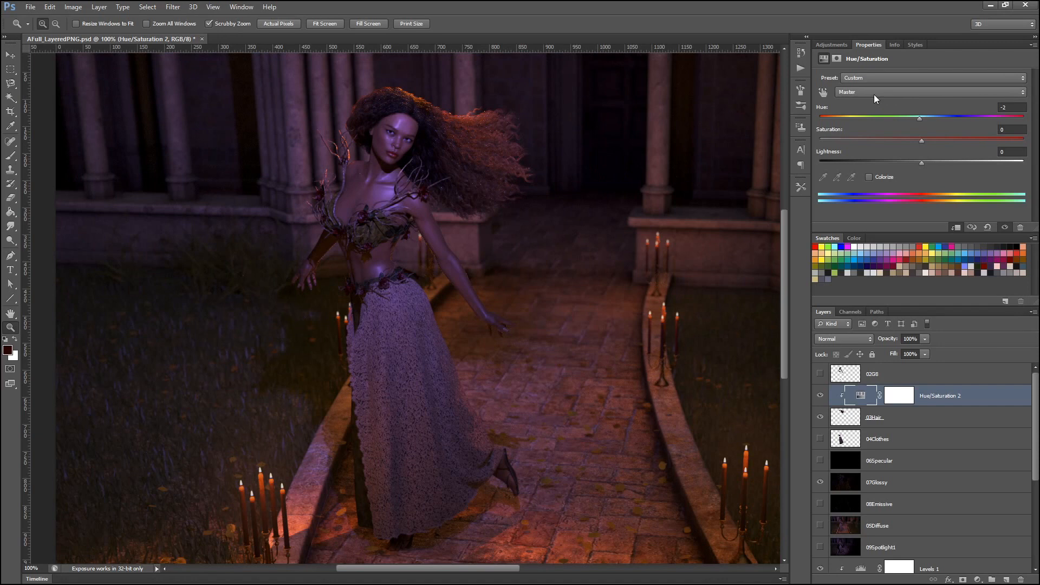
pyautogui.moveTo(922, 139); pyautogui.dragTo(929, 140)
# - Try saturation and lightness changes on the Reds range of the hair's Hue/Saturation adjustment
pyautogui.click(872, 90)
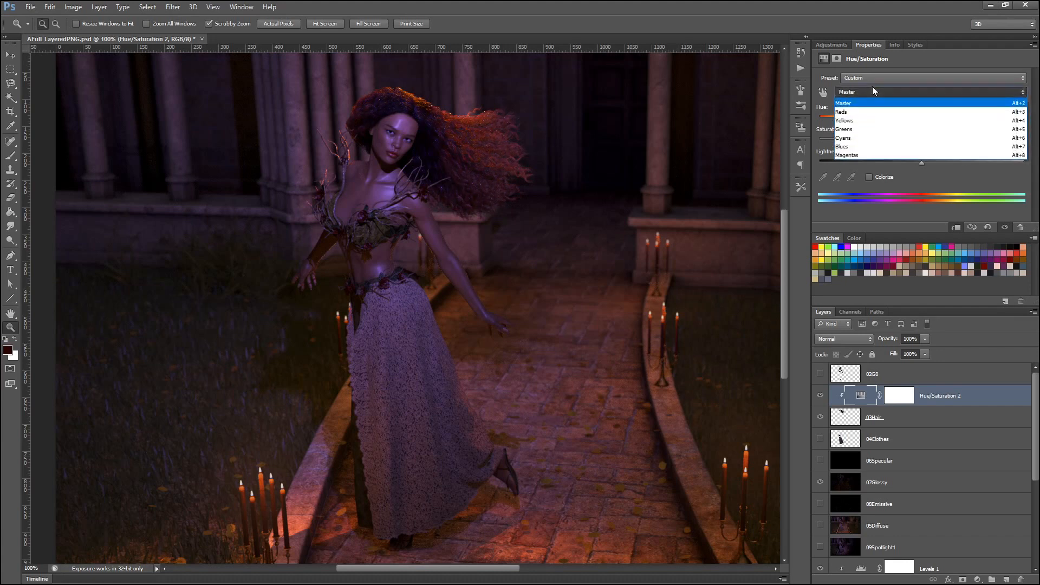
pyautogui.click(858, 112)
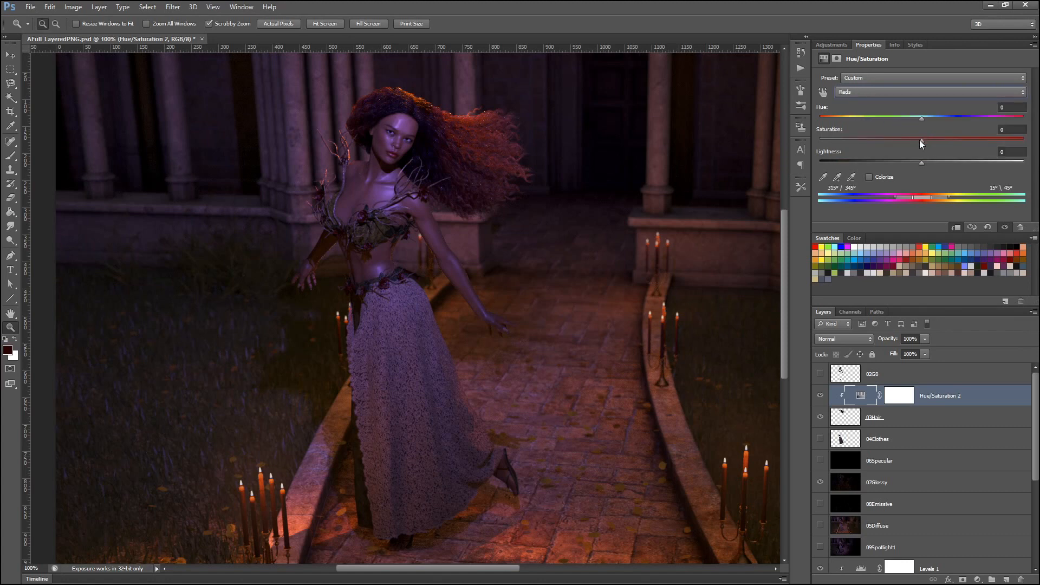
pyautogui.moveTo(924, 141)
pyautogui.mouseDown()
pyautogui.moveTo(980, 145)
pyautogui.moveTo(918, 145)
pyautogui.mouseUp()
pyautogui.moveTo(838, 133); pyautogui.dragTo(913, 142)
pyautogui.moveTo(934, 132)
pyautogui.mouseDown()
pyautogui.moveTo(950, 132)
pyautogui.moveTo(919, 125)
pyautogui.mouseUp()
pyautogui.moveTo(921, 163); pyautogui.dragTo(899, 157)
# - Delete the Hue/Saturation adjustment clipped to 03Hair and hide the 03Hair layer
pyautogui.moveTo(937, 395); pyautogui.dragTo(1023, 580)
pyautogui.click(821, 375)
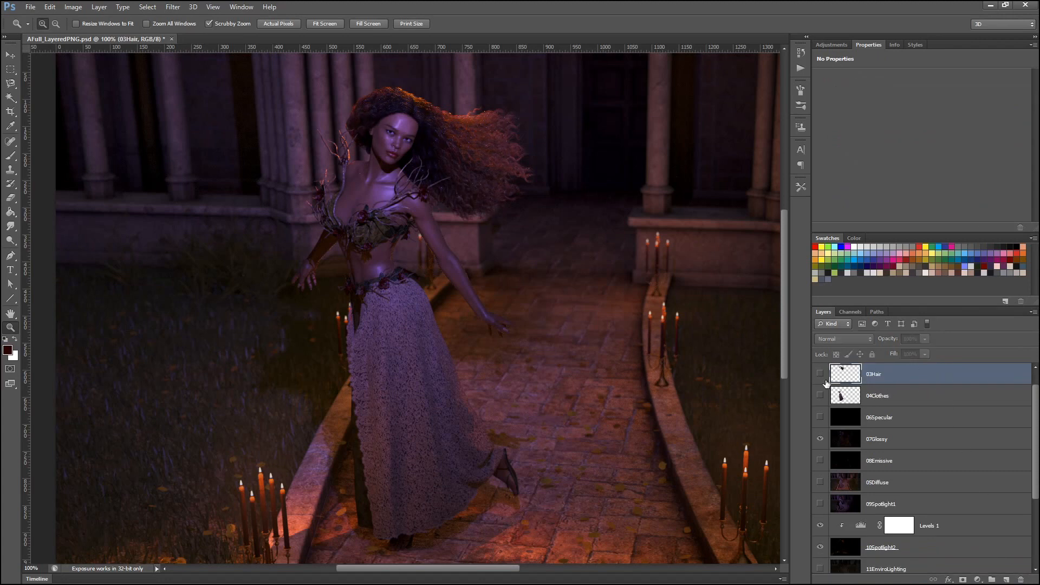
pyautogui.scroll(1, 826, 383)
# - Compare the skirt with the 04Clothes layer shown and hidden, including a close-up at 200%, and leave the layer hidden
pyautogui.click(870, 423)
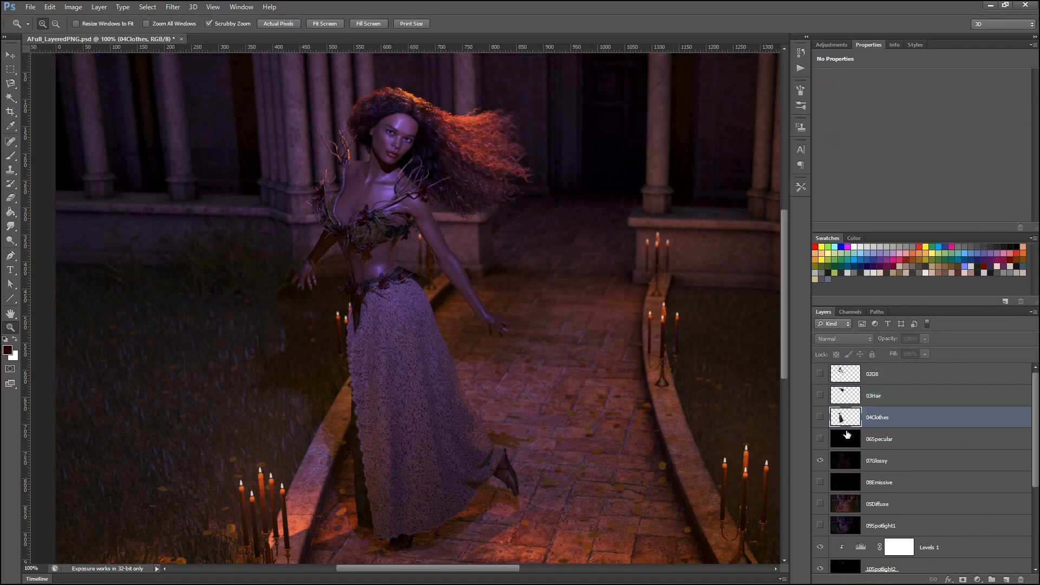
pyautogui.click(821, 417)
pyautogui.click(821, 417)
pyautogui.click(821, 417)
pyautogui.click(821, 417)
pyautogui.click(821, 417)
pyautogui.click(821, 418)
pyautogui.click(477, 435)
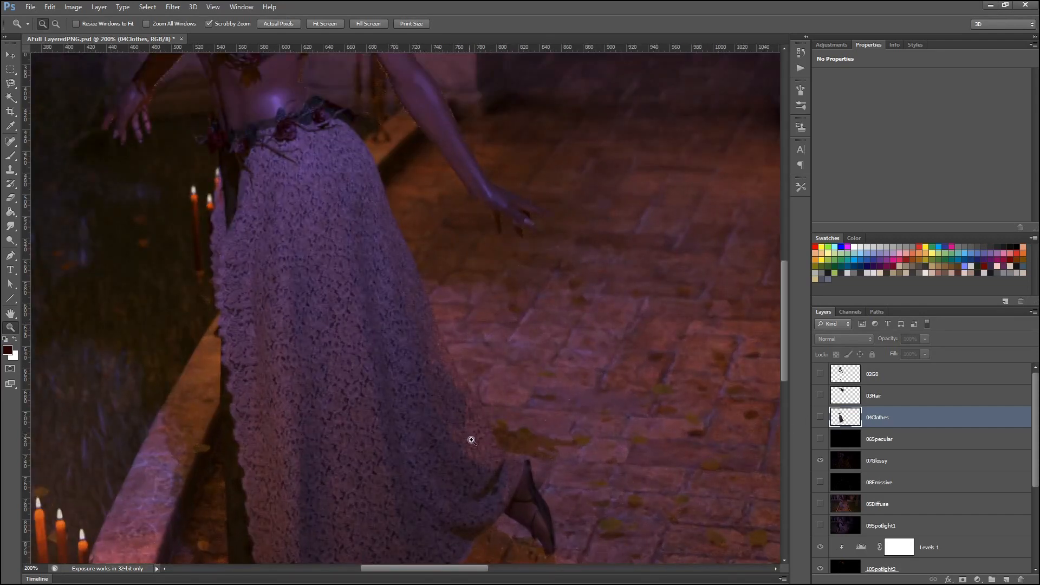
pyautogui.click(820, 417)
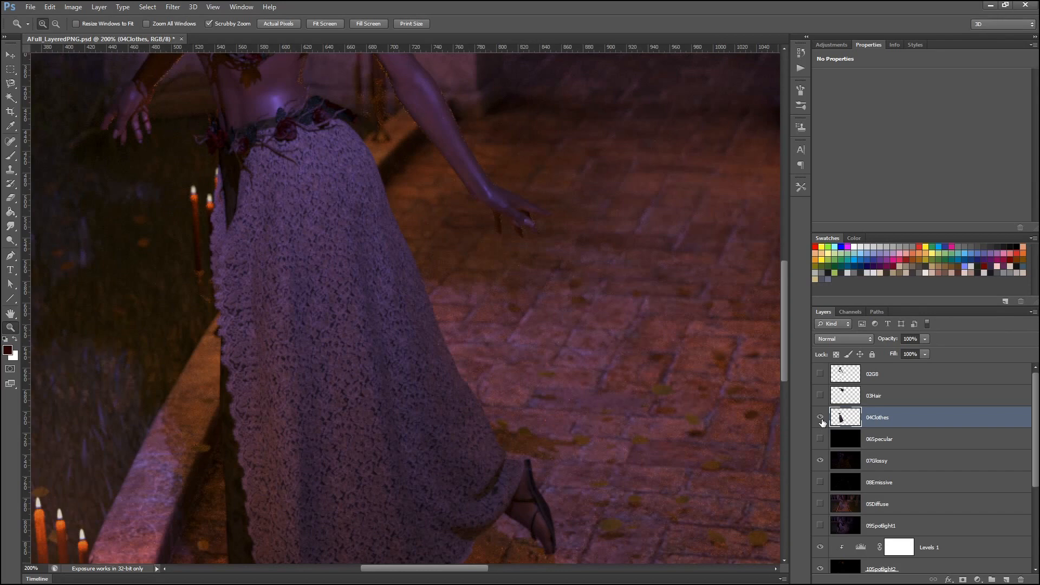
pyautogui.click(820, 418)
# - Load the outline of 04Clothes as a selection and add a Hue/Saturation adjustment masked to the clothing
pyautogui.keyDown('ctrl'); pyautogui.click(853, 426); pyautogui.keyUp('ctrl')
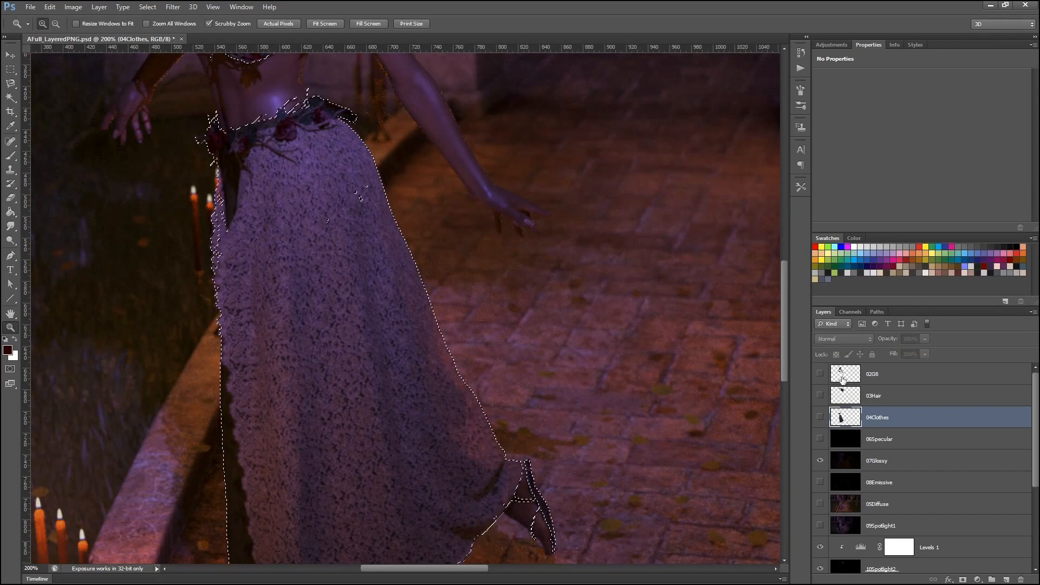
pyautogui.click(213, 6)
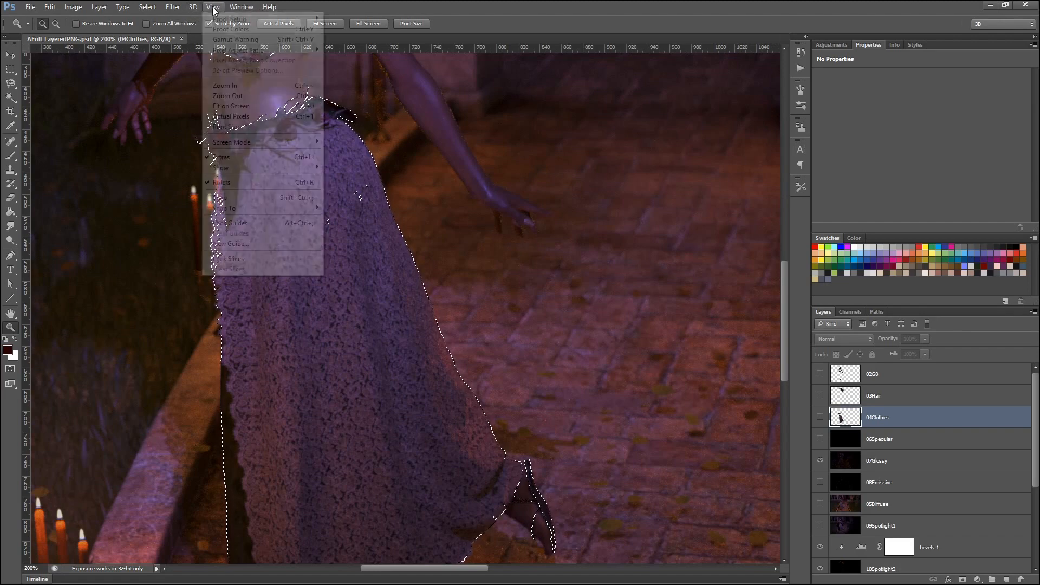
pyautogui.click(232, 95)
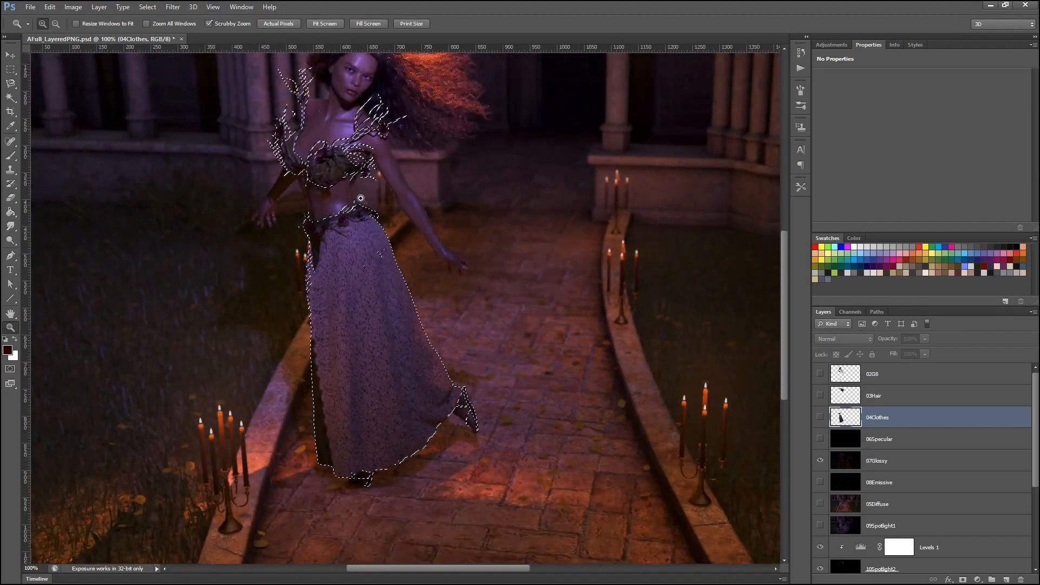
pyautogui.scroll(3, 412, 336)
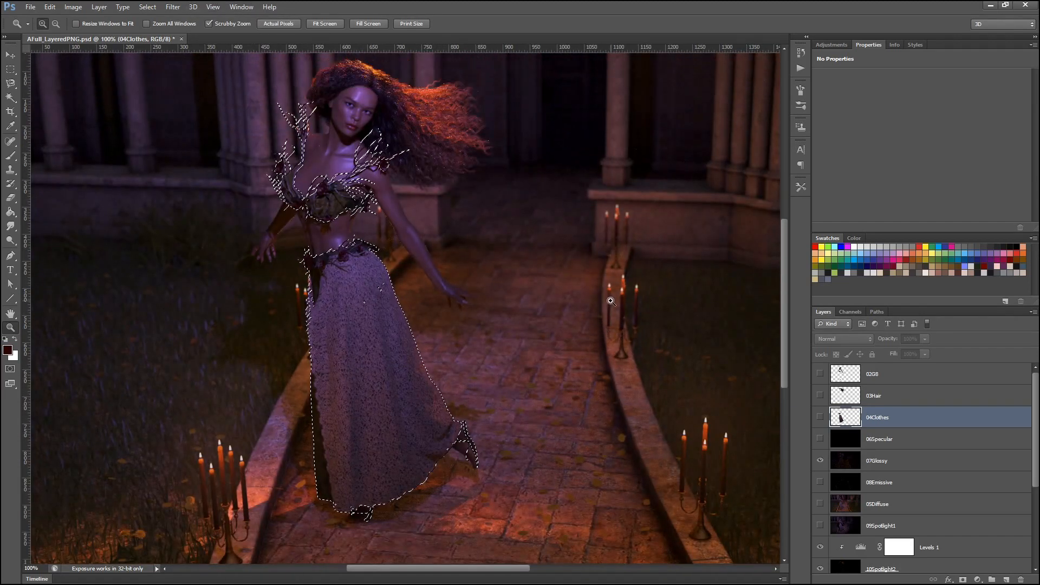
pyautogui.click(830, 45)
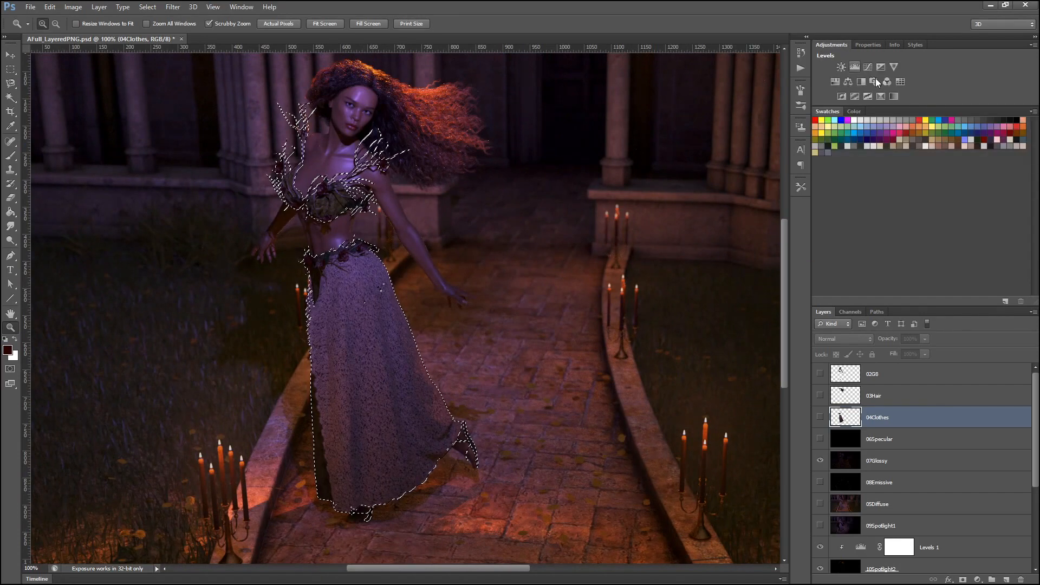
pyautogui.click(836, 82)
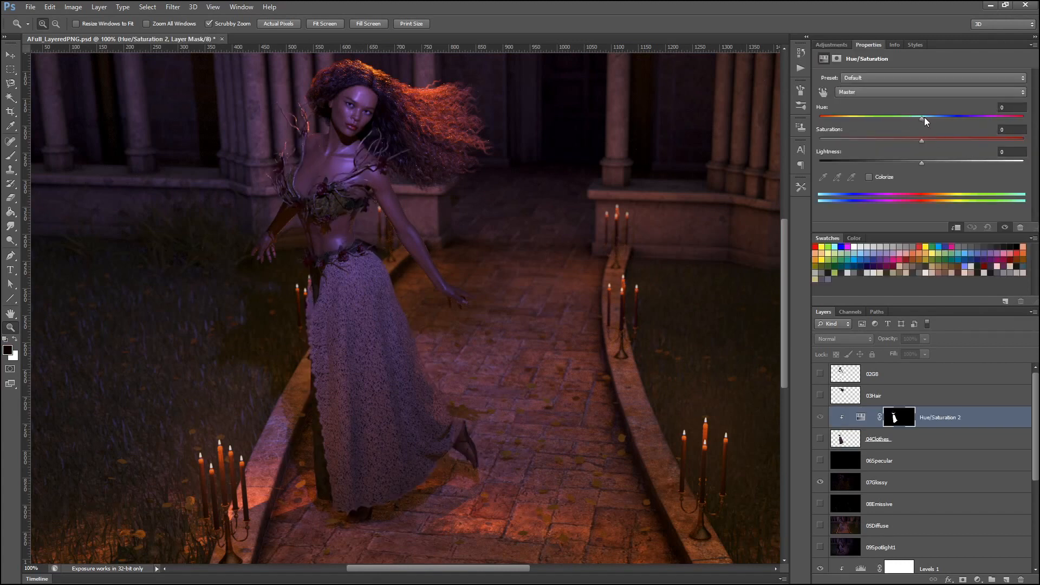
# - Release the clothing adjustment from its clipping and set its hue to -90, saturation to +9 and lightness to -12
pyautogui.moveTo(922, 117)
pyautogui.mouseDown()
pyautogui.moveTo(807, 104)
pyautogui.moveTo(1016, 120)
pyautogui.moveTo(857, 119)
pyautogui.moveTo(921, 122)
pyautogui.mouseUp()
pyautogui.click(956, 228)
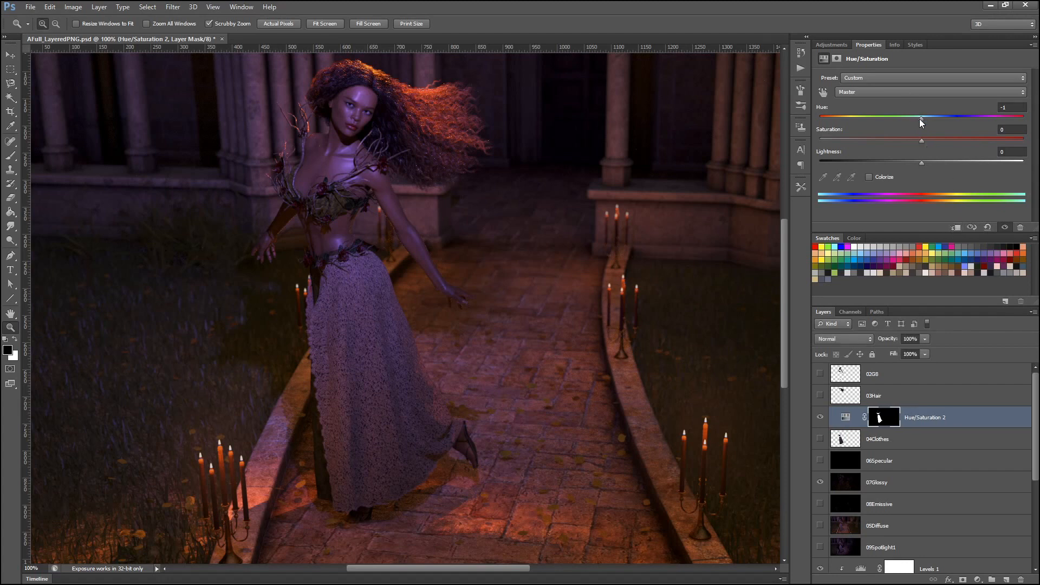
pyautogui.moveTo(919, 118); pyautogui.dragTo(869, 163)
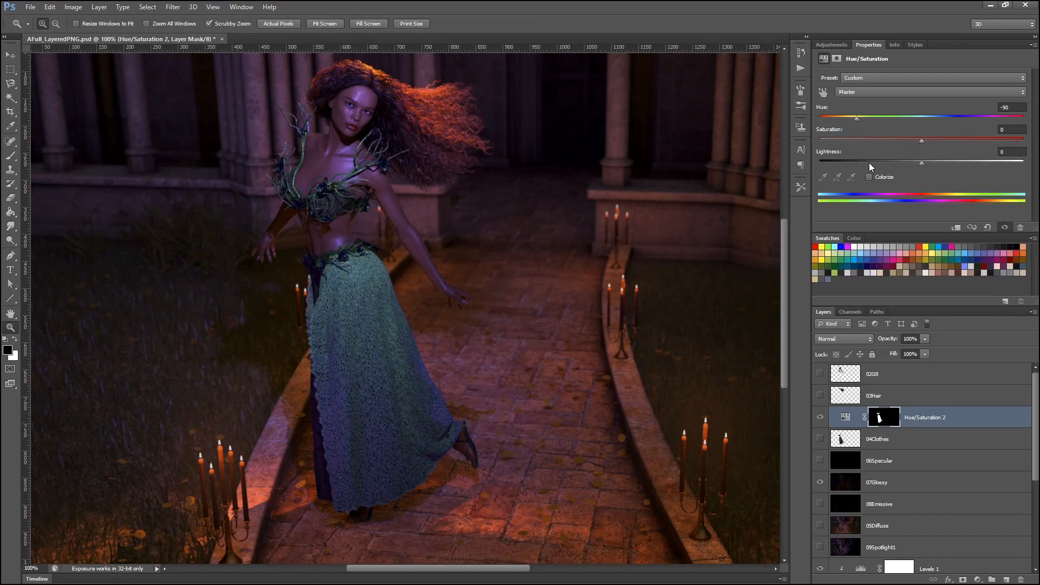
pyautogui.moveTo(923, 140)
pyautogui.mouseDown()
pyautogui.moveTo(847, 139)
pyautogui.moveTo(899, 152)
pyautogui.moveTo(942, 143)
pyautogui.mouseUp()
pyautogui.moveTo(922, 164); pyautogui.dragTo(887, 162)
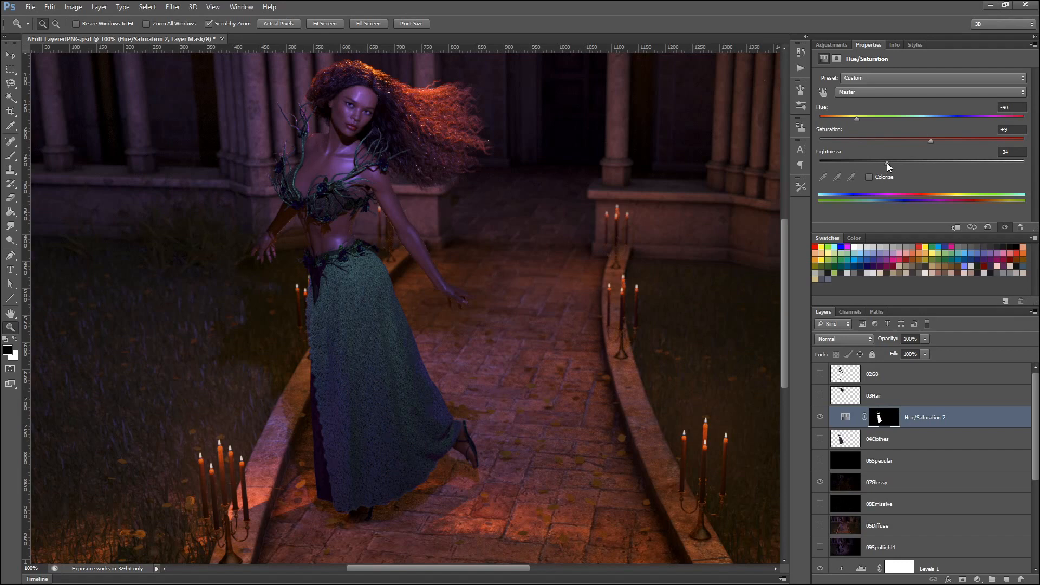
pyautogui.moveTo(886, 162); pyautogui.dragTo(907, 166)
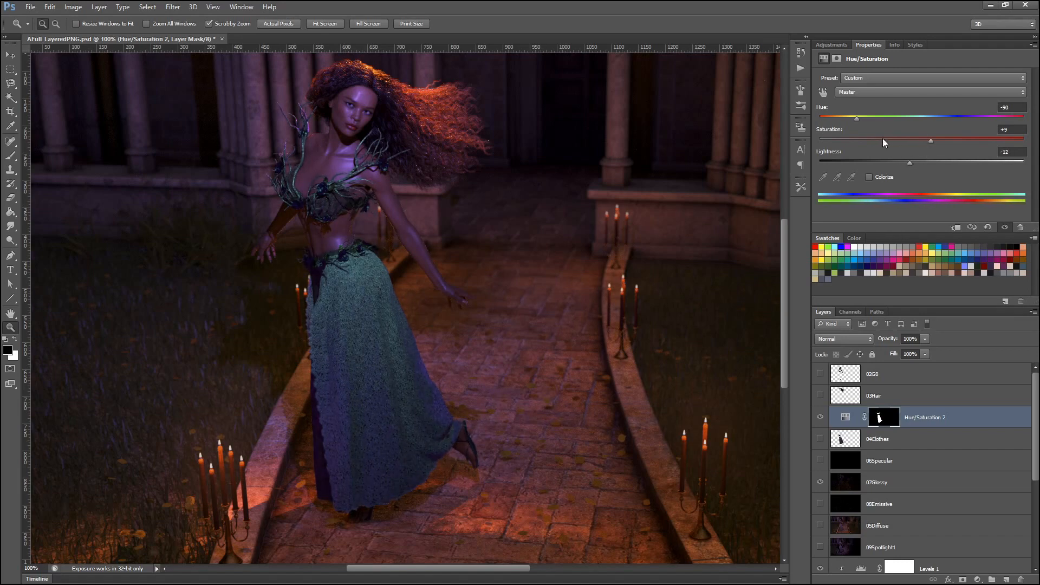
# - Set the clothing adjustment's hue to +4 and, by sampling the outfit, raise saturation to +59 for Magentas and +100 for Reds
pyautogui.moveTo(856, 119); pyautogui.dragTo(925, 116)
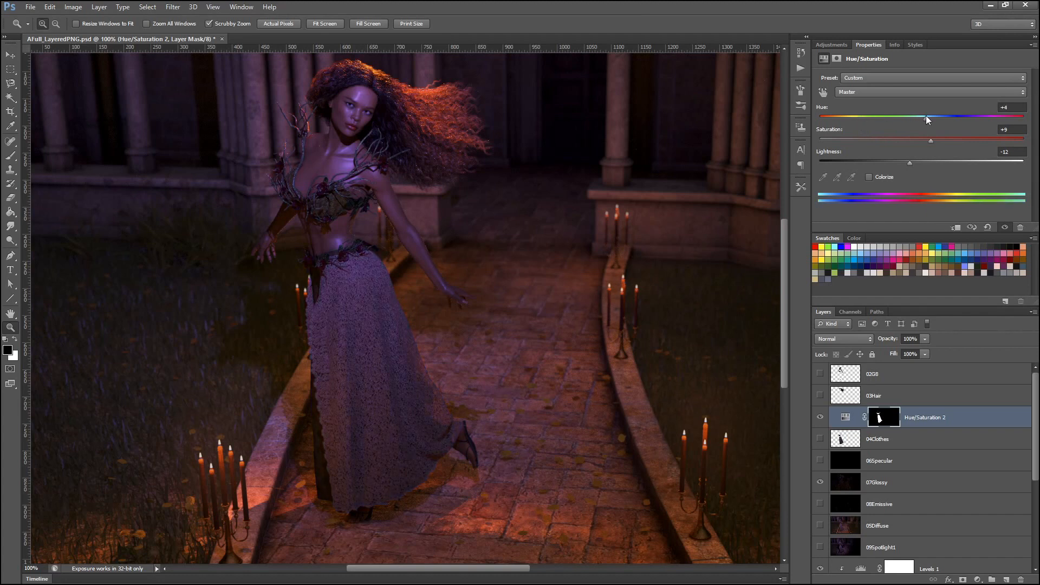
pyautogui.click(823, 91)
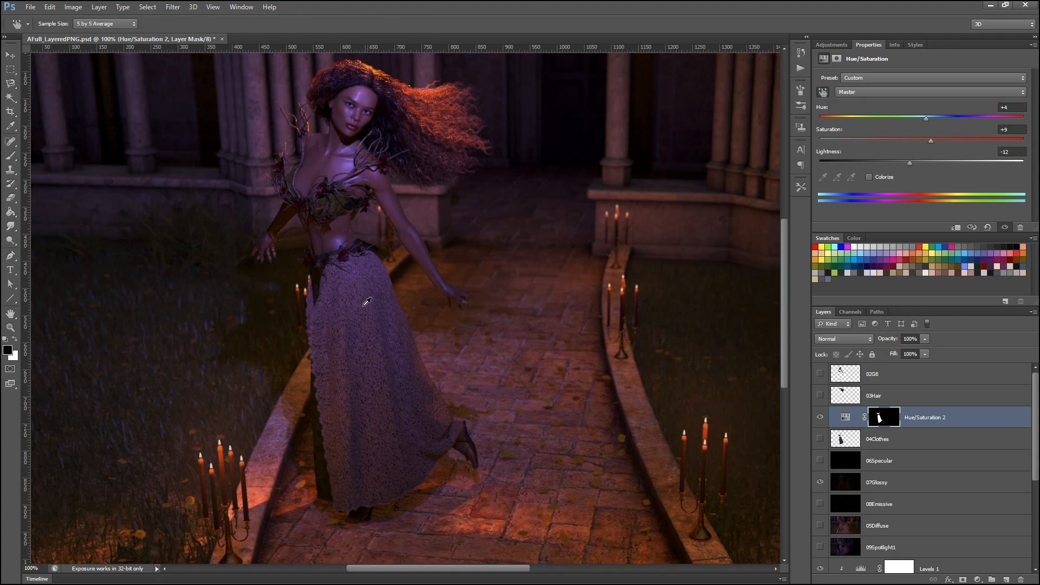
pyautogui.moveTo(360, 300)
pyautogui.mouseDown()
pyautogui.moveTo(472, 307)
pyautogui.moveTo(287, 306)
pyautogui.moveTo(375, 319)
pyautogui.moveTo(384, 305)
pyautogui.moveTo(372, 312)
pyautogui.mouseUp()
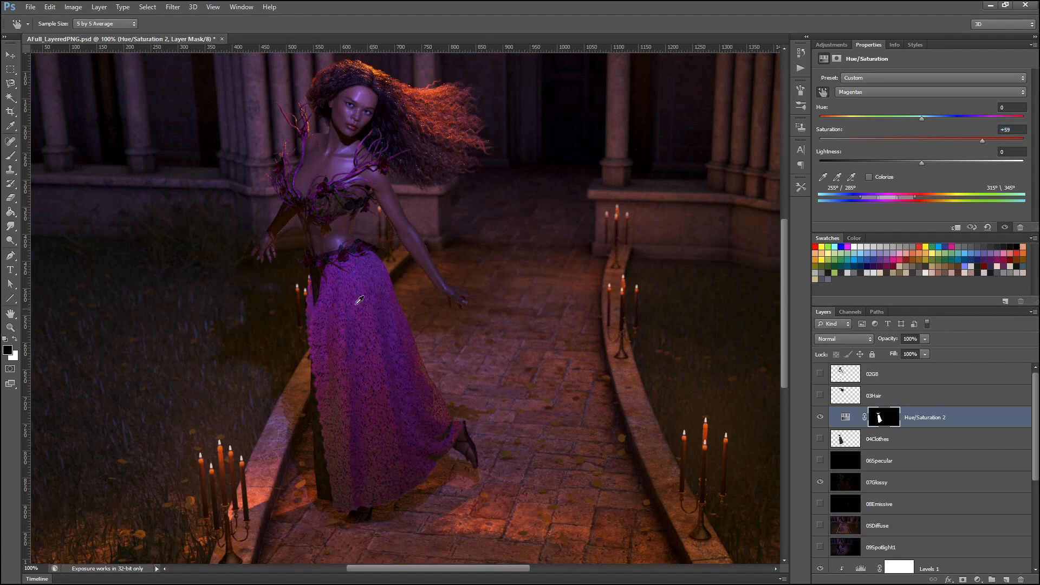
pyautogui.click(344, 202)
pyautogui.moveTo(343, 203); pyautogui.dragTo(540, 224)
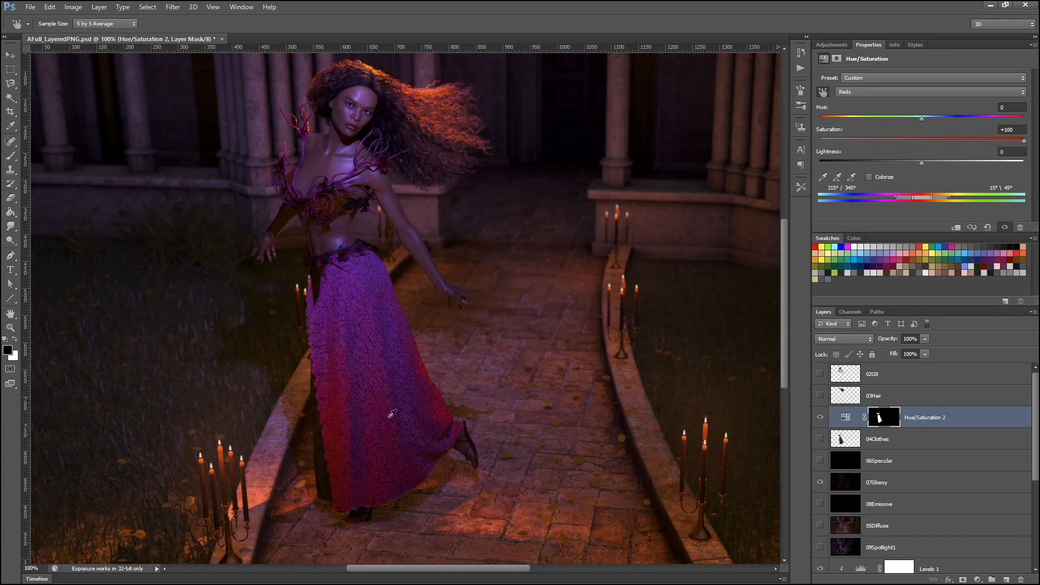
# - Delete the masked clothing Hue/Saturation adjustment and compare the scene with 07Glossy hidden and shown
pyautogui.moveTo(952, 419); pyautogui.dragTo(1021, 577)
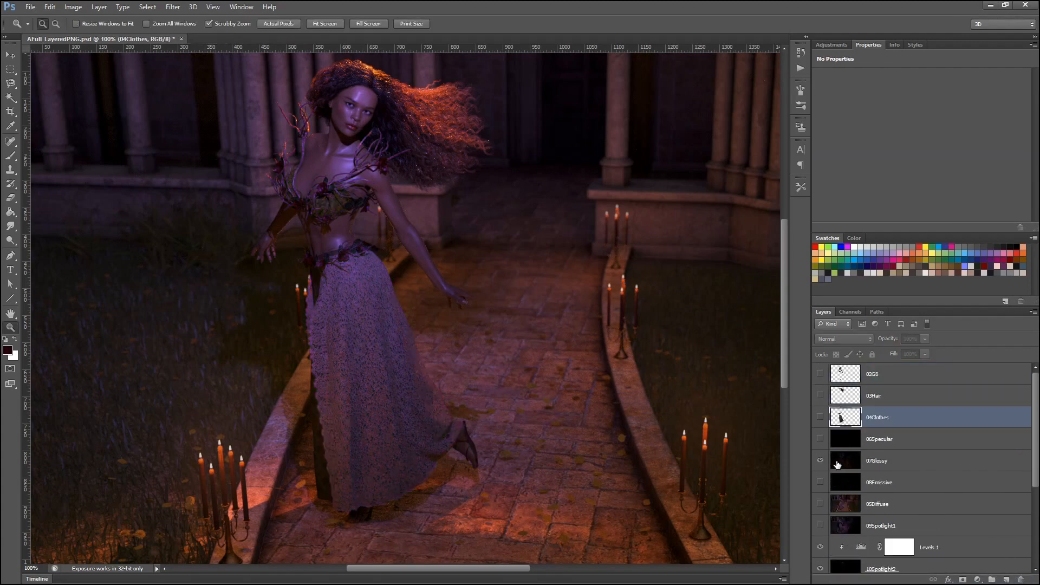
pyautogui.click(819, 460)
pyautogui.click(818, 460)
# - Select the 09Spotlight1 layer and make it visible to see its contribution to the scene
pyautogui.scroll(-2, 895, 479)
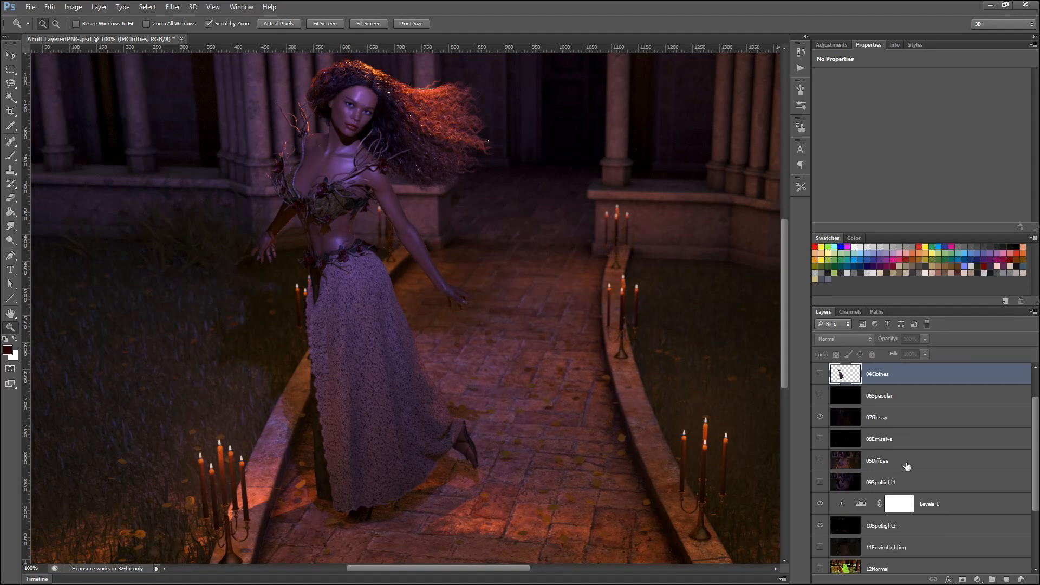
pyautogui.scroll(-2, 915, 466)
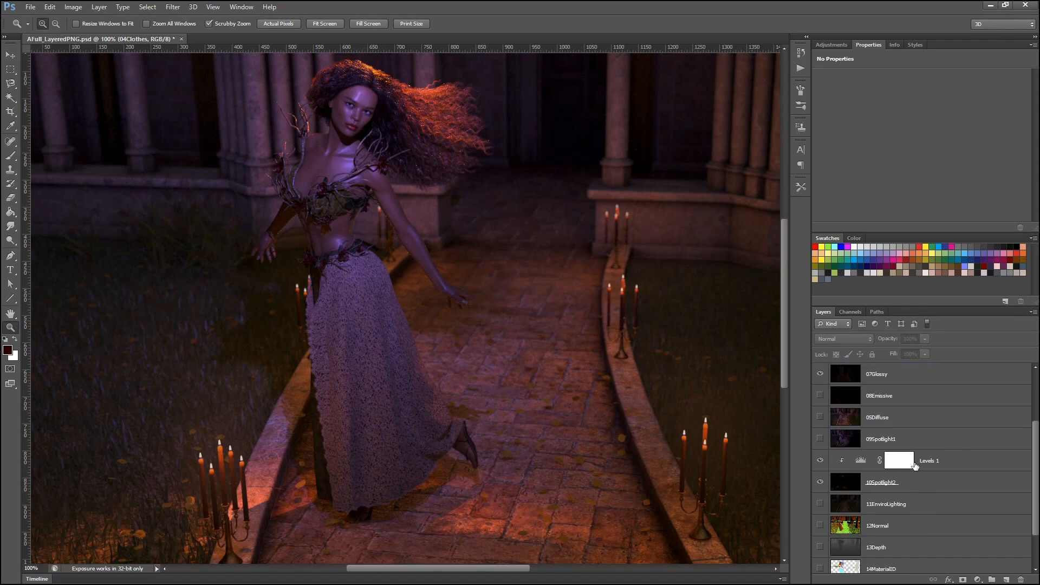
pyautogui.click(874, 441)
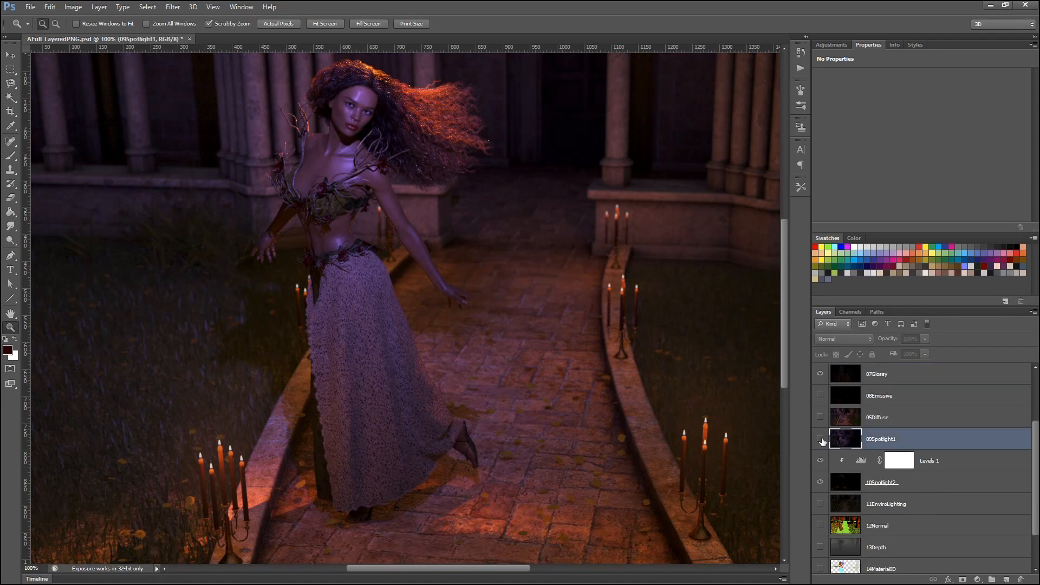
pyautogui.click(821, 440)
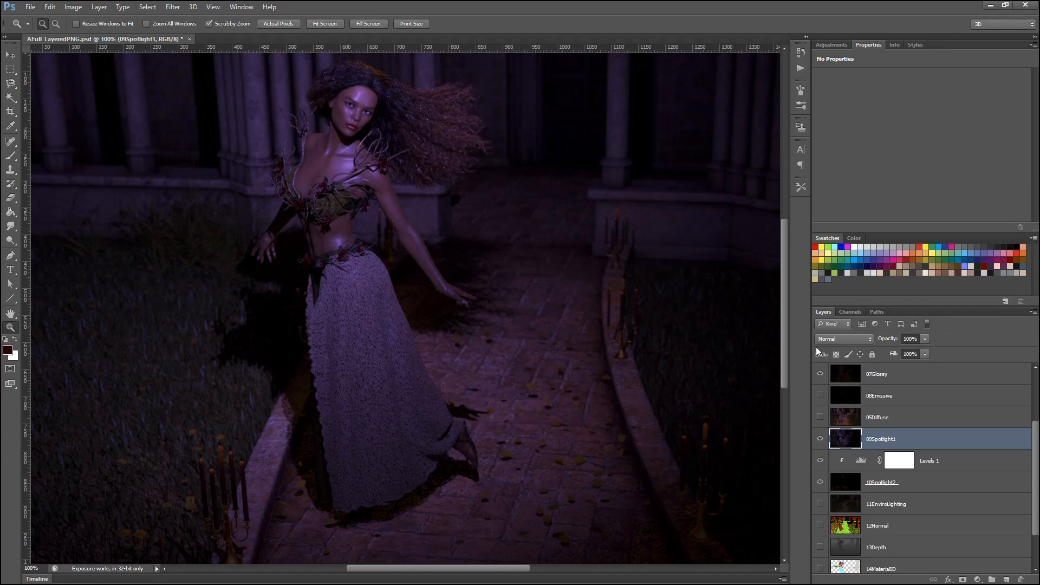
pyautogui.scroll(2, 530, 461)
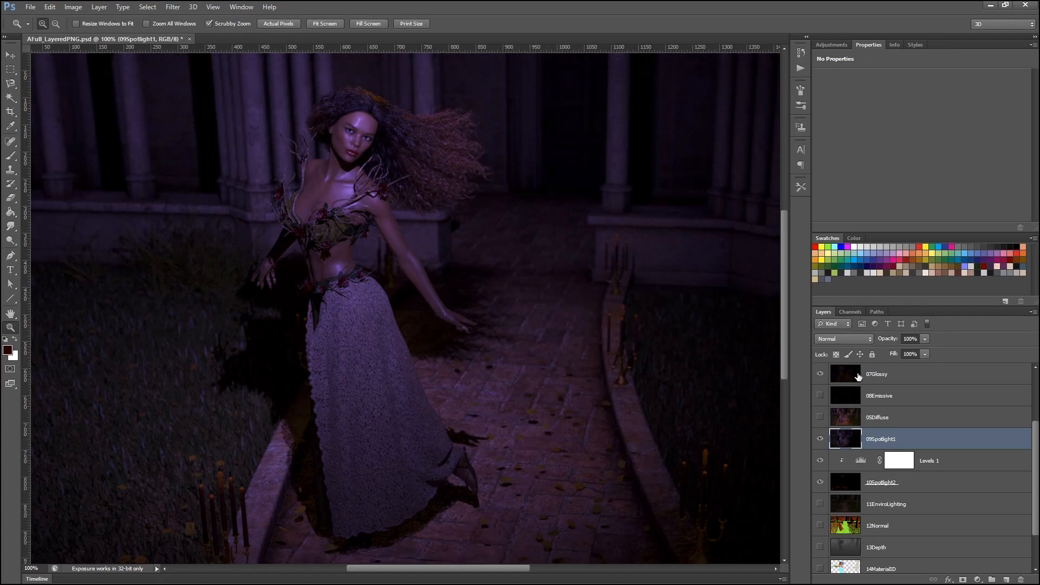
pyautogui.scroll(-4, 705, 401)
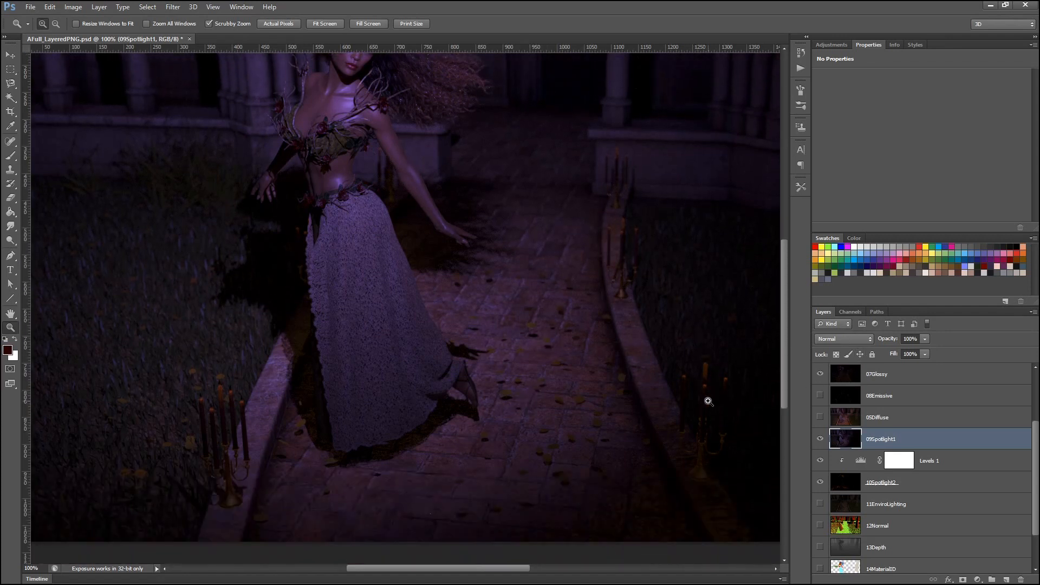
pyautogui.scroll(2, 711, 405)
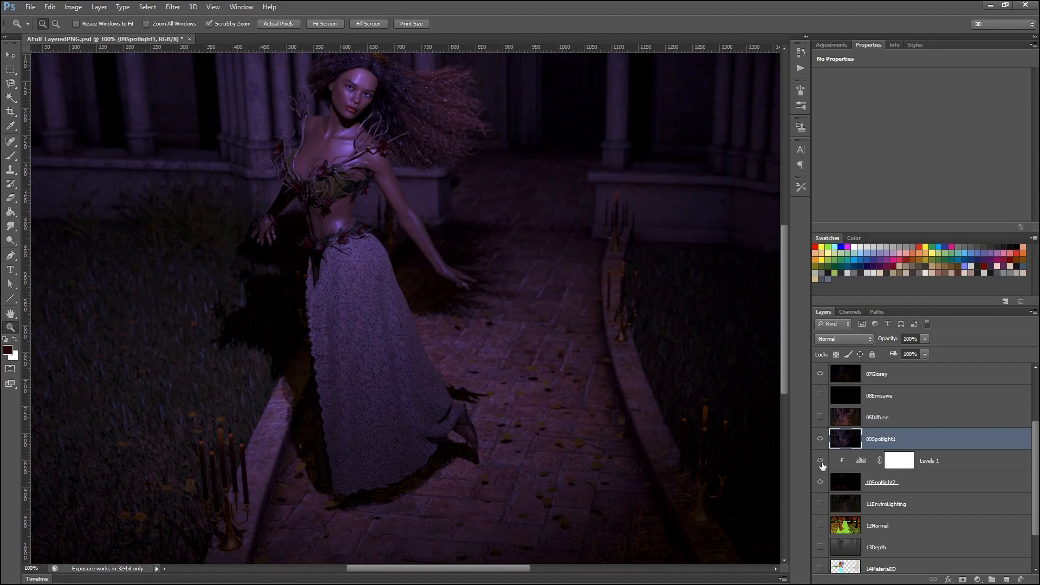
# - Hide 10Spotlight2 and its Levels adjustment, and set 09Spotlight1's blend mode to Linear Dodge (Add)
pyautogui.click(820, 482)
pyautogui.click(837, 338)
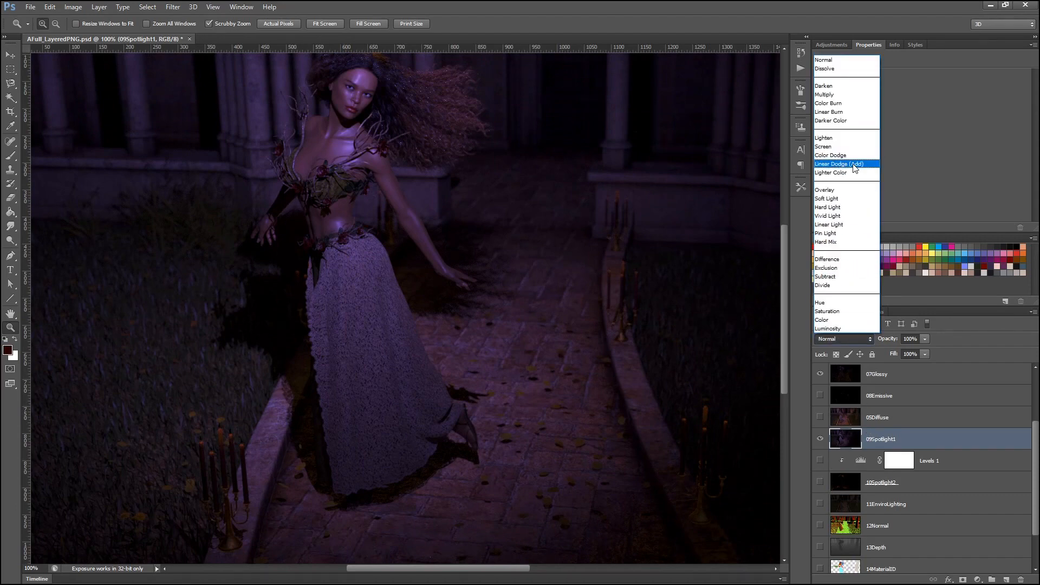
pyautogui.click(854, 164)
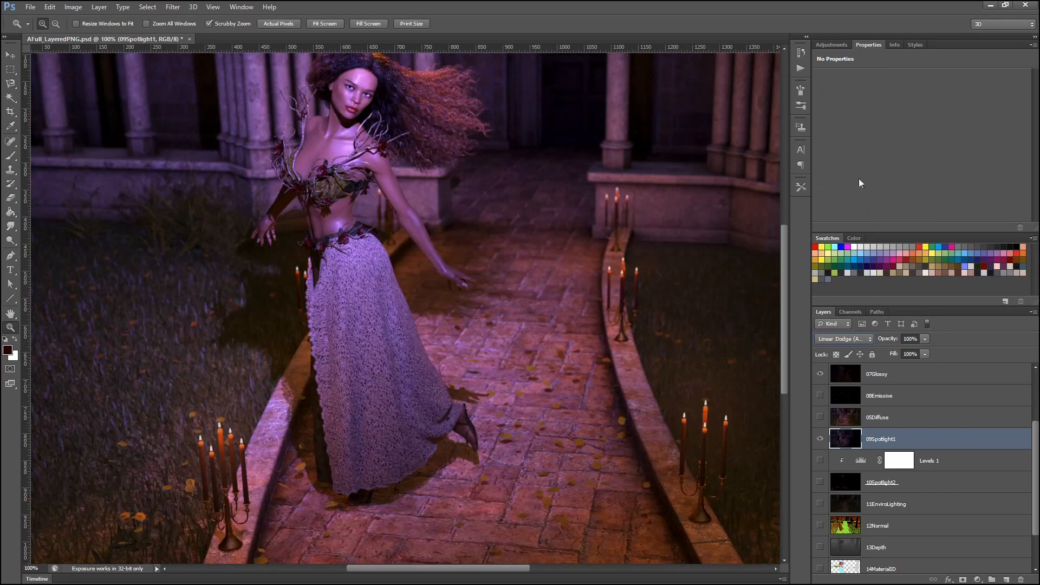
# - Compare the scene with the 09Spotlight1 layer hidden and shown
pyautogui.click(820, 440)
pyautogui.click(820, 440)
pyautogui.click(820, 440)
pyautogui.click(820, 439)
pyautogui.click(820, 439)
pyautogui.click(820, 440)
pyautogui.click(820, 439)
pyautogui.click(820, 440)
pyautogui.click(820, 440)
pyautogui.click(820, 439)
pyautogui.click(820, 440)
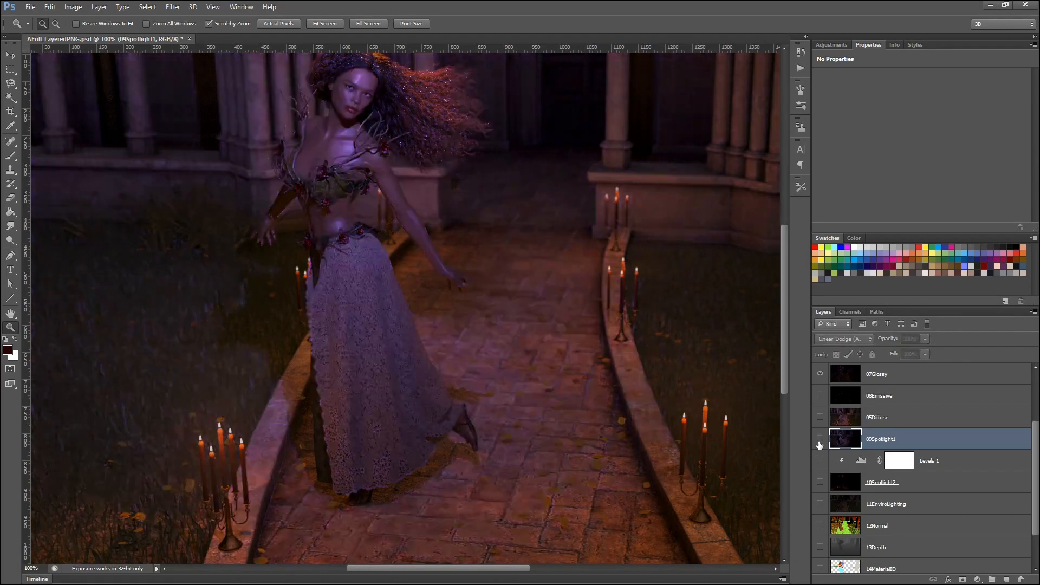
pyautogui.click(819, 440)
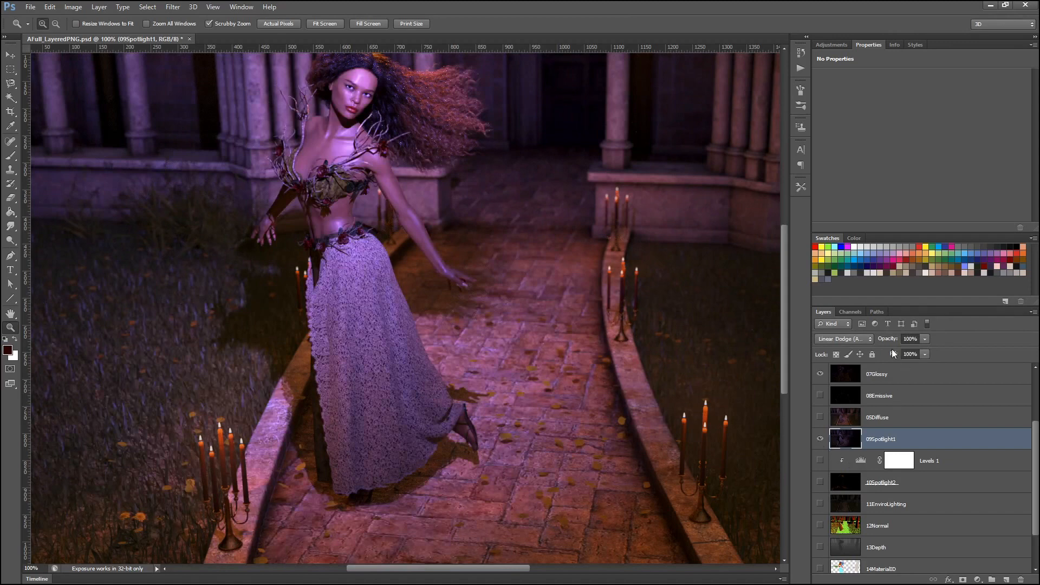
# - Lower 09Spotlight1's opacity to 40% and move the layer below 10Spotlight2
pyautogui.moveTo(889, 340); pyautogui.dragTo(865, 332)
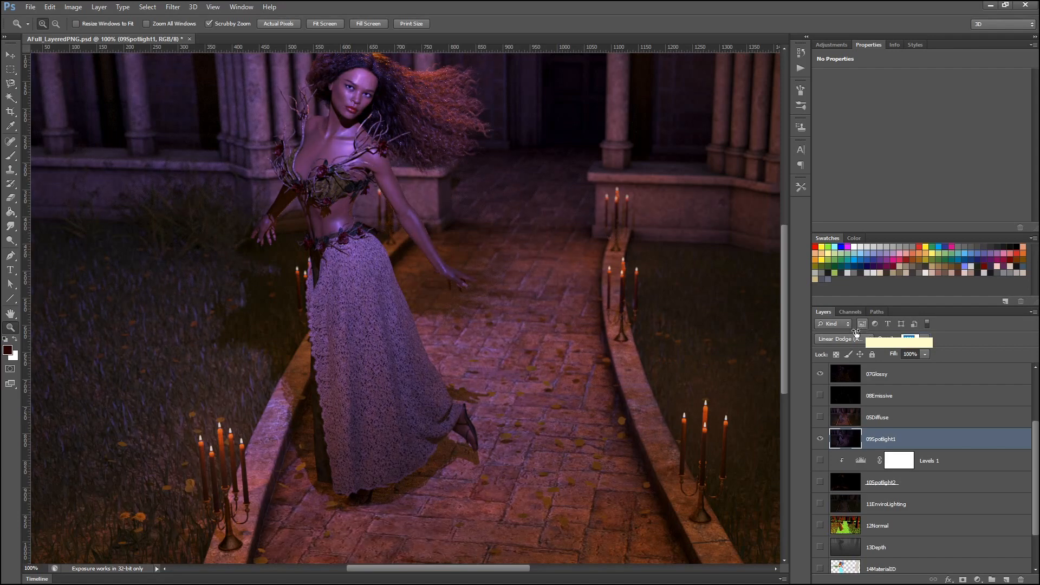
pyautogui.click(933, 446)
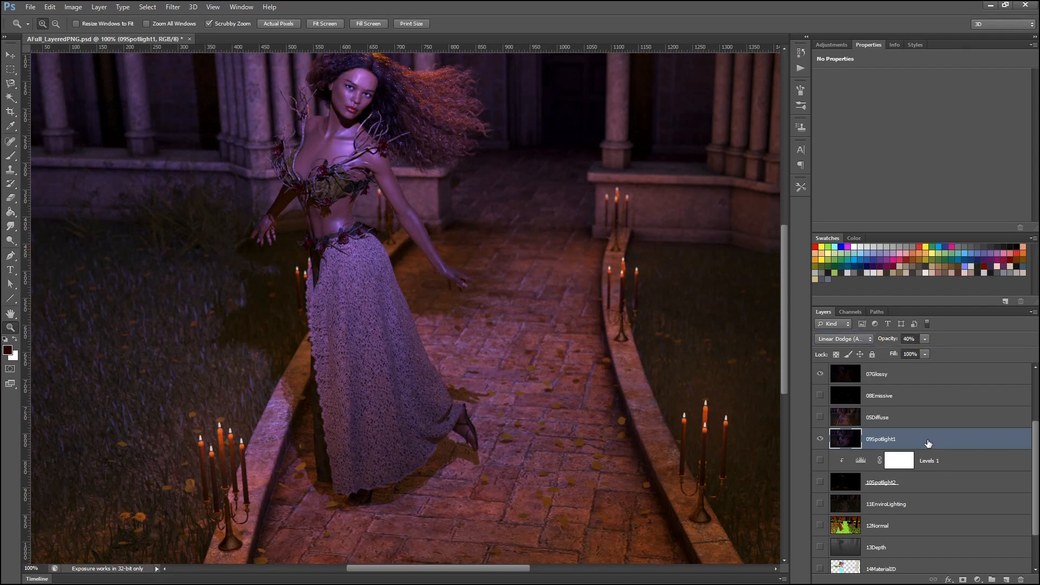
pyautogui.moveTo(928, 443); pyautogui.dragTo(934, 492)
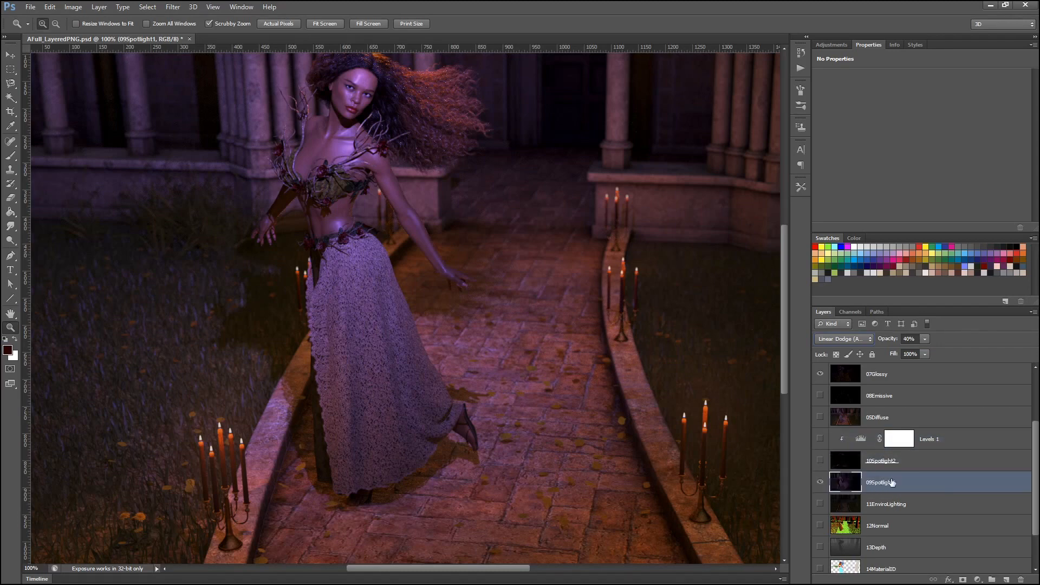
# - Add a Hue/Saturation adjustment clipped to 09Spotlight1 and set its hue to +36
pyautogui.click(825, 46)
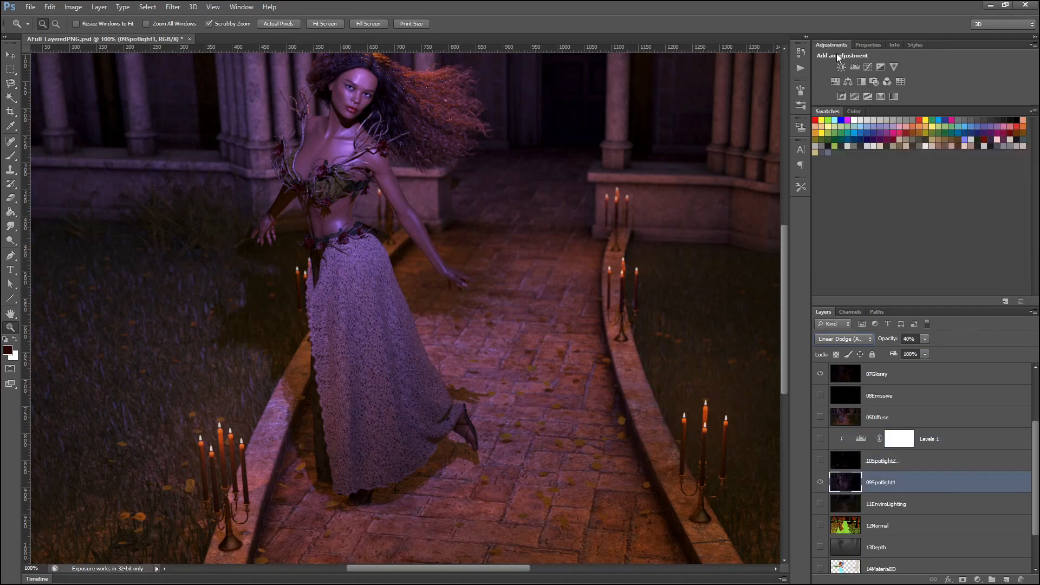
pyautogui.click(835, 83)
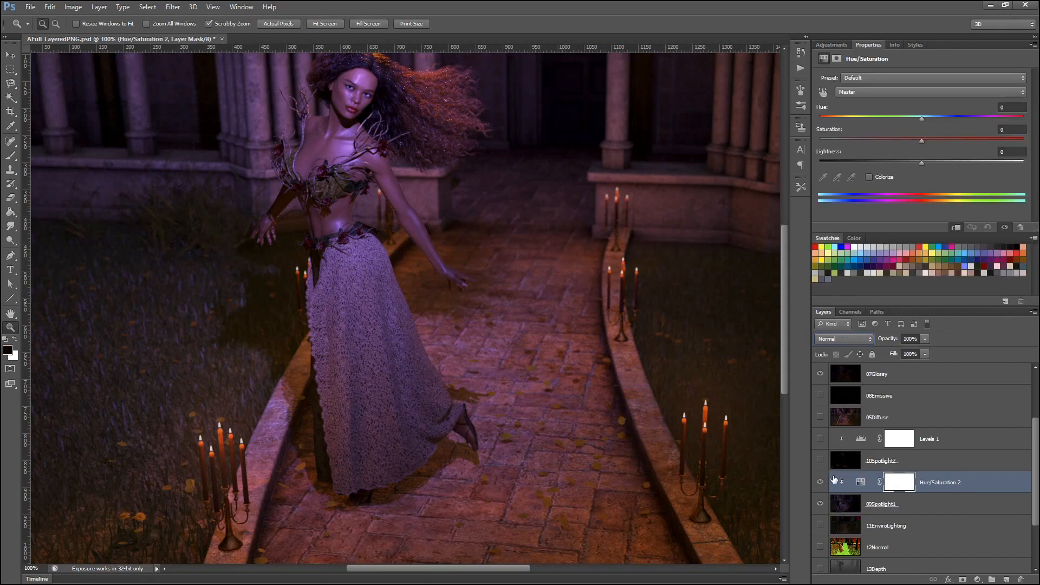
pyautogui.moveTo(921, 120); pyautogui.dragTo(959, 112)
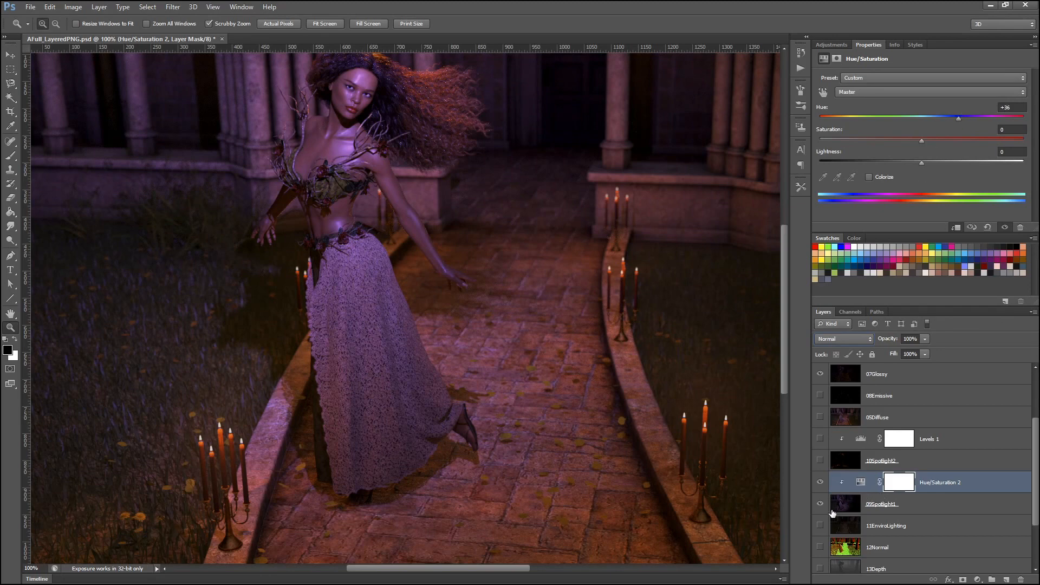
pyautogui.click(213, 7)
pyautogui.click(228, 96)
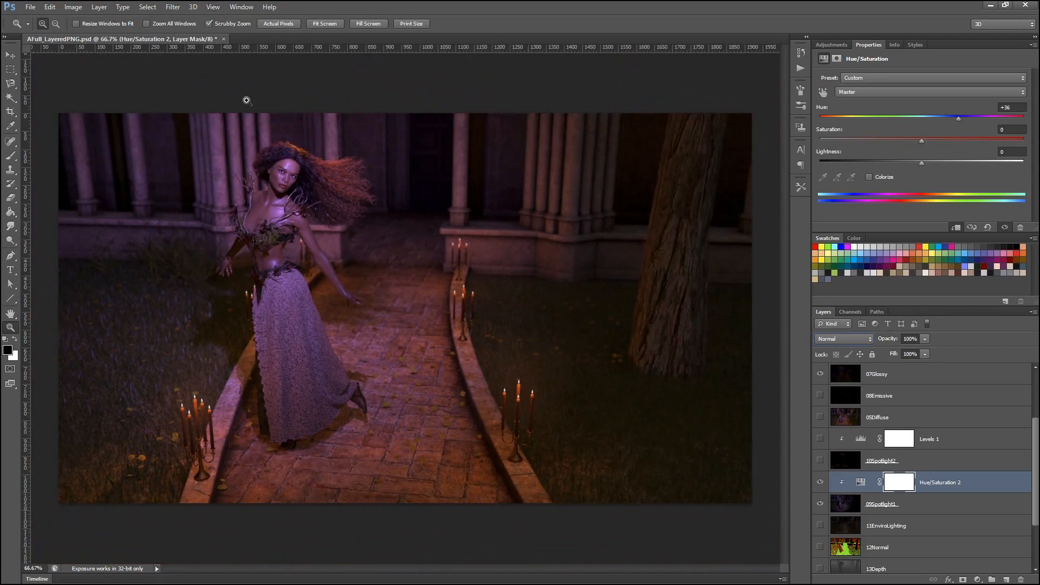
# - Set the 09Spotlight1 Hue/Saturation adjustment to hue -43, saturation +6 and lightness -4
pyautogui.moveTo(958, 117); pyautogui.dragTo(876, 102)
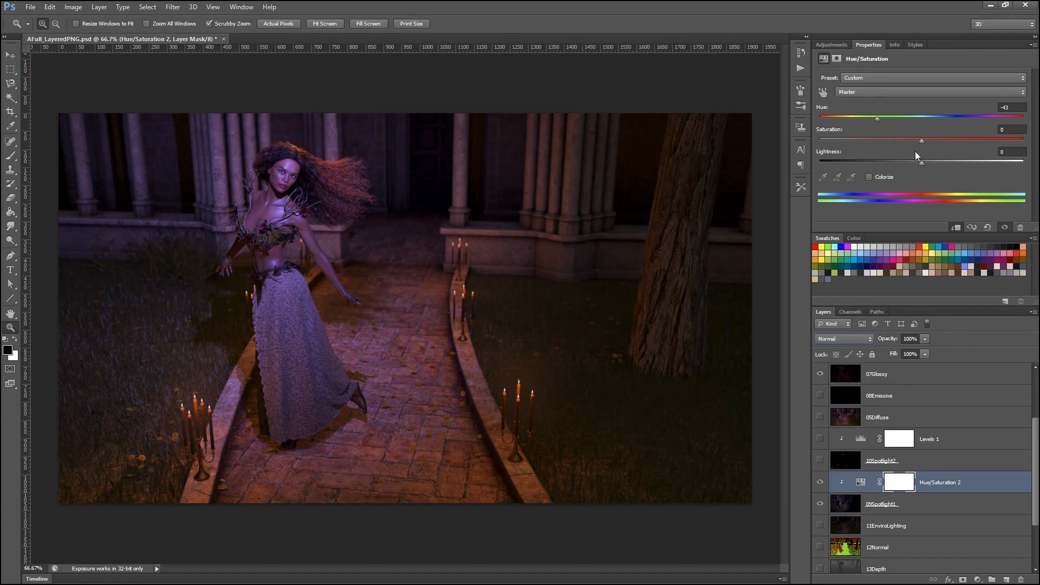
pyautogui.moveTo(922, 142); pyautogui.dragTo(935, 141)
pyautogui.moveTo(1006, 142); pyautogui.dragTo(925, 142)
pyautogui.moveTo(922, 162)
pyautogui.mouseDown()
pyautogui.moveTo(813, 153)
pyautogui.moveTo(993, 153)
pyautogui.moveTo(920, 158)
pyautogui.mouseUp()
# - Show 10Spotlight2 with its Levels adjustment again and compare the scene with both spotlight passes hidden and shown
pyautogui.click(820, 461)
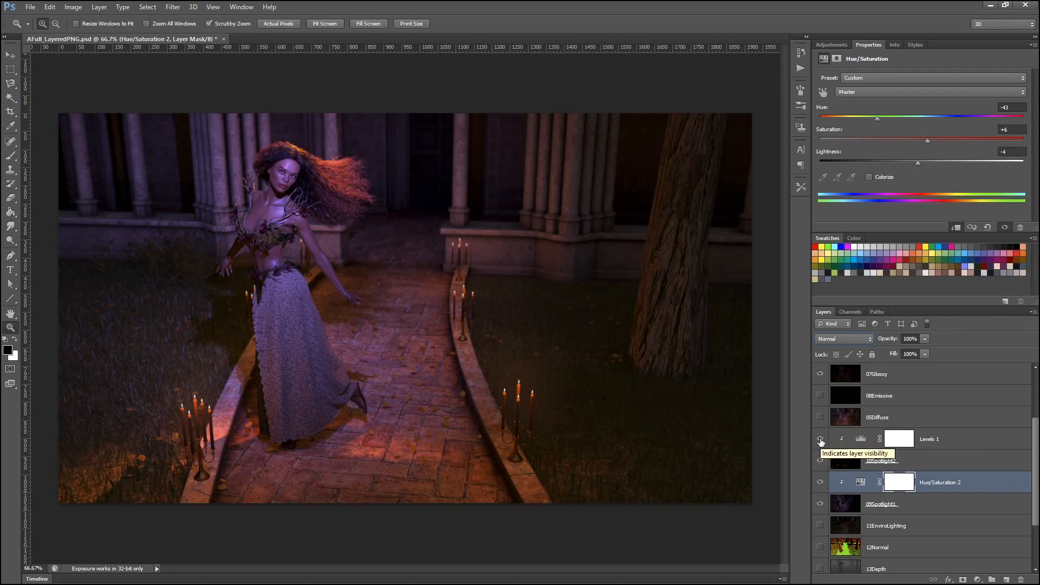
pyautogui.moveTo(820, 440); pyautogui.dragTo(820, 504)
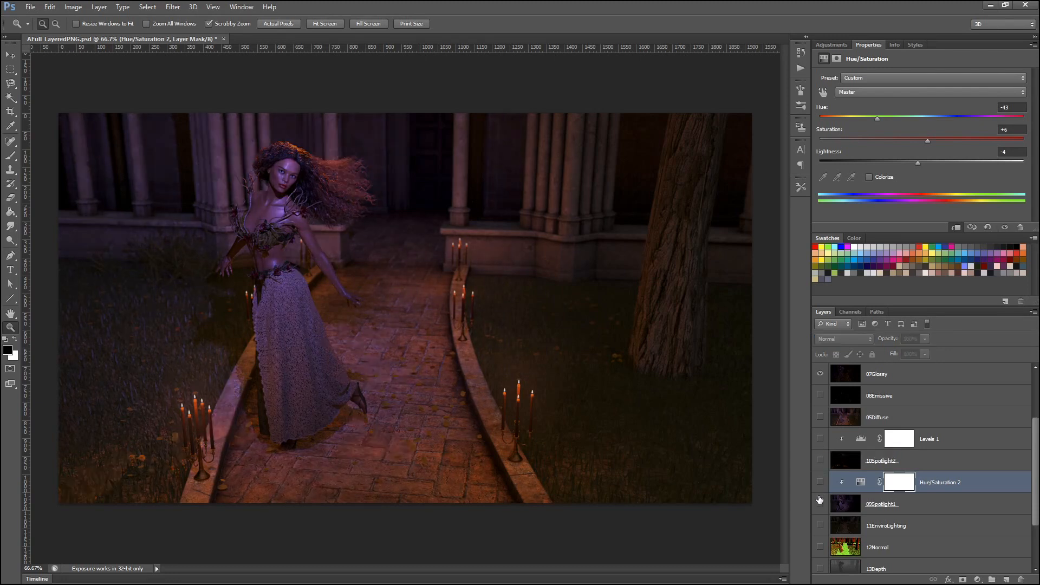
pyautogui.moveTo(820, 500); pyautogui.dragTo(819, 418)
pyautogui.click(820, 417)
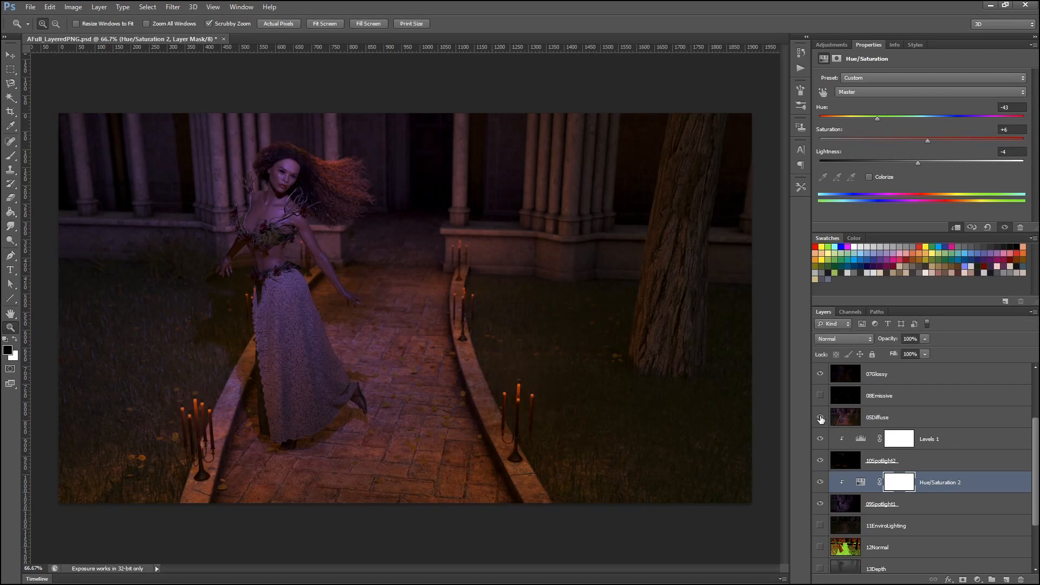
pyautogui.click(820, 439)
pyautogui.click(820, 460)
pyautogui.click(820, 503)
pyautogui.click(820, 483)
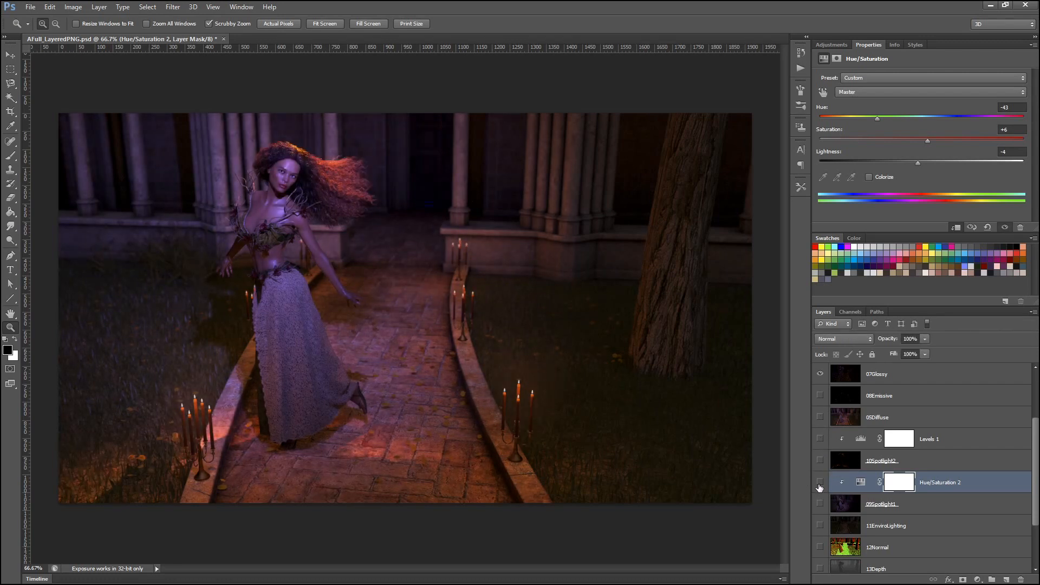
pyautogui.moveTo(820, 504); pyautogui.dragTo(820, 438)
pyautogui.click(260, 216)
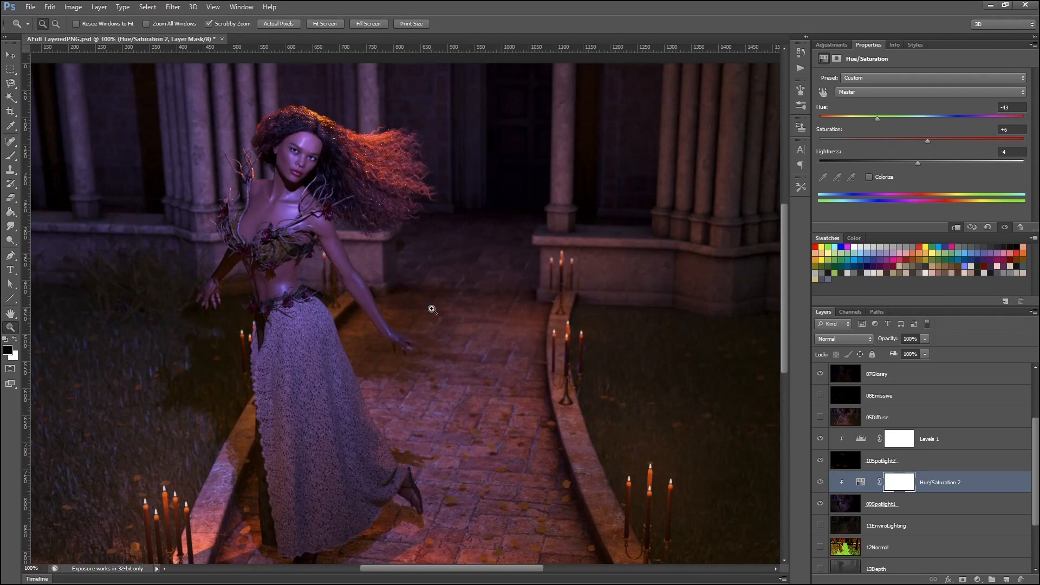
pyautogui.scroll(-4, 432, 309)
pyautogui.scroll(2, 520, 360)
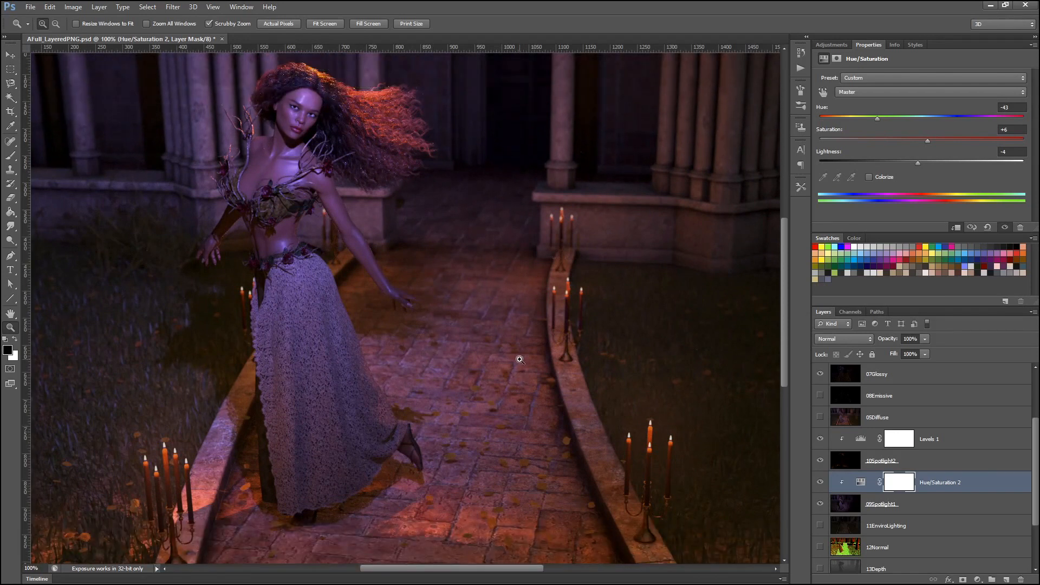
pyautogui.scroll(1, 520, 359)
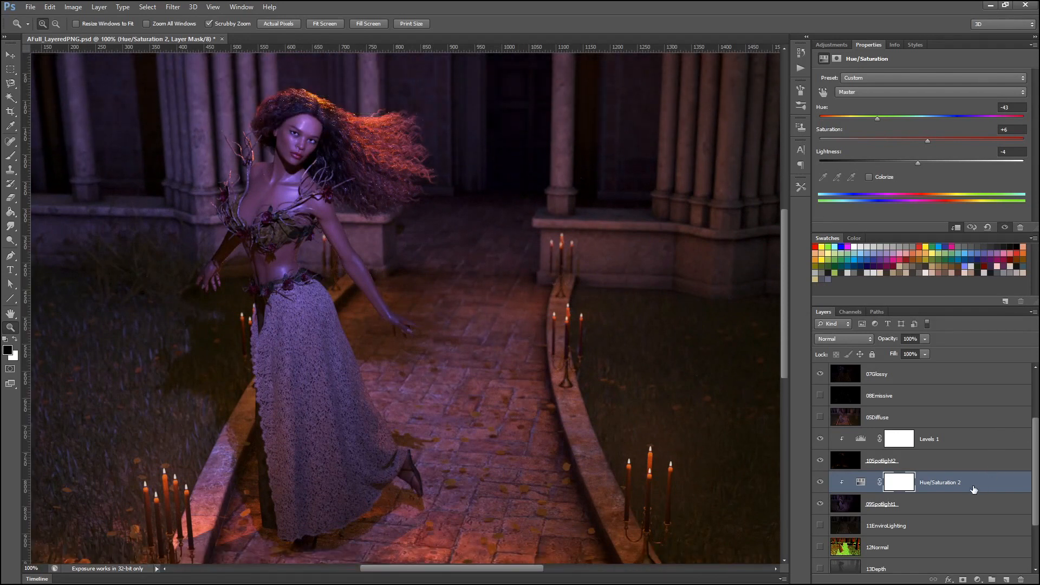
# - Select and show the 11EnviroLighting layer, and set its blend mode to Linear Dodge (Add)
pyautogui.scroll(-3, 974, 489)
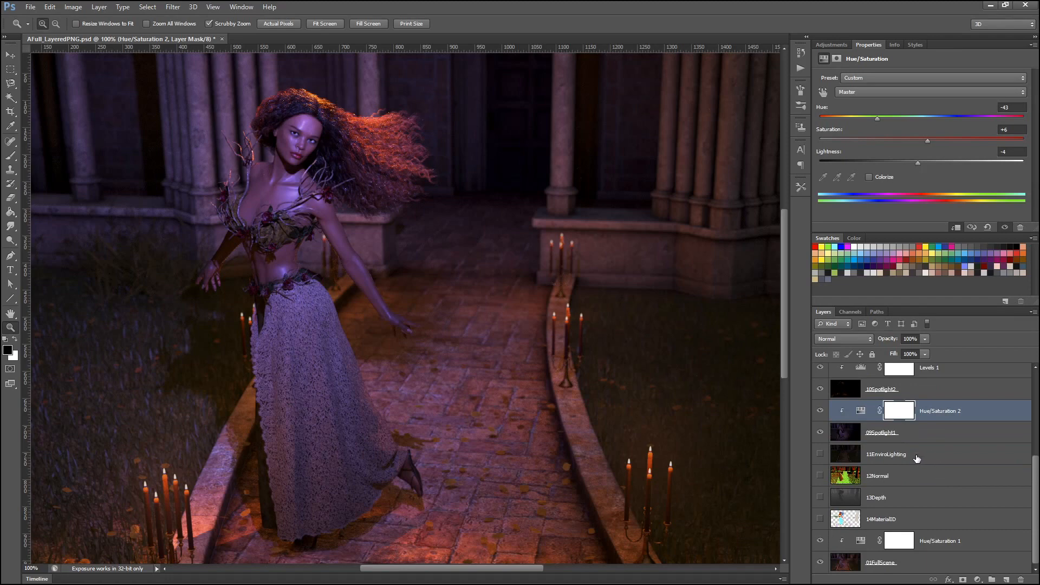
pyautogui.click(914, 457)
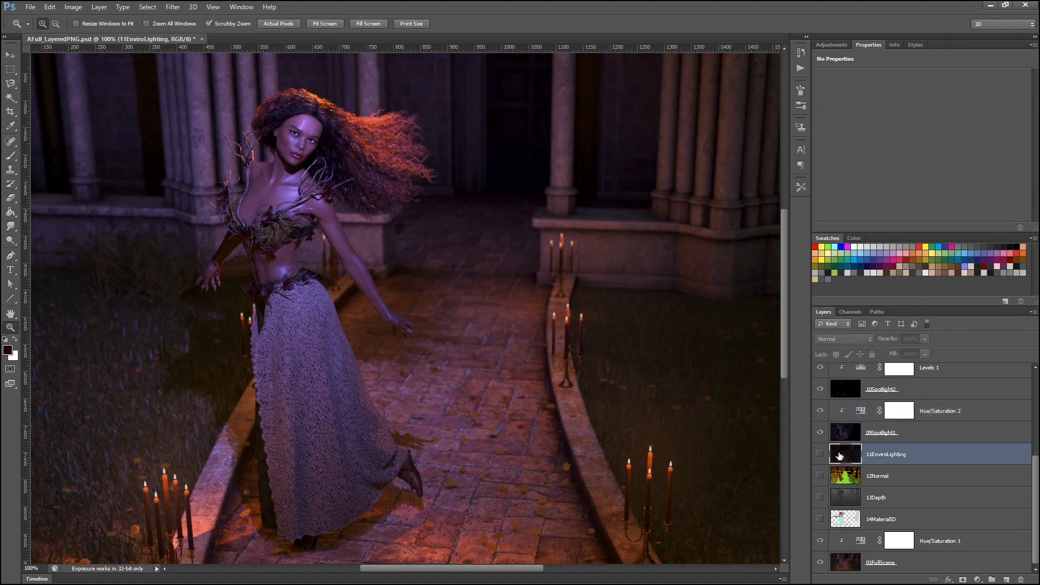
pyautogui.click(820, 456)
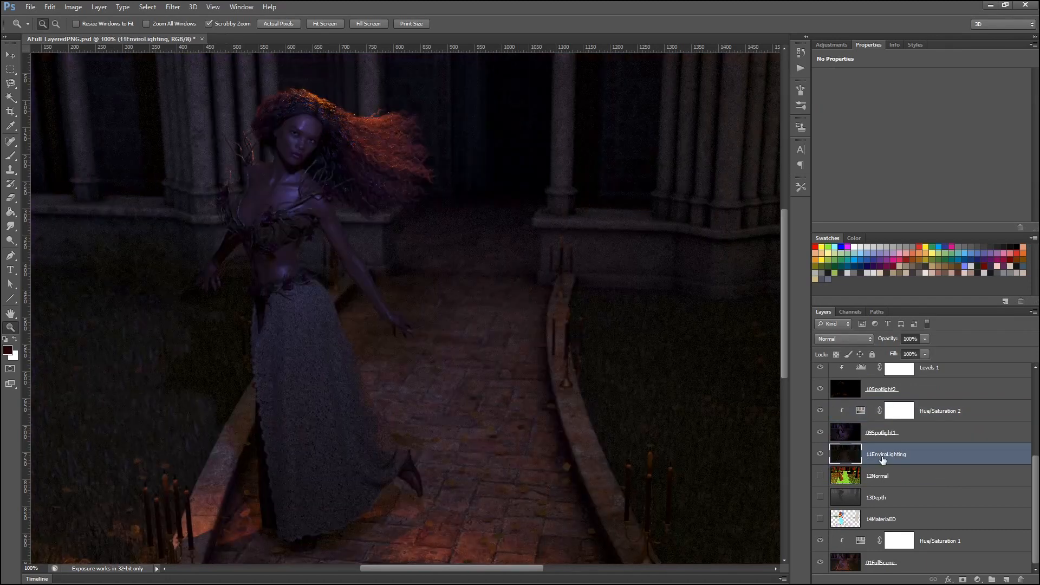
pyautogui.click(843, 340)
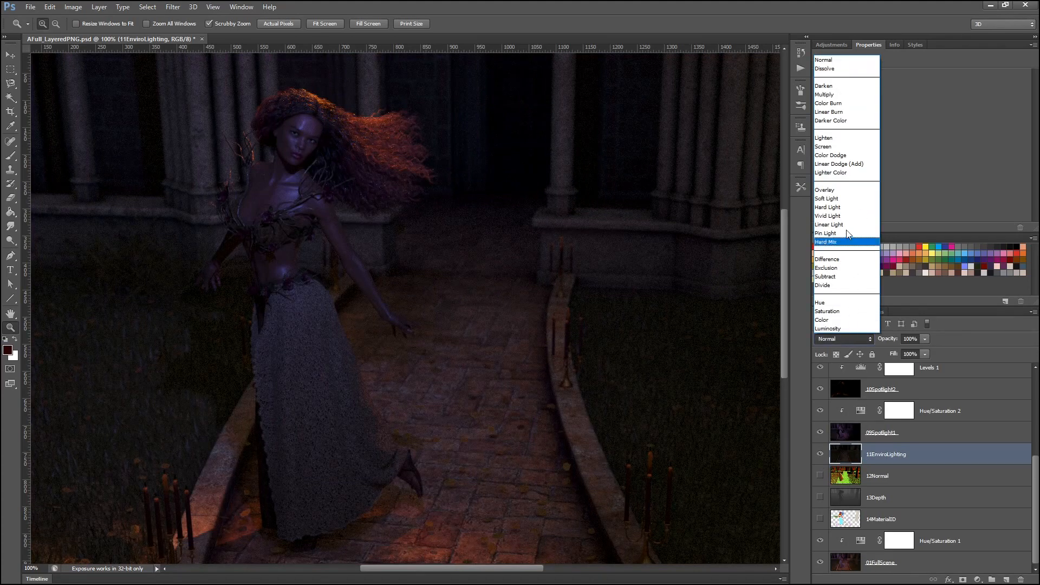
pyautogui.click(835, 164)
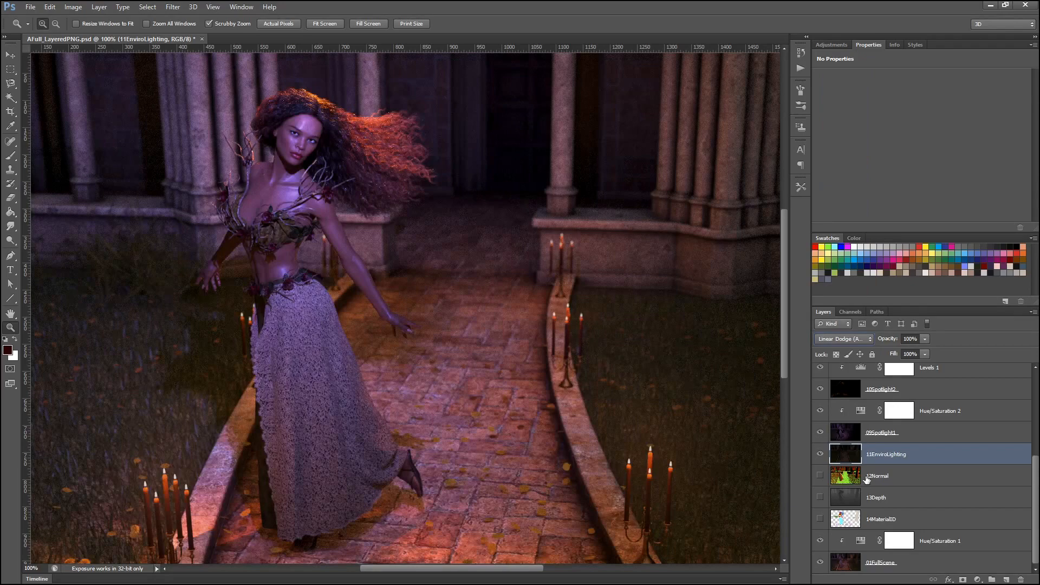
# - Compare the scene with 11EnviroLighting hidden and shown, both close up and across the whole image
pyautogui.click(820, 455)
pyautogui.click(821, 456)
pyautogui.click(822, 456)
pyautogui.click(822, 456)
pyautogui.click(822, 455)
pyautogui.click(822, 456)
pyautogui.click(822, 456)
pyautogui.click(822, 456)
pyautogui.click(822, 457)
pyautogui.click(822, 456)
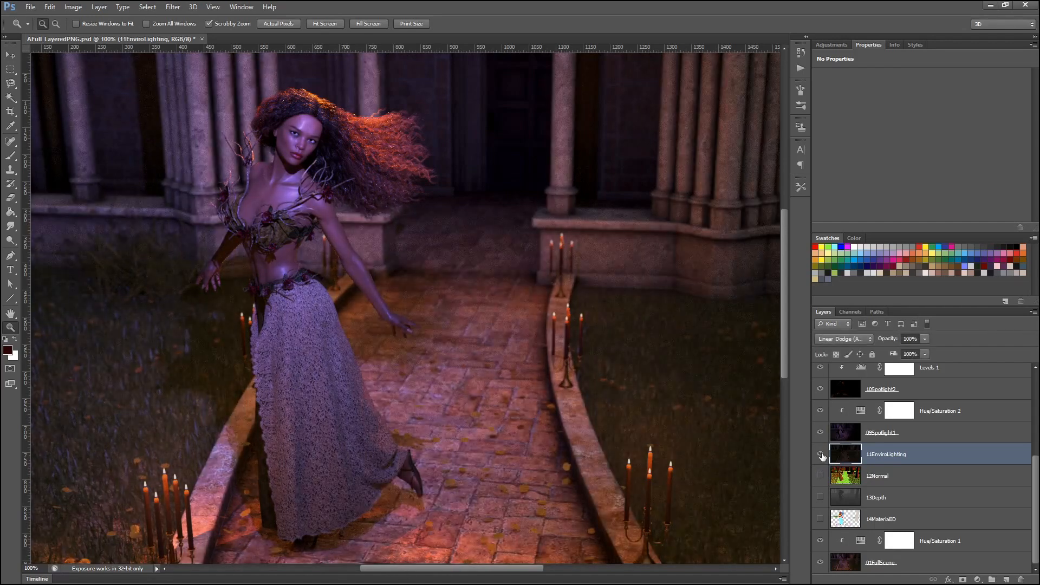
pyautogui.click(213, 7)
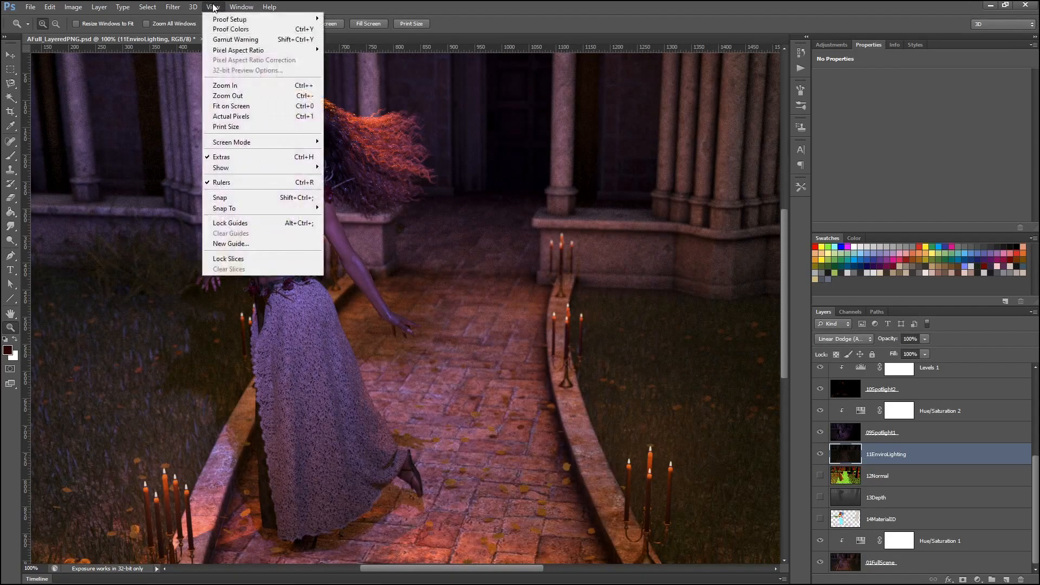
pyautogui.click(234, 107)
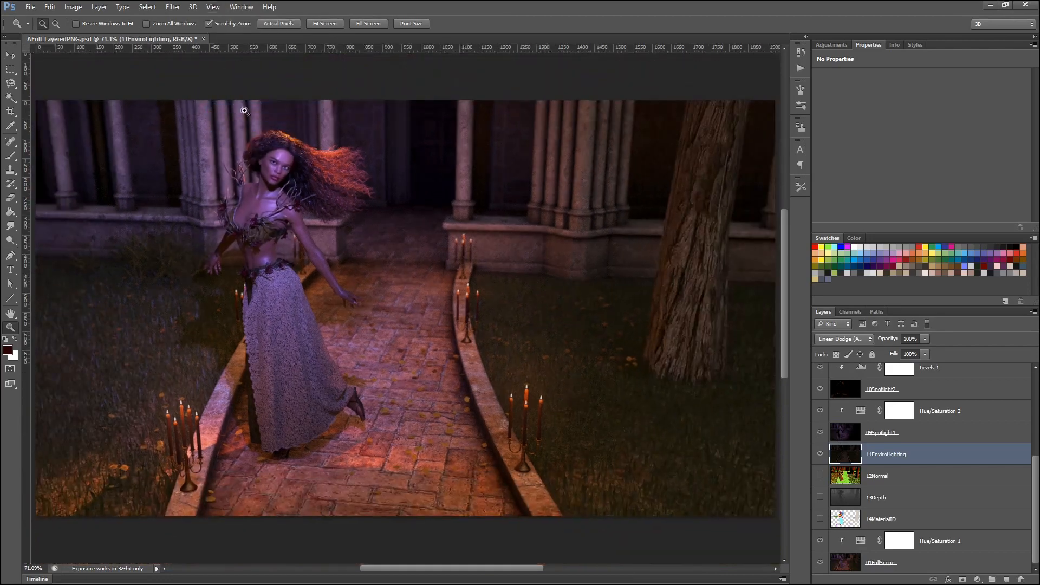
pyautogui.click(824, 457)
pyautogui.click(823, 458)
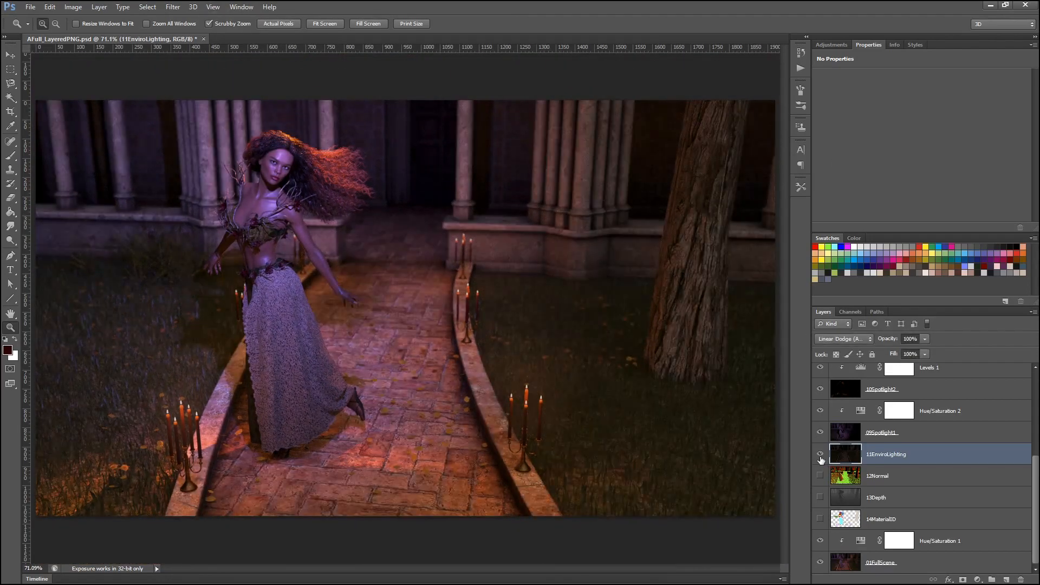
# - Examine the full scene with the 11EnviroLighting layer switched off and on to judge its overall contribution
pyautogui.click(821, 459)
pyautogui.click(822, 451)
pyautogui.click(823, 451)
pyautogui.click(822, 451)
pyautogui.click(822, 451)
pyautogui.click(822, 451)
pyautogui.click(822, 451)
pyautogui.click(822, 450)
pyautogui.click(822, 451)
pyautogui.click(822, 451)
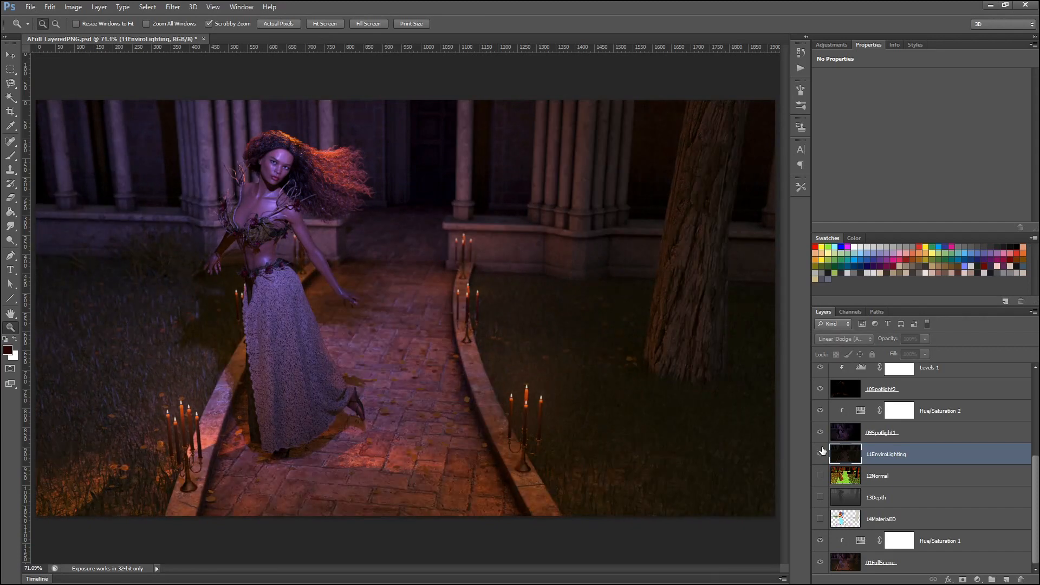
# - Keep the 11EnviroLighting layer visible and reduce its opacity to soften the added ambient light
pyautogui.click(823, 451)
pyautogui.click(822, 451)
pyautogui.click(823, 451)
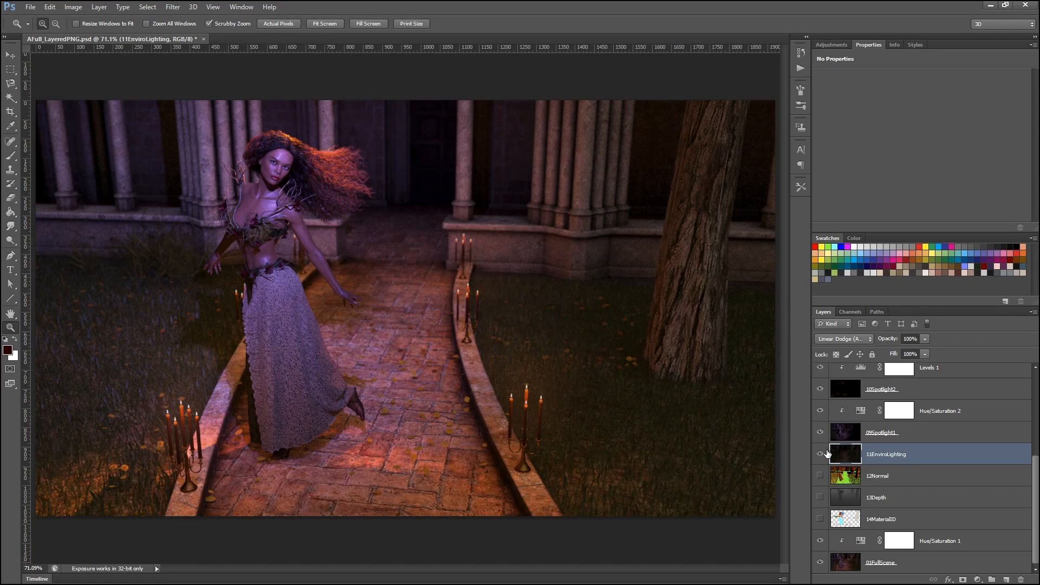
pyautogui.moveTo(893, 341); pyautogui.dragTo(850, 332)
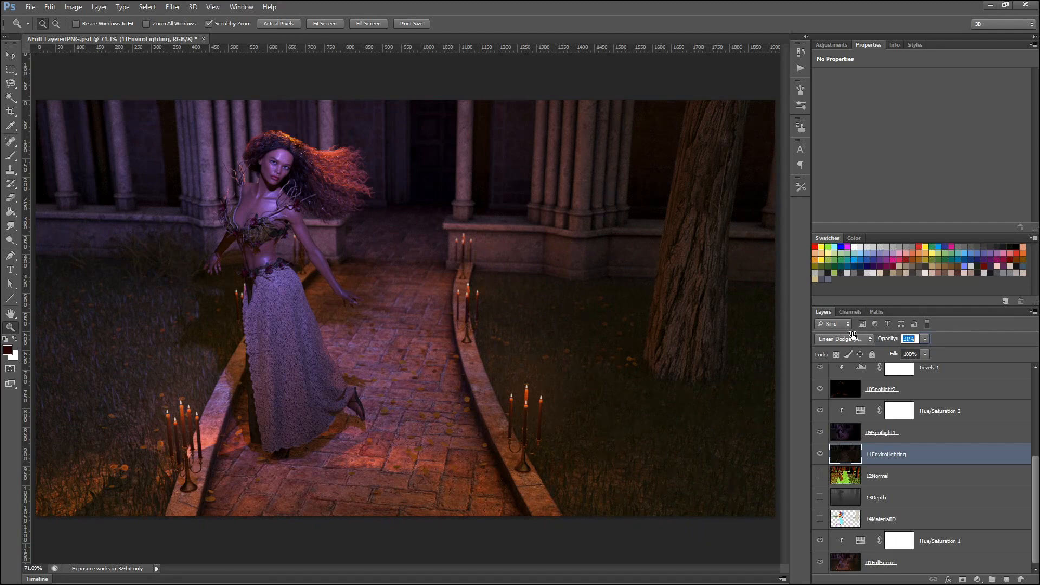
pyautogui.moveTo(853, 333); pyautogui.dragTo(853, 330)
# - Bring the 12Normal layer to the top of the layer stack, visible, and desaturate it
pyautogui.moveTo(879, 479); pyautogui.dragTo(939, 364)
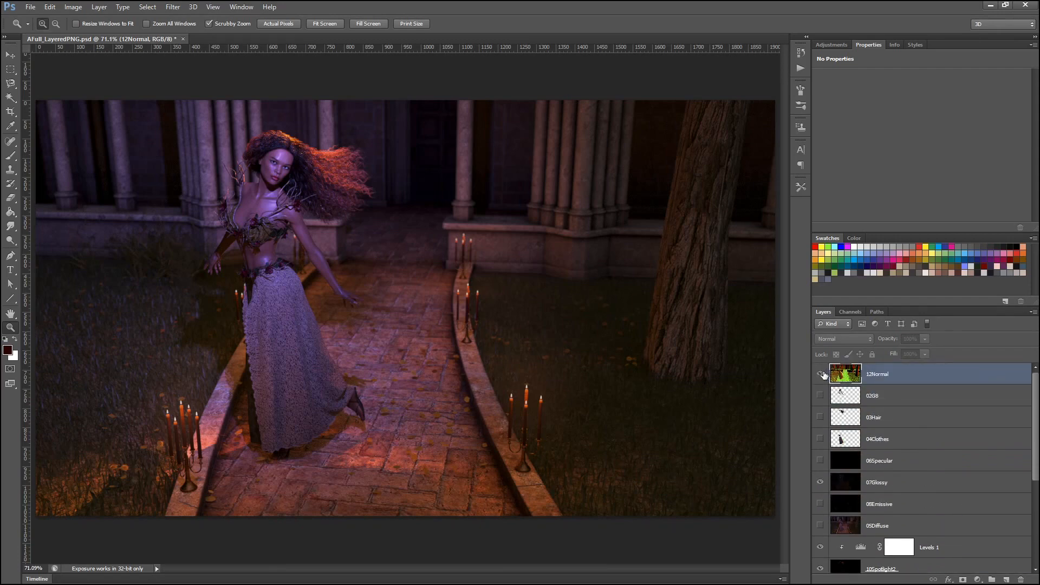
pyautogui.click(821, 374)
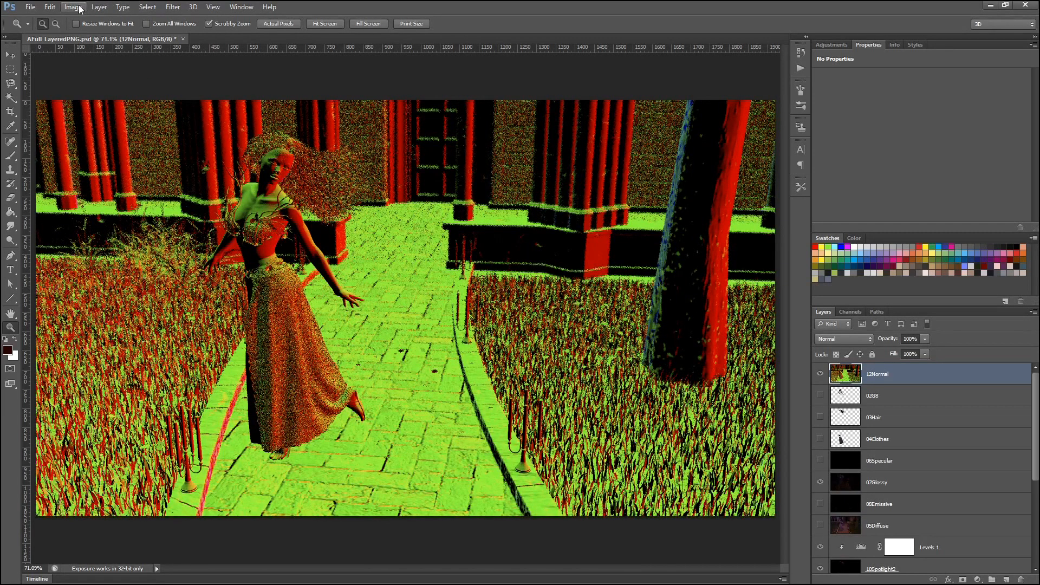
pyautogui.click(80, 8)
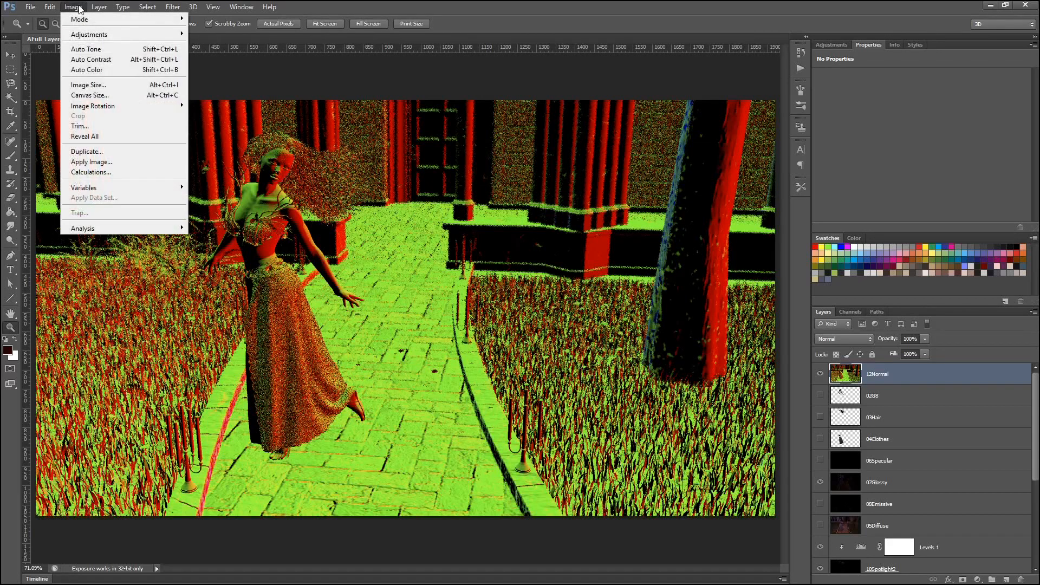
pyautogui.moveTo(91, 35)
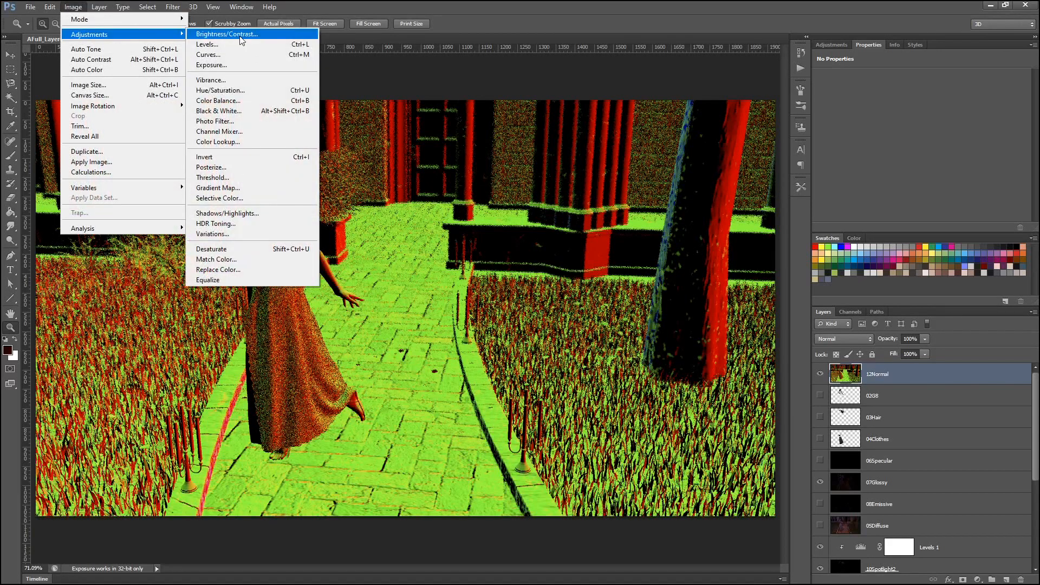
pyautogui.click(241, 249)
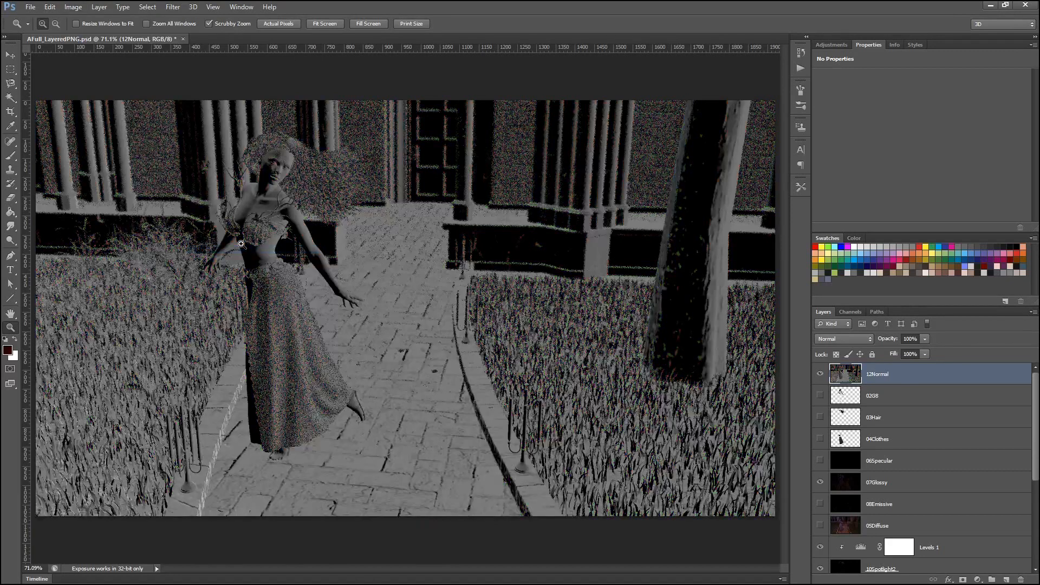
# - Apply a High Pass filter with a 1.0-pixel radius to 12Normal and set its blend mode to Soft Light
pyautogui.click(172, 8)
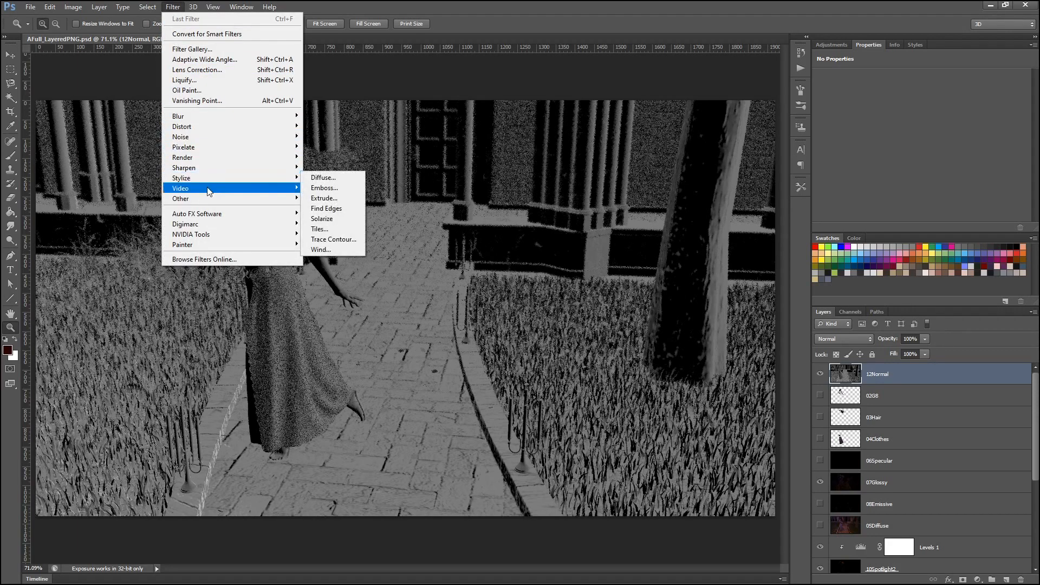
pyautogui.moveTo(232, 198)
pyautogui.click(312, 208)
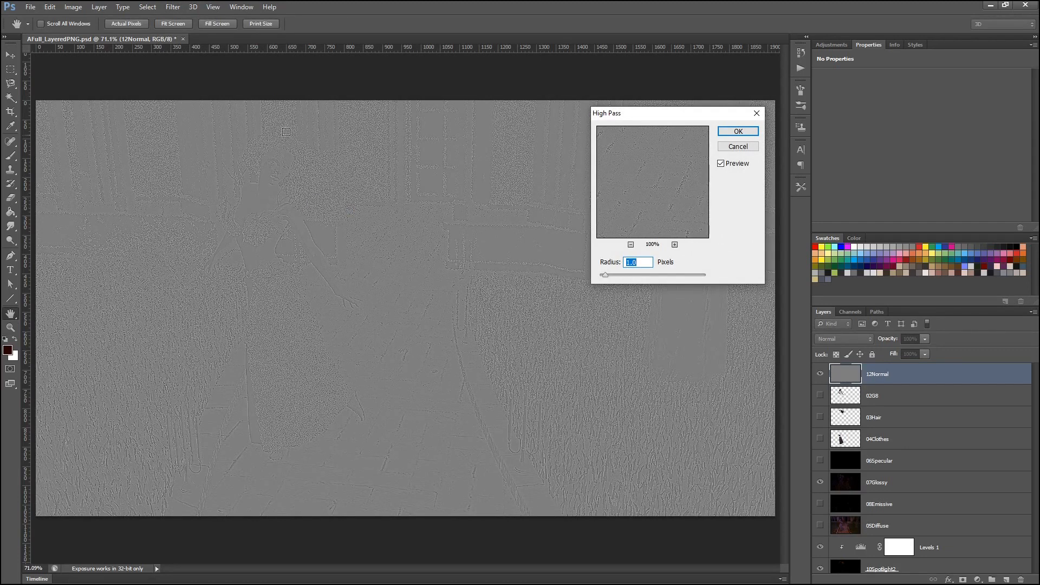
pyautogui.click(738, 131)
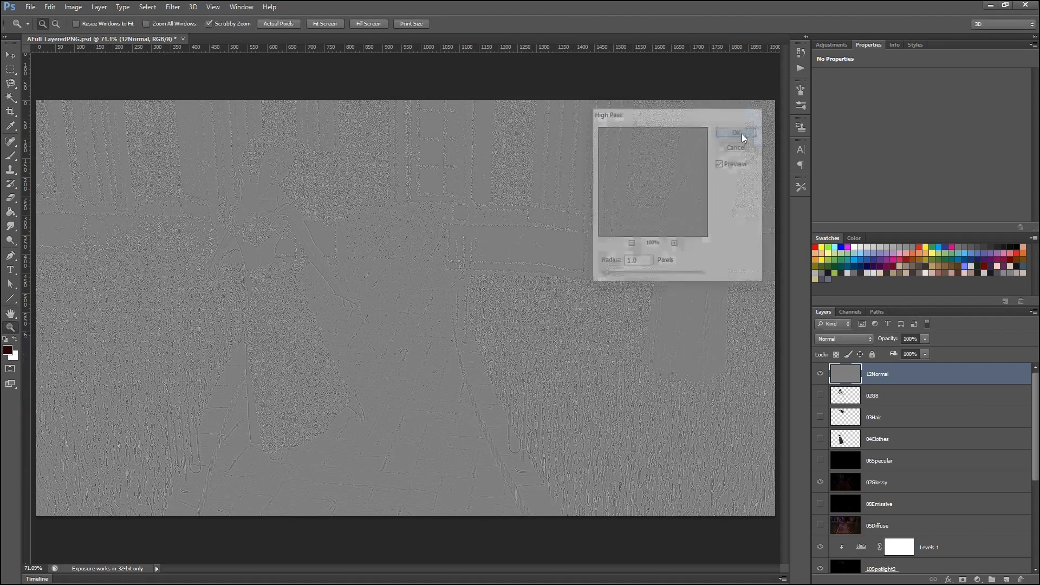
pyautogui.click(831, 342)
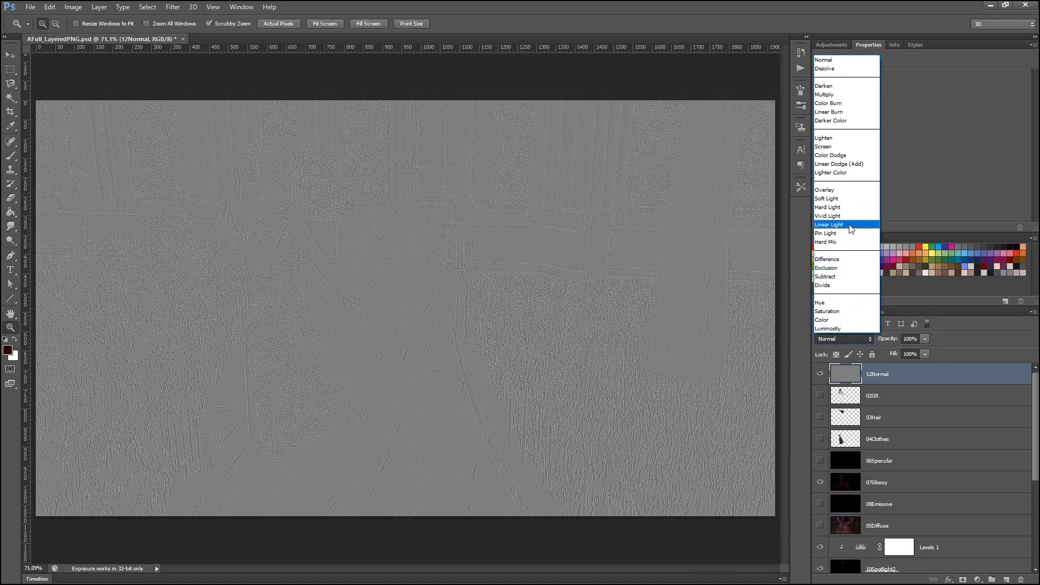
pyautogui.click(849, 201)
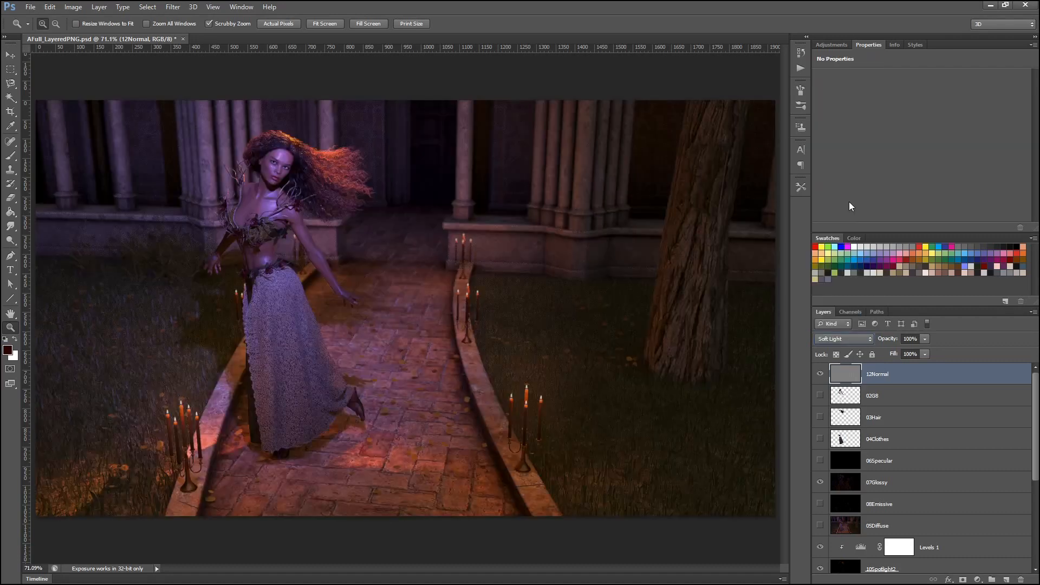
# - Compare the scene with 12Normal hidden and shown, across the whole image and close up at the candles and wall
pyautogui.click(821, 373)
pyautogui.click(821, 373)
pyautogui.click(821, 372)
pyautogui.click(820, 373)
pyautogui.click(821, 373)
pyautogui.click(820, 372)
pyautogui.click(821, 373)
pyautogui.click(820, 373)
pyautogui.click(820, 373)
pyautogui.click(821, 373)
pyautogui.click(587, 273)
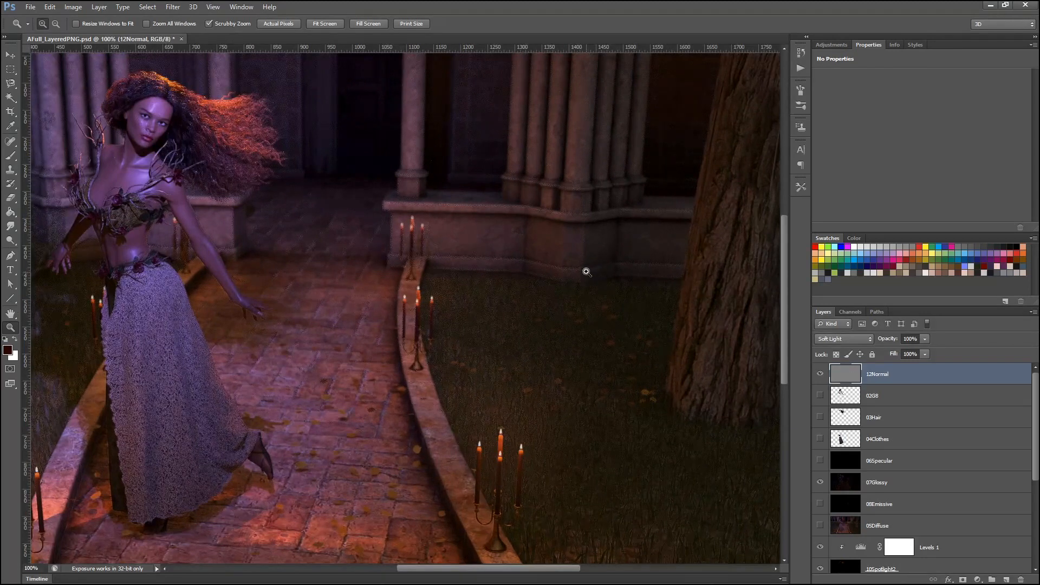
pyautogui.click(586, 272)
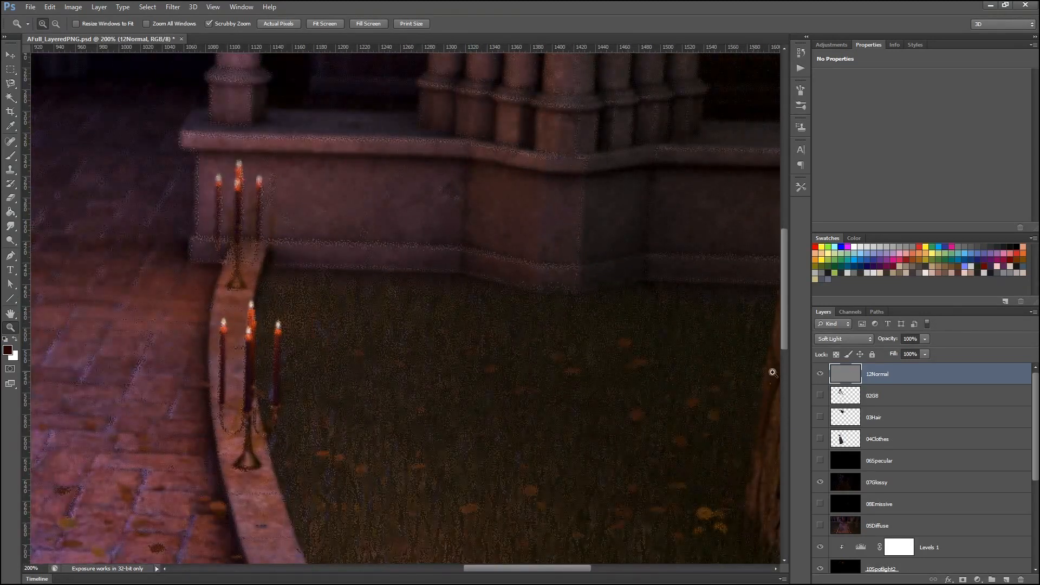
pyautogui.click(821, 375)
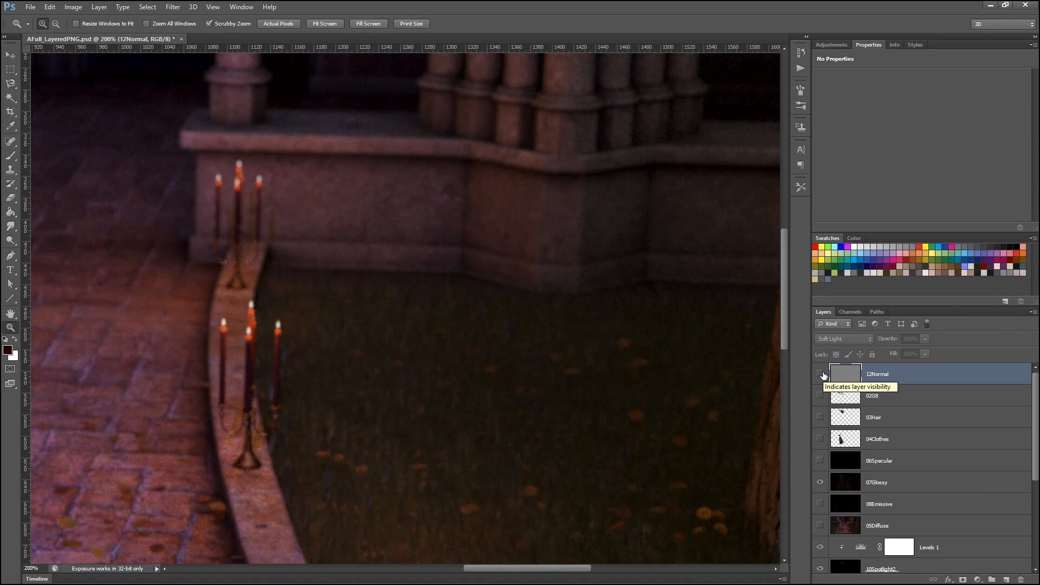
pyautogui.click(821, 375)
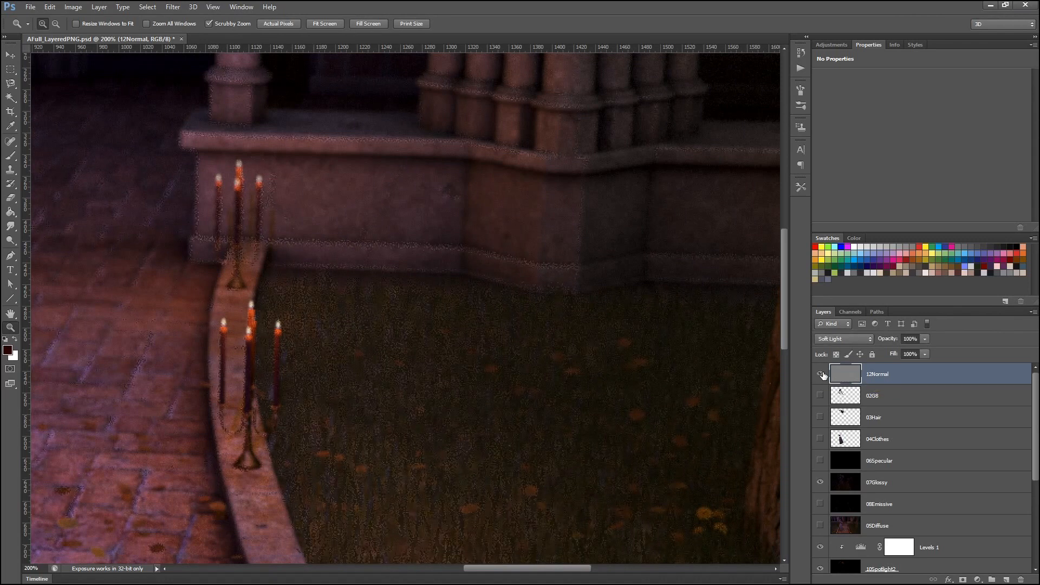
# - Set the 12Normal layer's opacity to 34%
pyautogui.click(821, 375)
pyautogui.moveTo(889, 340); pyautogui.dragTo(854, 332)
pyautogui.moveTo(854, 332)
pyautogui.mouseDown()
pyautogui.moveTo(834, 332)
pyautogui.moveTo(853, 340)
pyautogui.mouseUp()
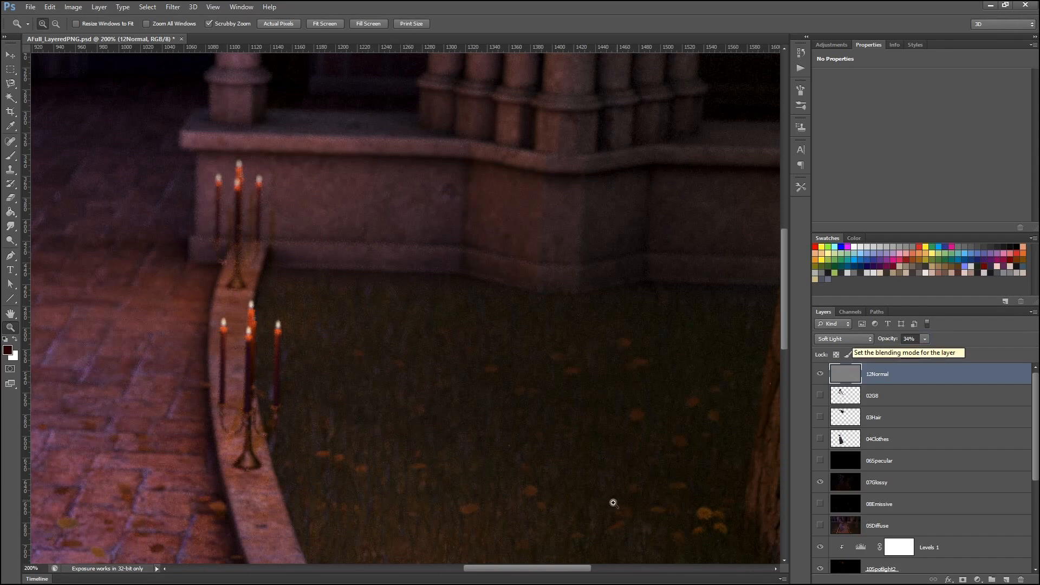
# - Compare the woman's face, hair and costume close up with the 12Normal layer hidden and shown
pyautogui.moveTo(536, 567); pyautogui.dragTo(416, 567)
pyautogui.scroll(5, 435, 386)
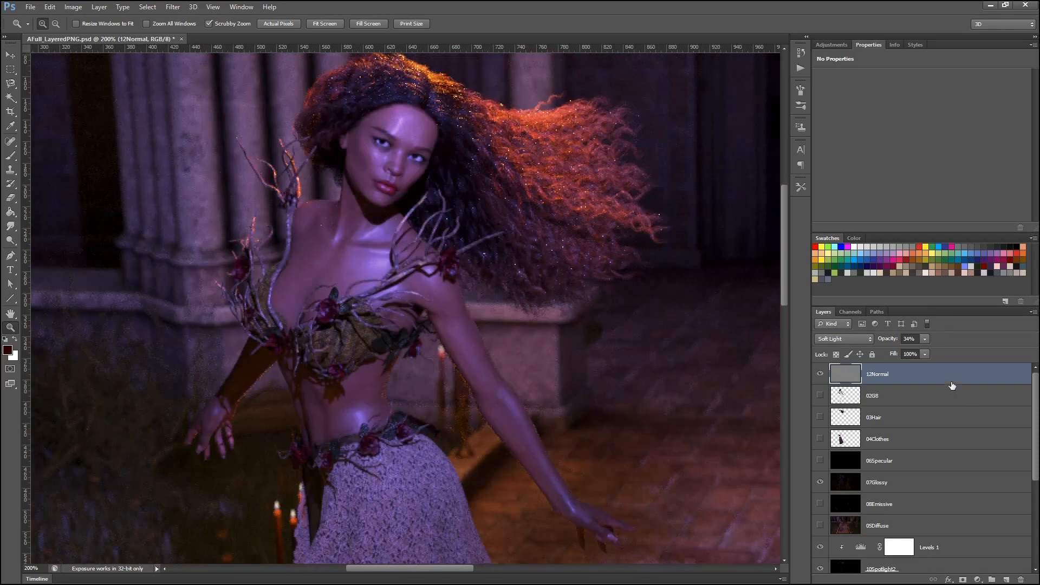
pyautogui.click(821, 375)
pyautogui.click(820, 375)
pyautogui.click(820, 375)
pyautogui.click(820, 375)
# - Set the 12Normal layer's opacity to 30%
pyautogui.moveTo(885, 340)
pyautogui.mouseDown()
pyautogui.moveTo(1023, 346)
pyautogui.moveTo(810, 337)
pyautogui.moveTo(888, 352)
pyautogui.mouseUp()
pyautogui.write('0')
pyautogui.press('Return')
pyautogui.moveTo(885, 339); pyautogui.dragTo(932, 345)
pyautogui.moveTo(910, 343); pyautogui.dragTo(901, 343)
# - View the image at actual pixels and hide the 12Normal layer
pyautogui.click(212, 7)
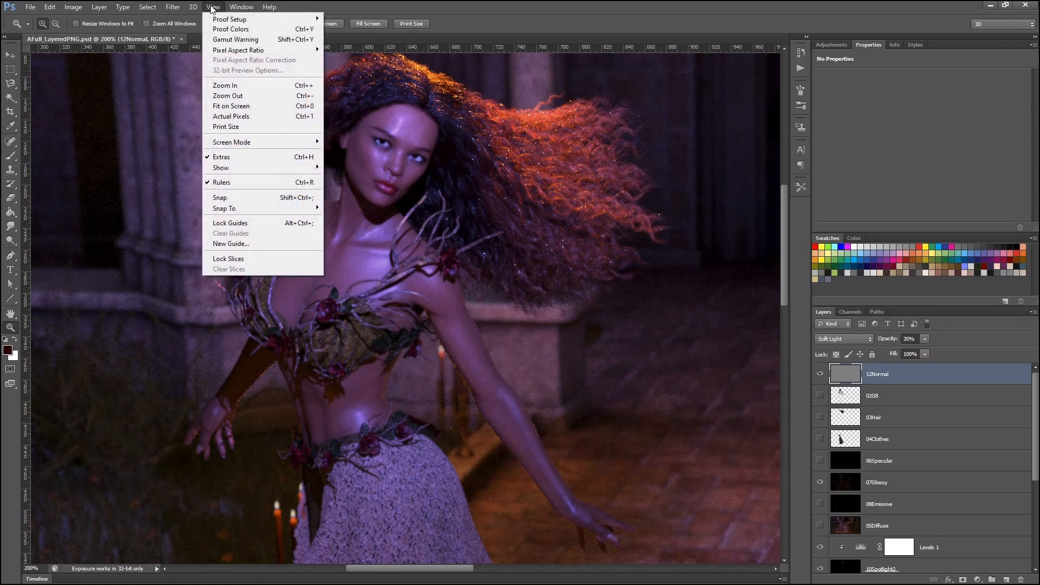
pyautogui.moveTo(234, 7)
pyautogui.click(233, 115)
pyautogui.scroll(-3, 624, 347)
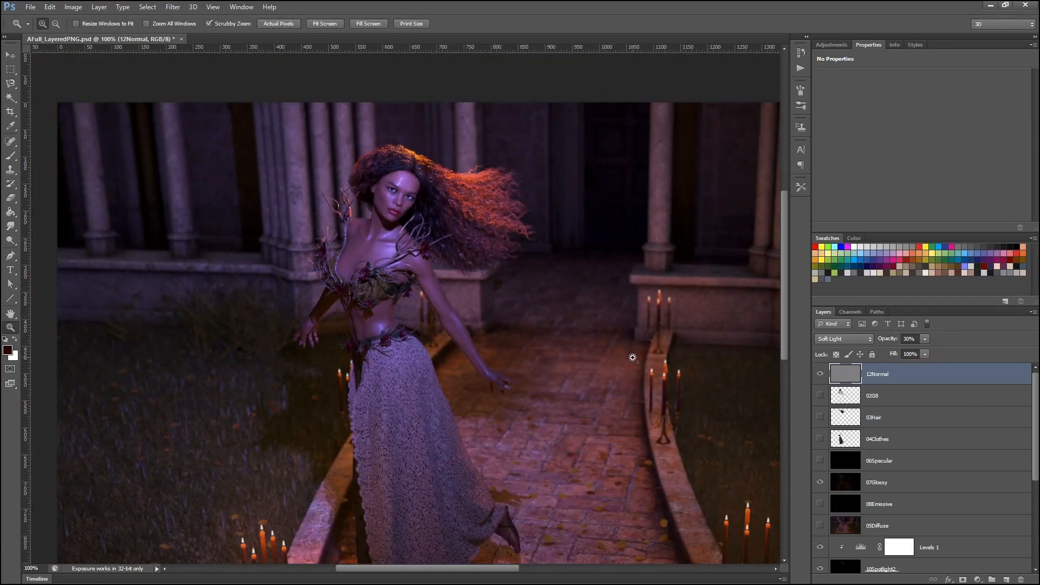
pyautogui.click(822, 375)
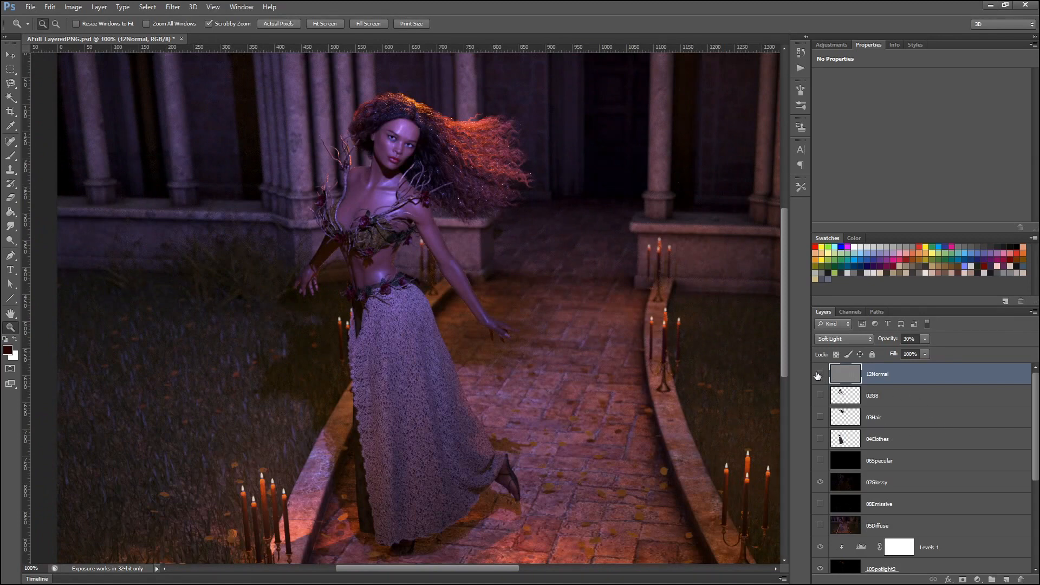
# - Move the 13Depth layer to the top of the layer stack and show it
pyautogui.scroll(-5, 948, 436)
pyautogui.scroll(-3, 942, 439)
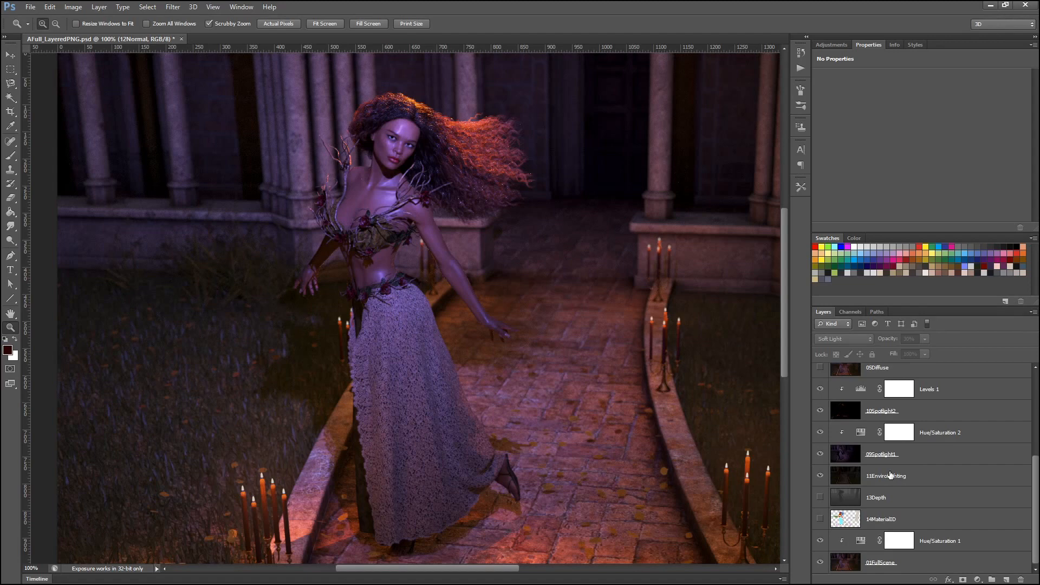
pyautogui.click(879, 502)
pyautogui.moveTo(925, 501); pyautogui.dragTo(951, 369)
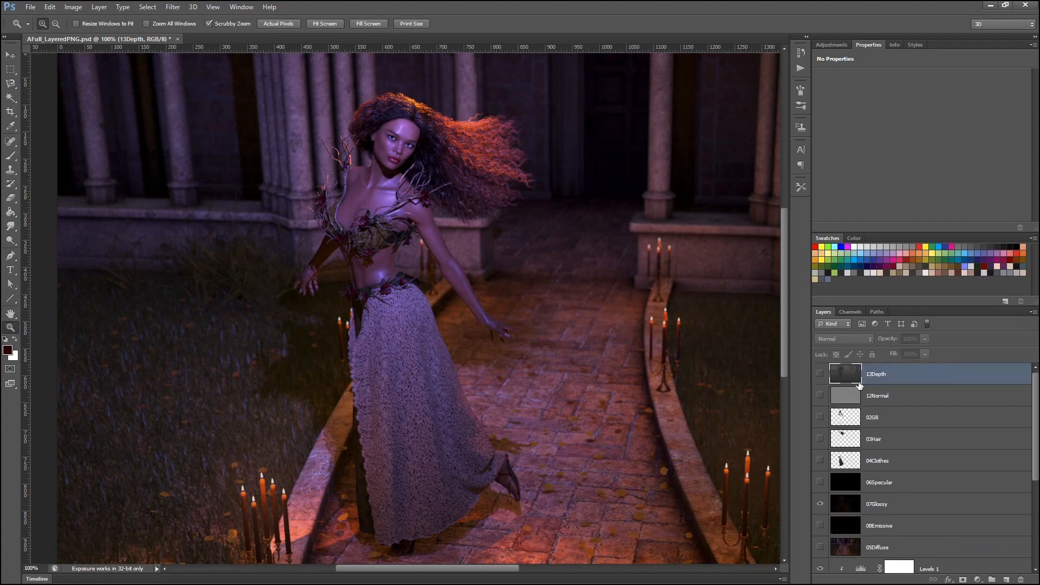
pyautogui.click(819, 374)
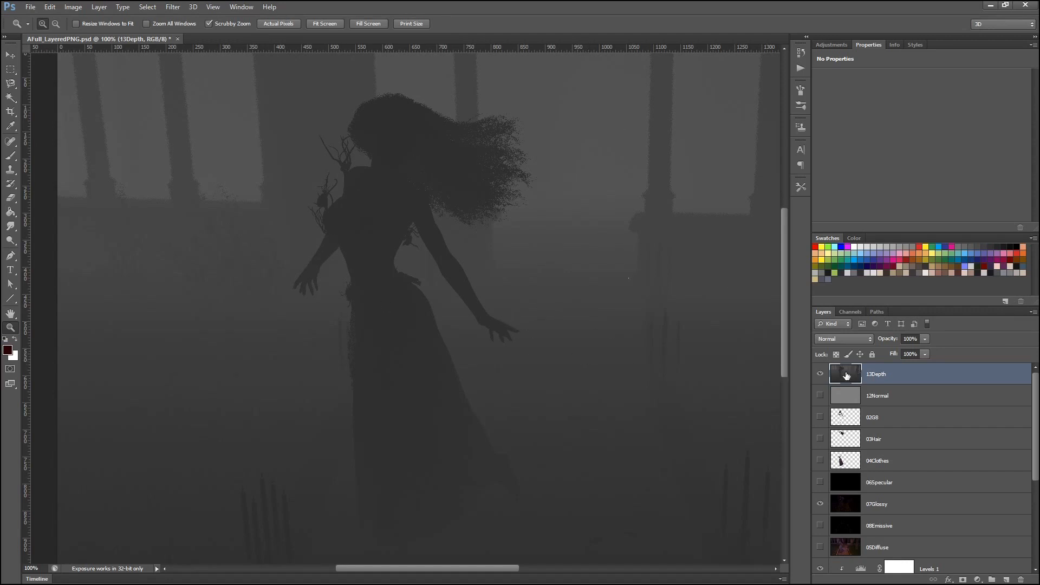
# - Select the entire canvas and copy the contents of the 13Depth layer
pyautogui.click(47, 8)
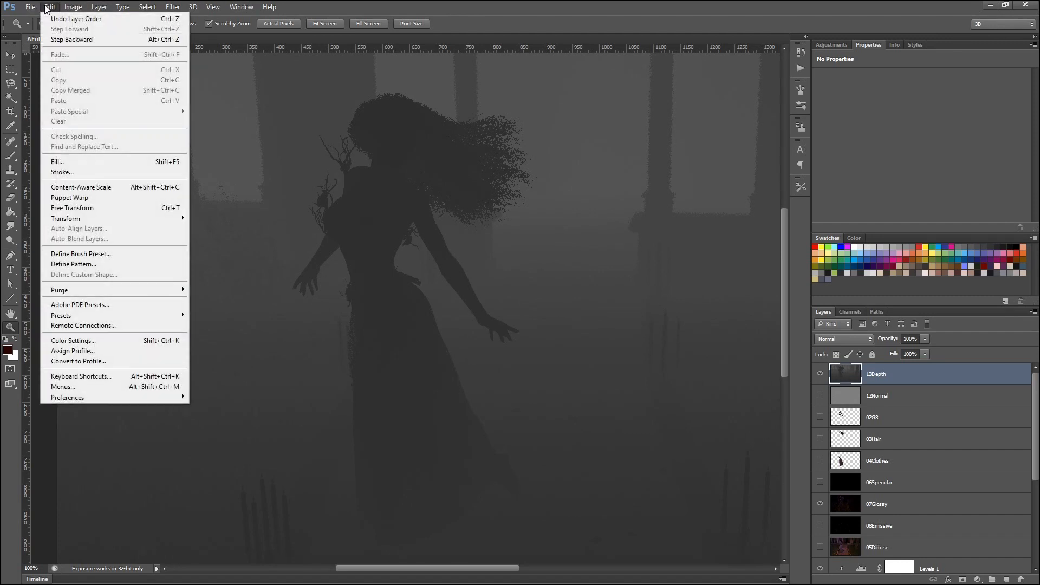
pyautogui.moveTo(147, 7)
pyautogui.click(147, 19)
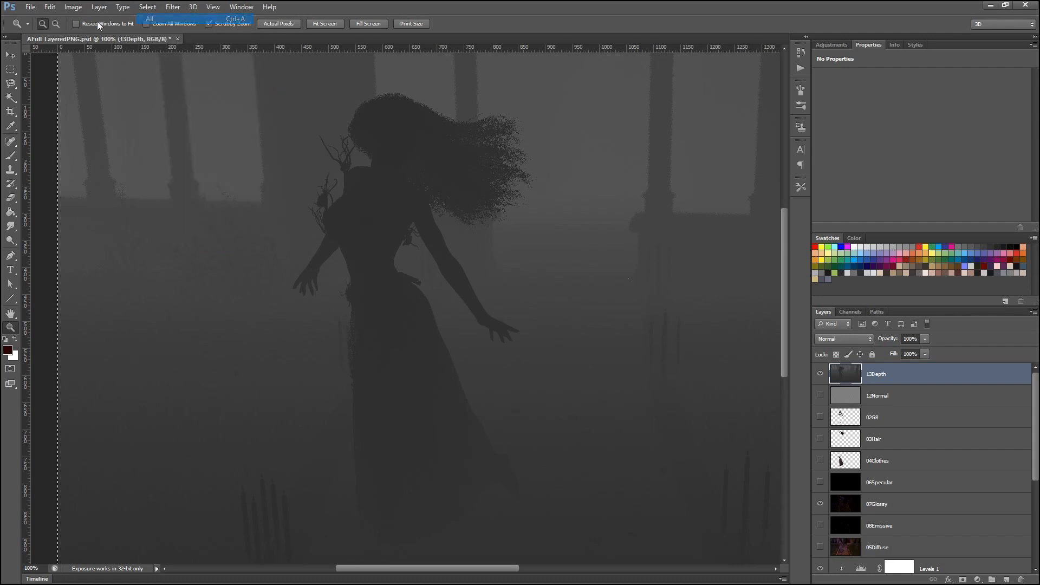
pyautogui.click(50, 7)
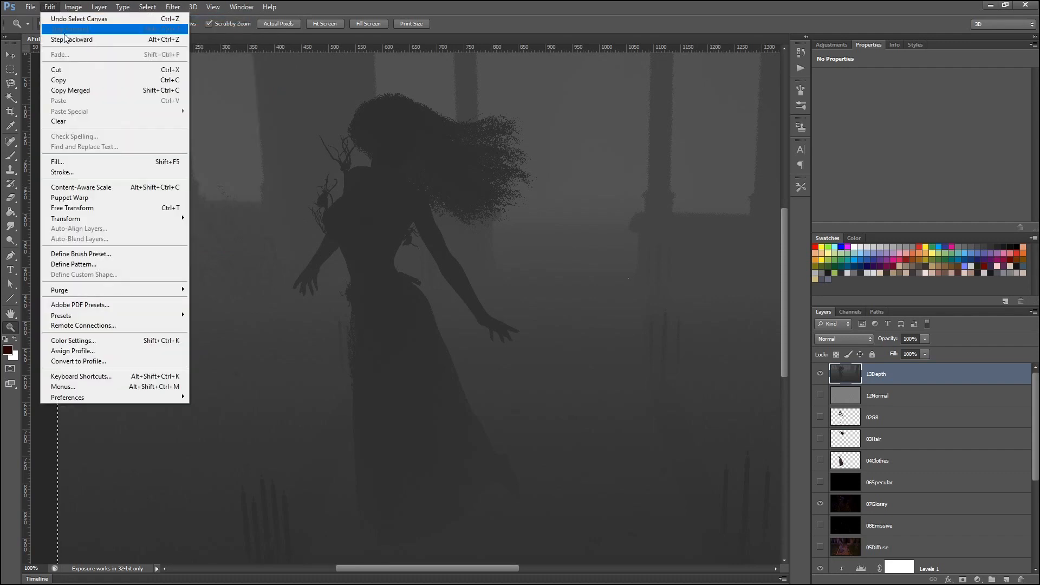
pyautogui.click(65, 80)
pyautogui.click(49, 7)
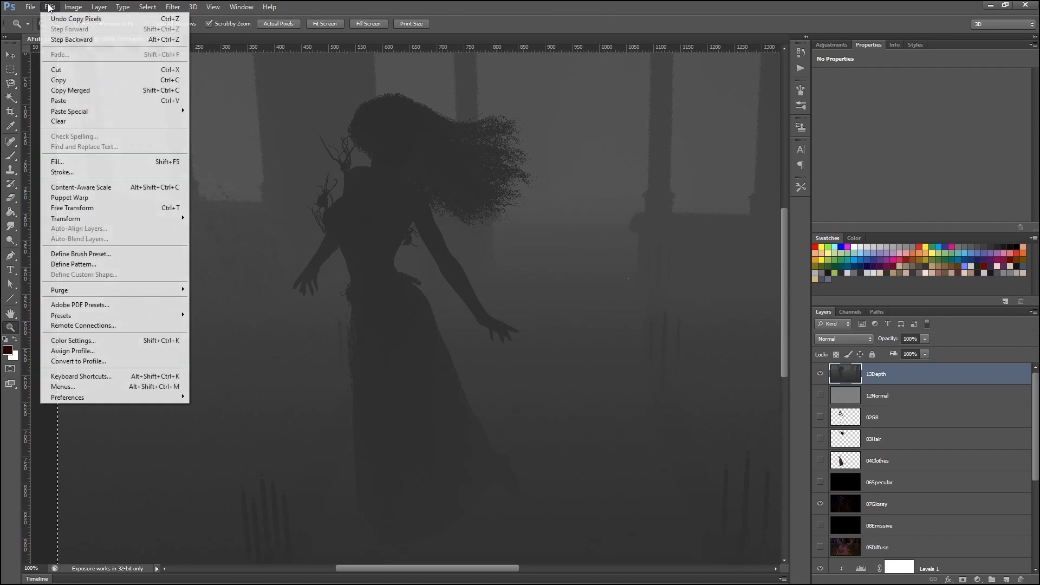
pyautogui.press('Escape')
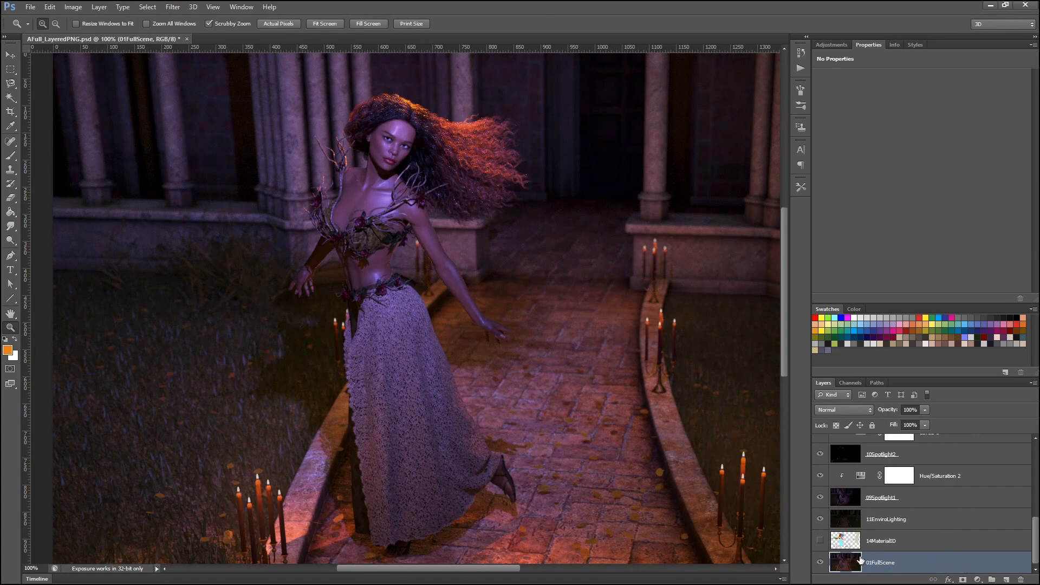
# - Duplicate the 01FullScene layer and apply a Gaussian Blur with a radius of 8.0 pixels to the copy
pyautogui.moveTo(996, 562); pyautogui.dragTo(1007, 580)
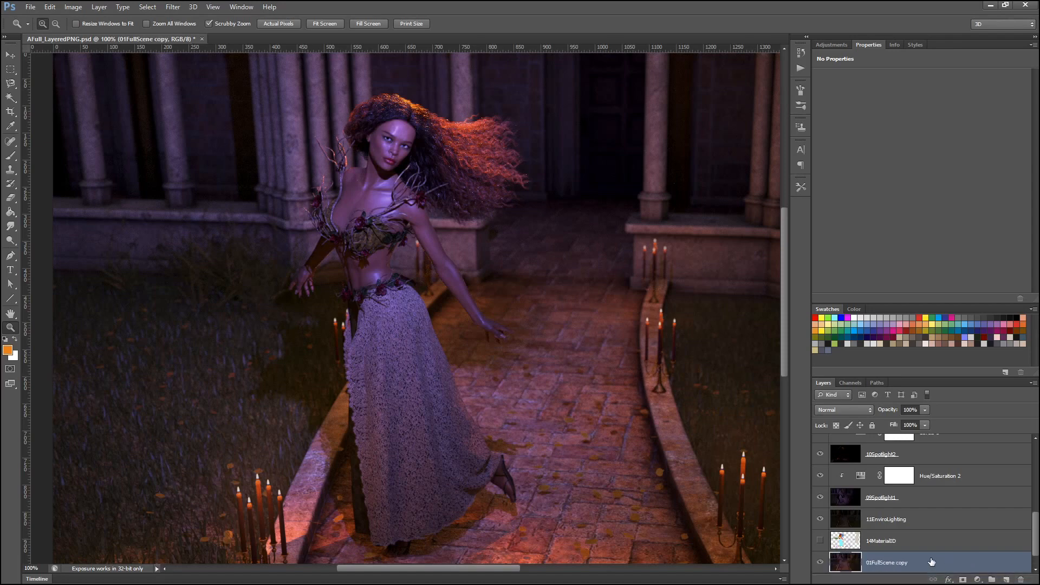
pyautogui.click(170, 8)
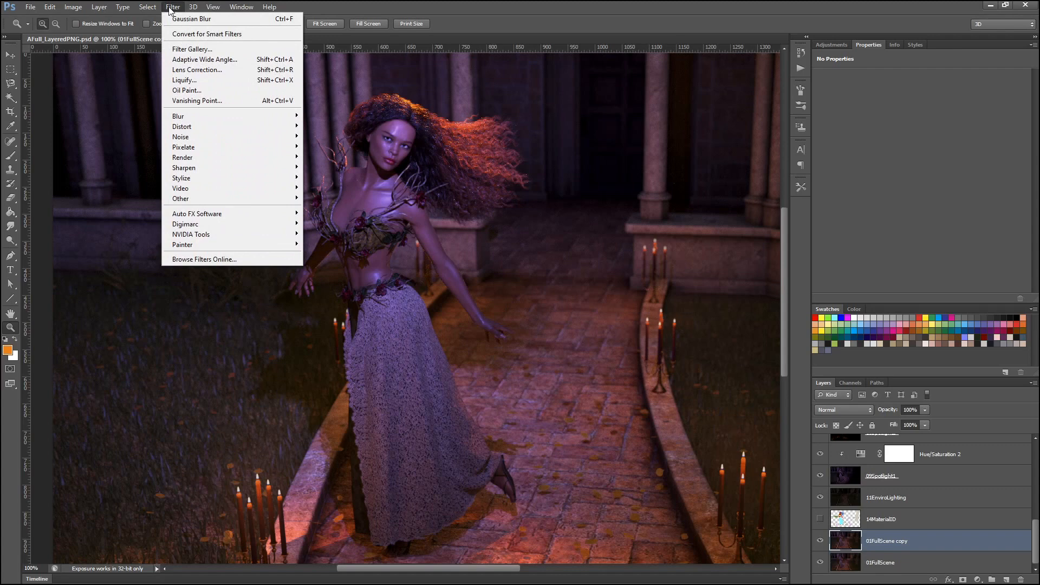
pyautogui.moveTo(194, 119)
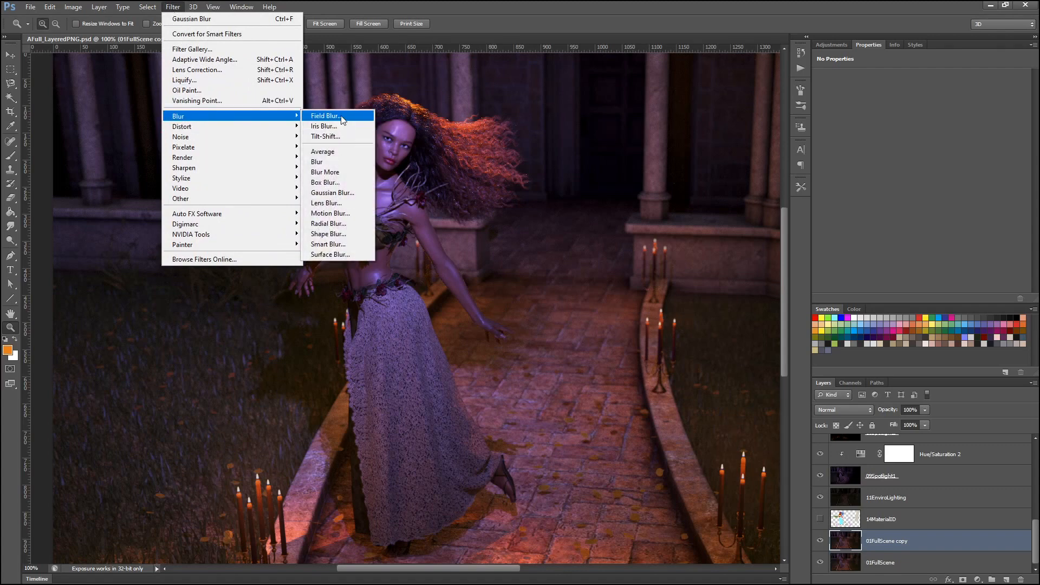
pyautogui.click(336, 192)
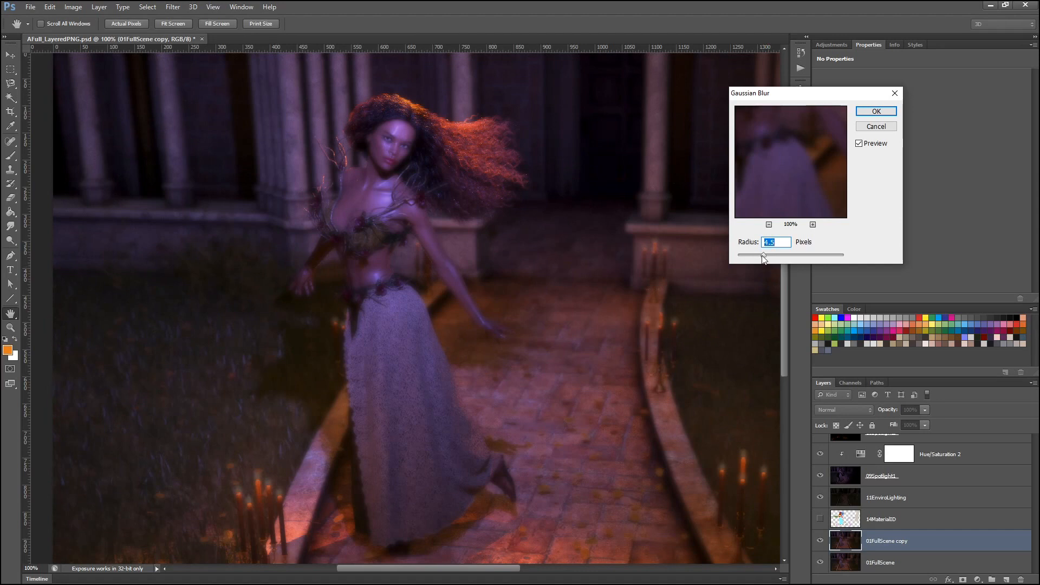
pyautogui.moveTo(764, 258); pyautogui.dragTo(770, 259)
pyautogui.moveTo(770, 259); pyautogui.dragTo(776, 259)
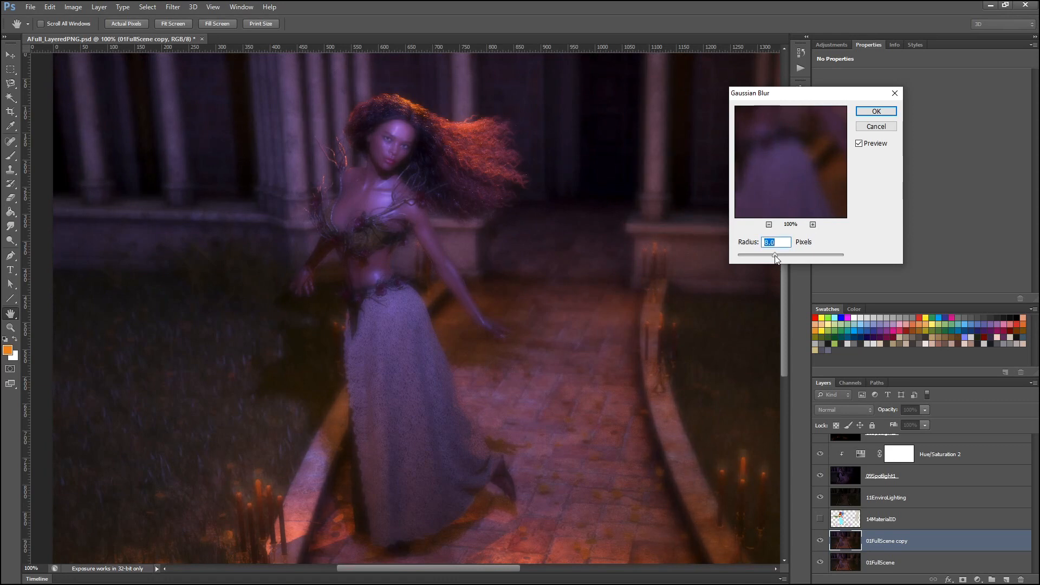
pyautogui.click(869, 112)
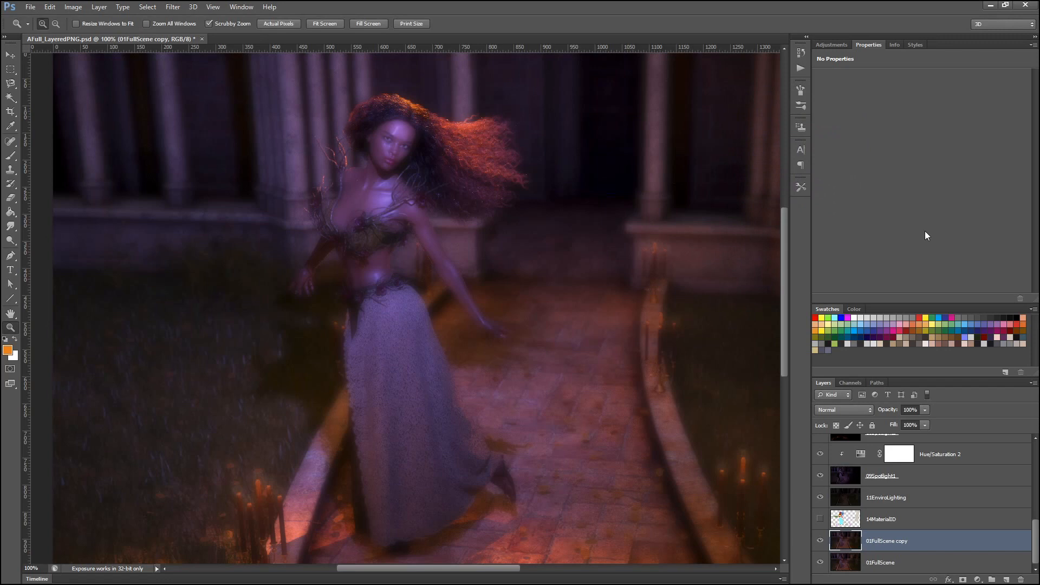
# - Create a new alpha channel whose color indicates masked areas and paste the copied depth pass into it
pyautogui.click(849, 383)
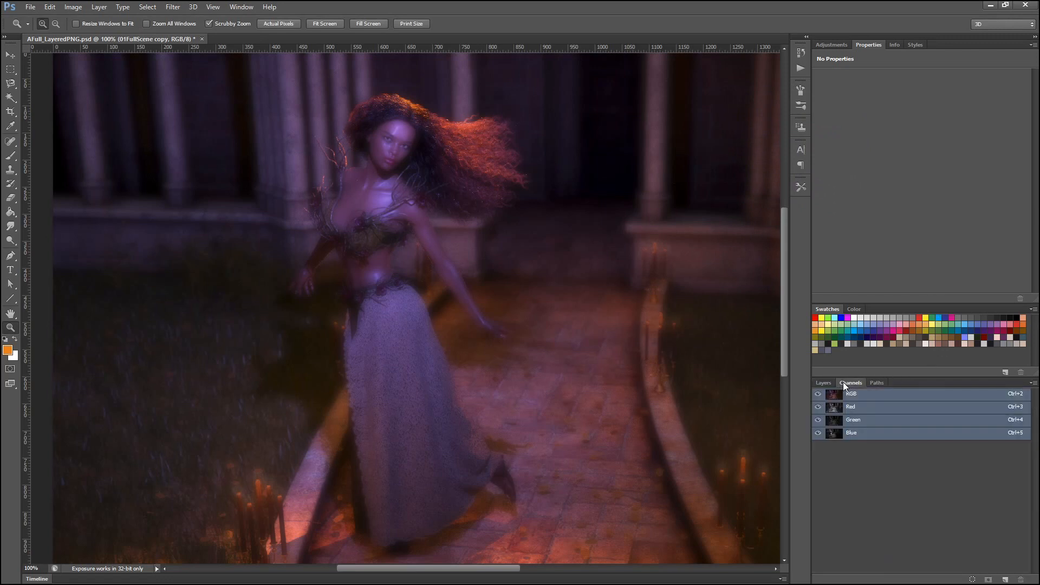
pyautogui.click(241, 8)
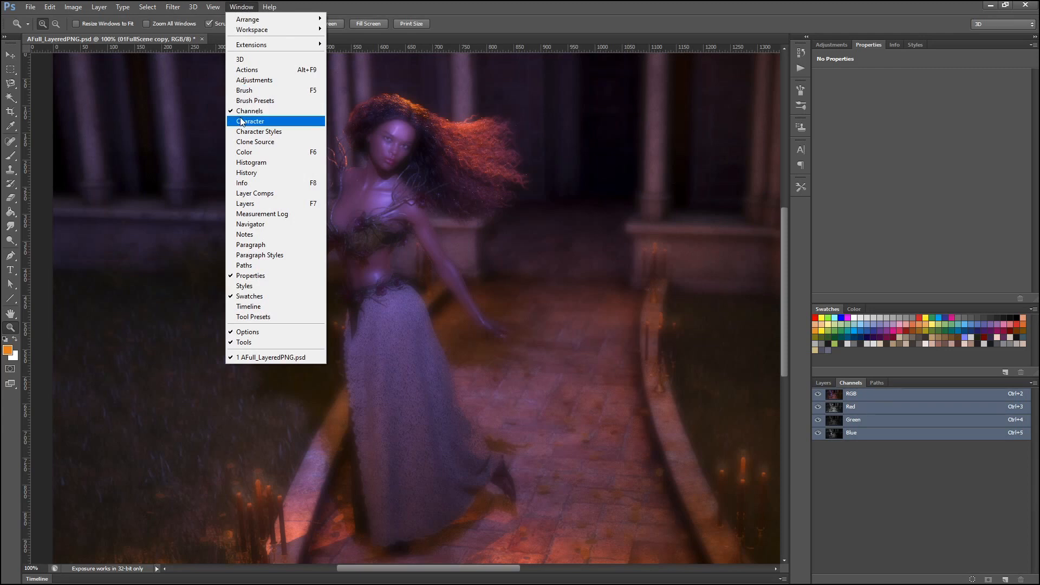
pyautogui.click(500, 5)
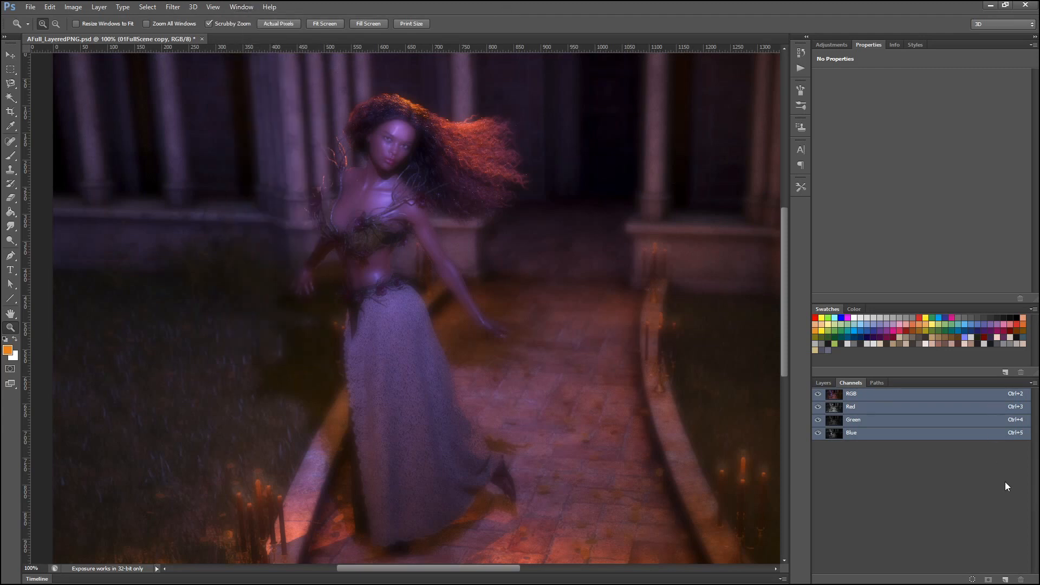
pyautogui.click(1006, 580)
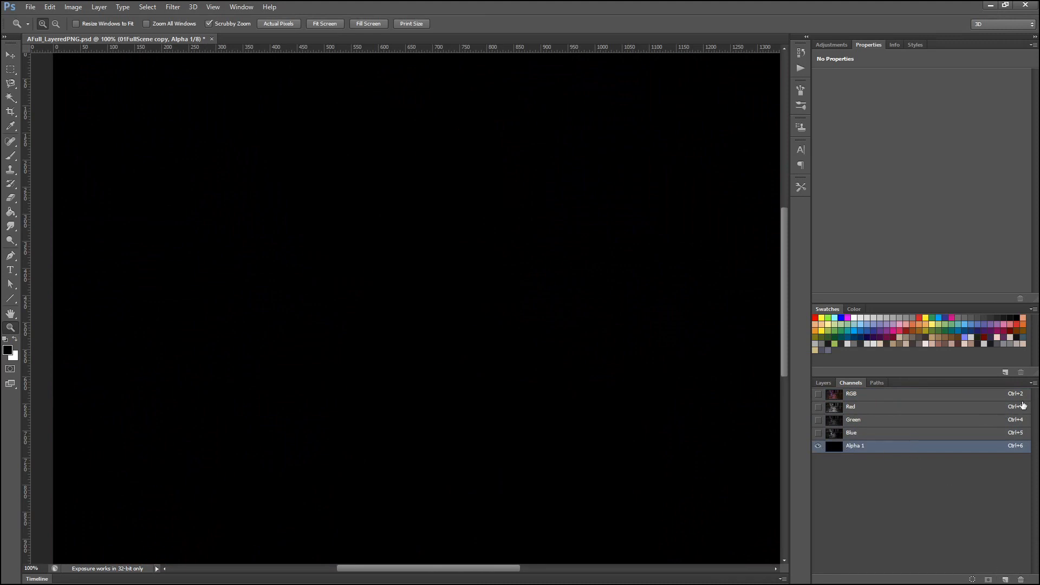
pyautogui.click(1034, 384)
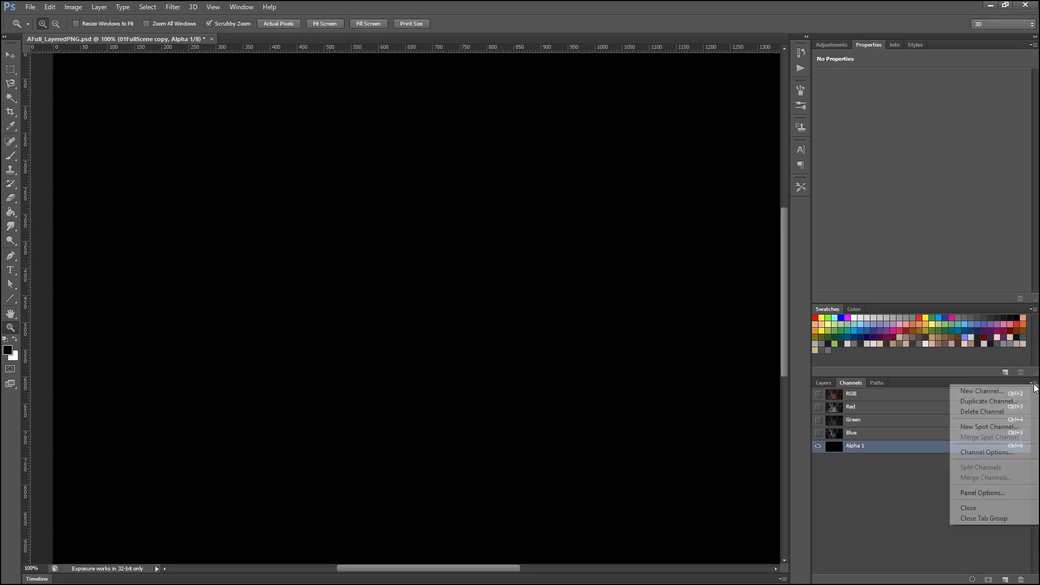
pyautogui.click(983, 453)
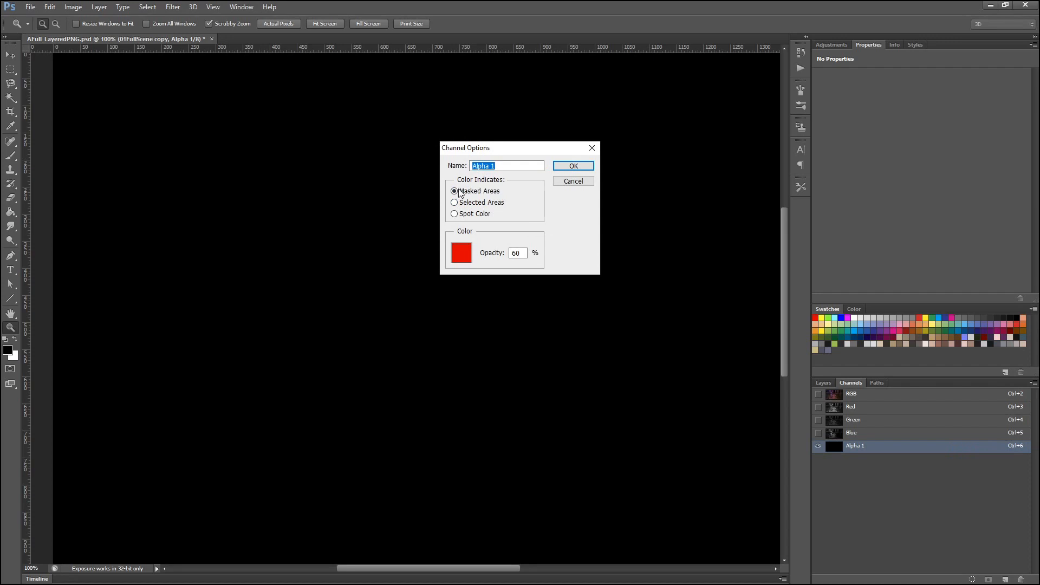
pyautogui.click(576, 168)
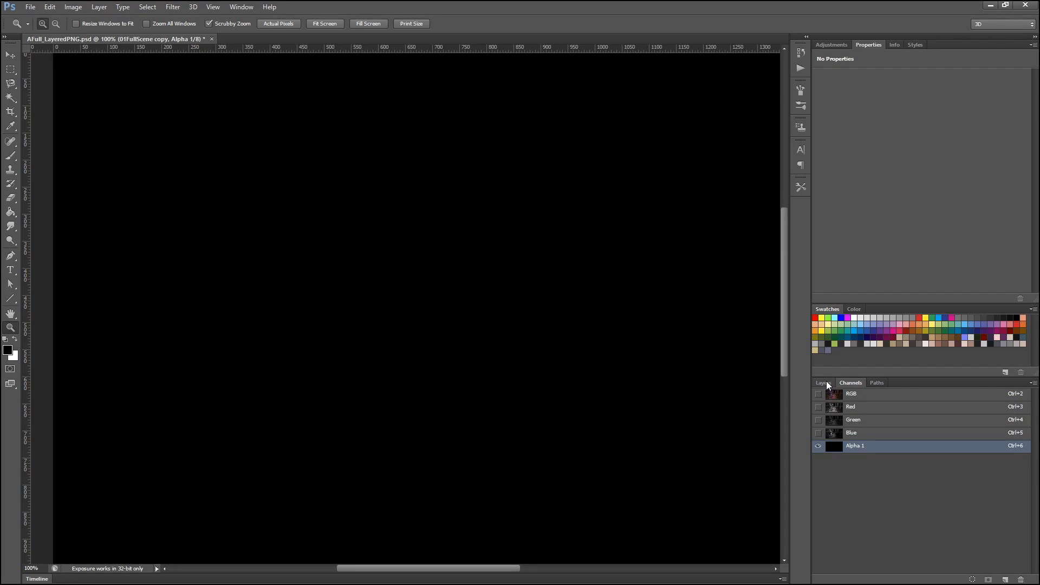
pyautogui.click(49, 6)
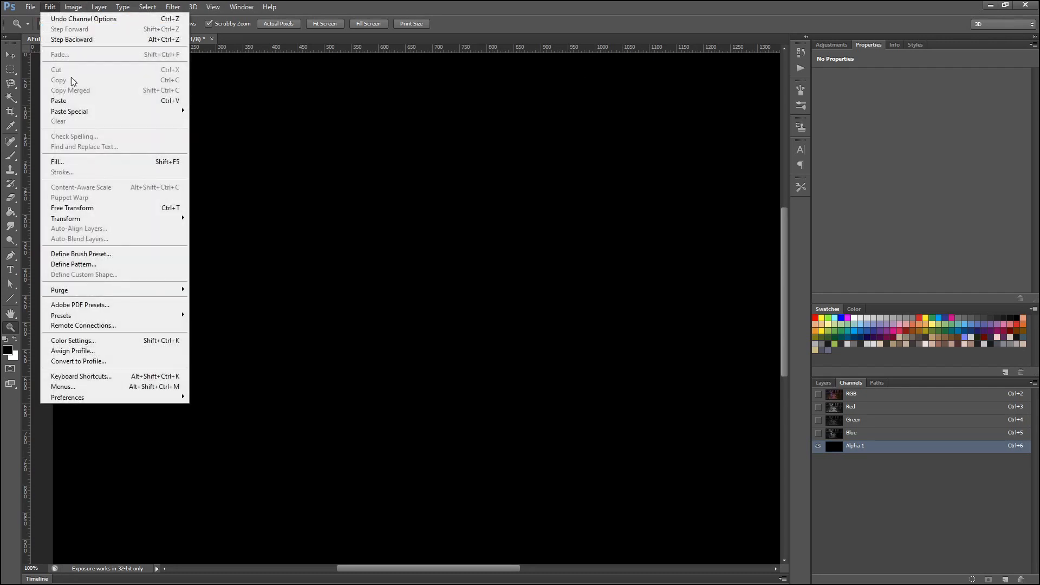
pyautogui.click(81, 99)
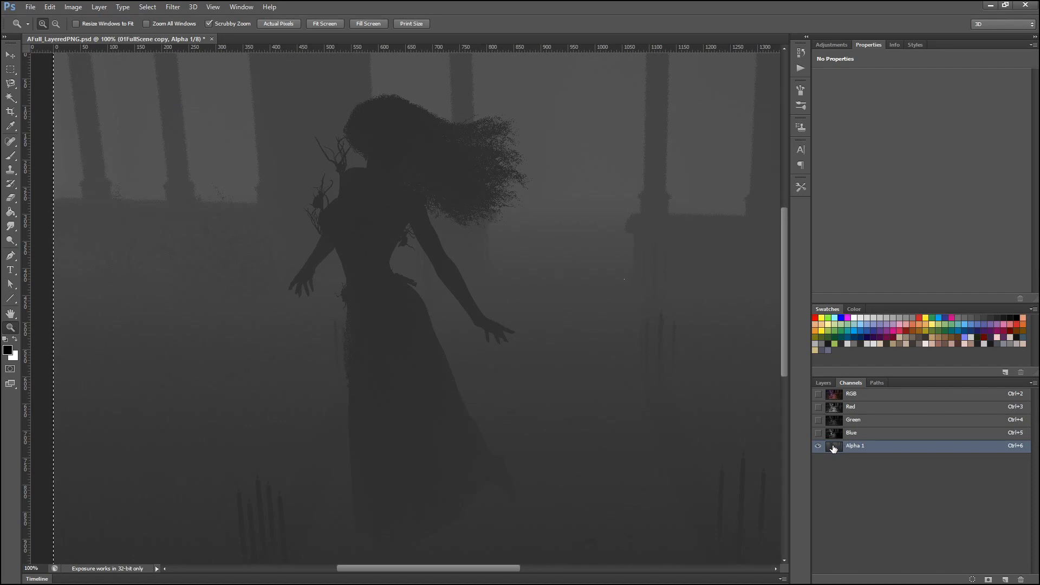
# - Load the depth alpha channel as a selection and use it as a layer mask on 01FullScene copy
pyautogui.click(974, 580)
pyautogui.click(857, 394)
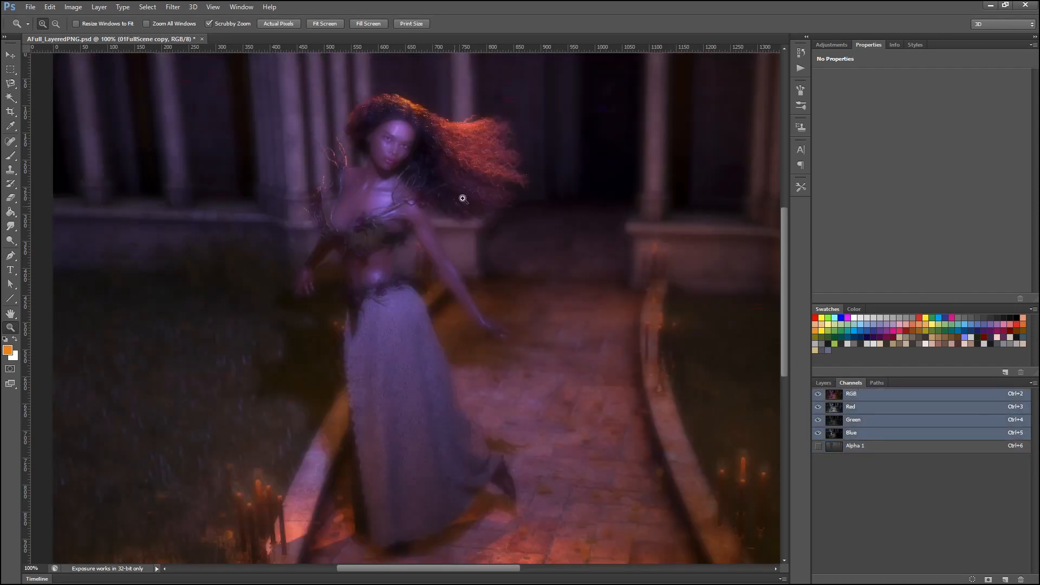
pyautogui.click(824, 381)
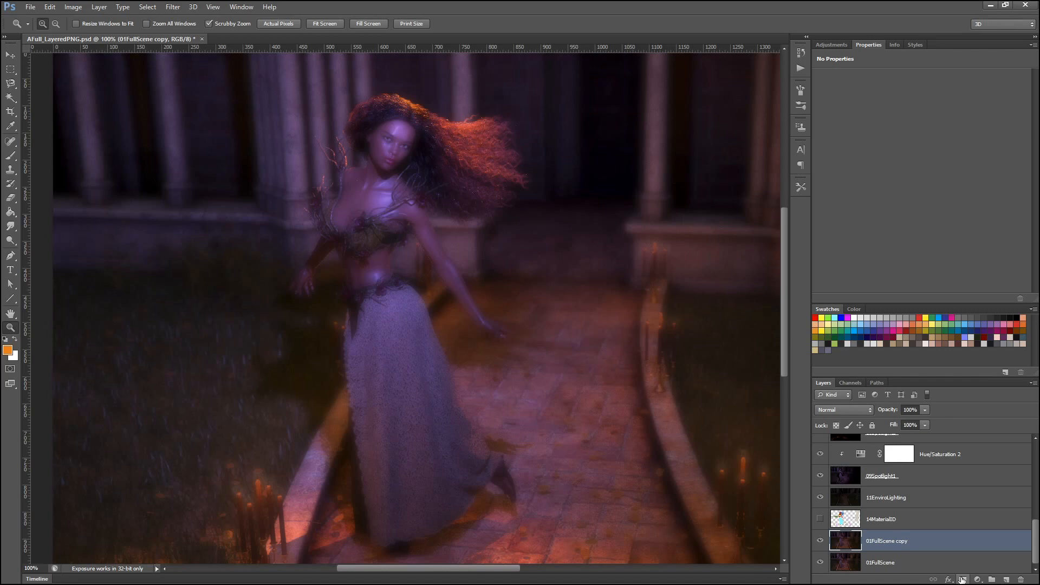
pyautogui.keyDown('alt'); pyautogui.click(964, 581); pyautogui.keyUp('alt')
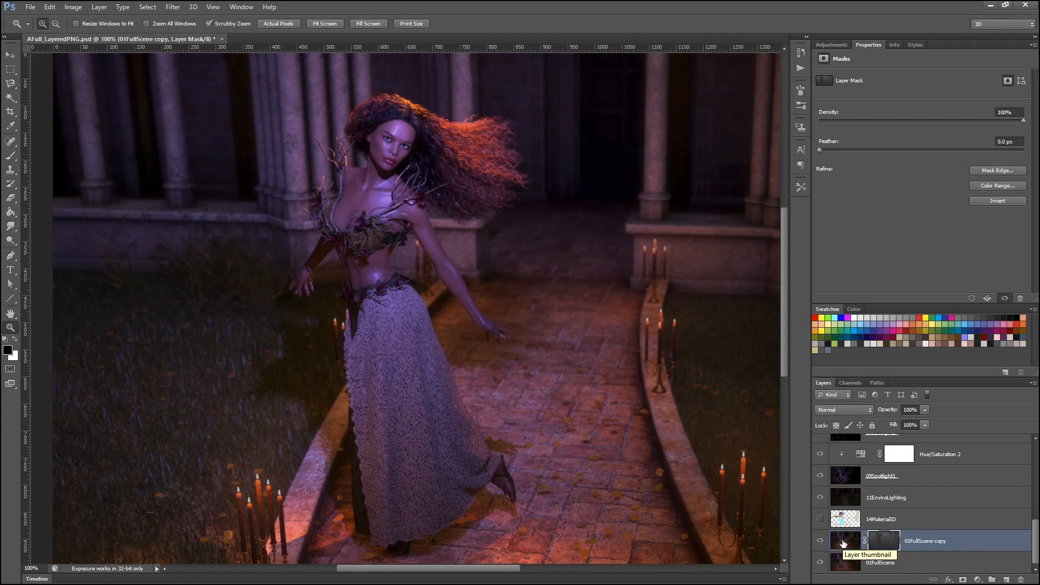
# - Compare the whole image with the masked blur layer 01FullScene copy hidden and shown
pyautogui.click(819, 541)
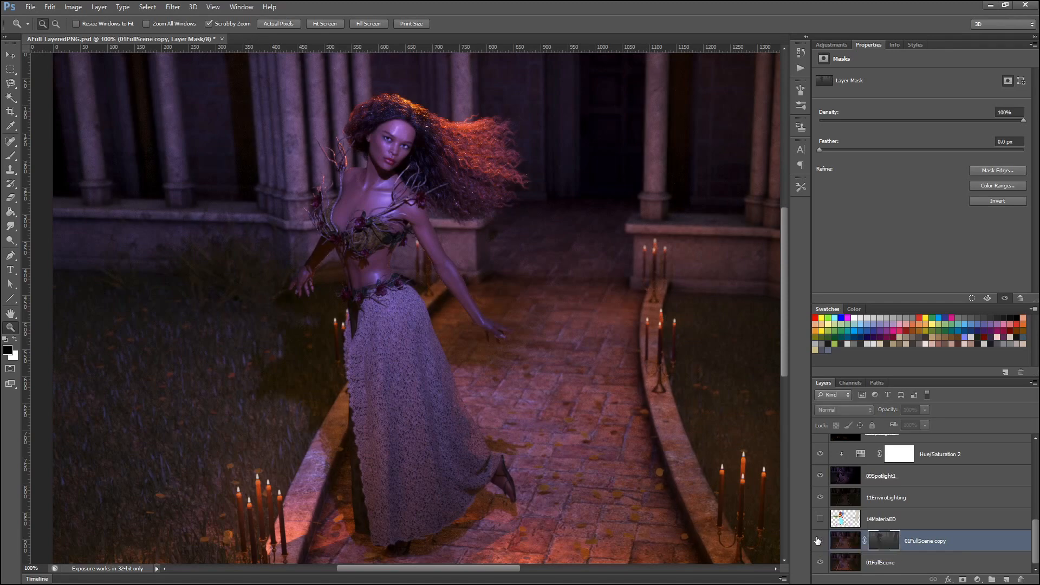
pyautogui.click(820, 541)
pyautogui.click(820, 540)
pyautogui.click(819, 541)
pyautogui.click(819, 541)
pyautogui.click(819, 541)
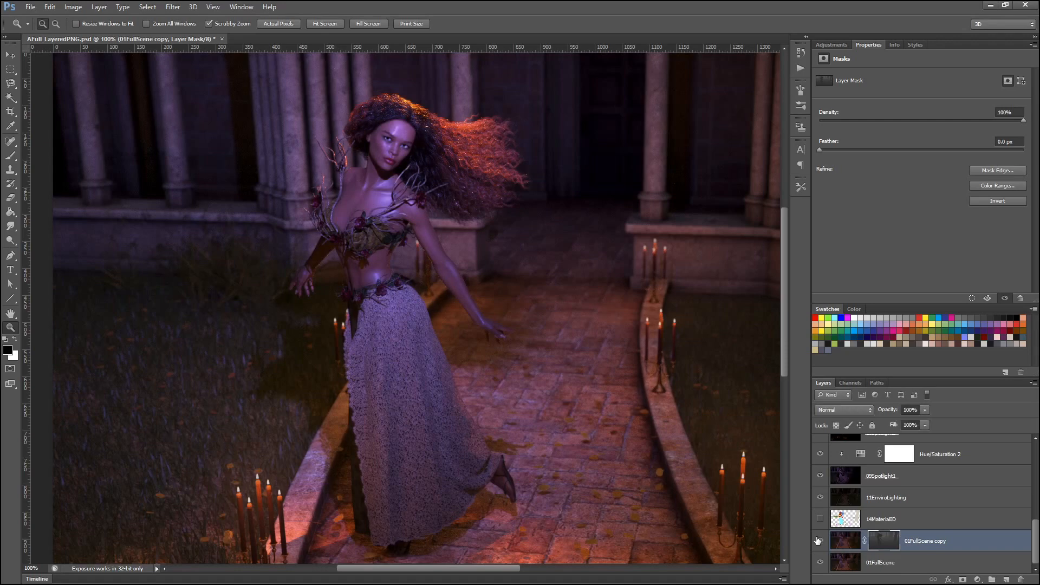
# - Compare the background candles and columns at 200% zoom with the masked blur layer hidden and shown
pyautogui.click(661, 260)
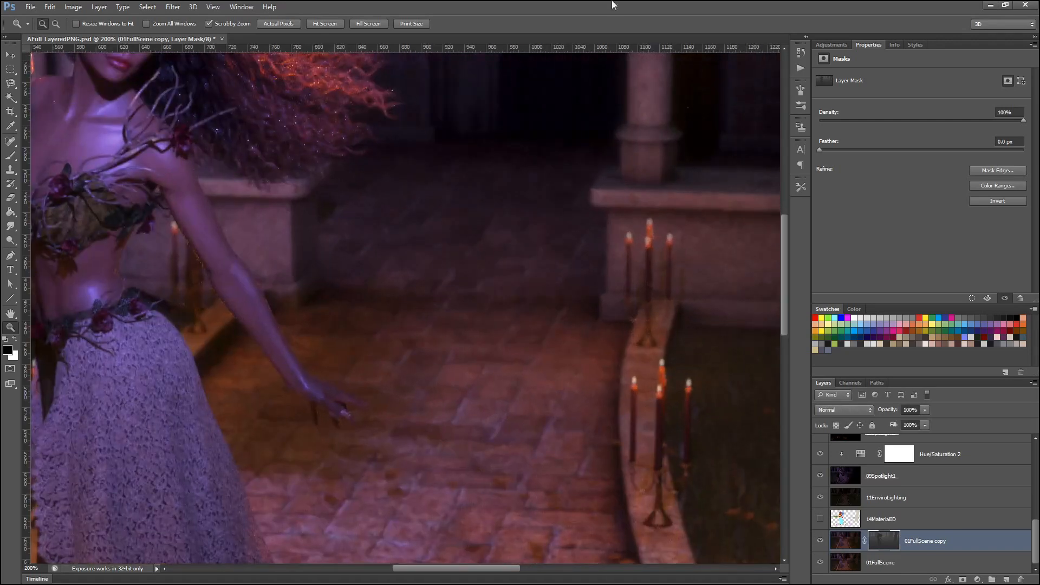
pyautogui.scroll(3, 743, 290)
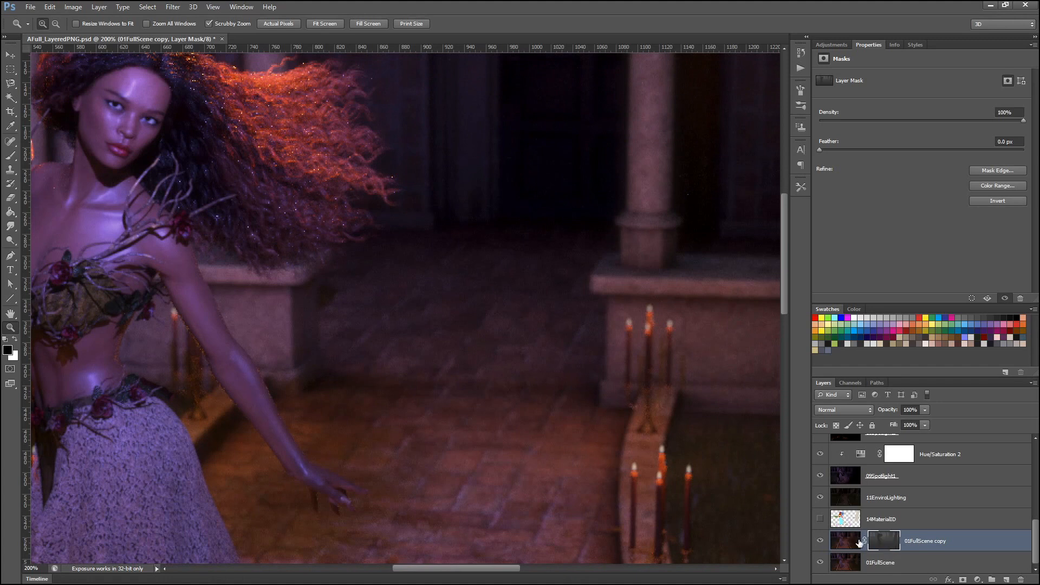
pyautogui.click(820, 542)
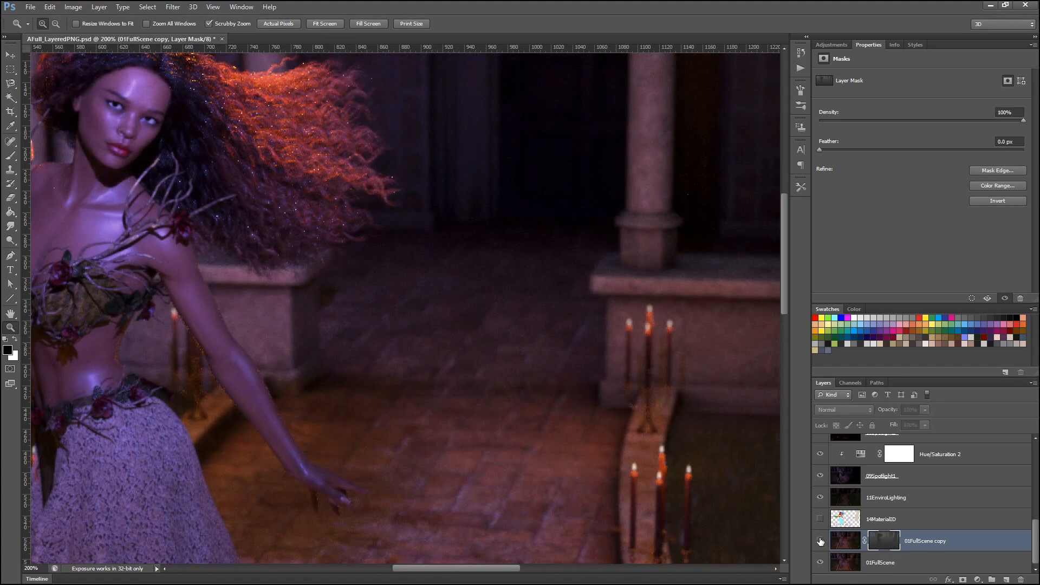
pyautogui.click(821, 542)
pyautogui.click(820, 541)
pyautogui.click(820, 541)
pyautogui.click(821, 542)
pyautogui.click(820, 542)
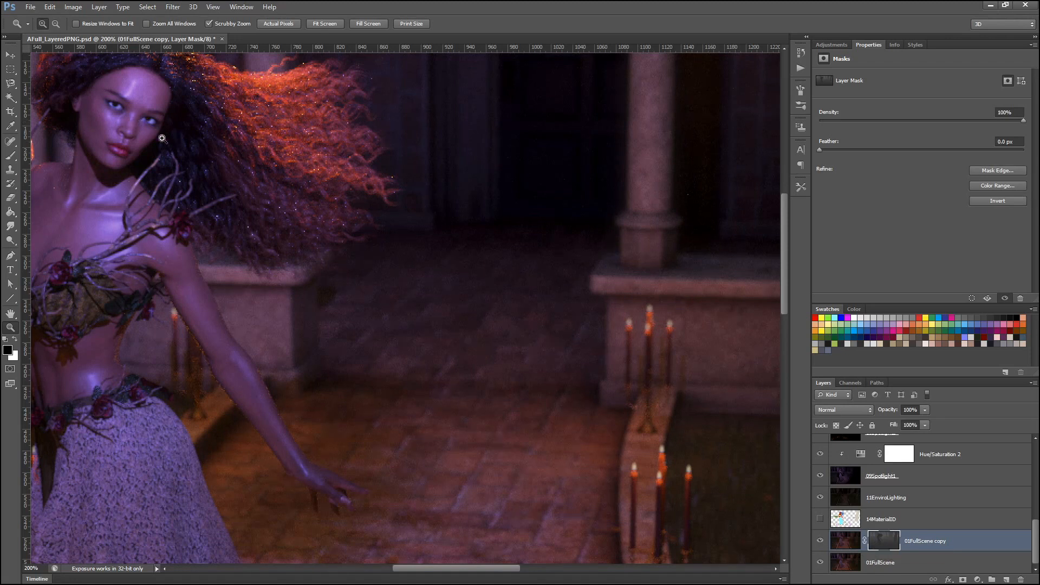
# - Try inverting the layer mask of 01FullScene copy and invert it back
pyautogui.click(1003, 201)
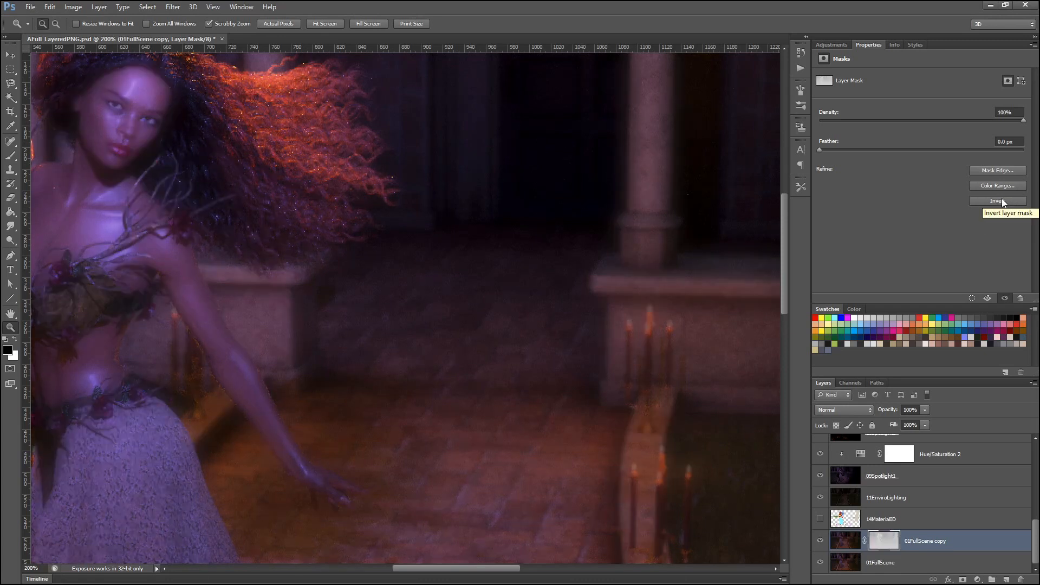
pyautogui.click(1002, 201)
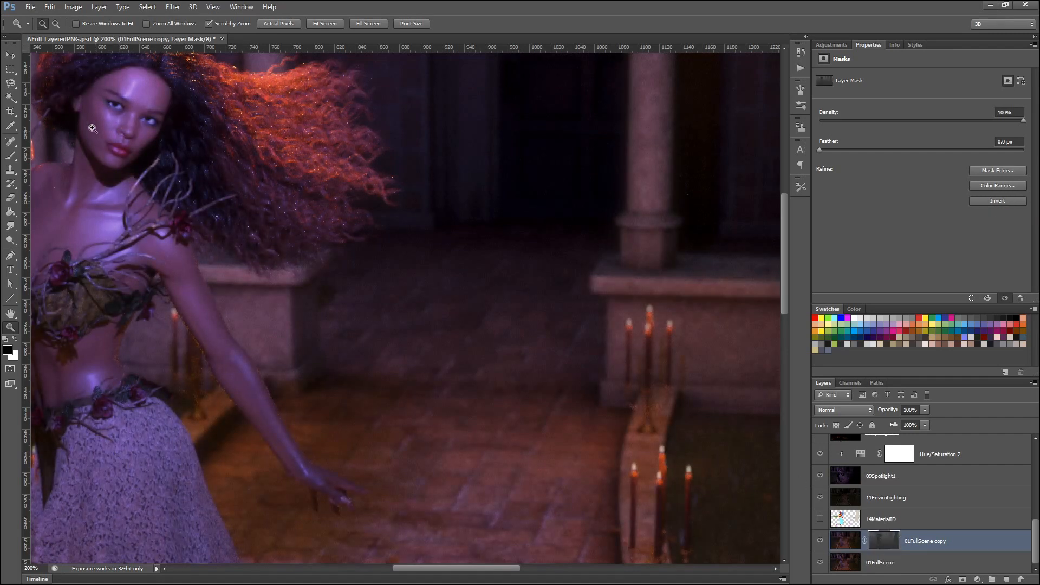
# - Apply a Levels adjustment to the 01FullScene copy mask with input levels 45, 1.85 and 141
pyautogui.moveTo(440, 572); pyautogui.dragTo(391, 564)
pyautogui.scroll(3, 408, 489)
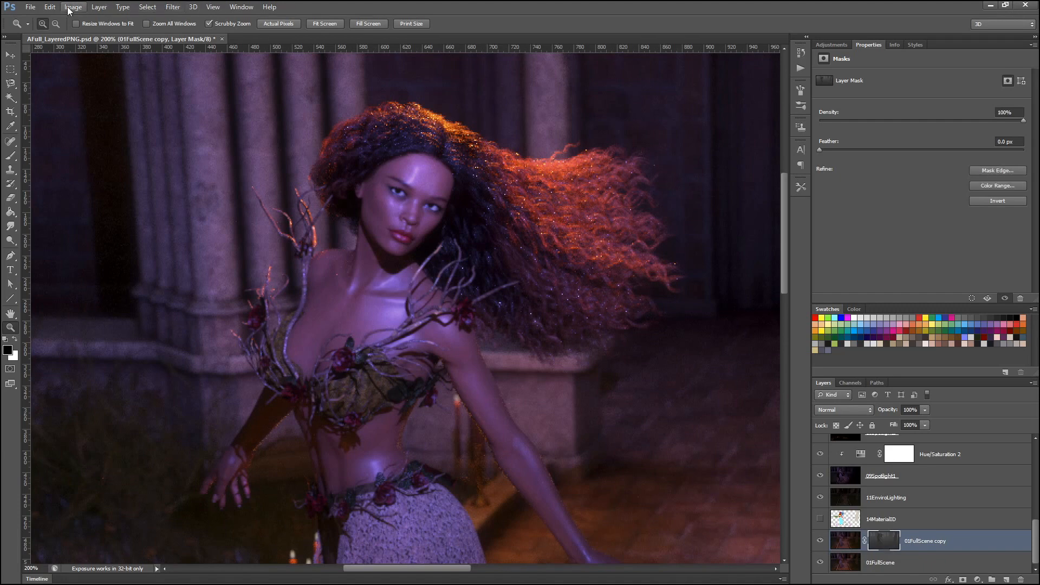
pyautogui.click(71, 7)
pyautogui.moveTo(78, 33)
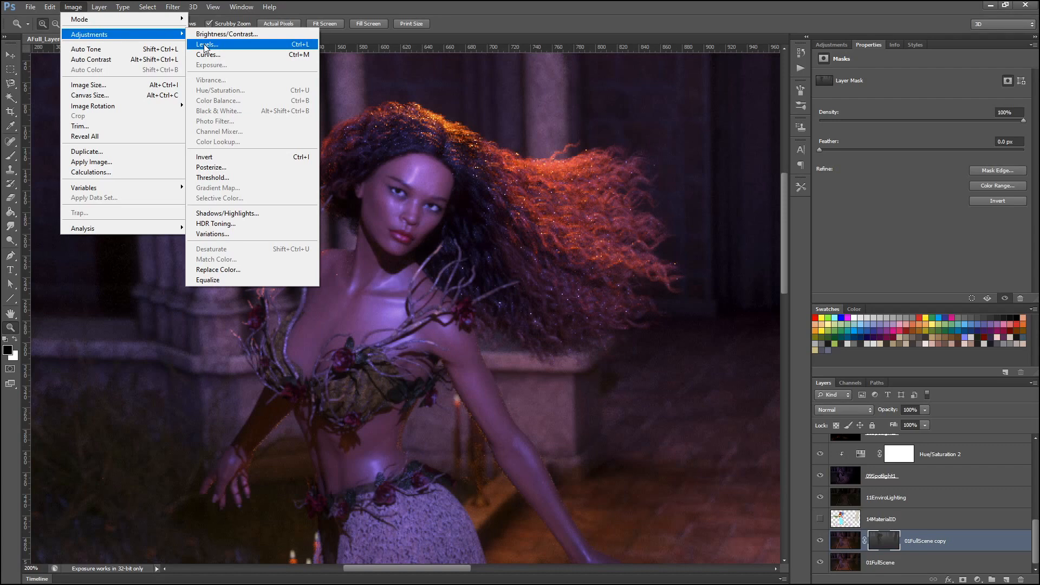
pyautogui.click(205, 48)
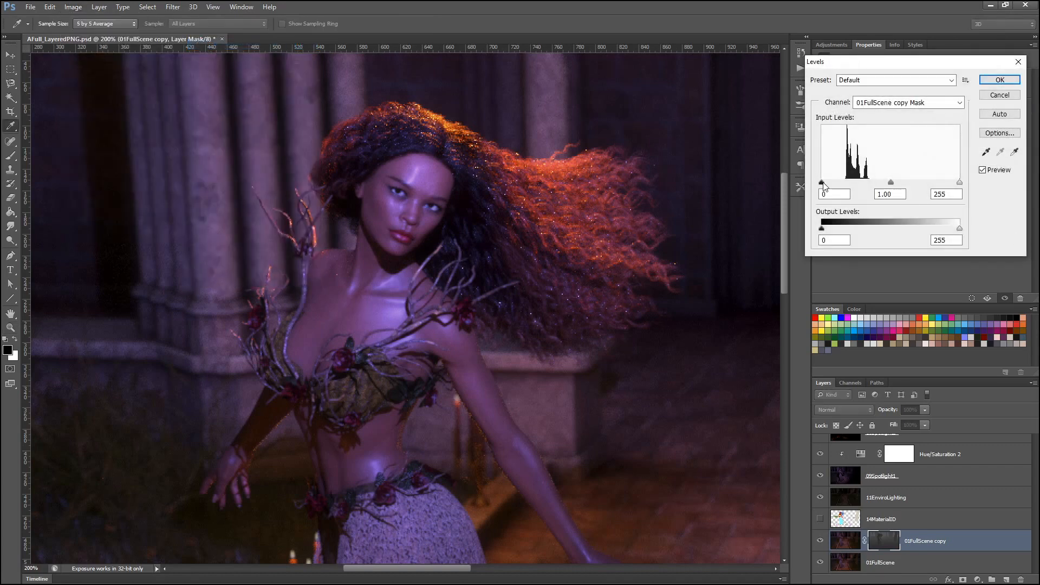
pyautogui.moveTo(823, 183); pyautogui.dragTo(847, 180)
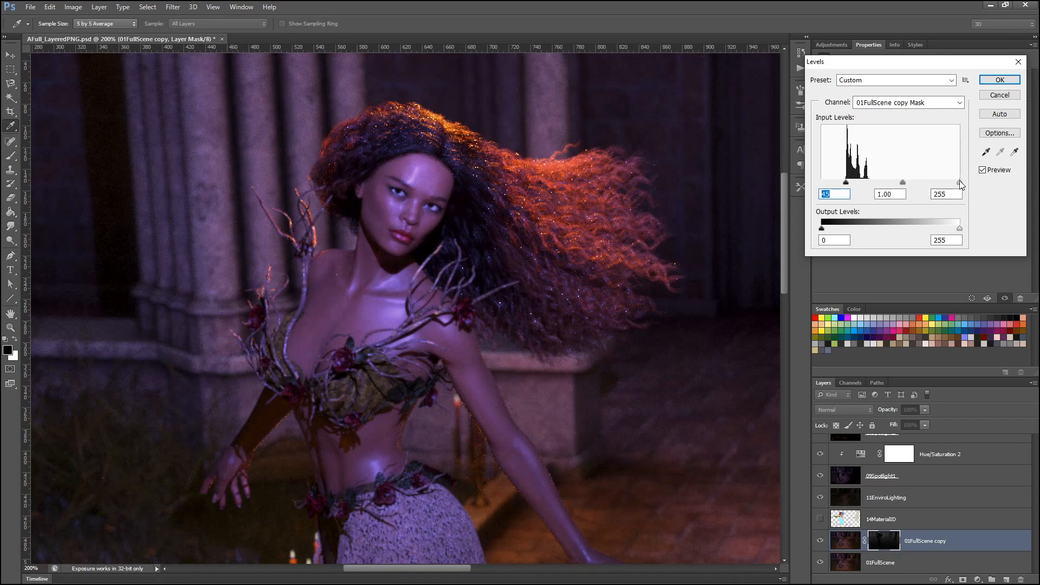
pyautogui.moveTo(960, 181); pyautogui.dragTo(856, 160)
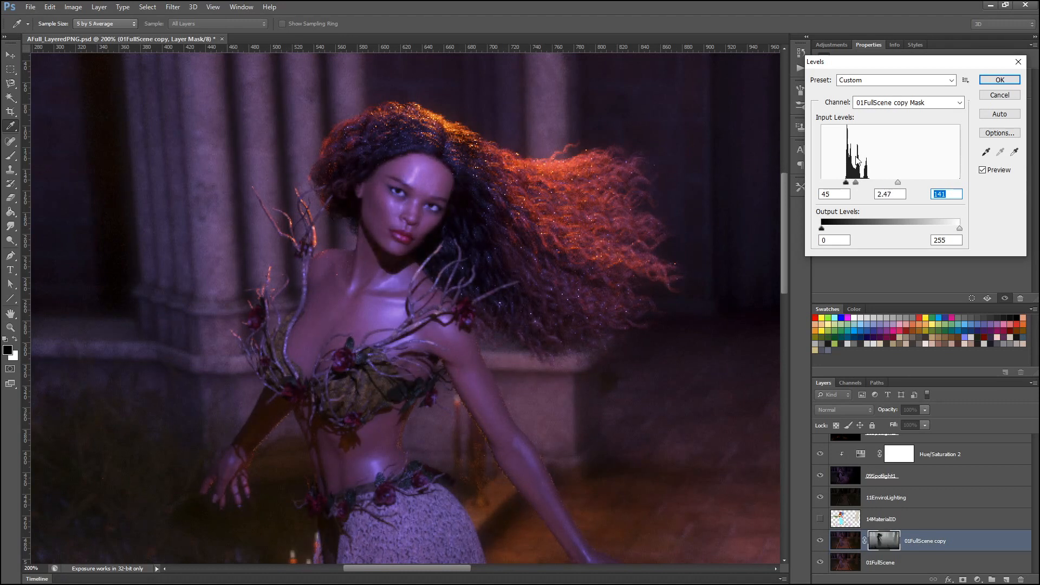
pyautogui.moveTo(857, 160); pyautogui.dragTo(862, 160)
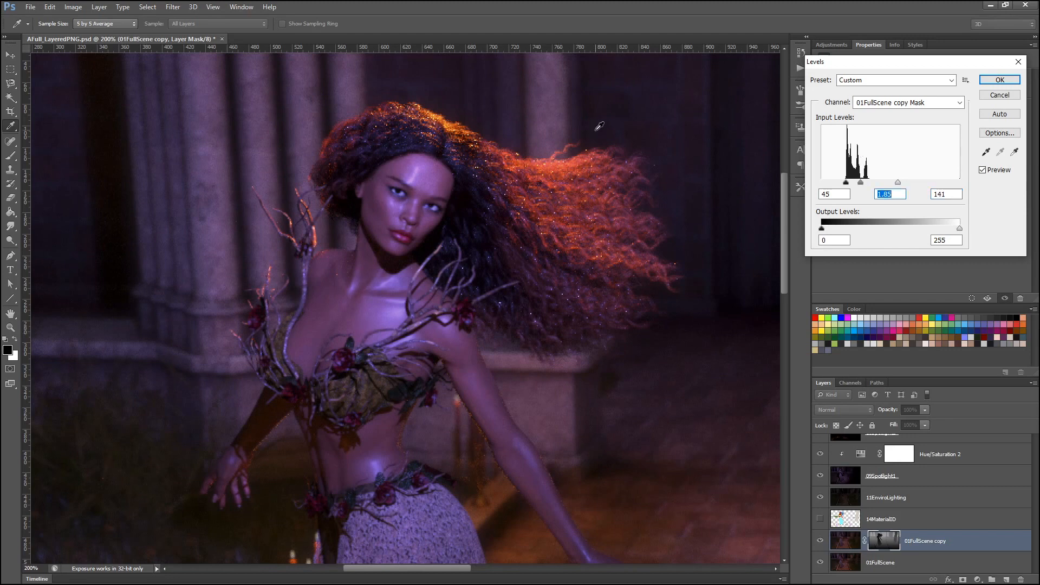
pyautogui.click(1002, 85)
pyautogui.press('z')
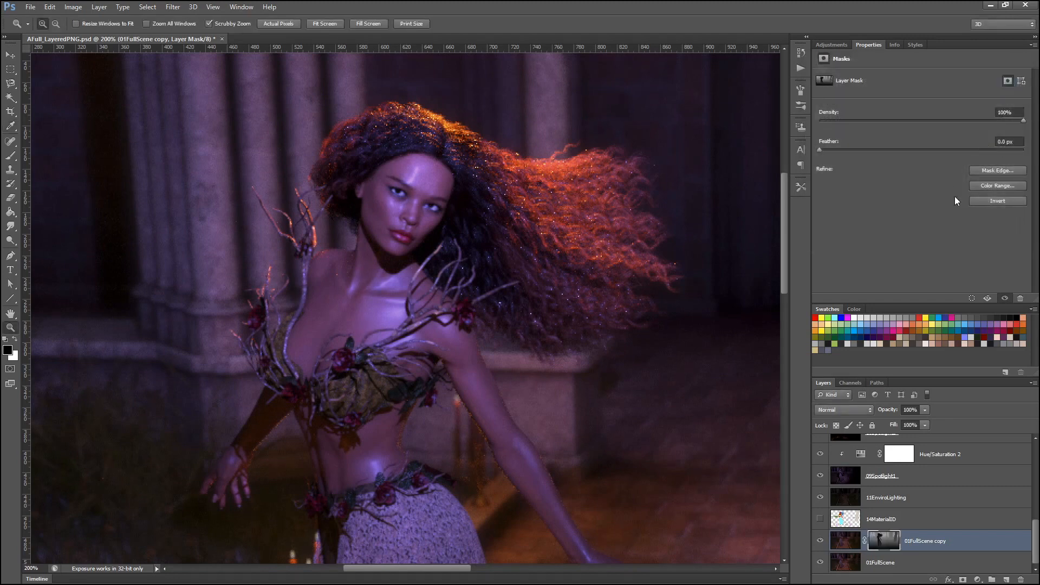
# - Invert the levels-adjusted mask of 01FullScene copy to compare the blur and restore it
pyautogui.click(993, 198)
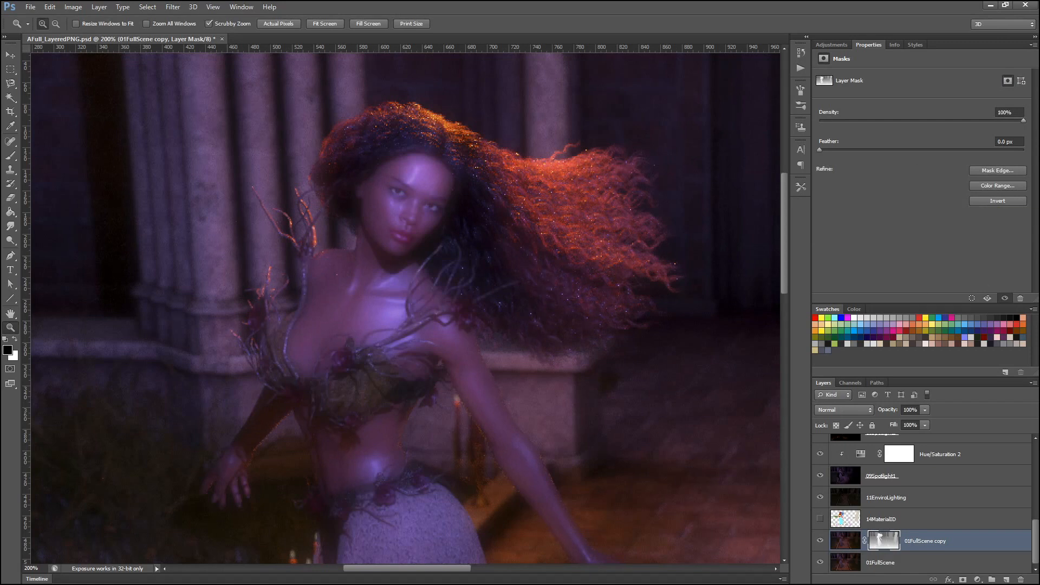
pyautogui.click(1001, 202)
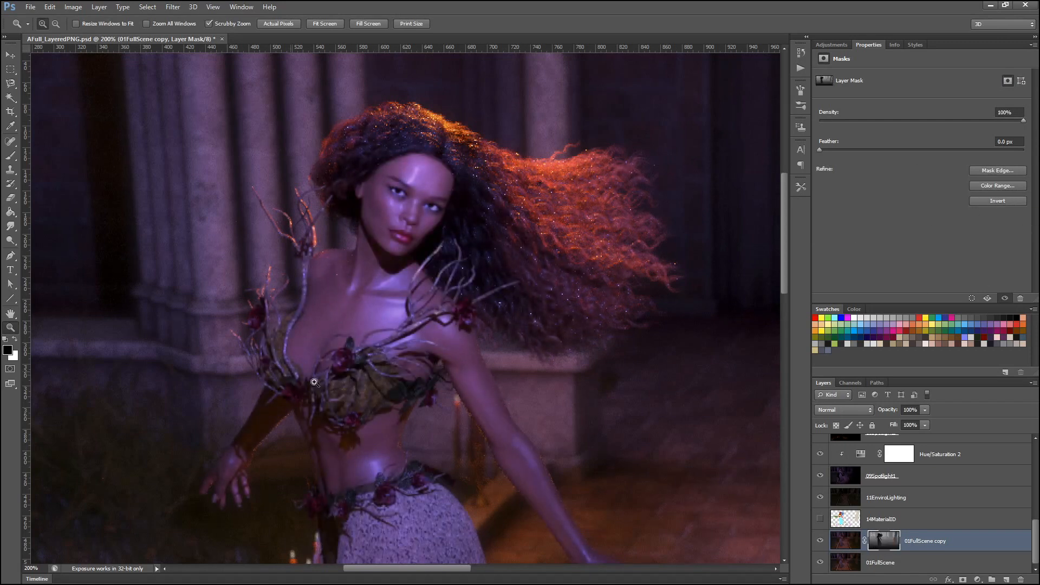
# - Compare the whole scene at 100% zoom with the blurred 01FullScene copy layer hidden and shown
pyautogui.scroll(-3, 536, 319)
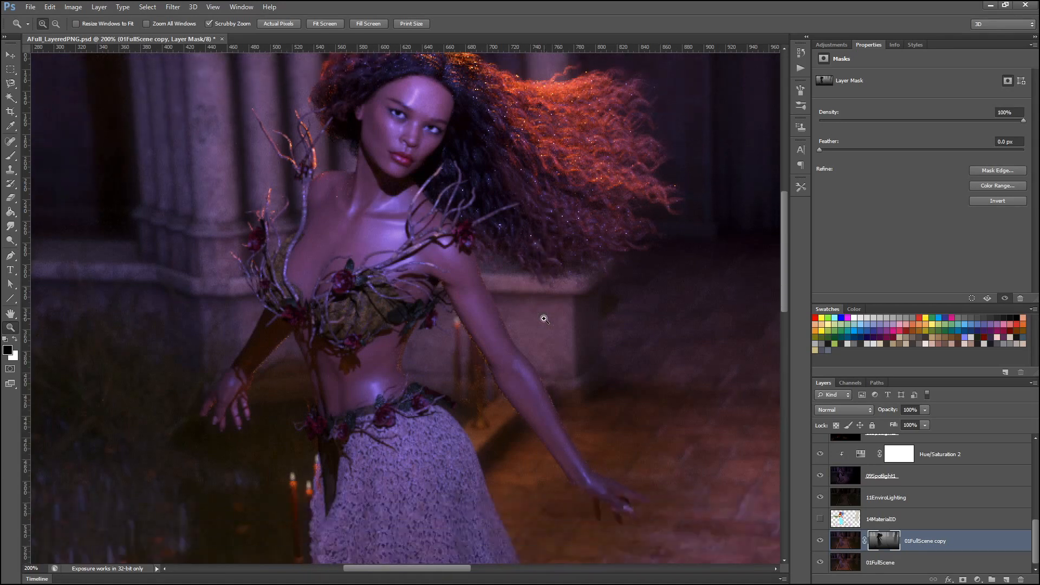
pyautogui.click(242, 7)
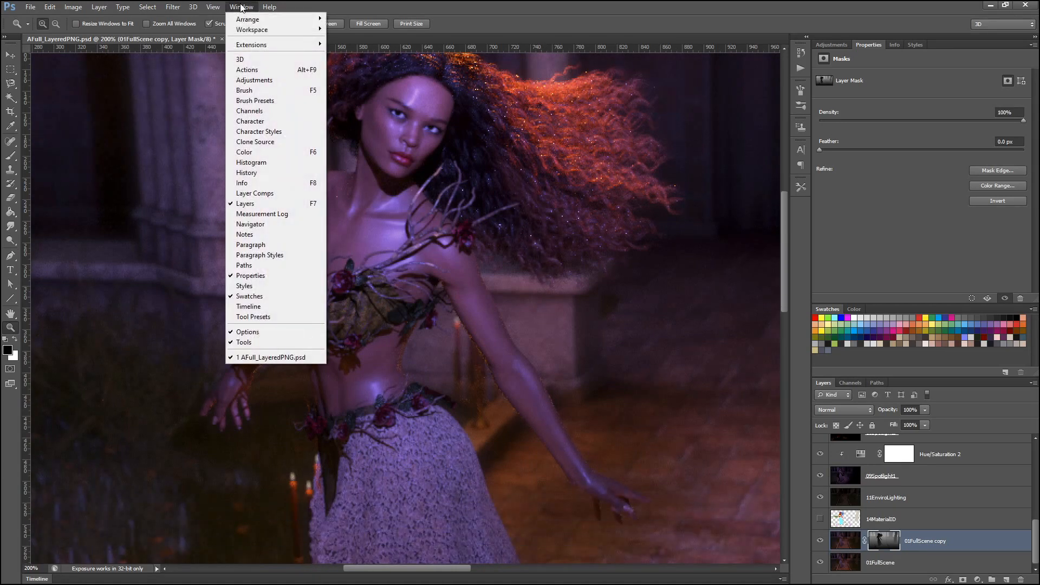
pyautogui.moveTo(210, 5)
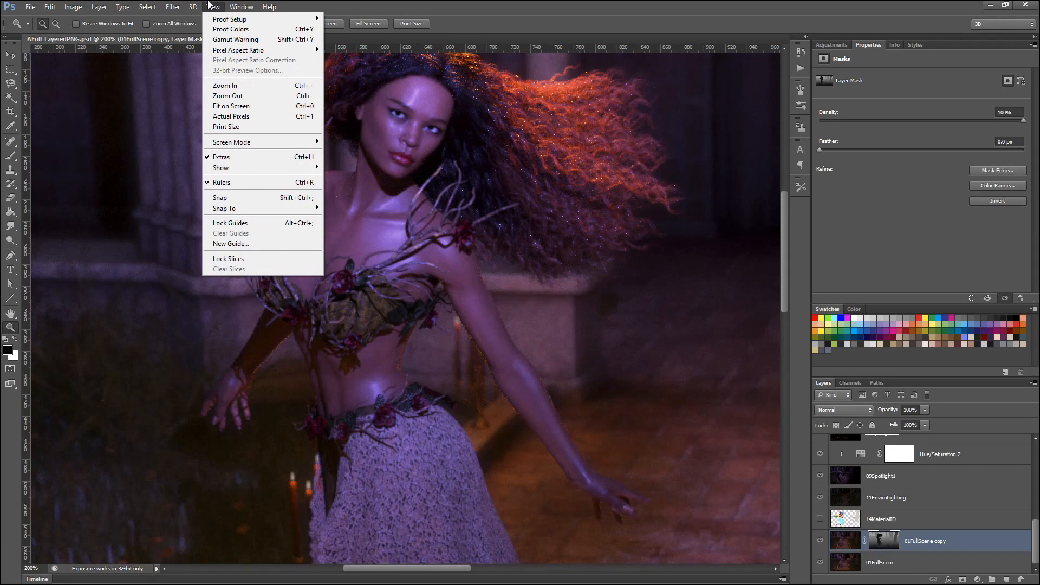
pyautogui.moveTo(244, 5)
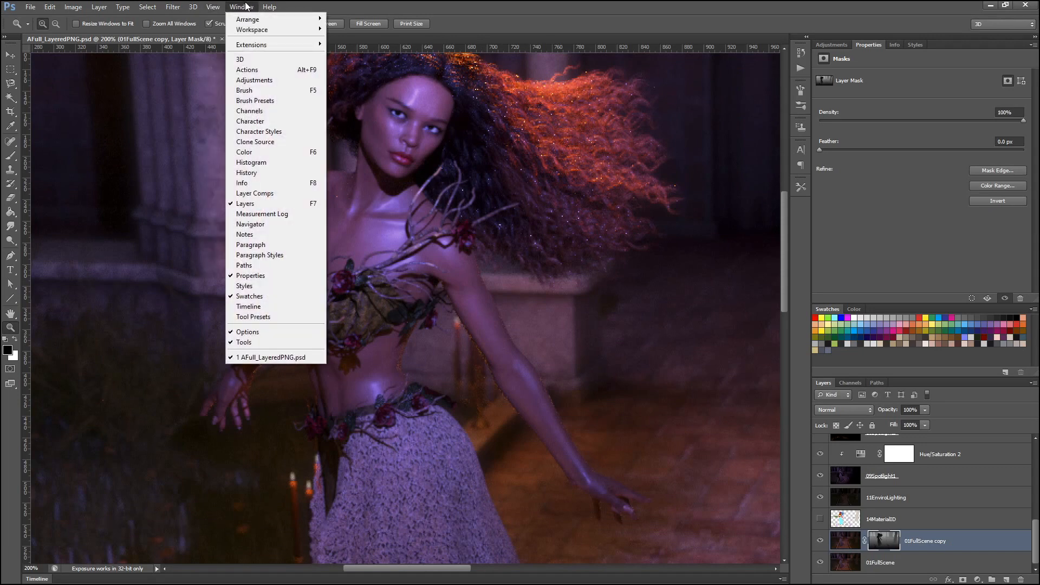
pyautogui.click(245, 7)
pyautogui.click(212, 7)
pyautogui.click(232, 117)
pyautogui.scroll(-3, 641, 258)
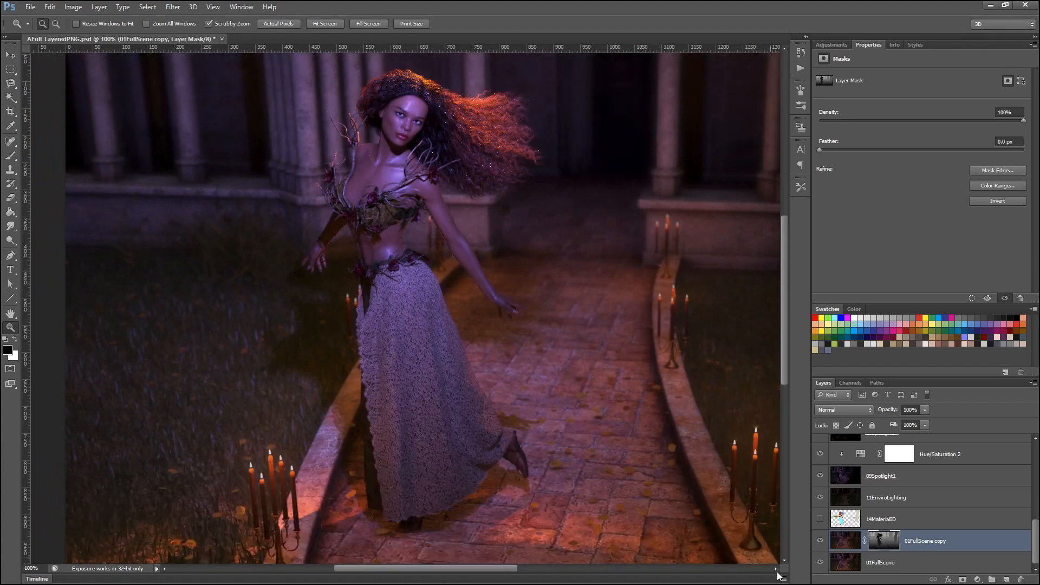
pyautogui.click(820, 541)
pyautogui.click(820, 541)
pyautogui.click(821, 540)
pyautogui.click(820, 541)
pyautogui.scroll(2, 713, 374)
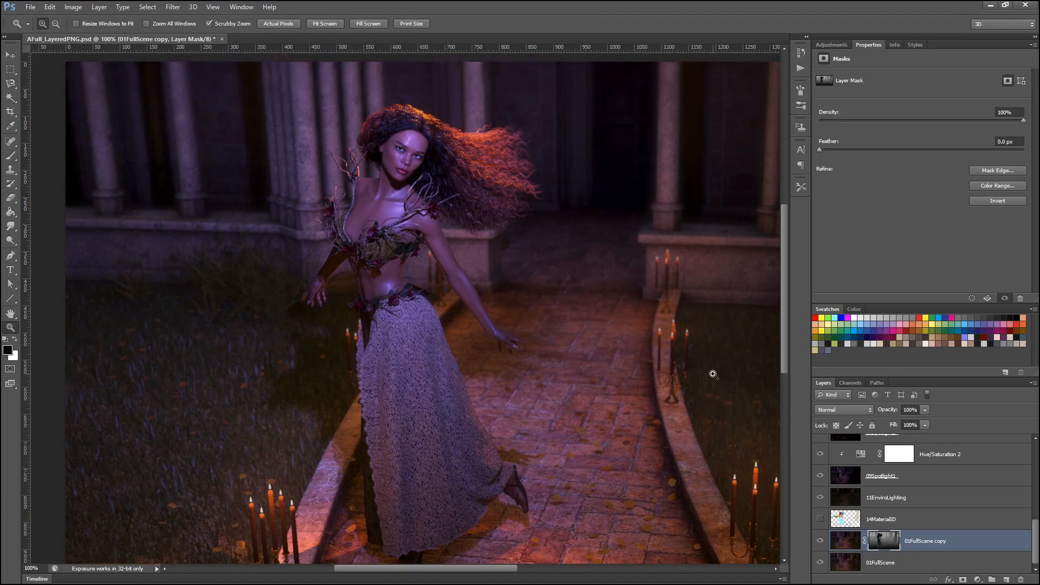
pyautogui.scroll(-1, 713, 374)
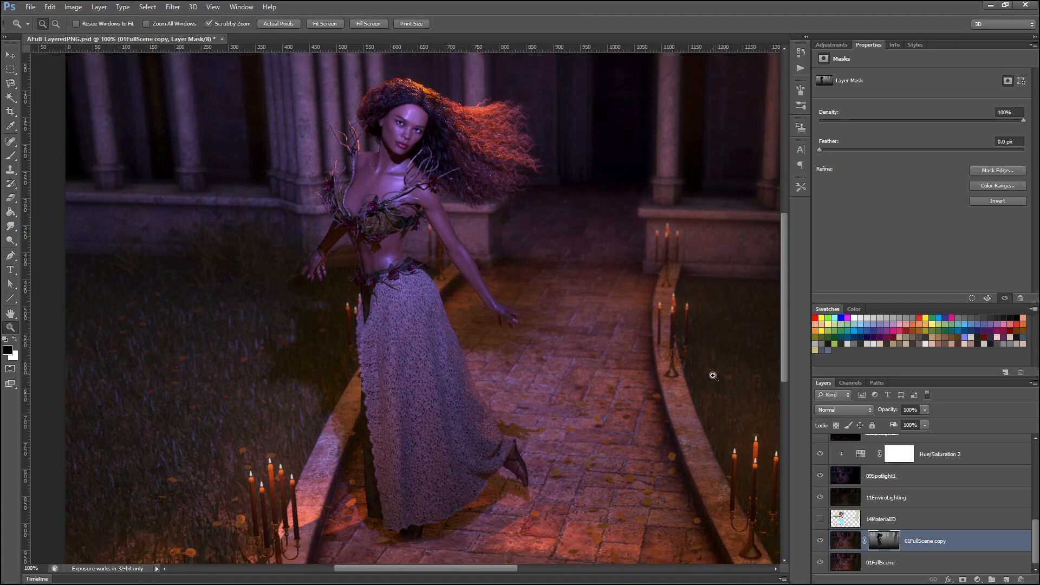
# - Hide 01FullScene copy, then move 14MaterialID to the top of the layer stack and make it visible
pyautogui.click(820, 541)
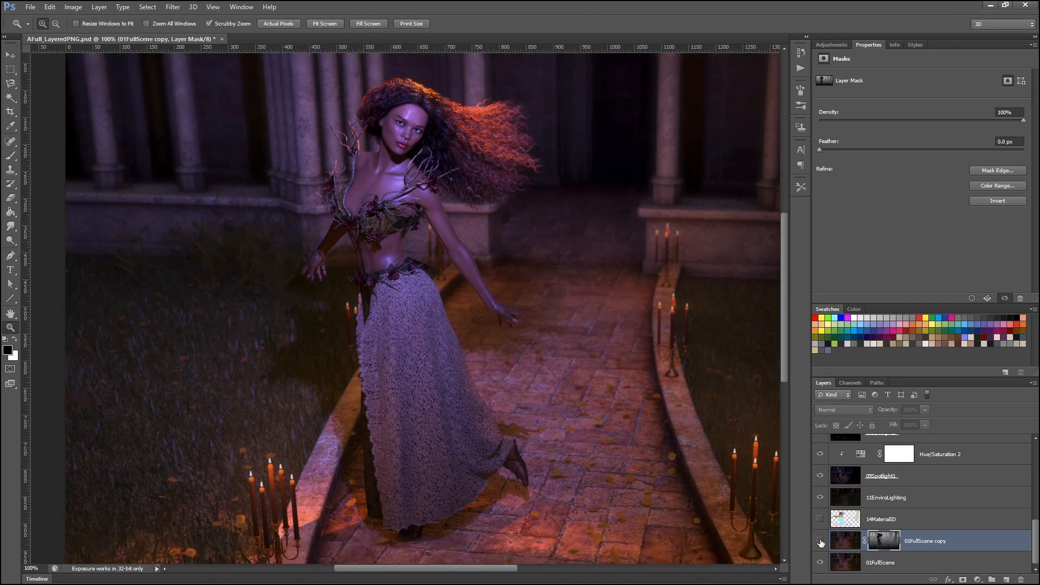
pyautogui.click(848, 523)
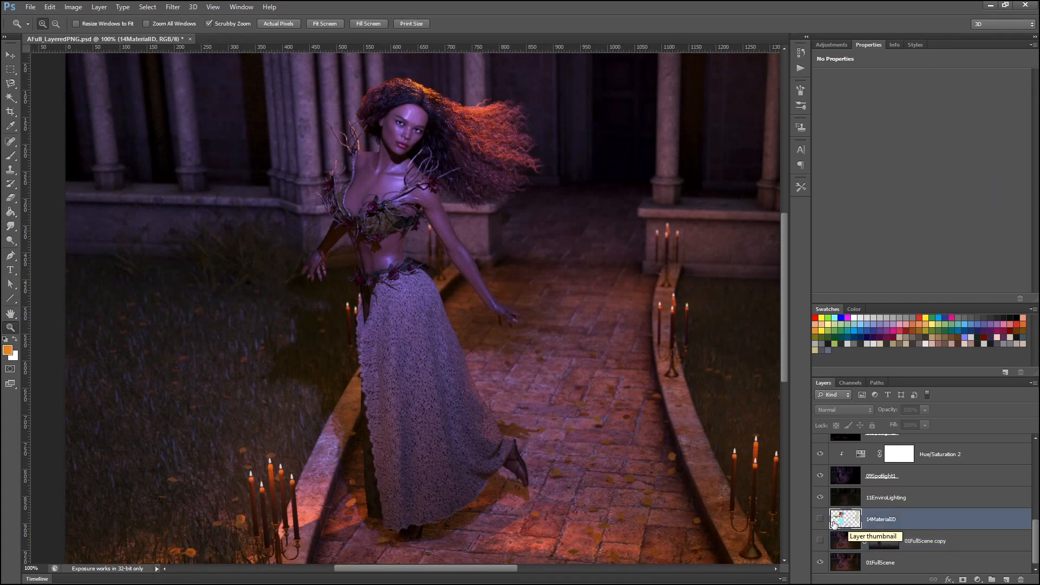
pyautogui.moveTo(940, 530); pyautogui.dragTo(920, 439)
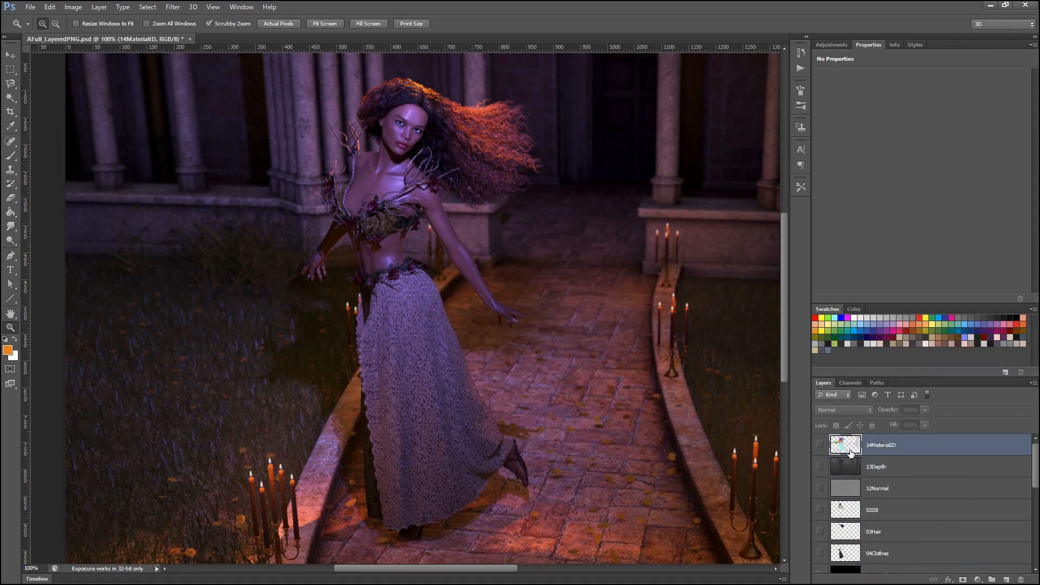
pyautogui.click(819, 445)
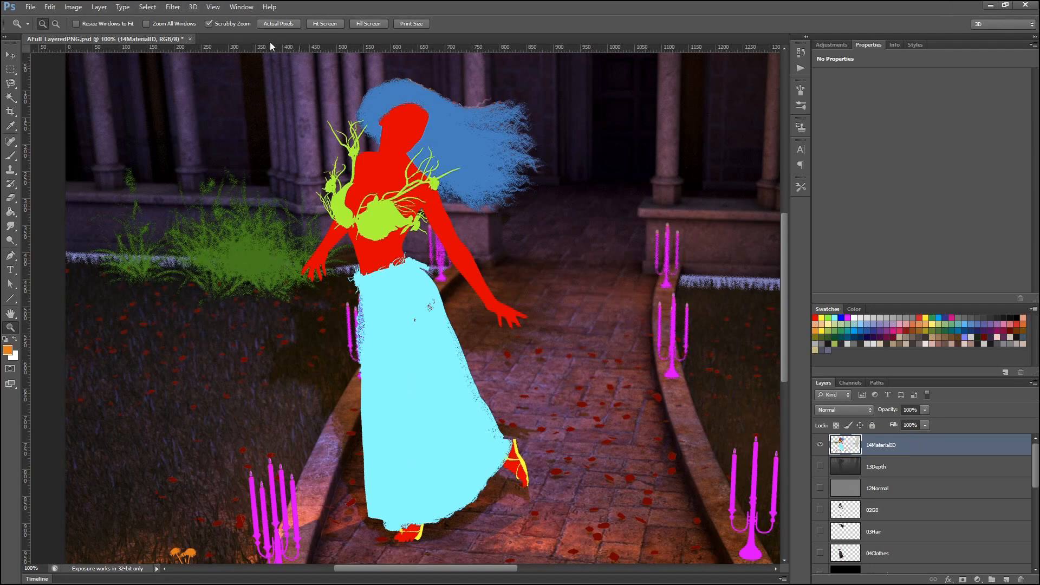
# - Select the dark green bush on 14MaterialID with Color Range, using Localized Color Clusters, fuzziness 83 and range 100%
pyautogui.click(146, 9)
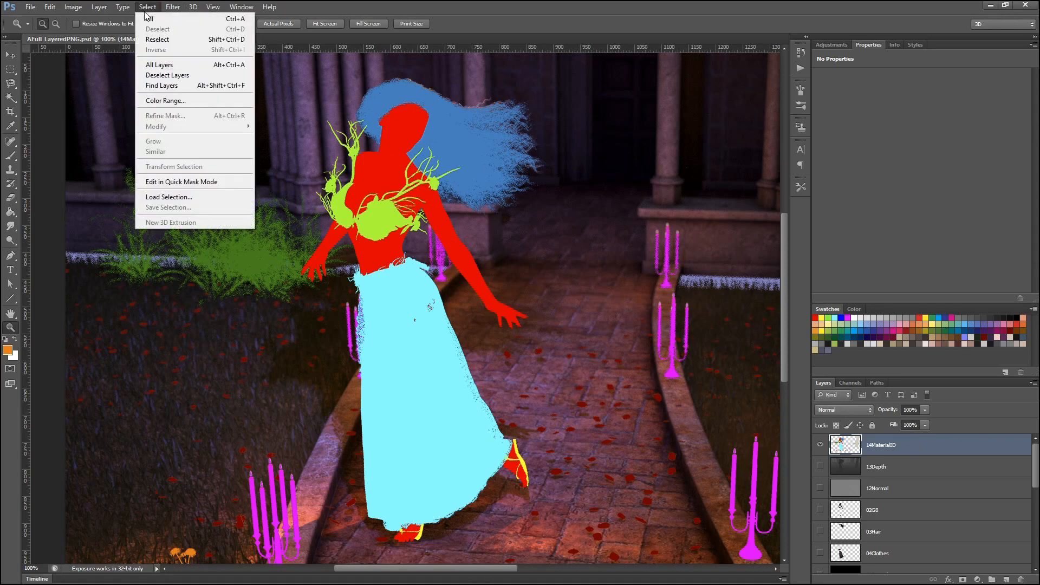
pyautogui.click(165, 100)
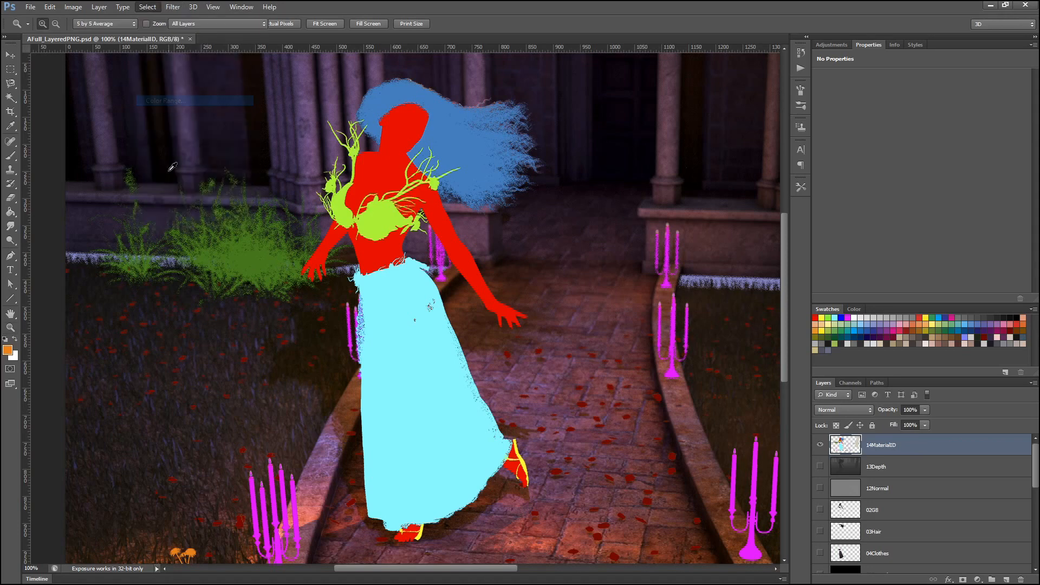
pyautogui.click(256, 258)
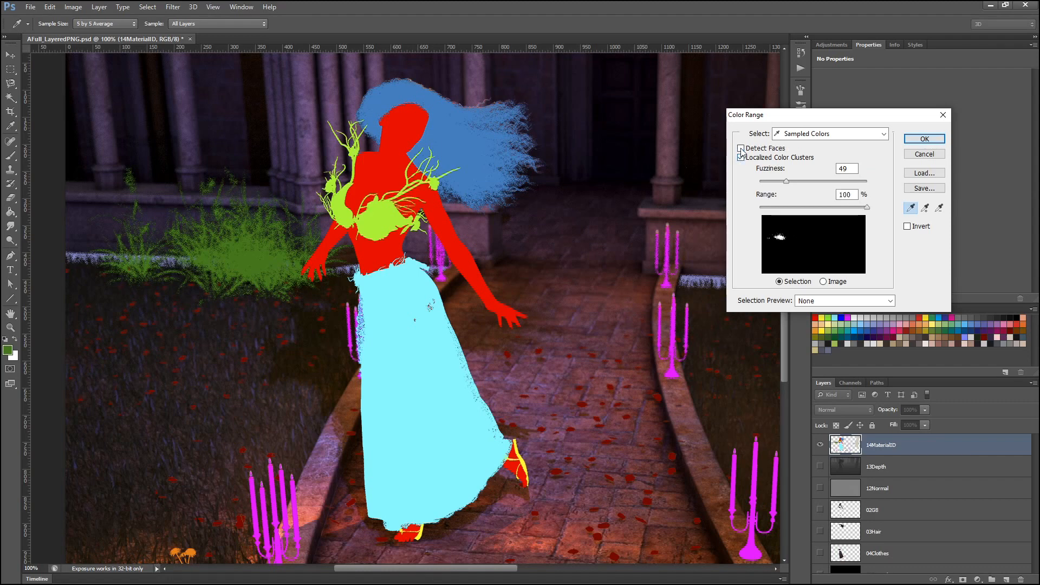
pyautogui.click(741, 158)
pyautogui.click(741, 158)
pyautogui.moveTo(785, 181); pyautogui.dragTo(888, 178)
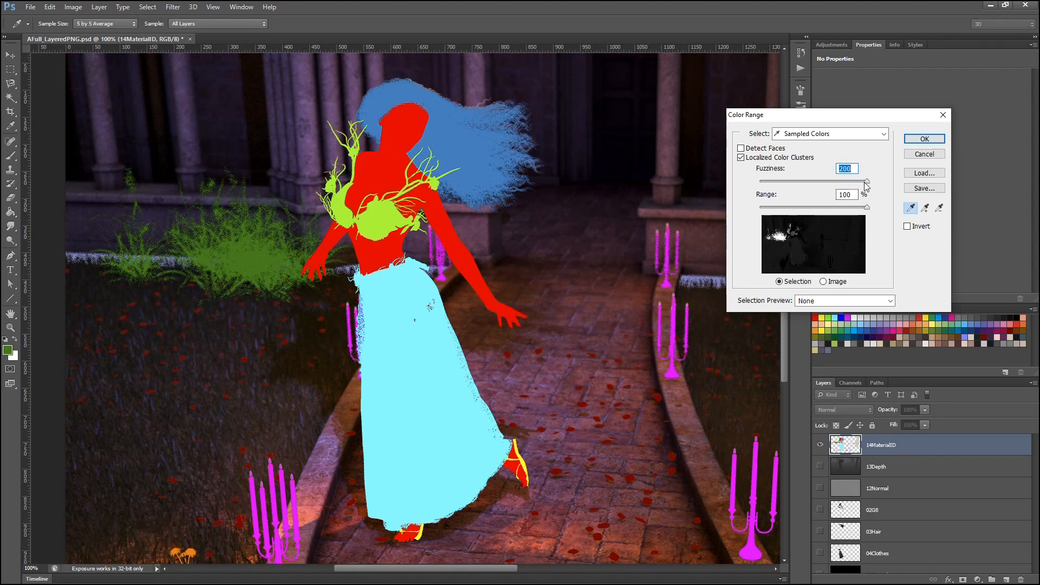
pyautogui.moveTo(869, 186); pyautogui.dragTo(803, 179)
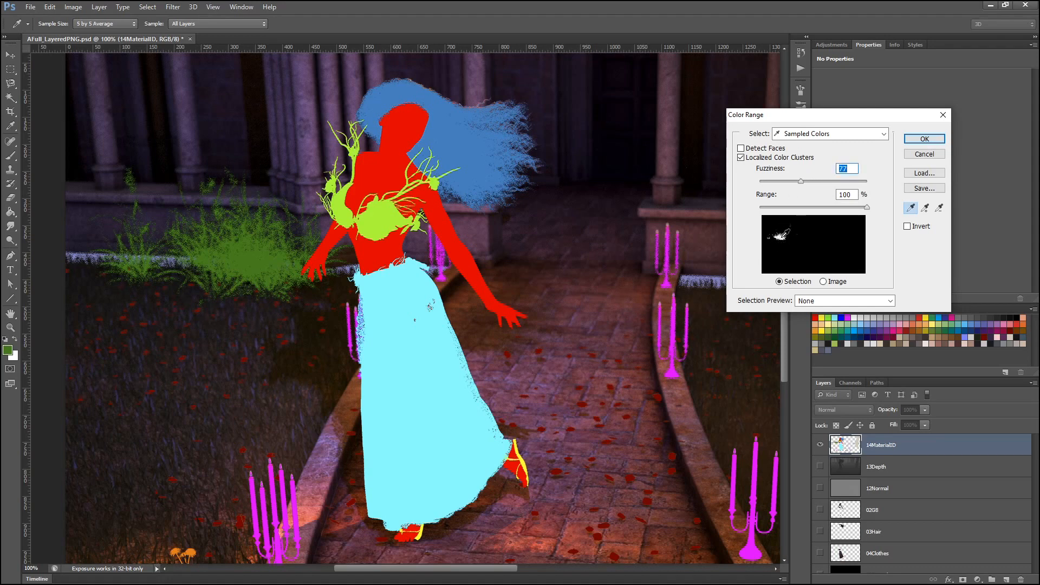
pyautogui.moveTo(802, 182)
pyautogui.mouseDown()
pyautogui.moveTo(778, 180)
pyautogui.moveTo(804, 179)
pyautogui.mouseUp()
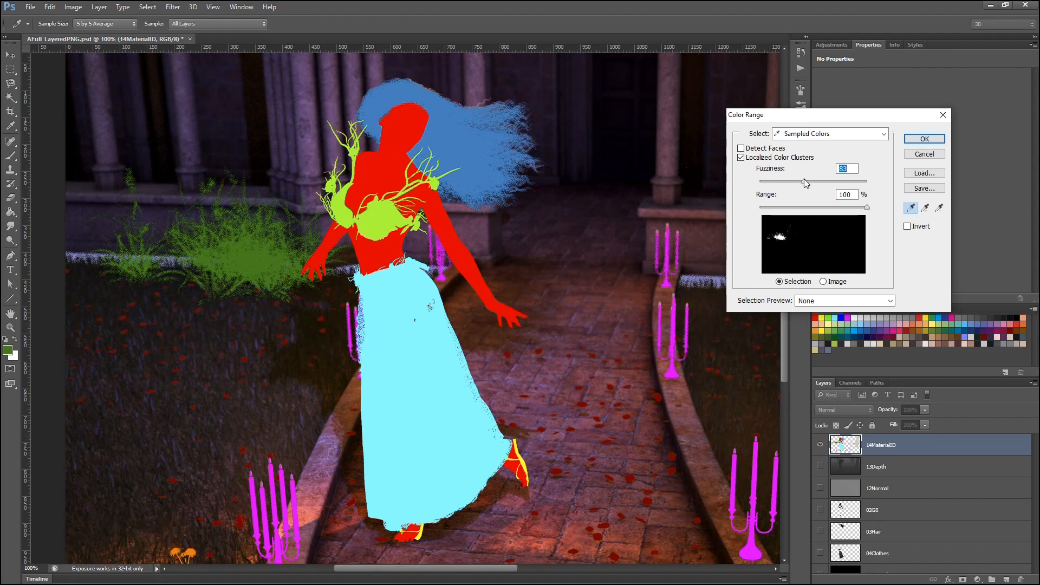
pyautogui.click(924, 140)
pyautogui.press('z')
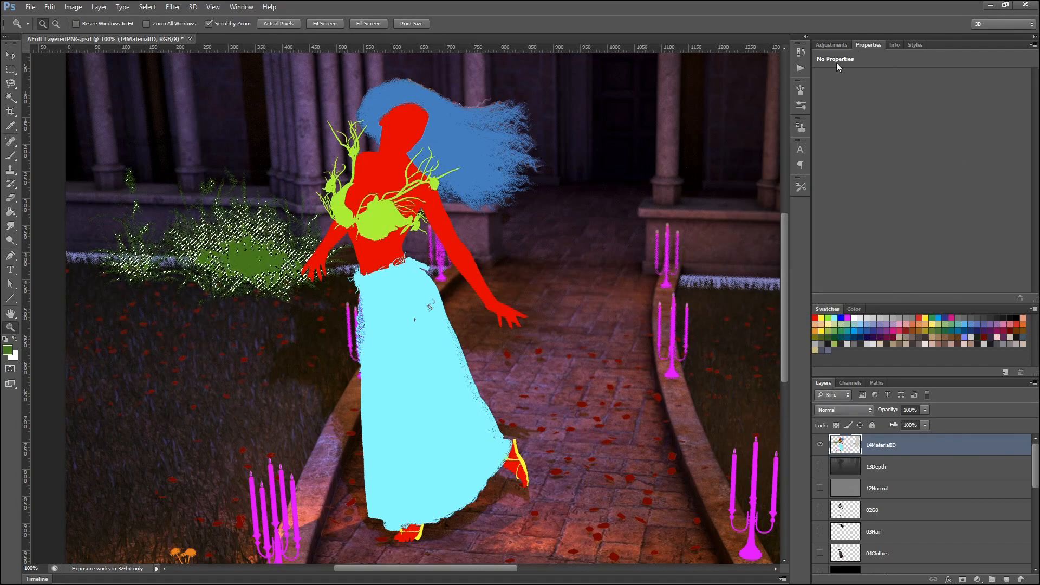
# - Hide 14MaterialID and add a Hue/Saturation adjustment masked to the bush selection, released from clipping to the layer below
pyautogui.click(820, 444)
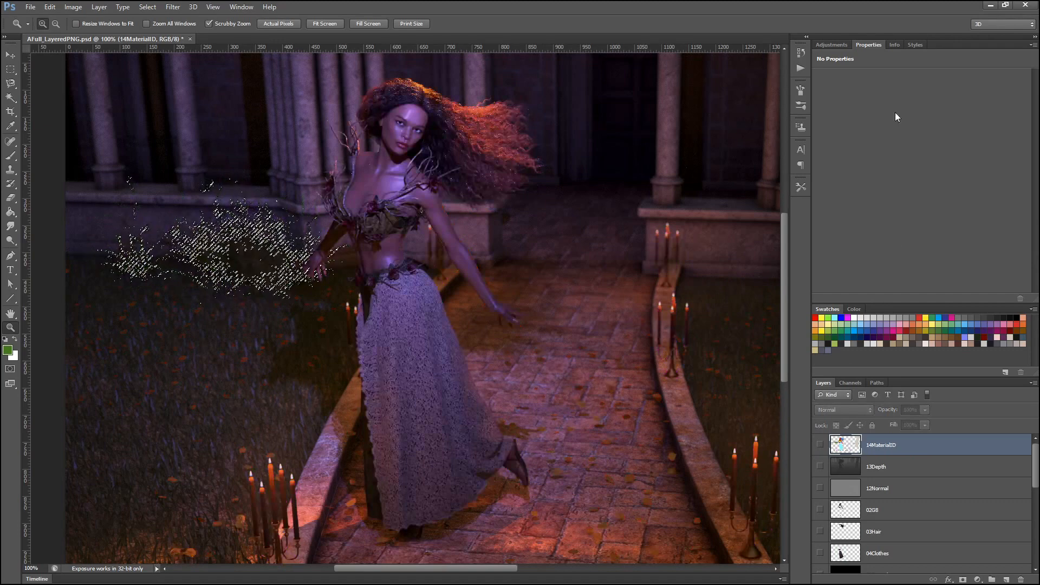
pyautogui.click(831, 44)
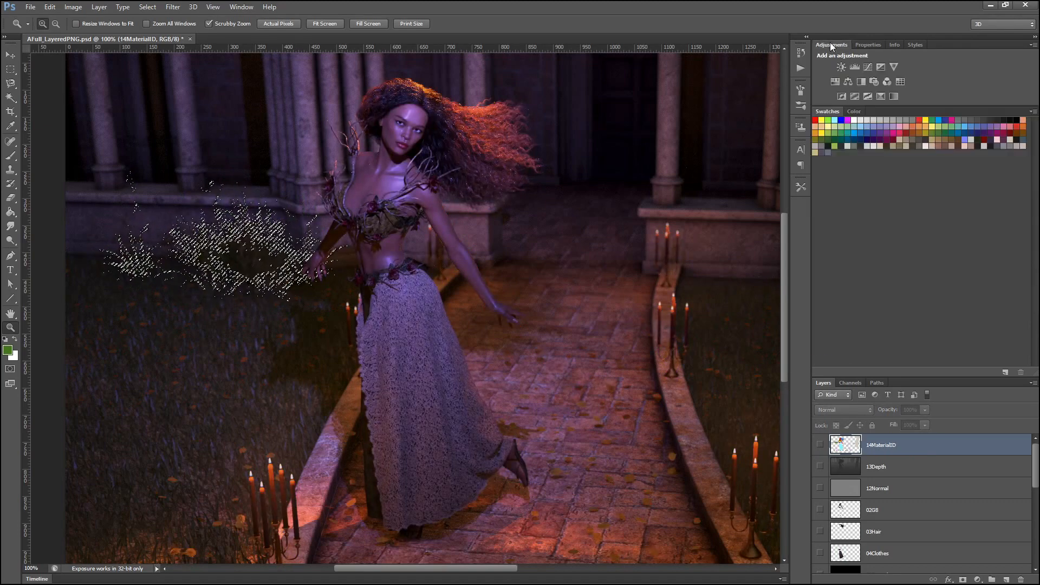
pyautogui.click(834, 81)
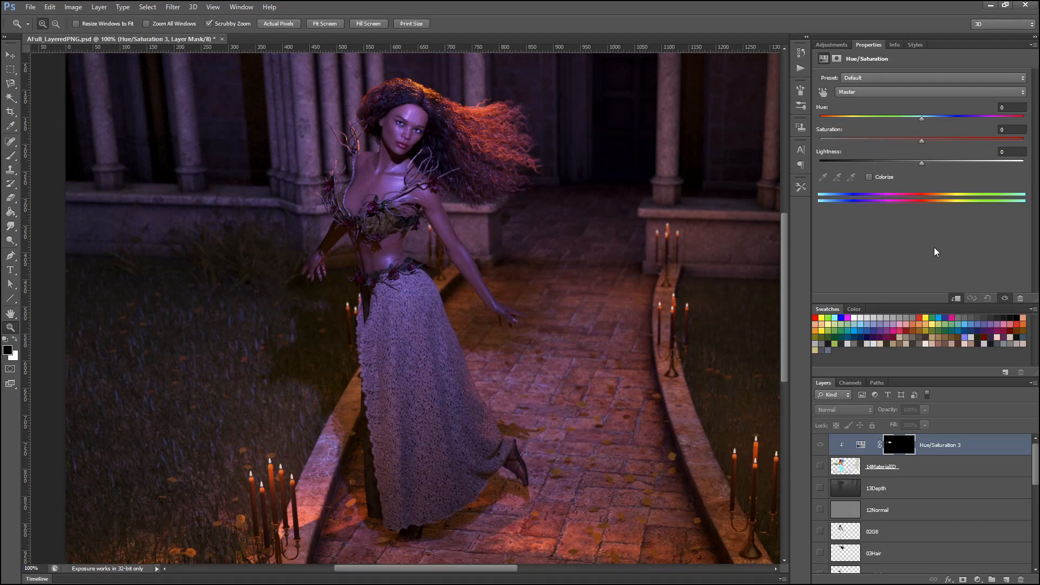
pyautogui.click(957, 299)
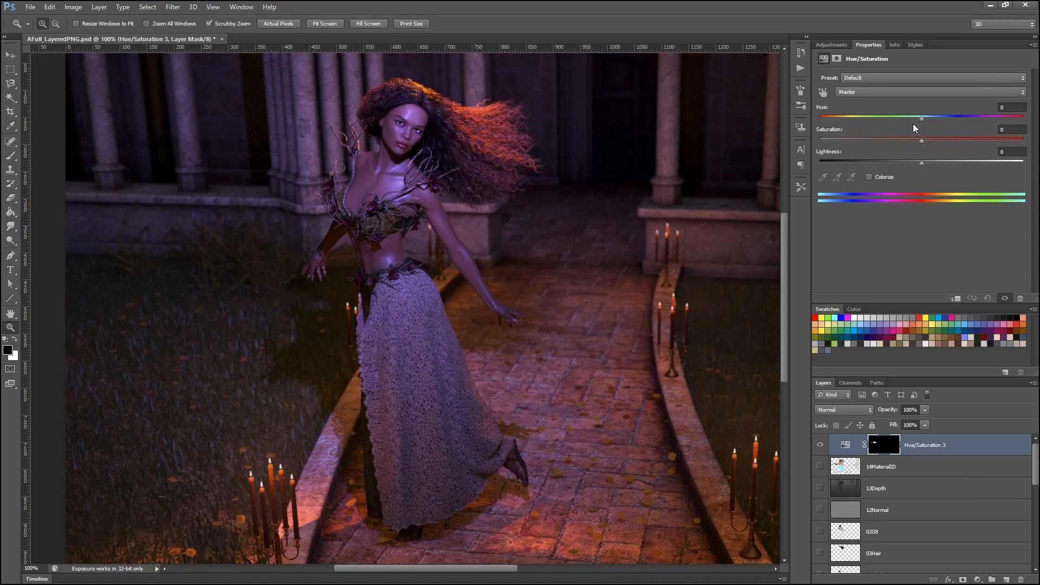
# - Try a hue of +28 on the bush adjustment and briefly show 14MaterialID to compare its color areas
pyautogui.moveTo(921, 118); pyautogui.dragTo(951, 154)
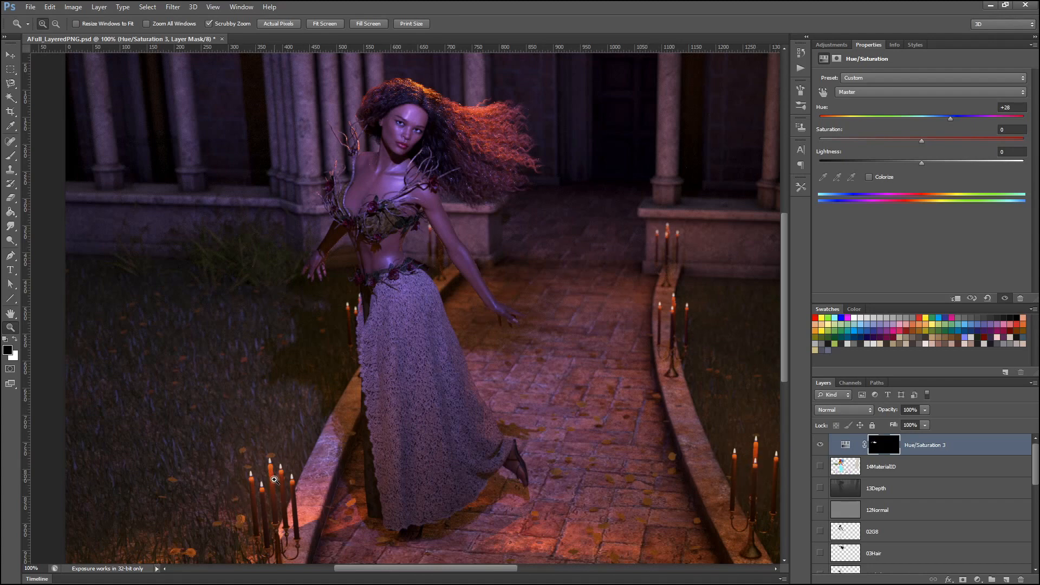
pyautogui.click(820, 465)
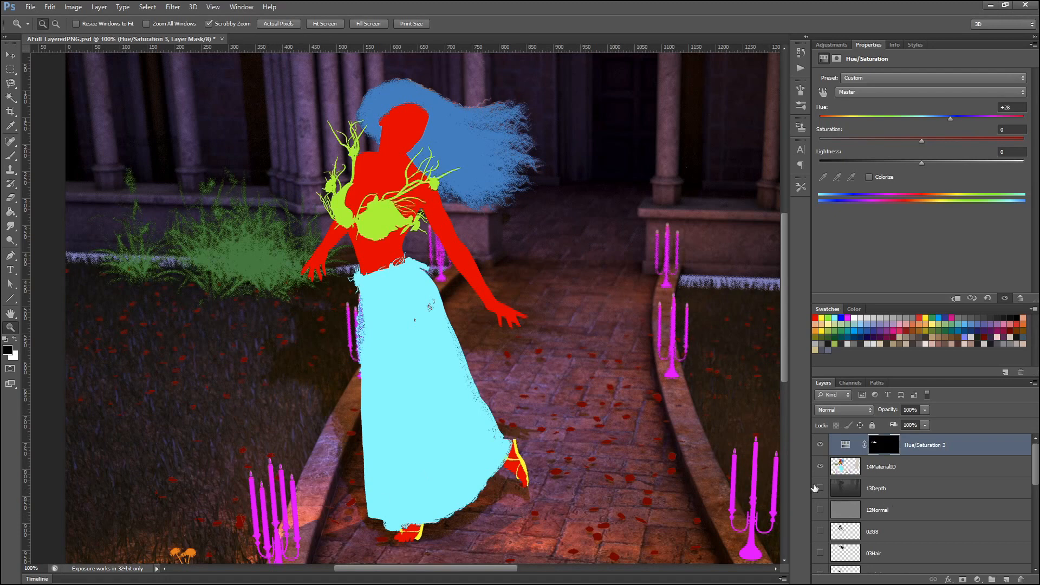
pyautogui.click(820, 466)
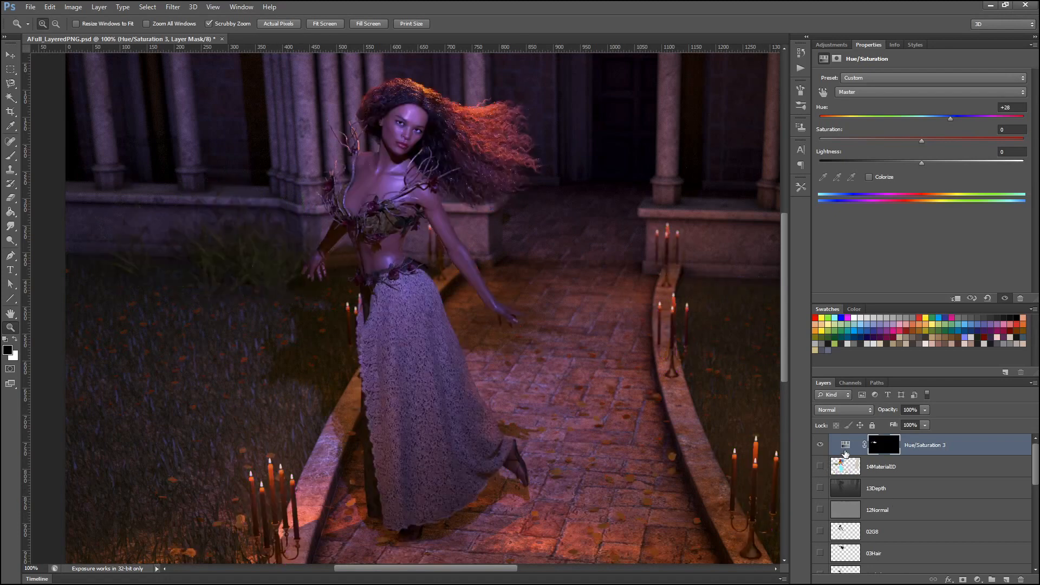
# - Set the bush's Hue/Saturation adjustment to hue -8, saturation -26 and lightness -42, and compare it hidden and shown
pyautogui.click(845, 447)
pyautogui.moveTo(920, 142); pyautogui.dragTo(1024, 140)
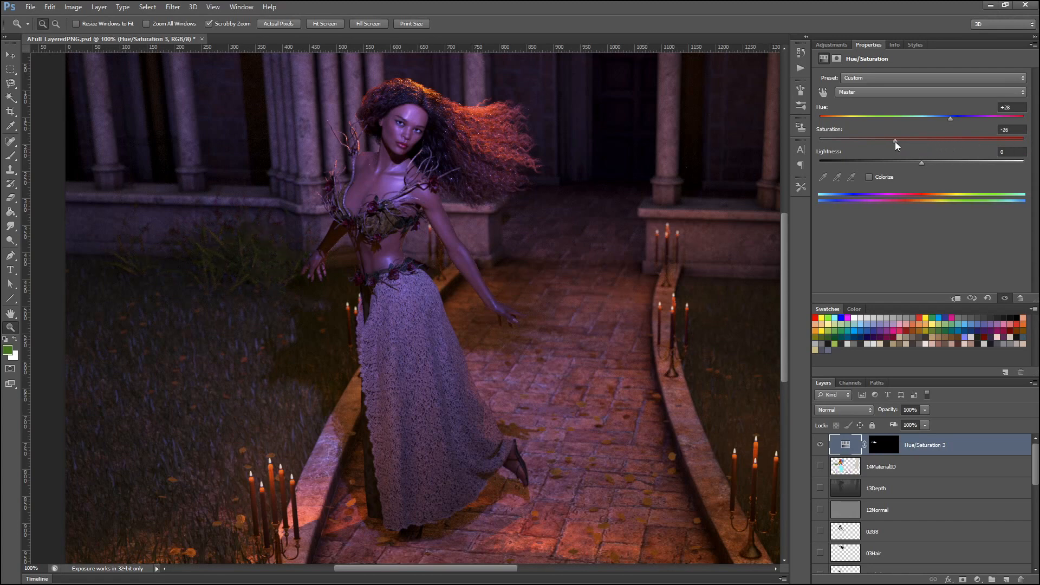
pyautogui.moveTo(923, 161); pyautogui.dragTo(879, 150)
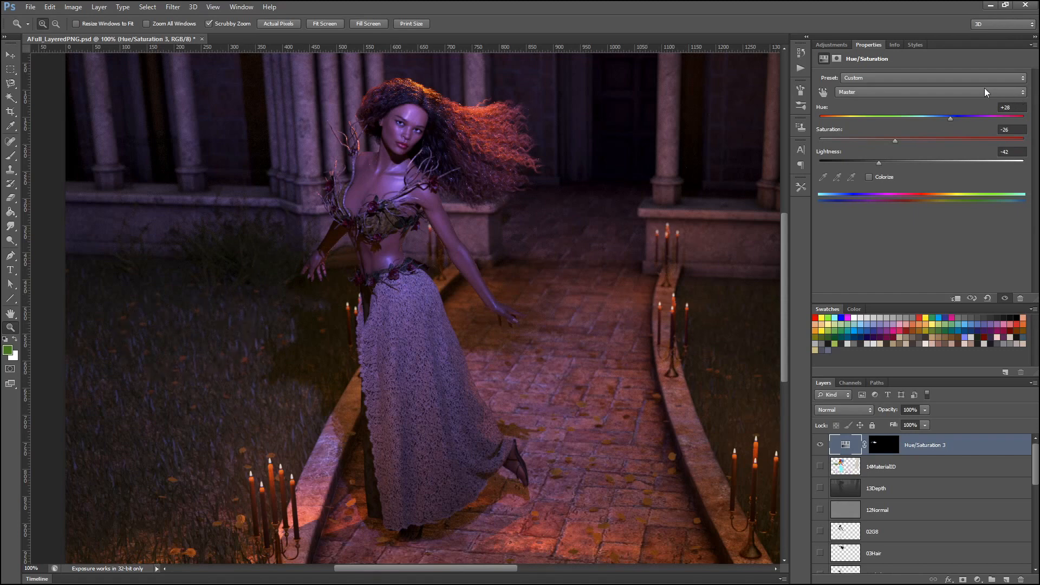
pyautogui.moveTo(950, 119); pyautogui.dragTo(930, 115)
pyautogui.click(821, 445)
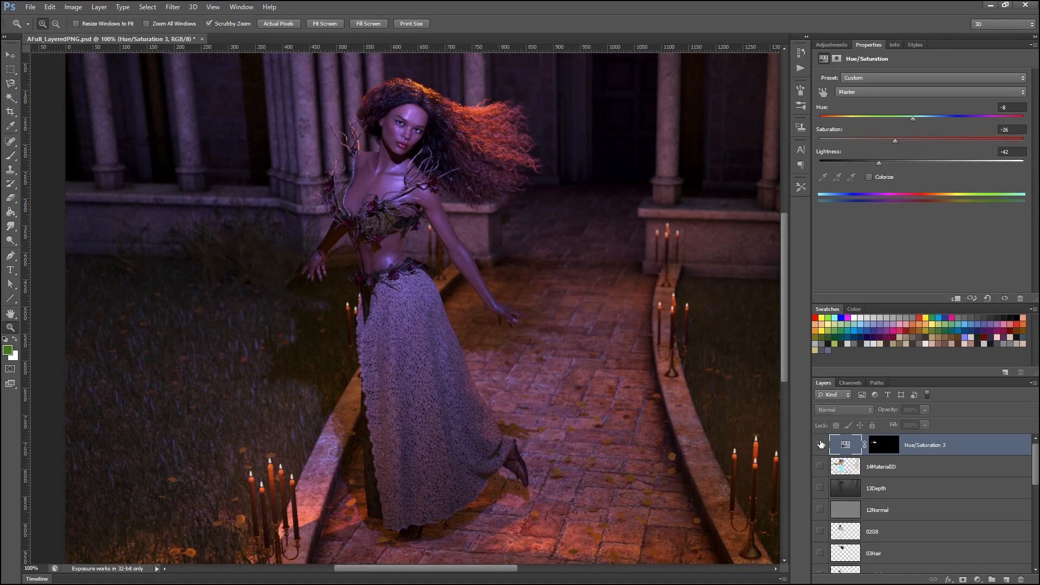
pyautogui.click(821, 444)
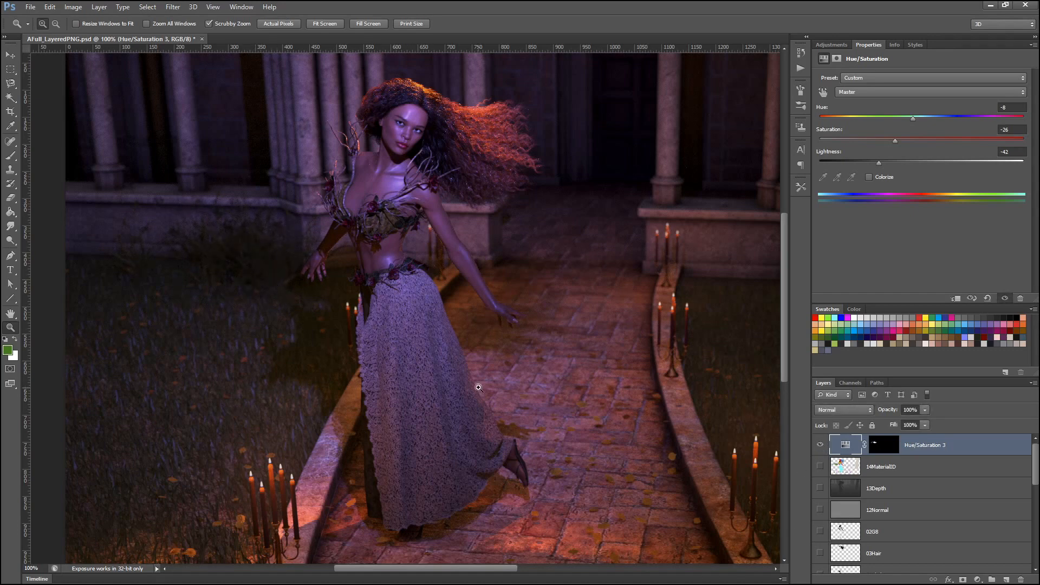
# - Select the 14MaterialID layer and make it visible over the grass, candelabra and flowers
pyautogui.scroll(-2, 469, 312)
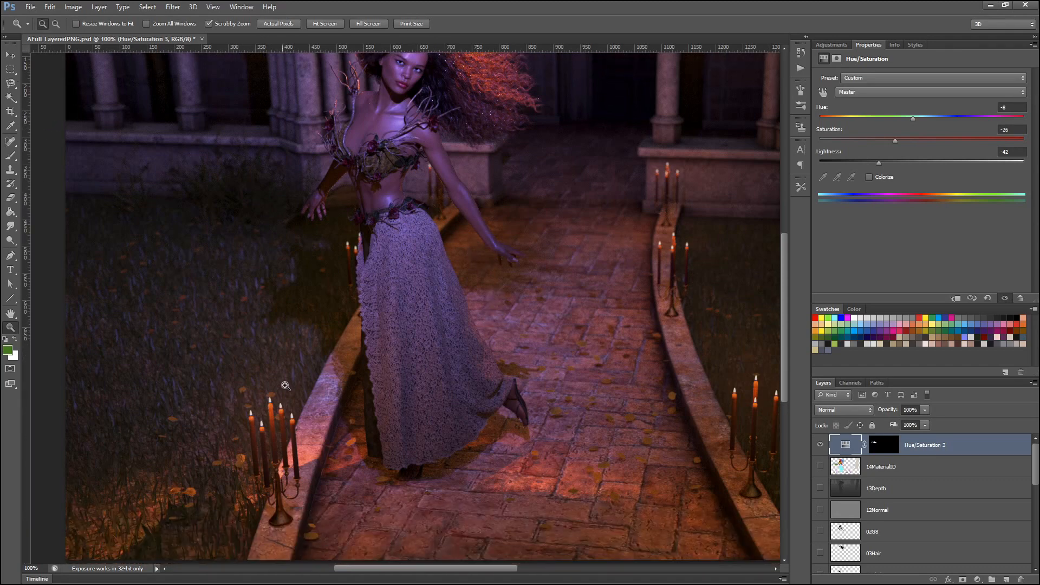
pyautogui.scroll(-3, 285, 385)
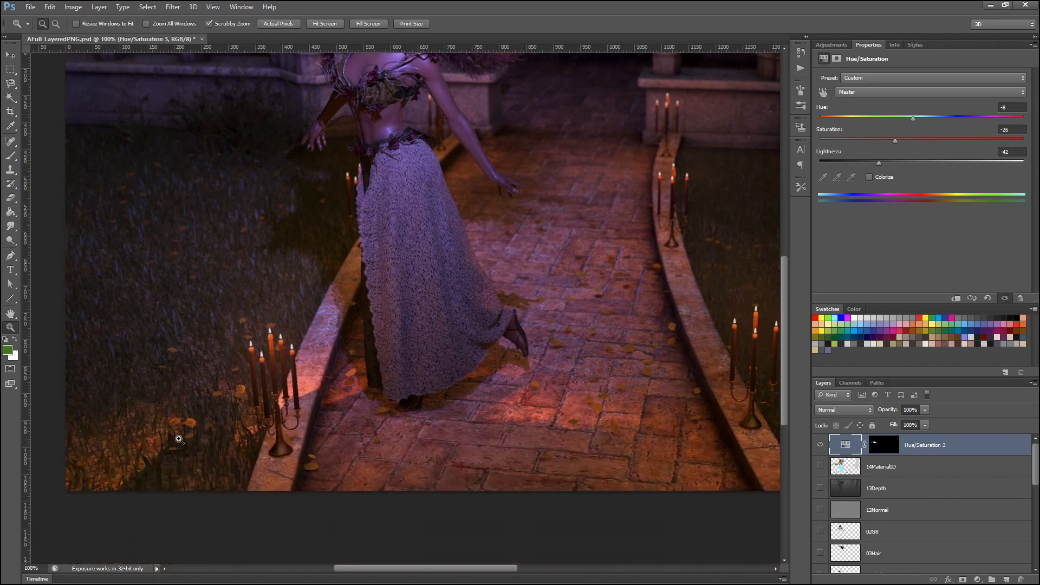
pyautogui.click(181, 436)
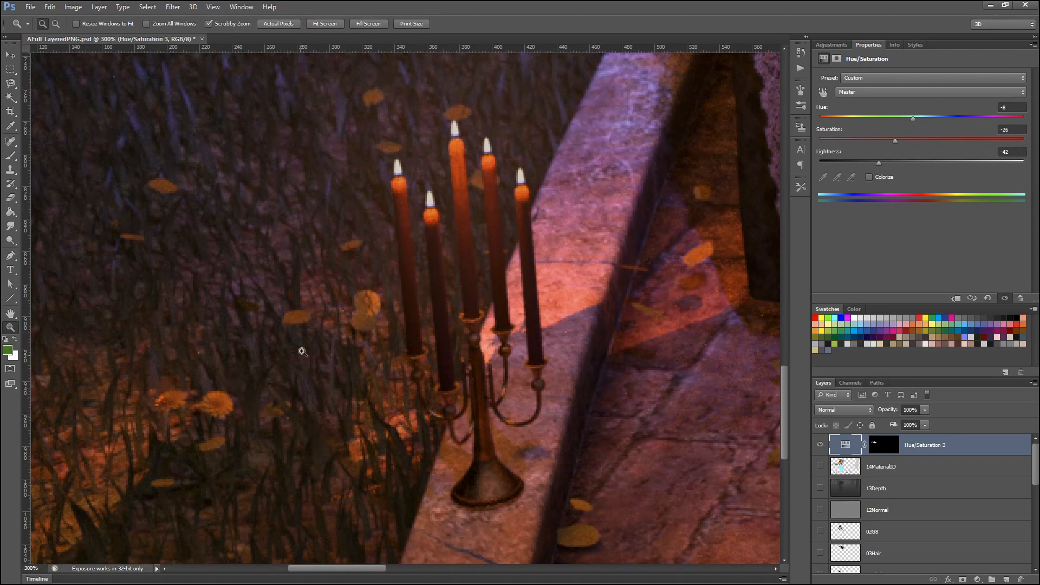
pyautogui.click(835, 468)
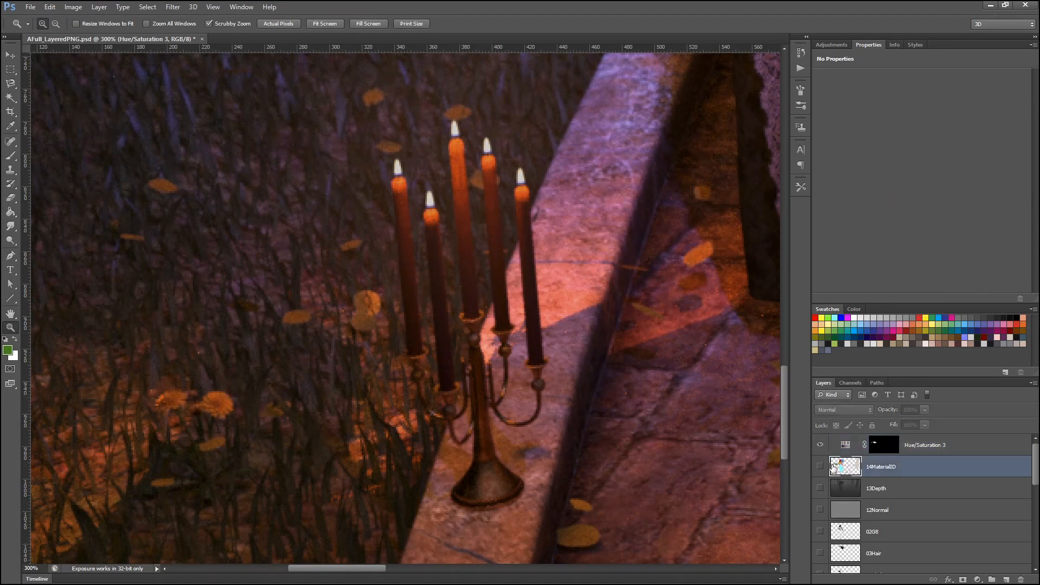
pyautogui.click(821, 467)
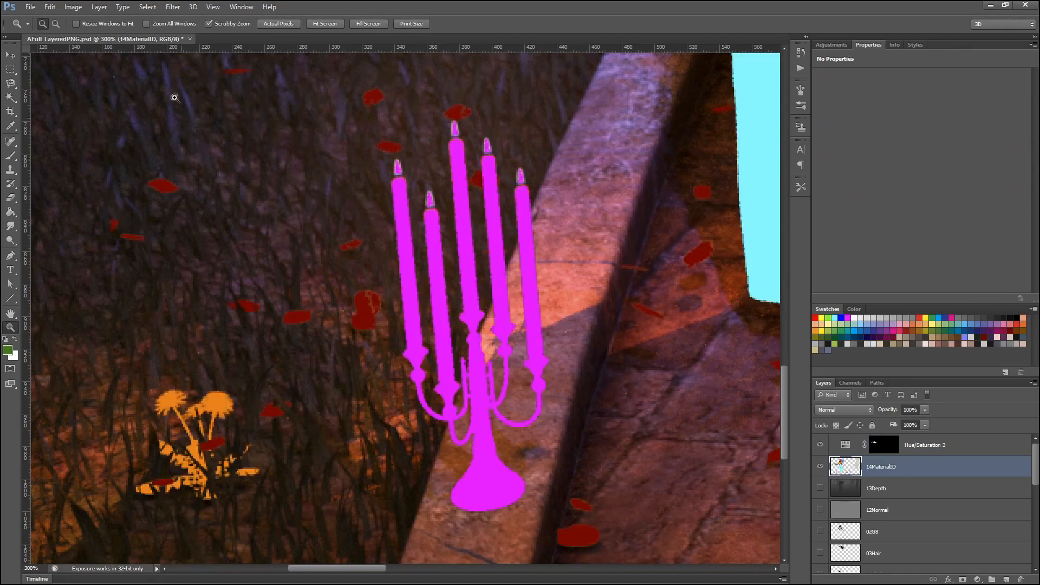
# - Select the orange flowers beside the candelabra on 14MaterialID with Color Range, sampling their orange ID color
pyautogui.click(142, 8)
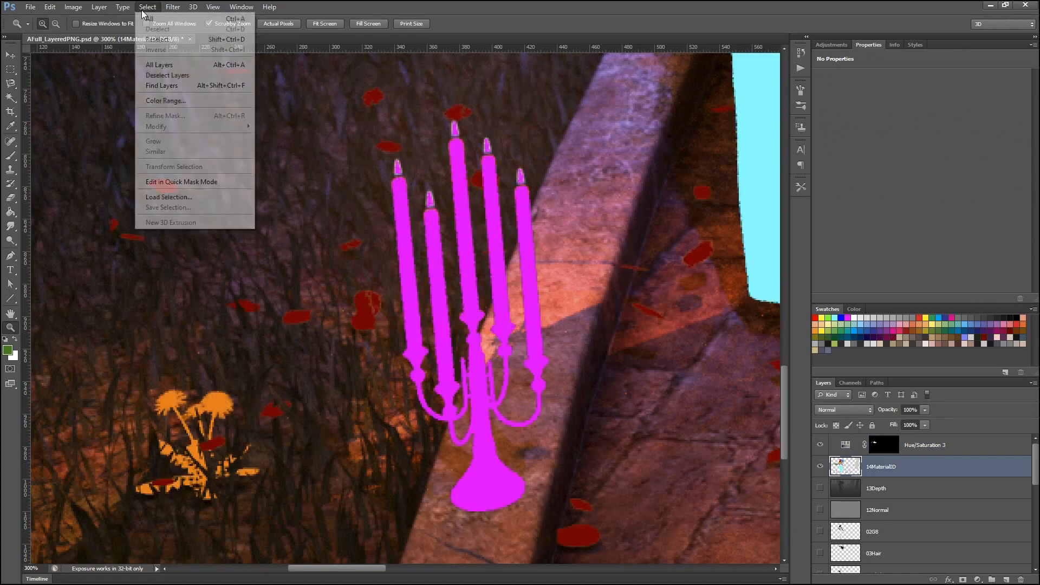
pyautogui.click(164, 100)
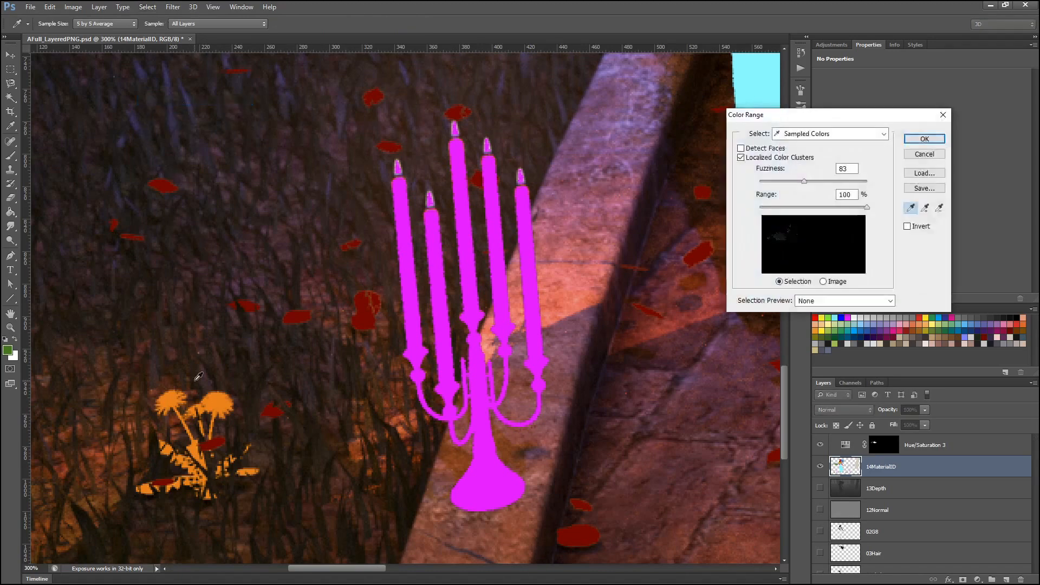
pyautogui.click(221, 397)
pyautogui.moveTo(810, 181); pyautogui.dragTo(789, 172)
pyautogui.moveTo(812, 169); pyautogui.dragTo(790, 164)
pyautogui.click(925, 139)
pyautogui.press('z')
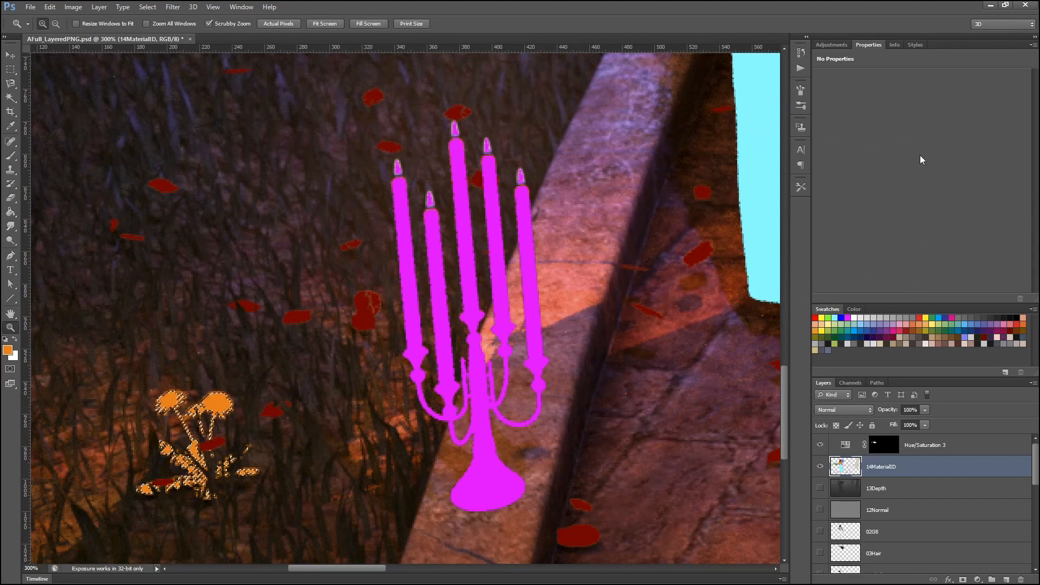
# - Hide 14MaterialID and add a Hue/Saturation adjustment masked to the flowers above Hue/Saturation 3, released from clipping
pyautogui.click(820, 467)
pyautogui.click(916, 445)
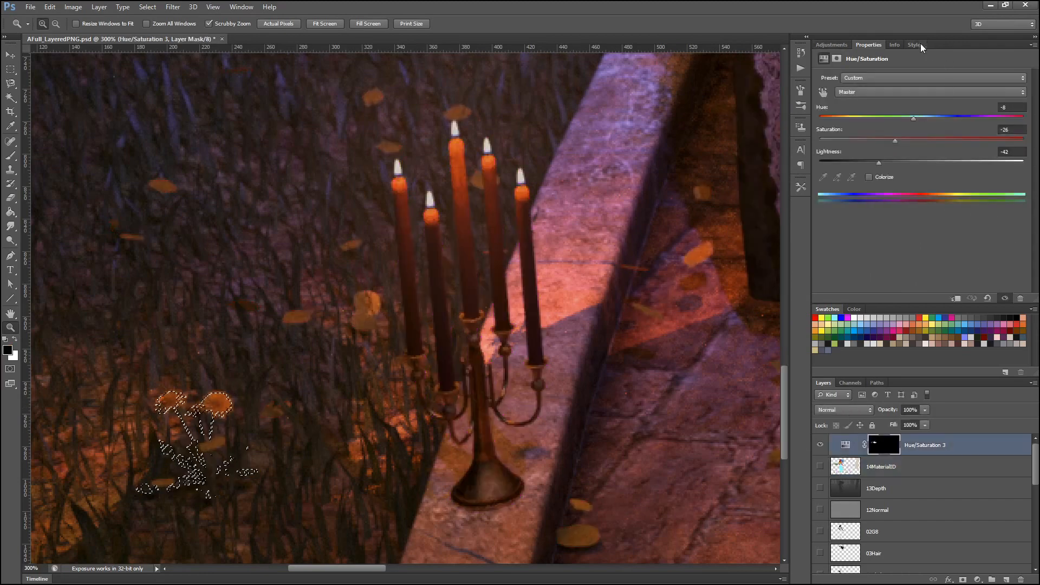
pyautogui.click(832, 45)
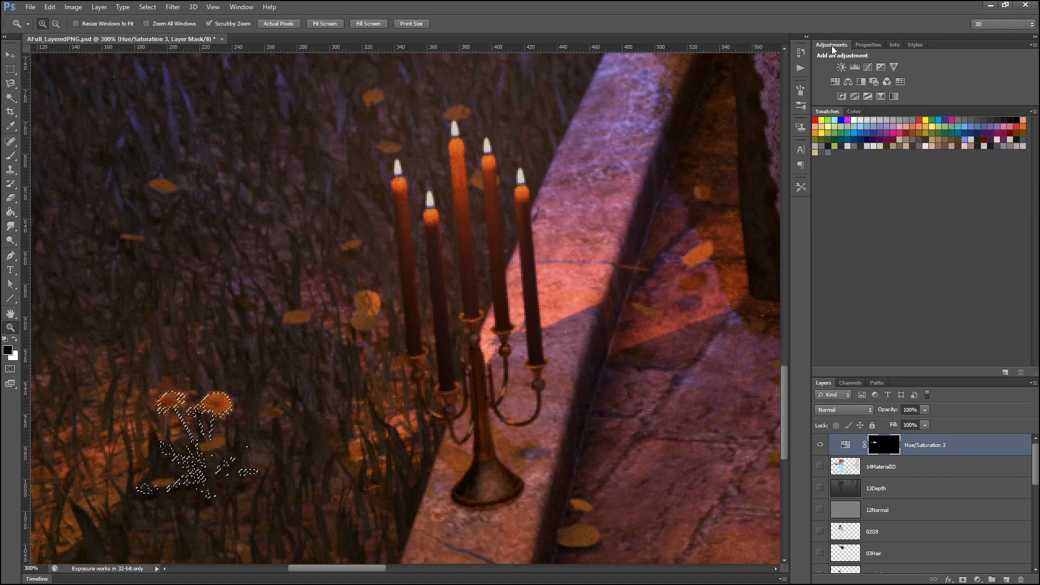
pyautogui.click(837, 81)
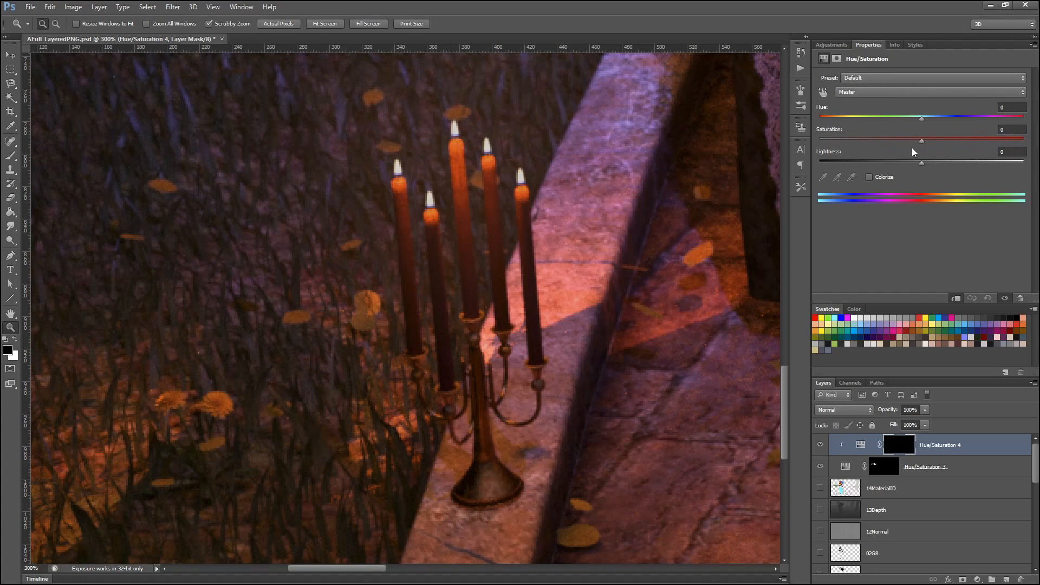
pyautogui.moveTo(922, 140); pyautogui.dragTo(932, 141)
pyautogui.click(957, 298)
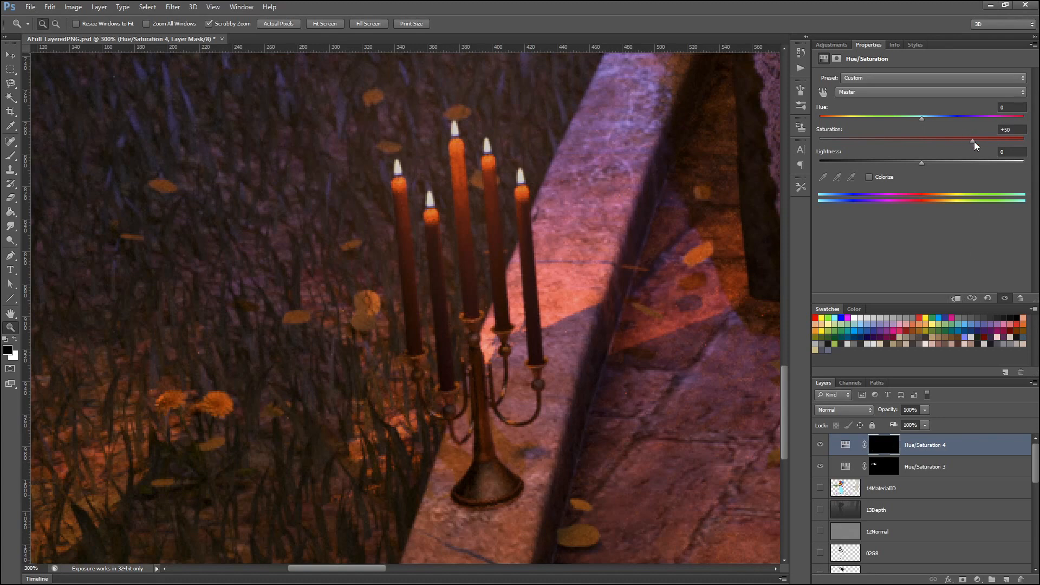
# - Set the flowers' Hue/Saturation adjustment to saturation +60 and lightness +20
pyautogui.moveTo(973, 143); pyautogui.dragTo(976, 143)
pyautogui.moveTo(900, 140); pyautogui.dragTo(1000, 127)
pyautogui.moveTo(924, 166)
pyautogui.mouseDown()
pyautogui.moveTo(954, 156)
pyautogui.moveTo(939, 155)
pyautogui.mouseUp()
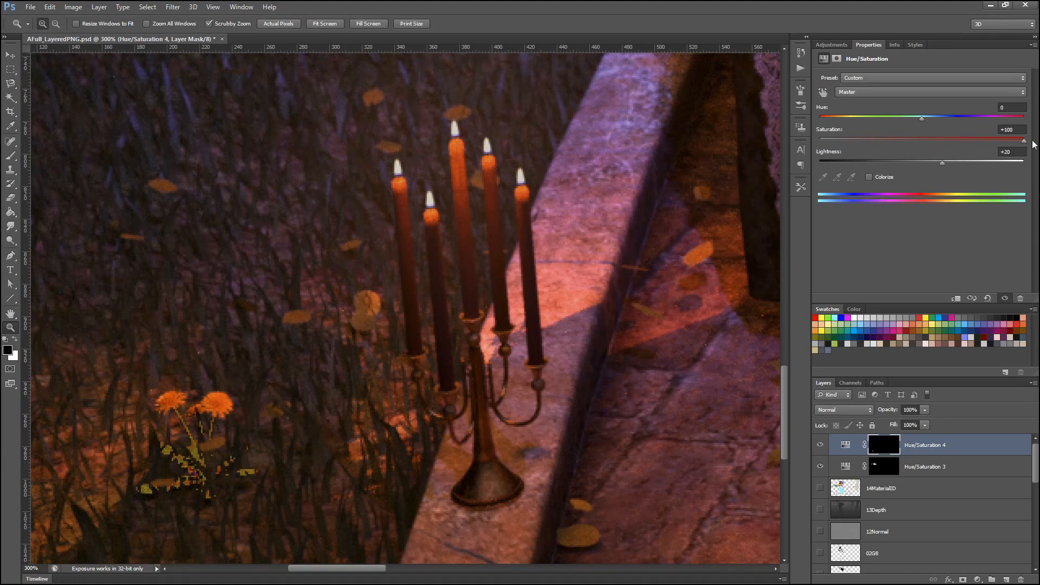
pyautogui.moveTo(1025, 142); pyautogui.dragTo(967, 140)
# - Paint black on the Hue/Saturation 4 mask with a soft 34 px brush to exclude the flowers' stems and leaves
pyautogui.click(199, 456)
pyautogui.scroll(-2, 201, 452)
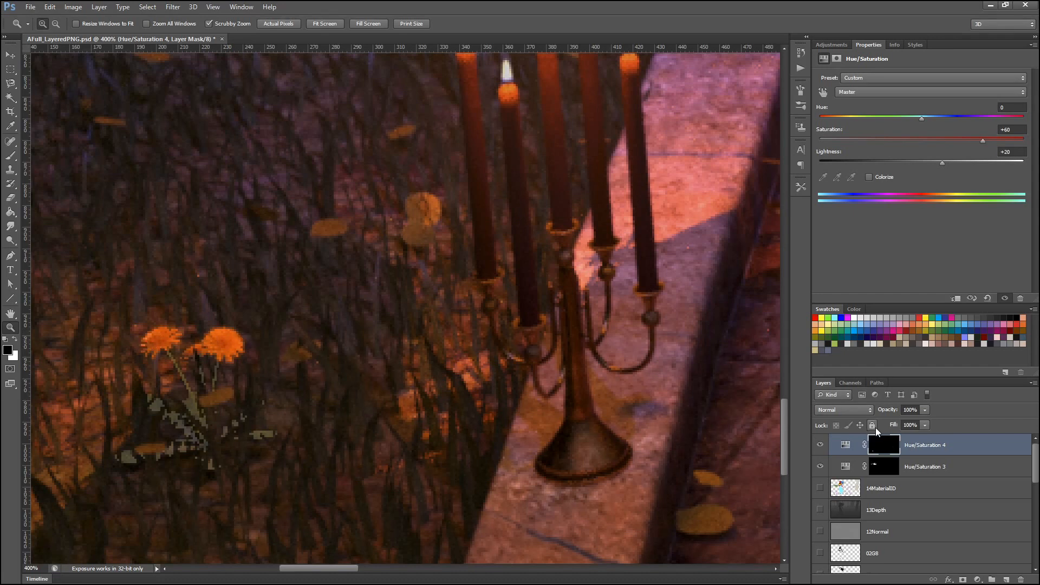
pyautogui.click(878, 449)
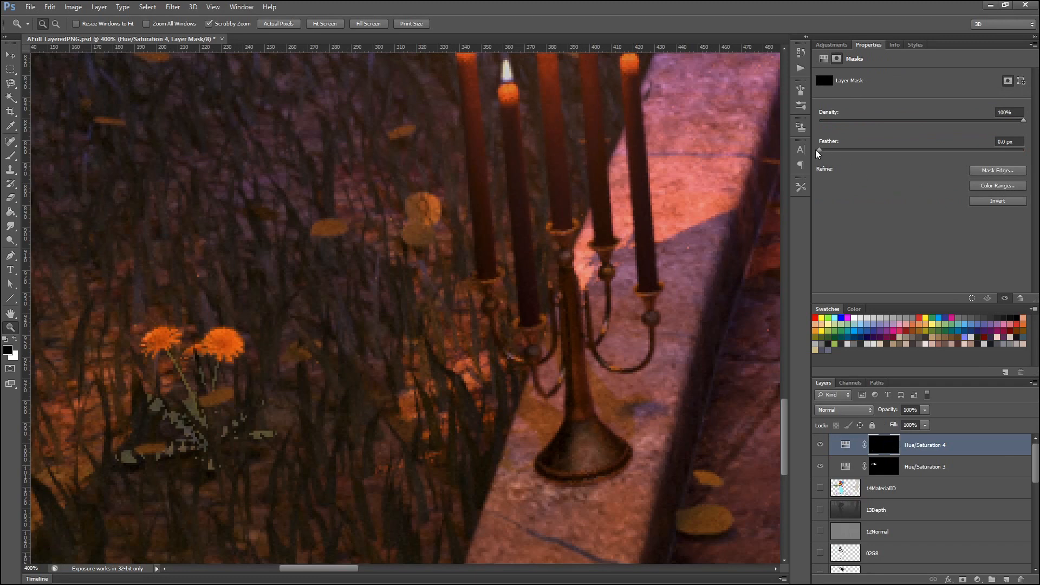
pyautogui.moveTo(819, 148)
pyautogui.mouseDown()
pyautogui.moveTo(839, 149)
pyautogui.moveTo(818, 151)
pyautogui.mouseUp()
pyautogui.click(10, 156)
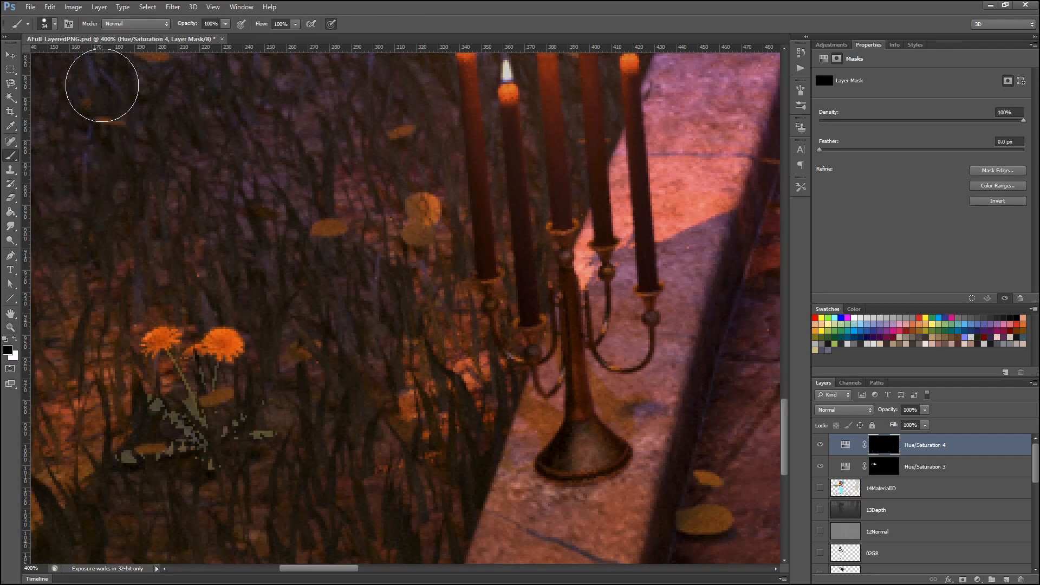
pyautogui.click(55, 24)
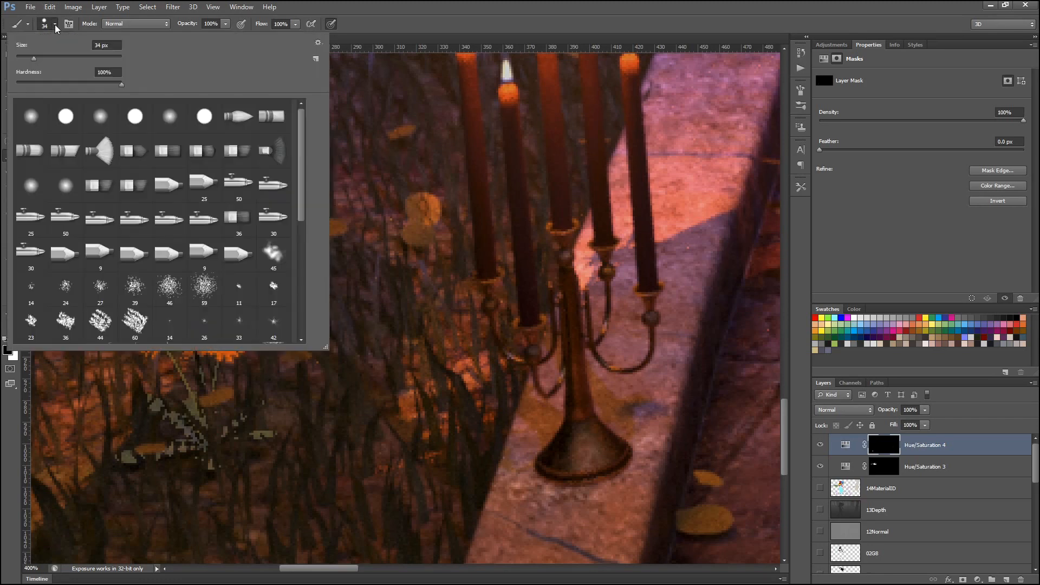
pyautogui.click(25, 114)
pyautogui.doubleClick(31, 114)
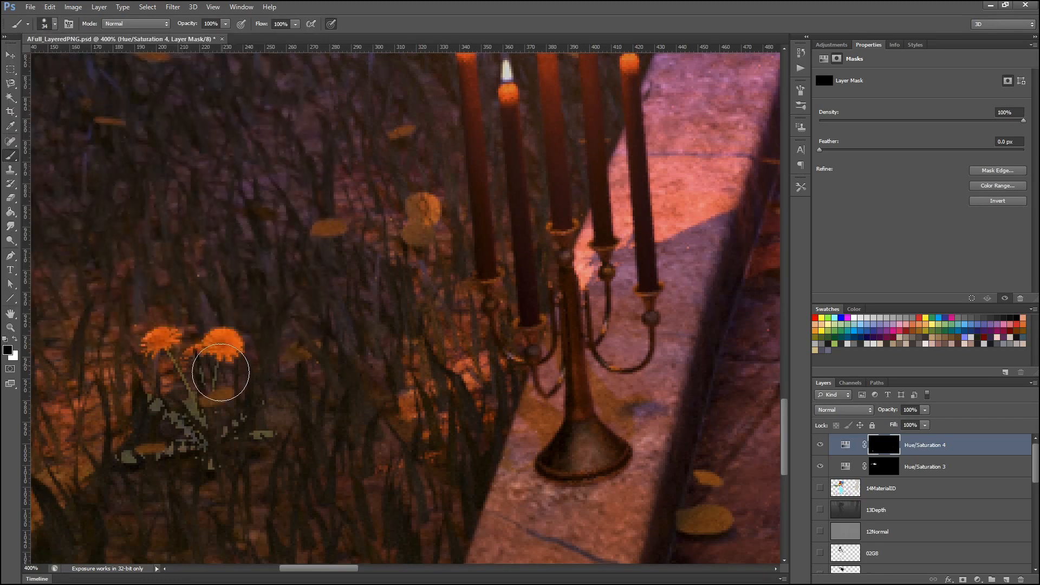
pyautogui.moveTo(204, 447)
pyautogui.mouseDown()
pyautogui.moveTo(239, 418)
pyautogui.moveTo(214, 447)
pyautogui.moveTo(266, 429)
pyautogui.moveTo(247, 463)
pyautogui.moveTo(270, 417)
pyautogui.moveTo(241, 448)
pyautogui.moveTo(229, 414)
pyautogui.moveTo(200, 398)
pyautogui.moveTo(222, 397)
pyautogui.moveTo(191, 393)
pyautogui.moveTo(194, 408)
pyautogui.moveTo(158, 382)
pyautogui.moveTo(173, 395)
pyautogui.moveTo(166, 384)
pyautogui.moveTo(173, 457)
pyautogui.moveTo(101, 463)
pyautogui.moveTo(188, 472)
pyautogui.moveTo(128, 496)
pyautogui.moveTo(239, 460)
pyautogui.moveTo(182, 445)
pyautogui.mouseUp()
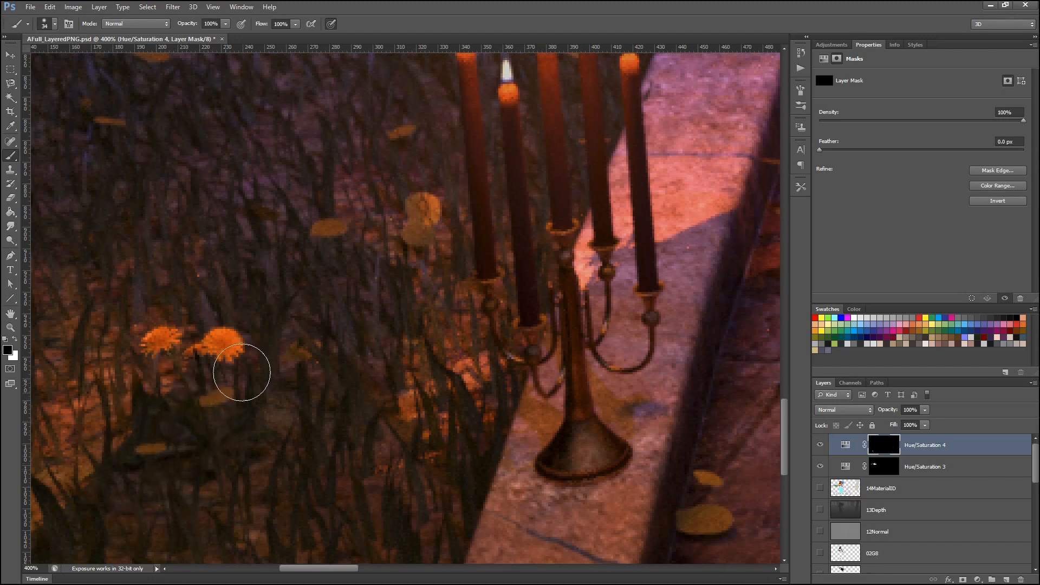
# - Compare the flowers with Hue/Saturation 4 hidden and shown, and set the adjustment's opacity to 58%
pyautogui.click(213, 7)
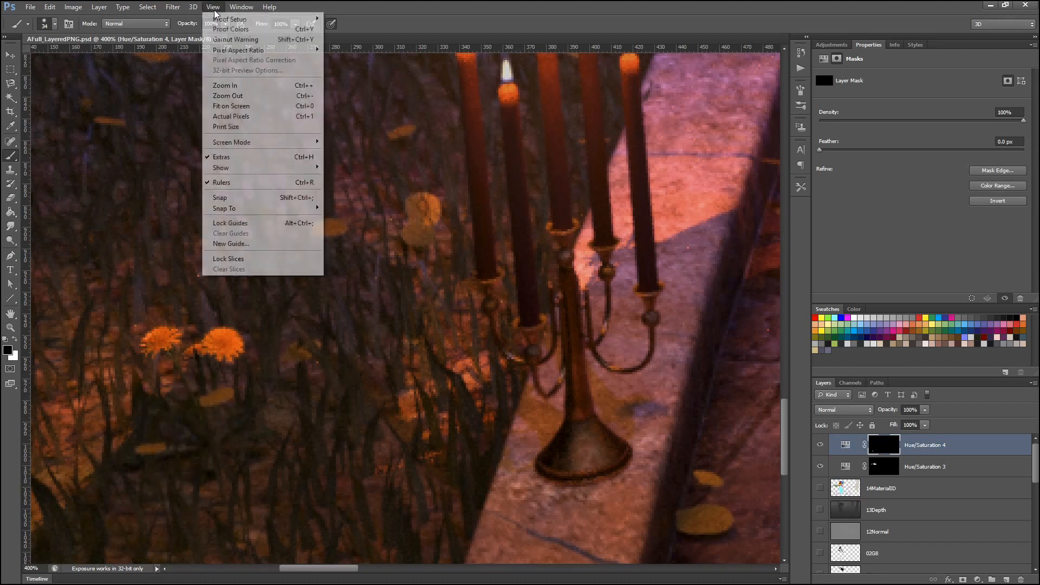
pyautogui.click(237, 118)
pyautogui.scroll(3, 336, 352)
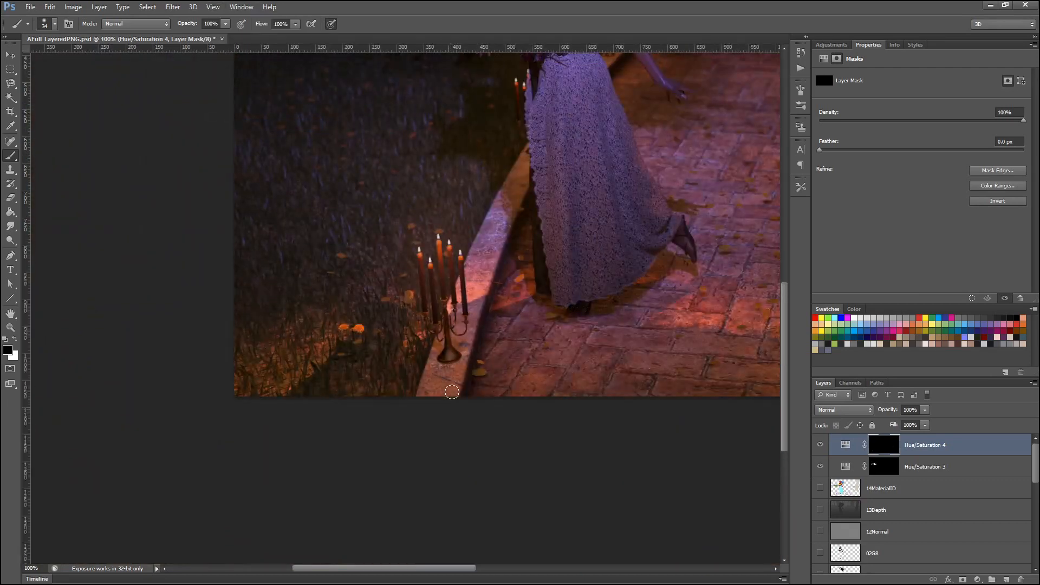
pyautogui.scroll(3, 329, 421)
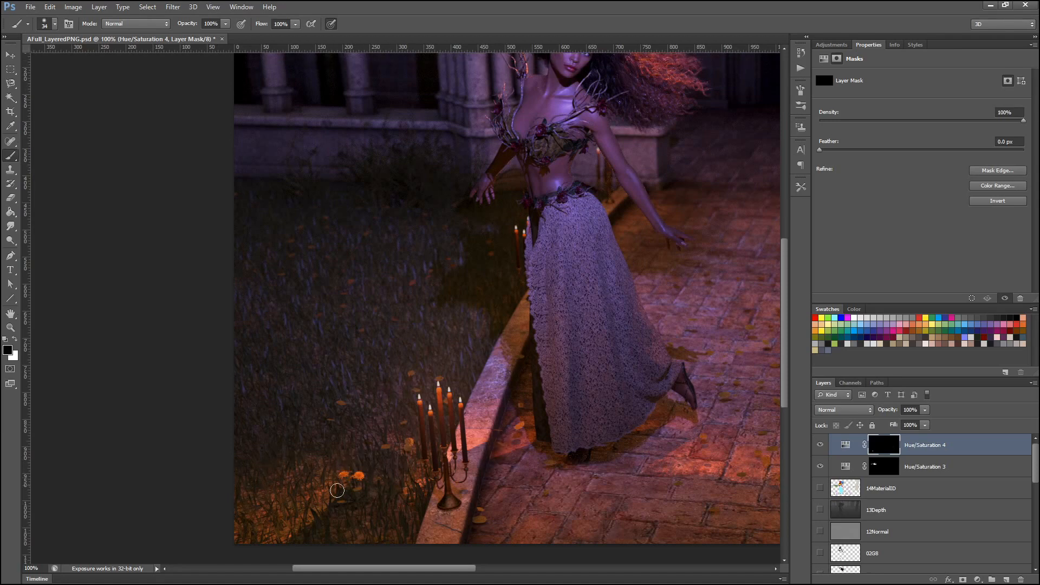
pyautogui.click(820, 446)
pyautogui.click(820, 445)
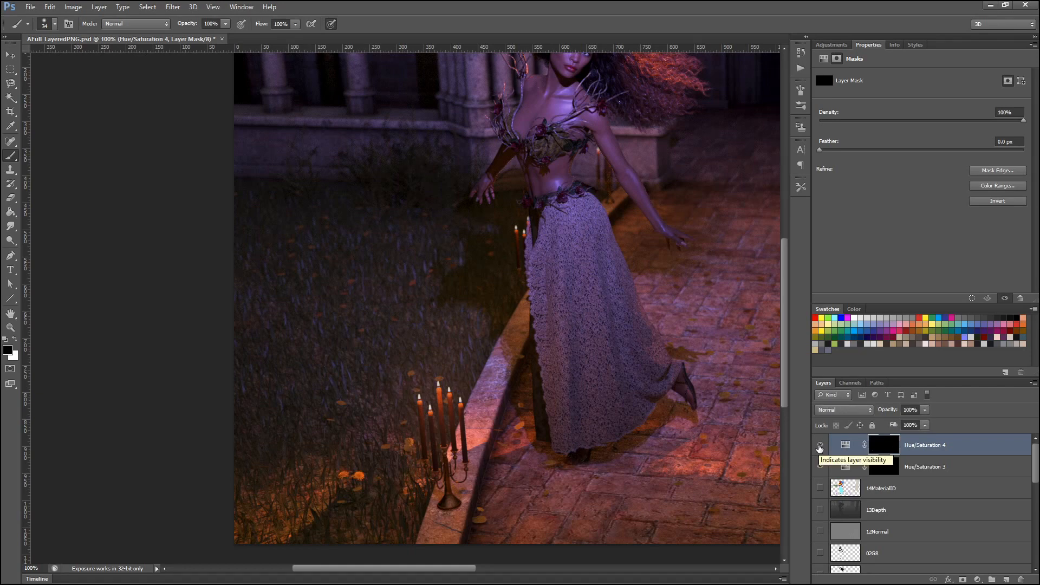
pyautogui.click(845, 444)
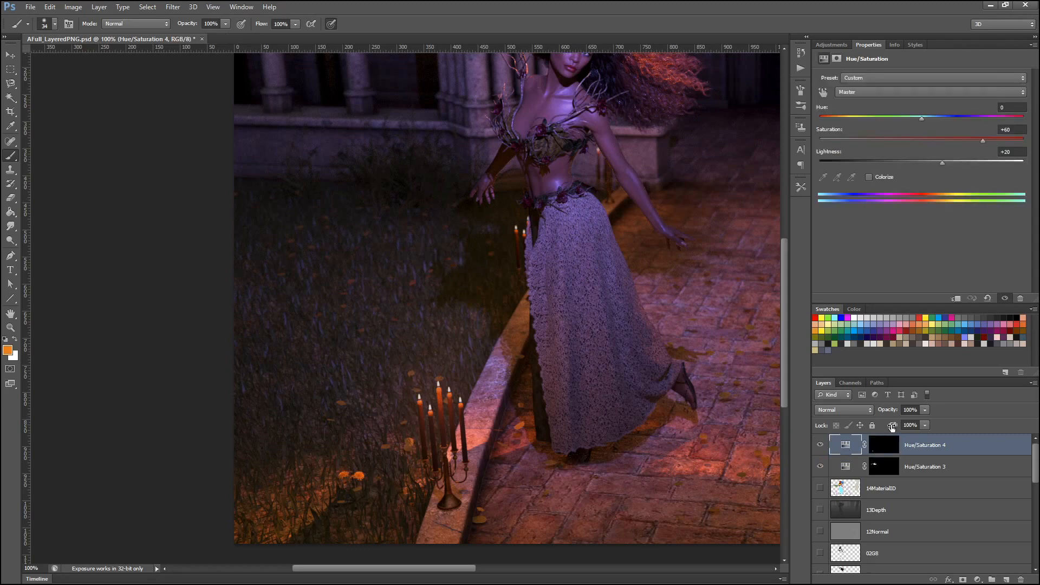
pyautogui.moveTo(890, 416); pyautogui.dragTo(869, 407)
pyautogui.write('58')
pyautogui.press('Return')
# - Review the whole composite from the columns to the candlelit path, and look through the layer stack
pyautogui.moveTo(405, 567); pyautogui.dragTo(460, 558)
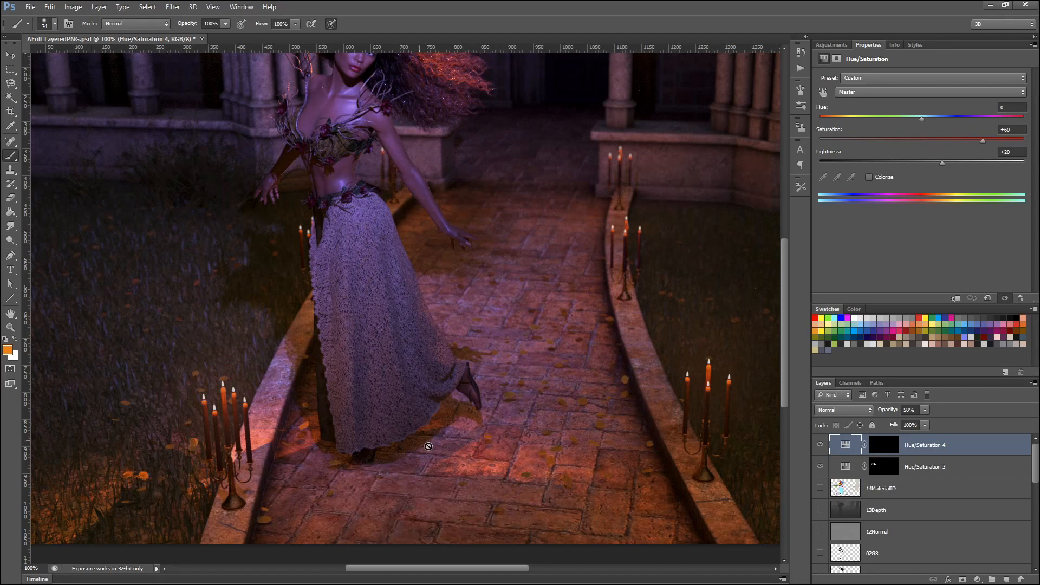
pyautogui.scroll(2, 423, 444)
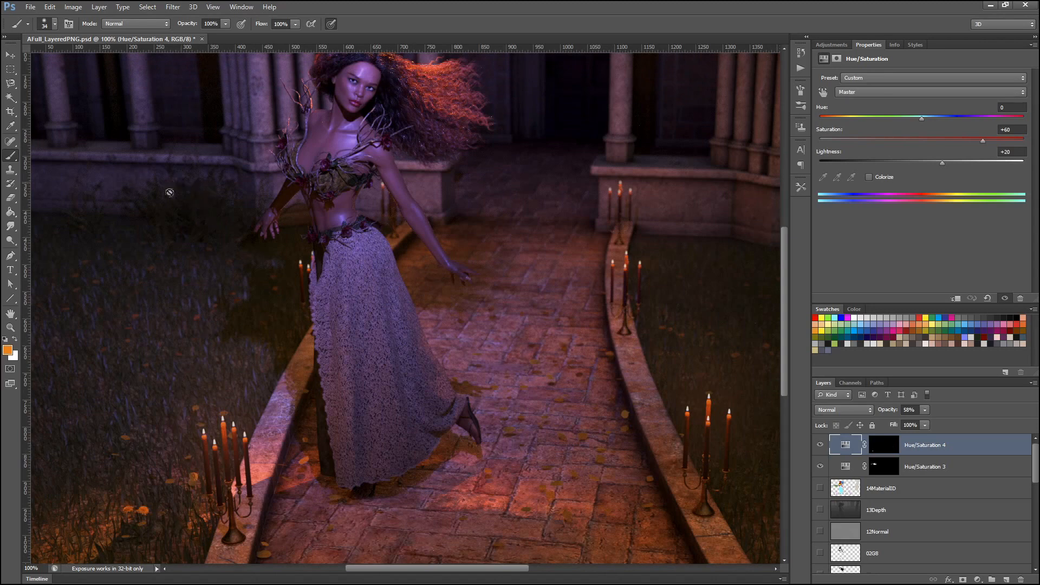
pyautogui.scroll(2, 572, 447)
pyautogui.scroll(2, 572, 447)
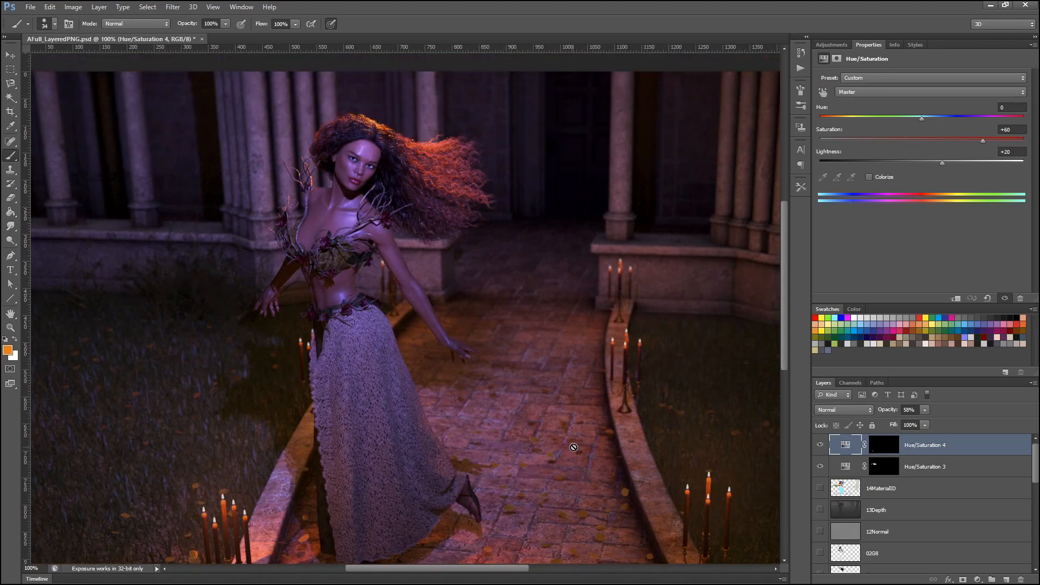
pyautogui.scroll(-4, 574, 445)
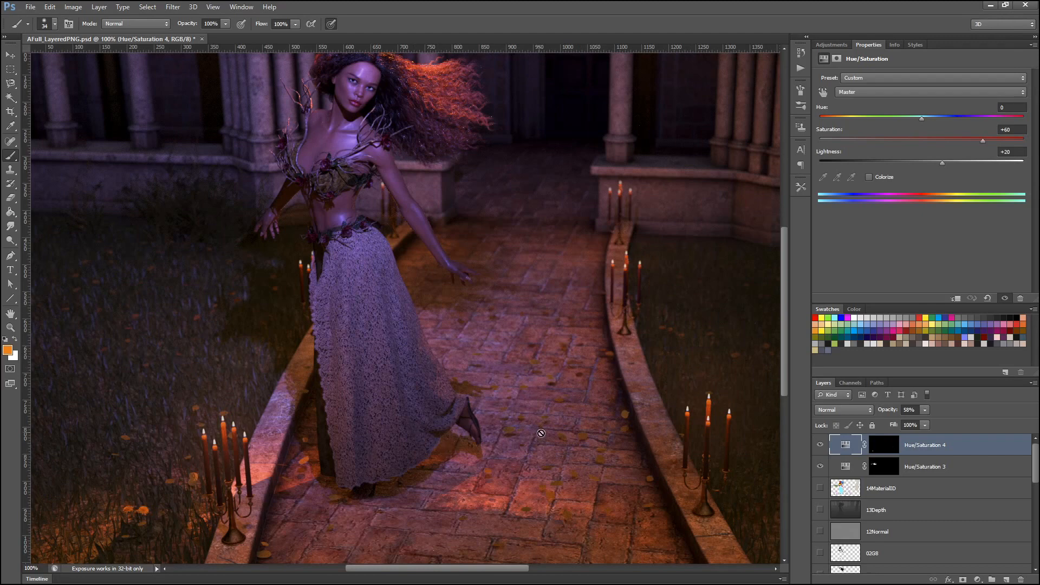
pyautogui.scroll(2, 548, 434)
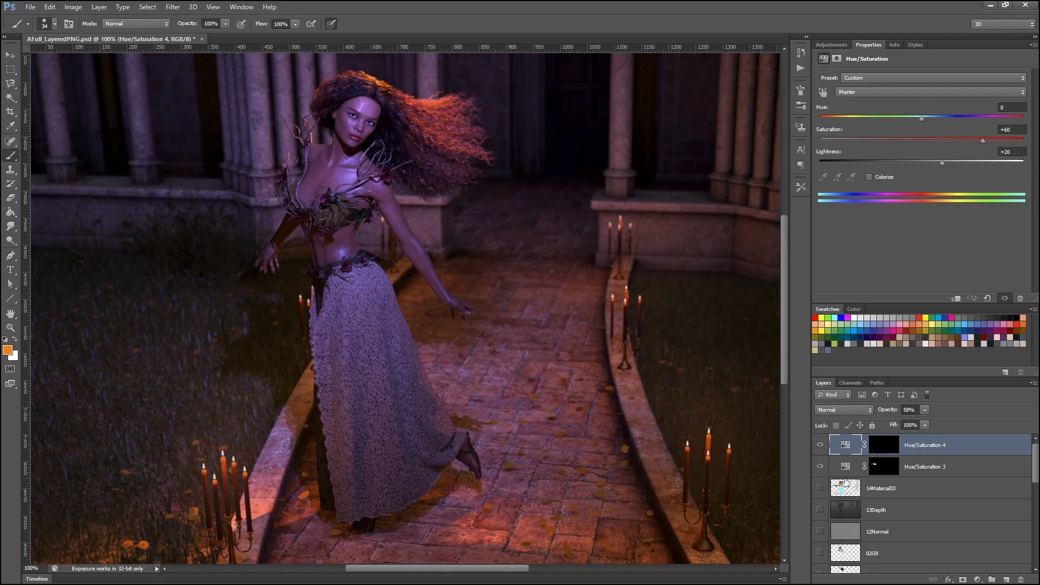
pyautogui.scroll(-10, 930, 477)
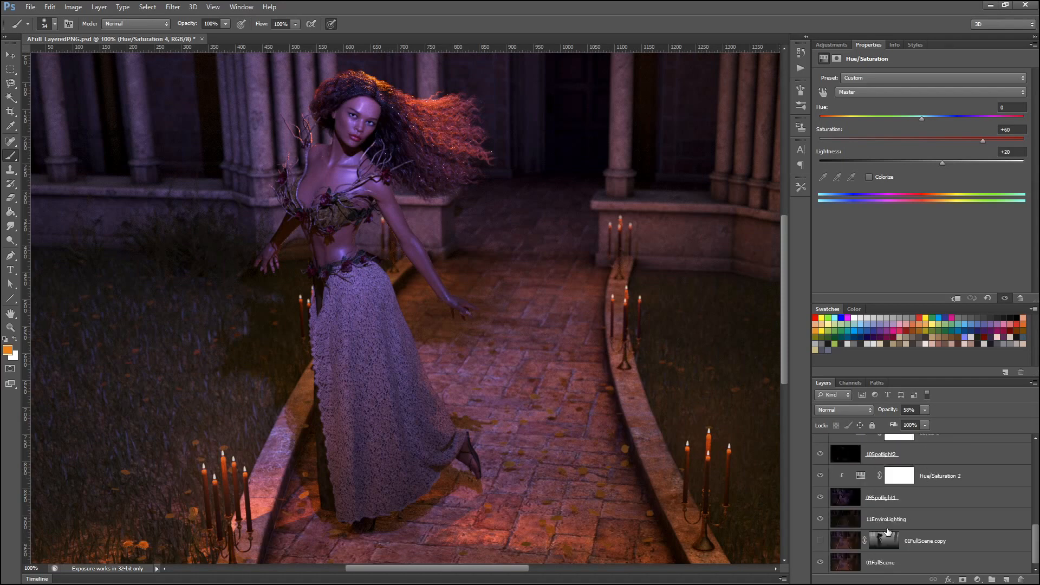
pyautogui.scroll(10, 889, 534)
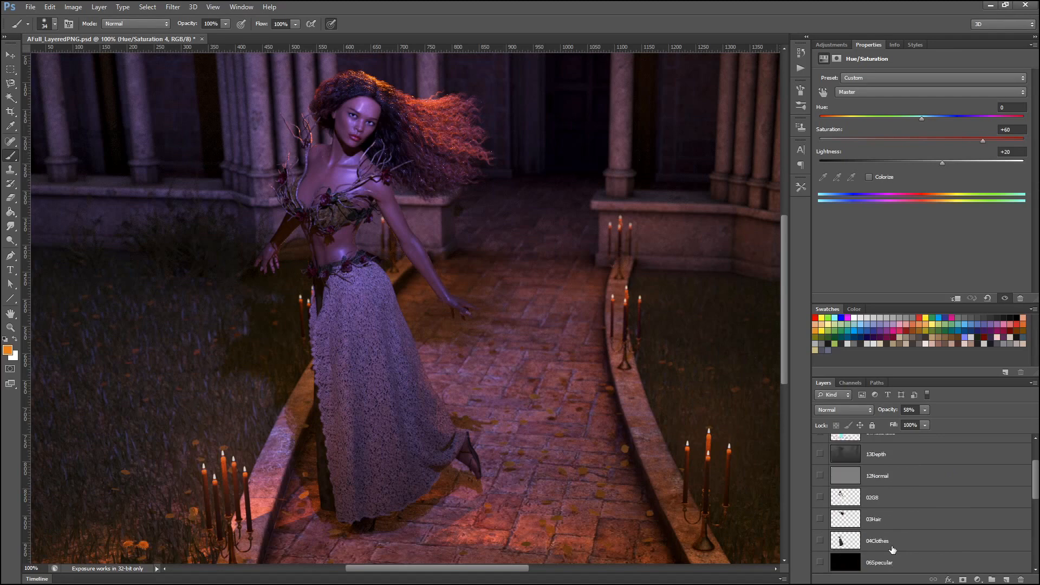